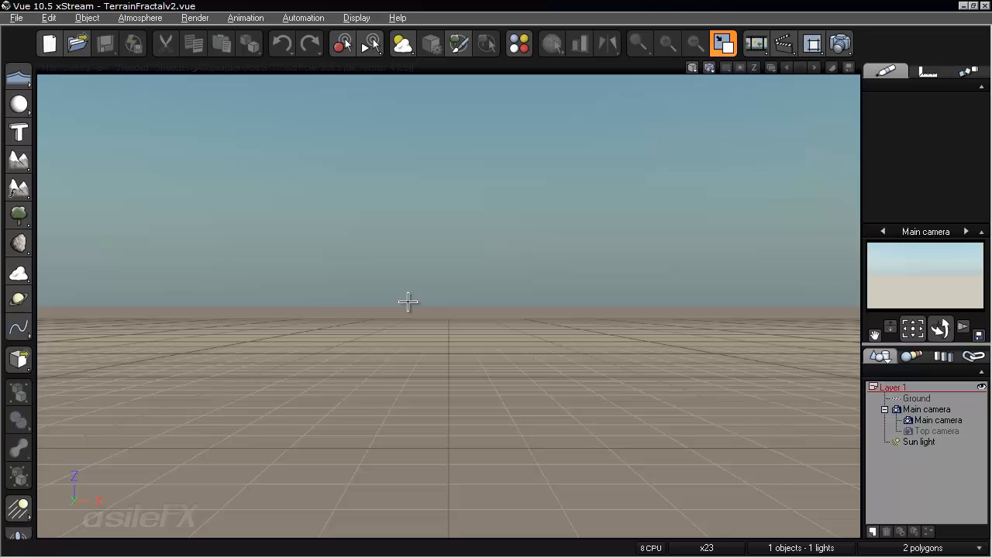
# Add a procedural terrain to the scene, bring it into the camera's view, and open it in the terrain editor.
pyautogui.click(19, 189)
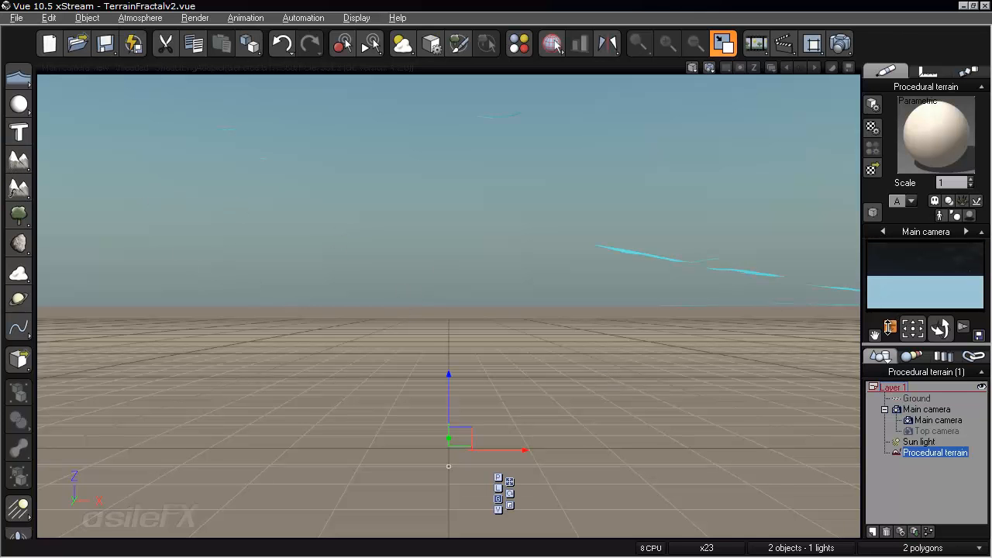
pyautogui.moveTo(891, 328); pyautogui.dragTo(891, 388)
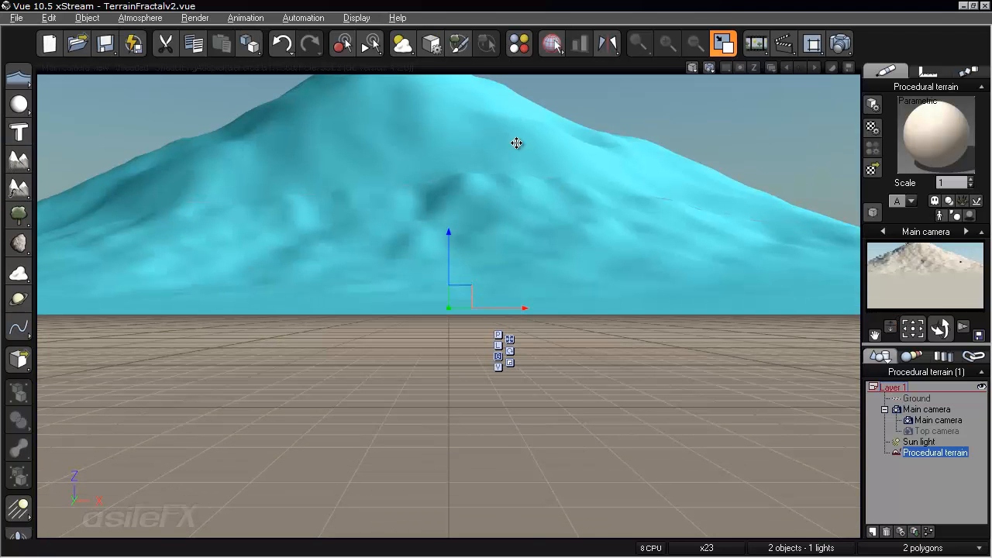
pyautogui.doubleClick(494, 217)
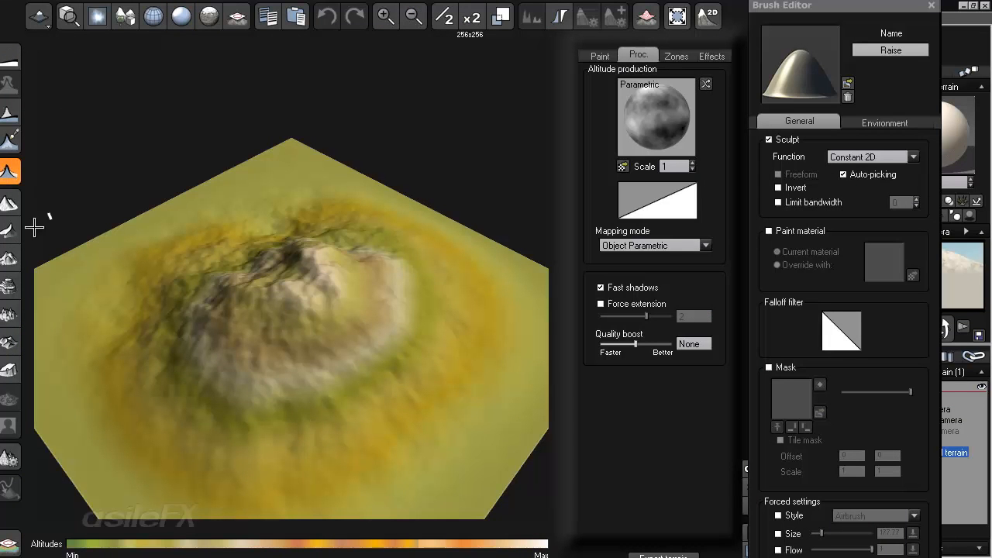
pyautogui.moveTo(14, 506); pyautogui.dragTo(23, 503)
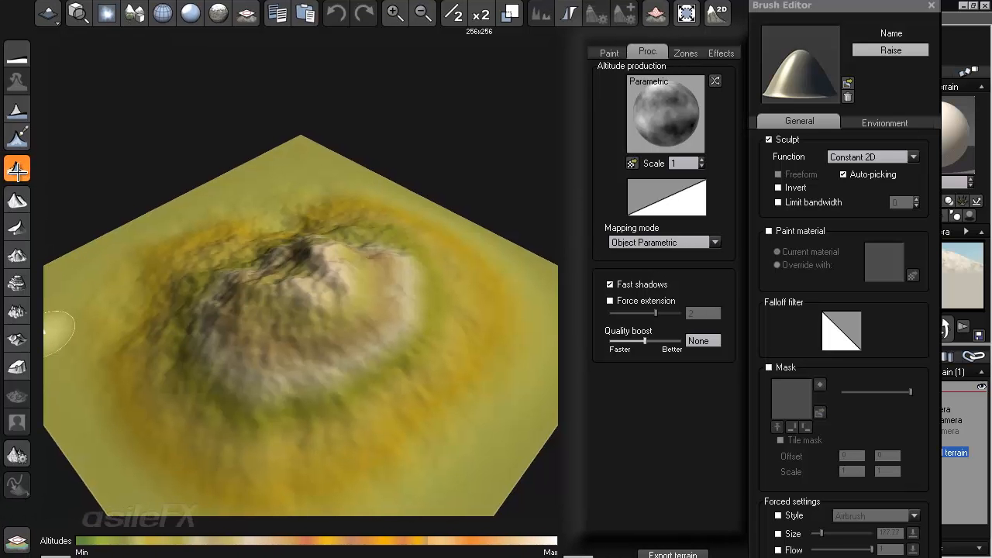
pyautogui.click(19, 169)
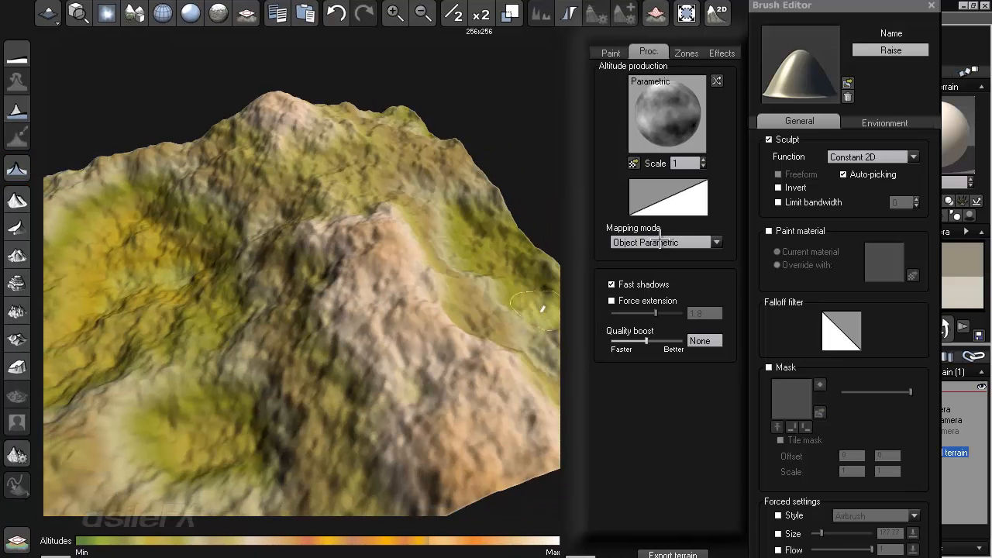
# Set the terrain's mapping mode to World without adding nodes to preserve the current geometry.
pyautogui.click(663, 242)
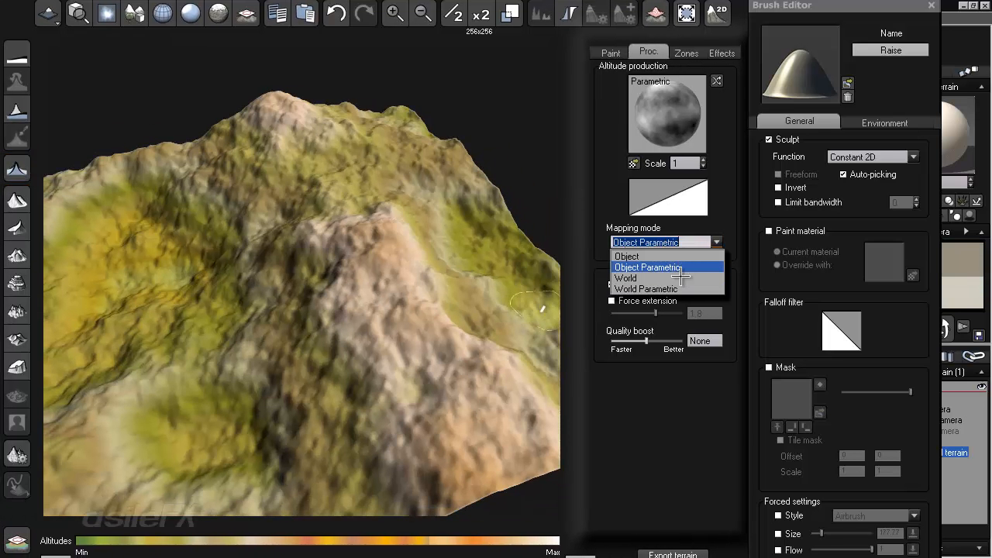
pyautogui.click(675, 278)
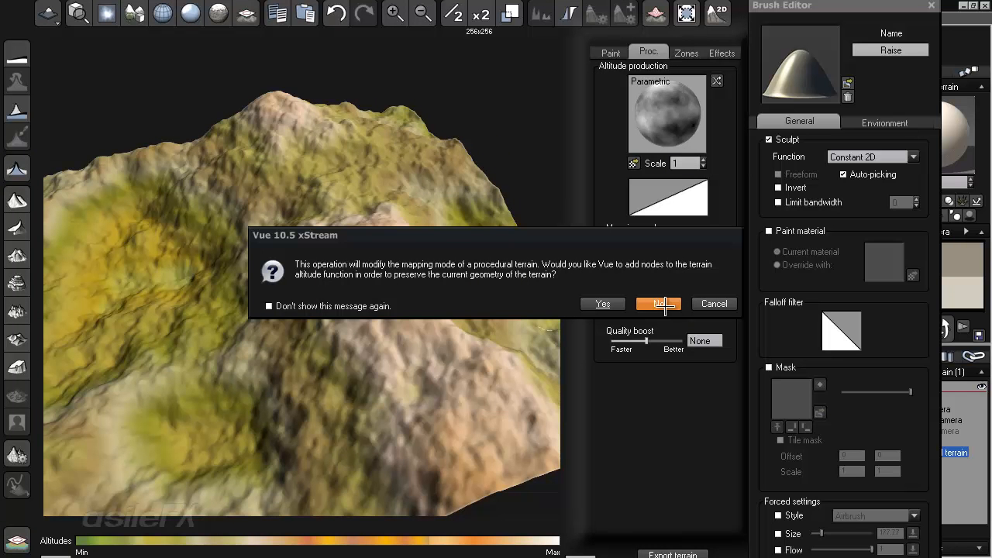
pyautogui.click(666, 303)
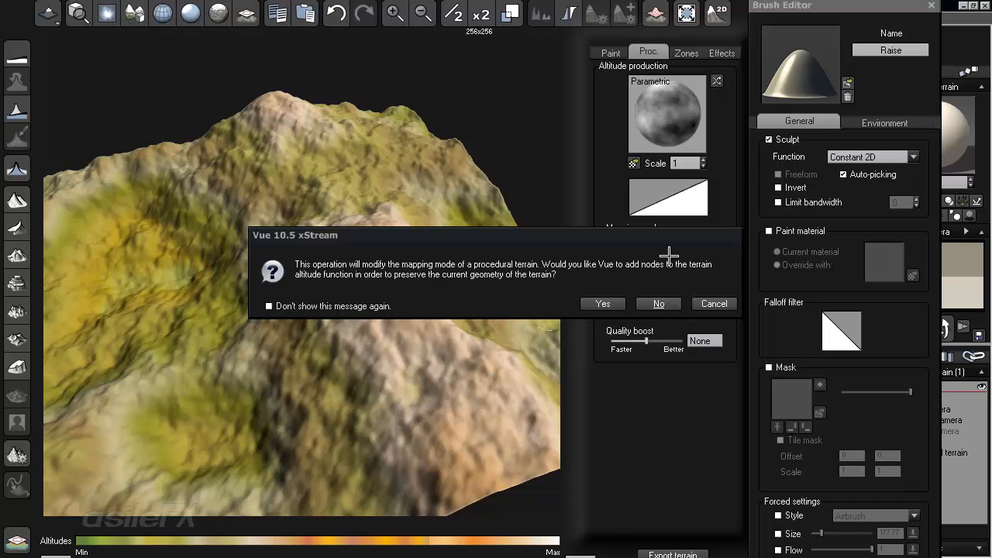
# Reset the terrain's altitude production function and open it for editing, with the Function Output Observer clear of the node graph.
pyautogui.rightClick(664, 113)
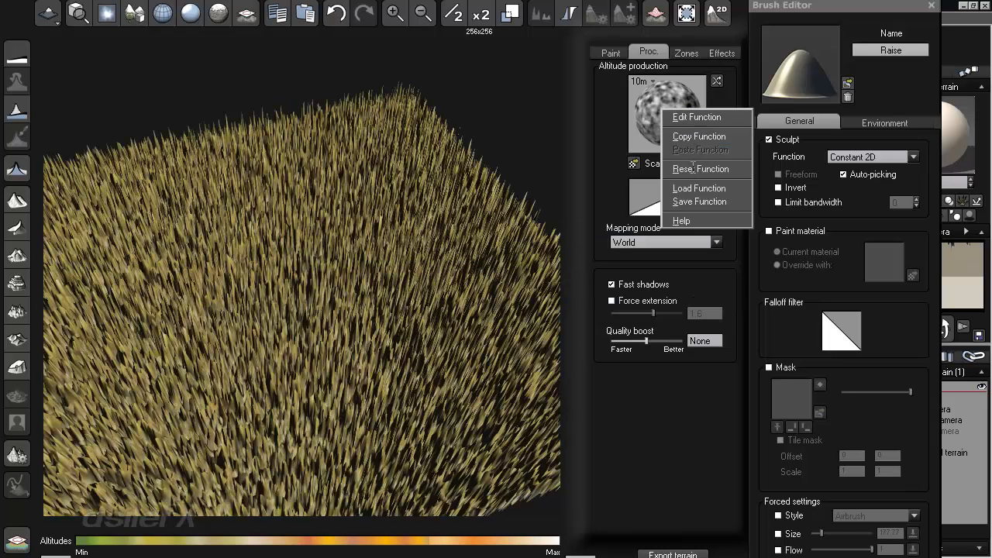
pyautogui.click(694, 169)
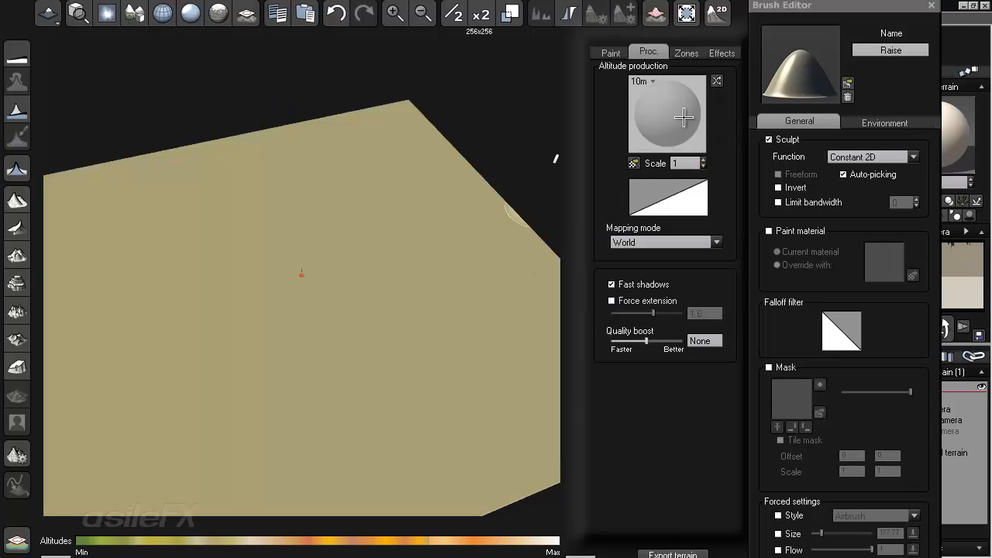
pyautogui.rightClick(696, 114)
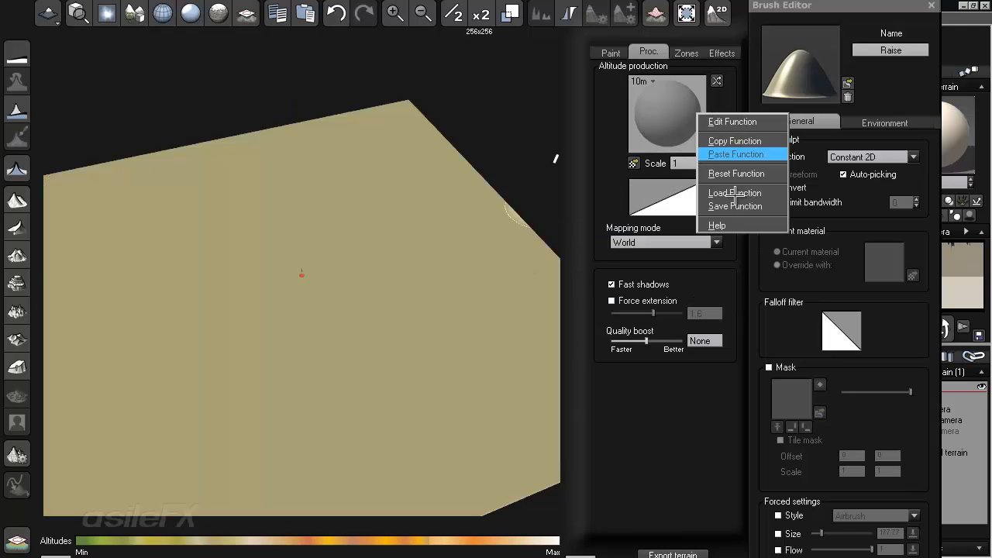
pyautogui.click(702, 122)
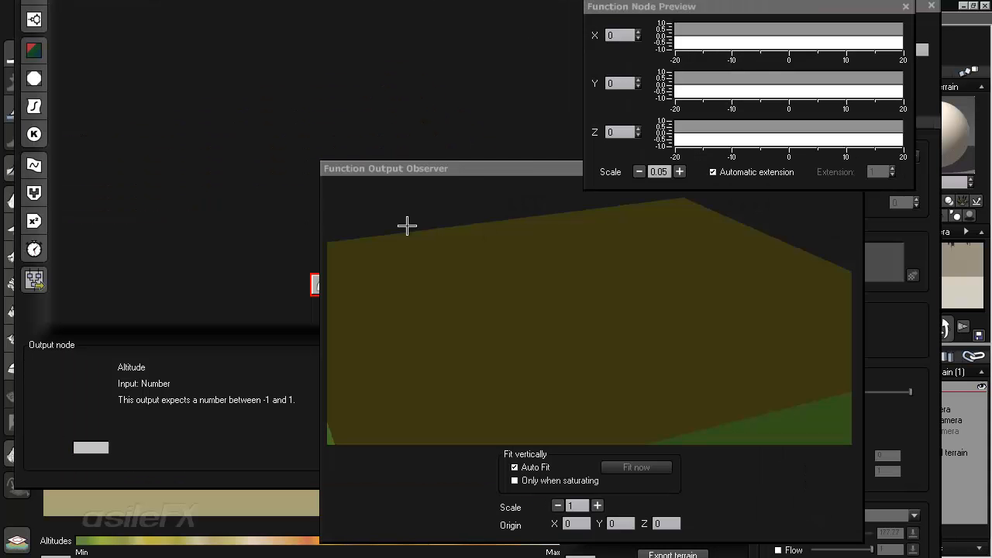
pyautogui.moveTo(431, 169); pyautogui.dragTo(558, 184)
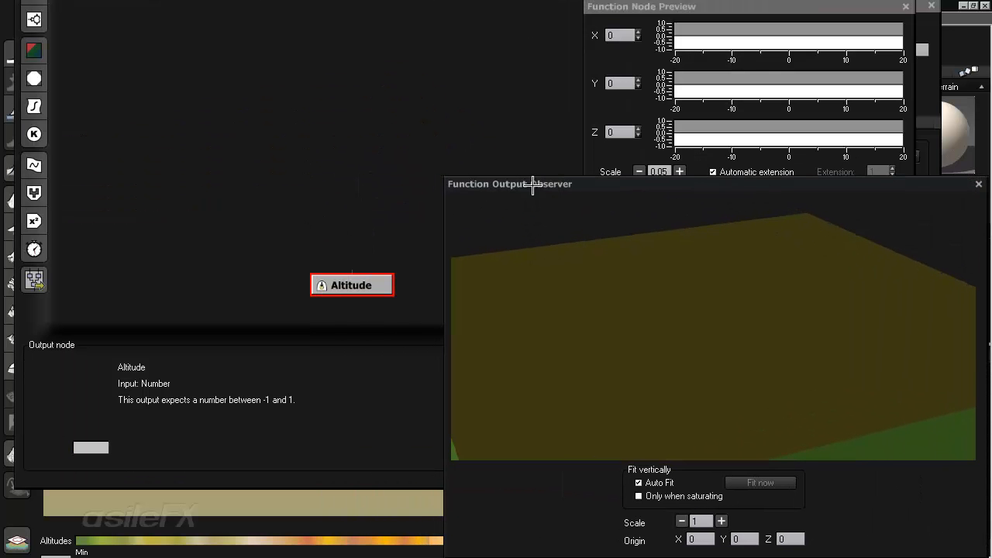
pyautogui.moveTo(444, 179); pyautogui.dragTo(555, 187)
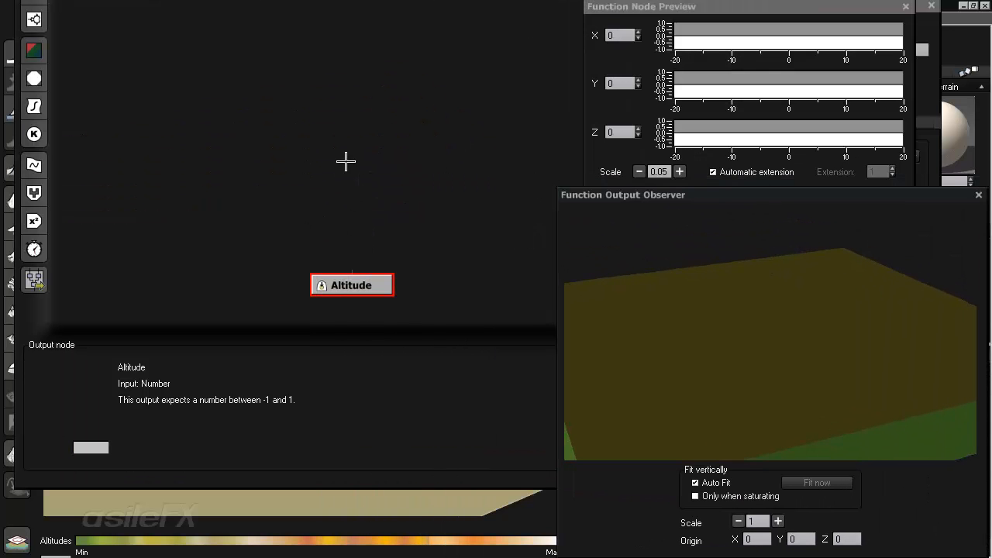
pyautogui.moveTo(398, 426); pyautogui.dragTo(395, 514)
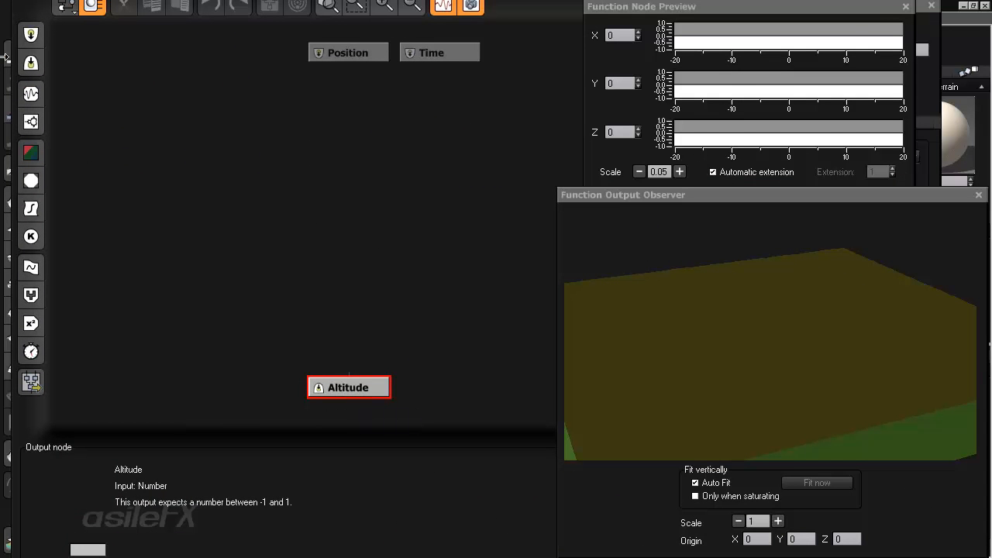
# Add a fractal node feeding the Altitude output and set its type to Terrain Fractal (v2).
pyautogui.click(31, 121)
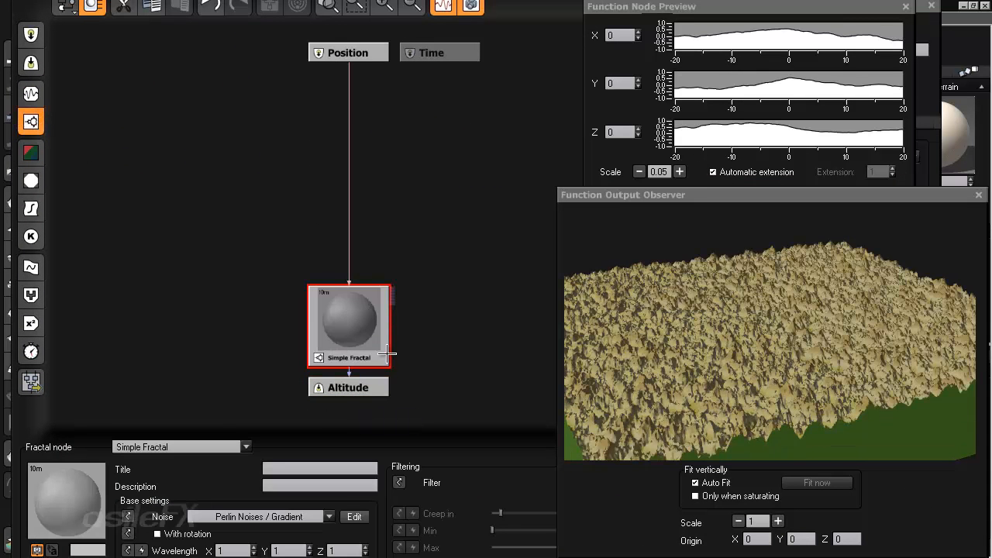
pyautogui.moveTo(483, 472); pyautogui.dragTo(487, 316)
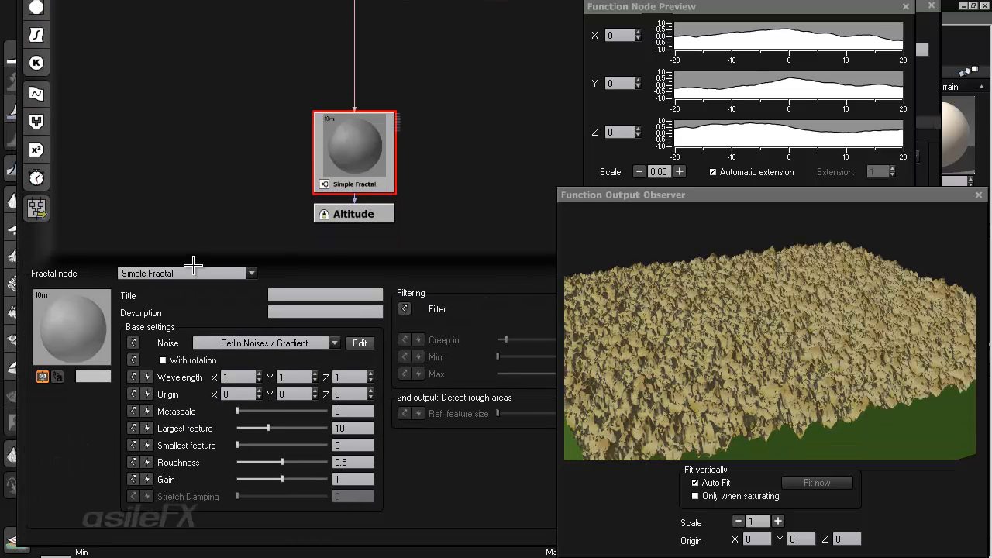
pyautogui.click(158, 273)
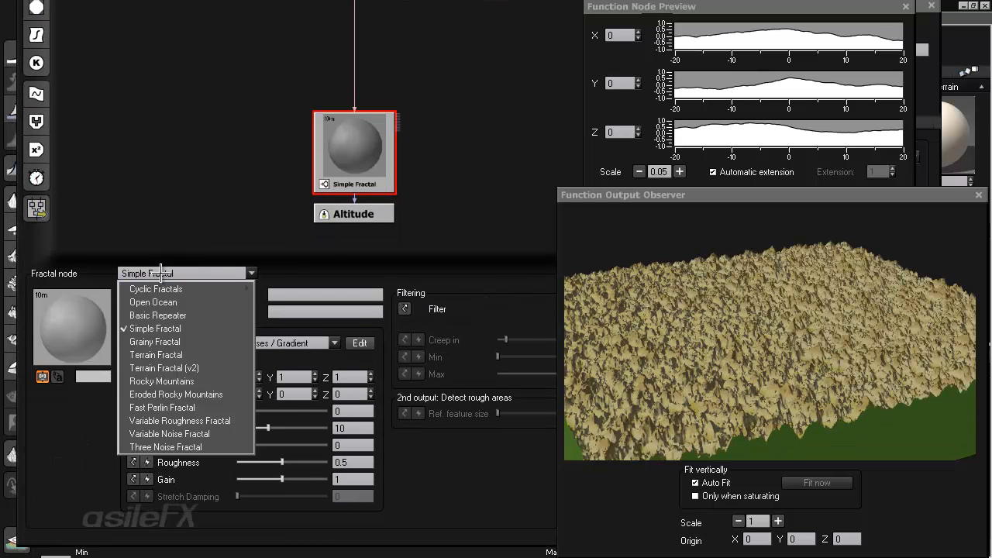
pyautogui.click(216, 368)
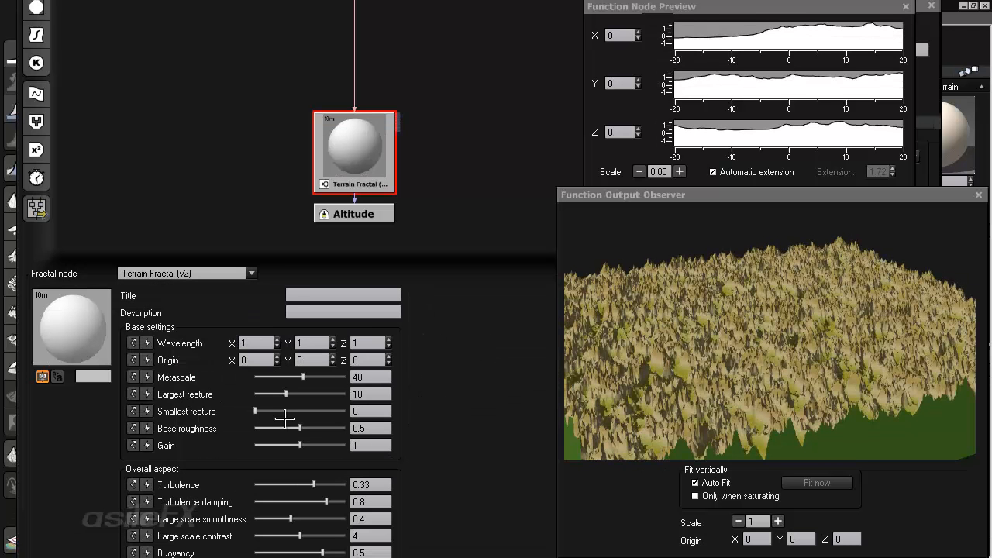
# Set the fractal's X, Y and Z wavelength to 4.5.
pyautogui.doubleClick(249, 342)
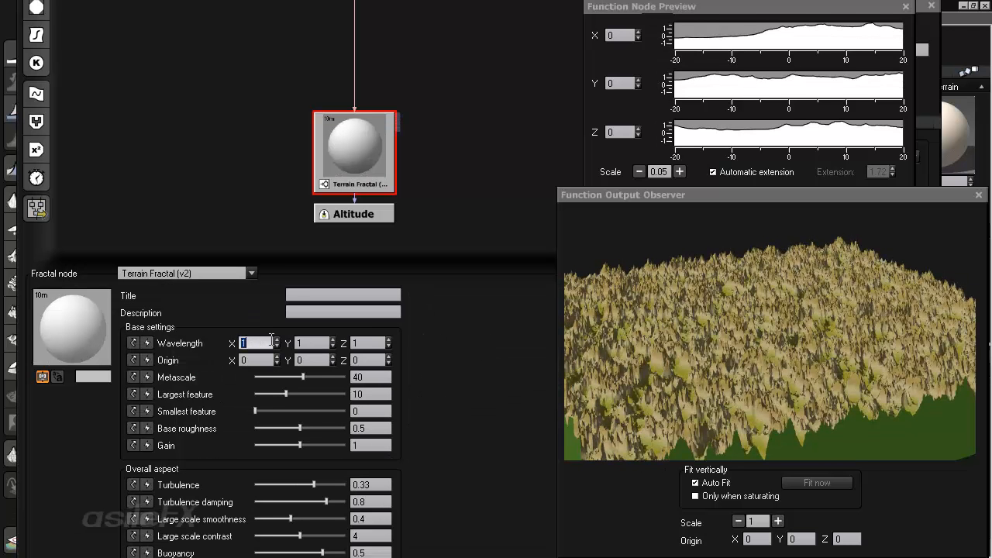
pyautogui.write('4.5')
pyautogui.press('Tab')
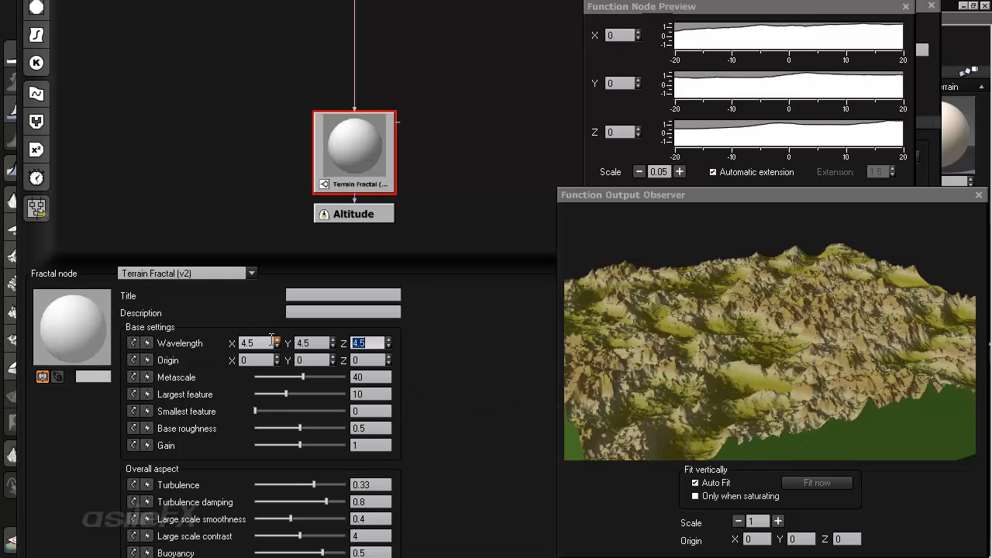
# Examine the fractal terrain from several angles in an enlarged Function Output Observer, raising its preview scale to 2 for the wider landscape.
pyautogui.moveTo(765, 353)
pyautogui.mouseDown()
pyautogui.moveTo(658, 343)
pyautogui.moveTo(765, 367)
pyautogui.mouseUp()
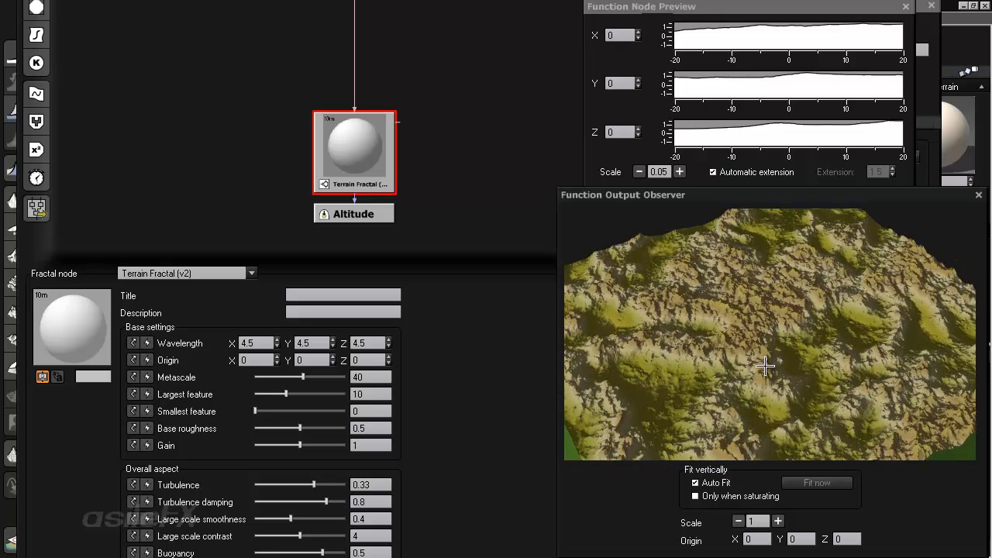
pyautogui.moveTo(765, 367); pyautogui.dragTo(750, 408)
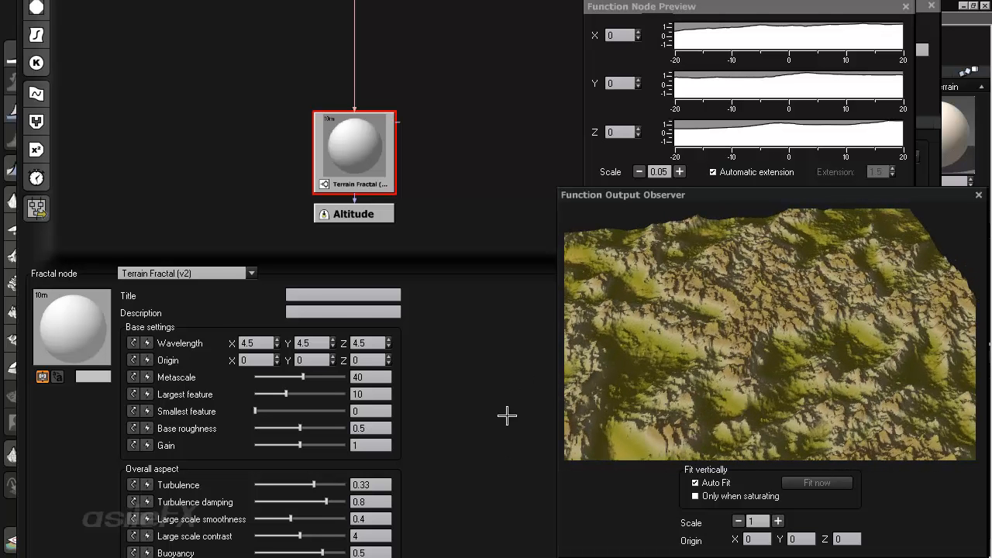
pyautogui.moveTo(507, 416); pyautogui.dragTo(505, 214)
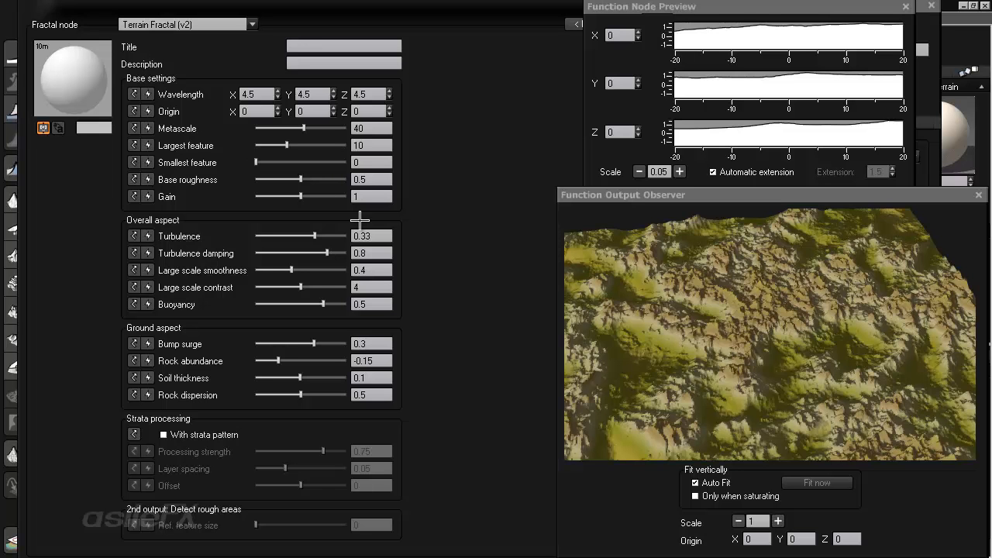
pyautogui.moveTo(536, 273); pyautogui.dragTo(483, 270)
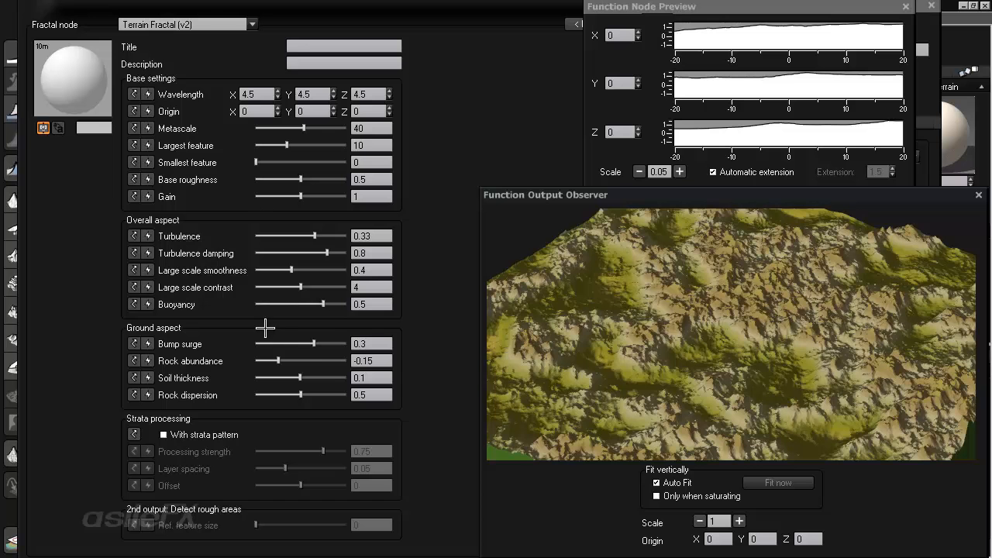
pyautogui.moveTo(736, 358); pyautogui.dragTo(736, 409)
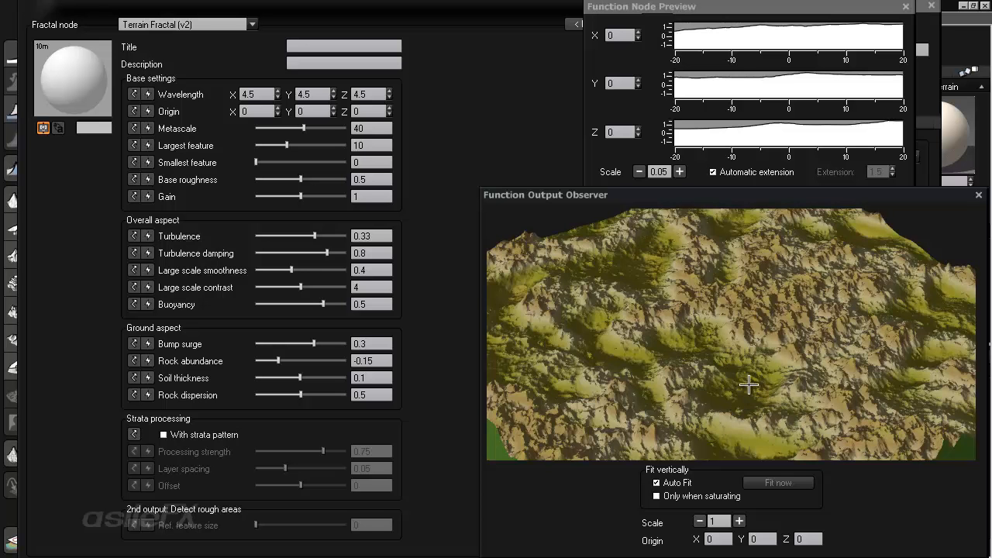
pyautogui.moveTo(750, 386); pyautogui.dragTo(712, 461)
pyautogui.click(741, 521)
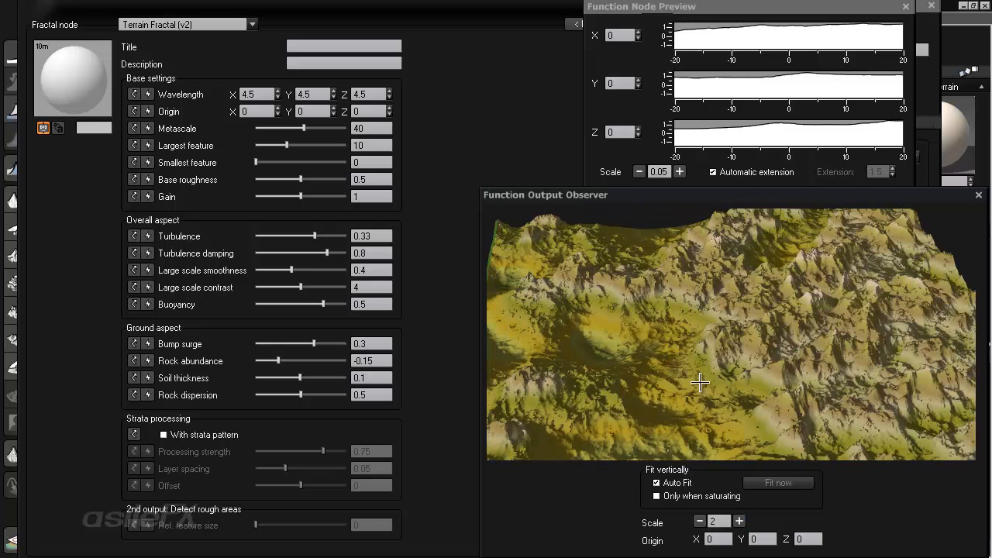
pyautogui.moveTo(709, 319); pyautogui.dragTo(842, 260)
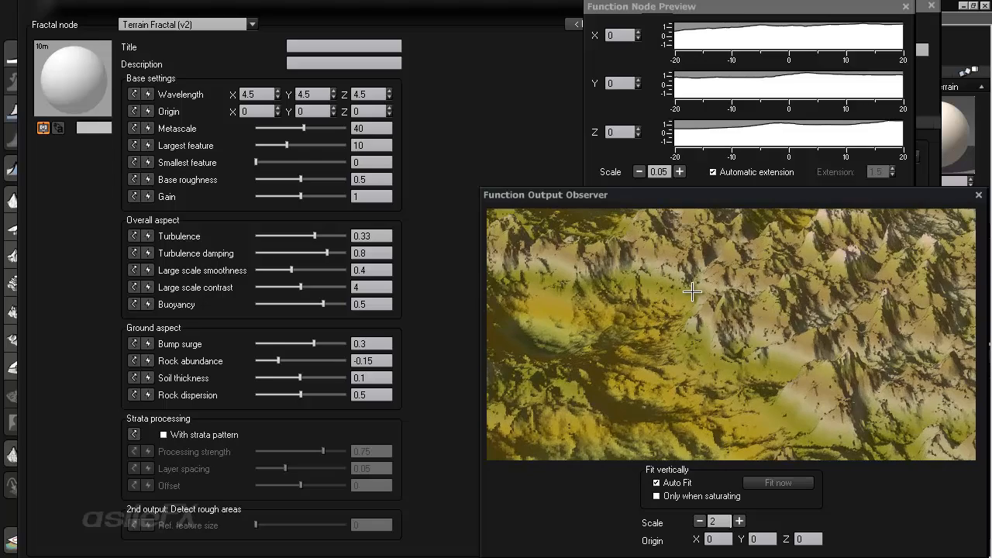
pyautogui.keyDown('ctrl'); pyautogui.moveTo(695, 295); pyautogui.dragTo(781, 303); pyautogui.keyUp('ctrl')
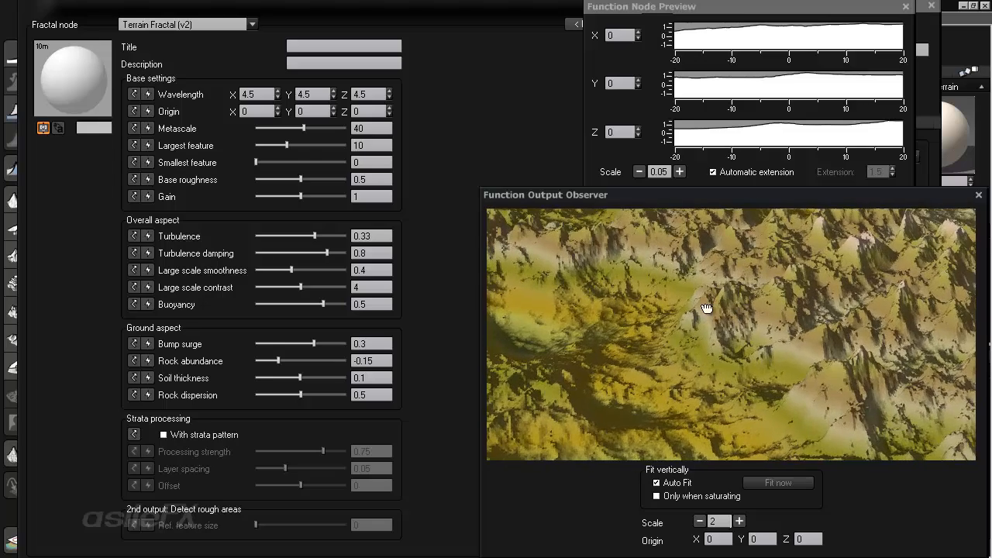
pyautogui.moveTo(704, 313); pyautogui.dragTo(741, 295)
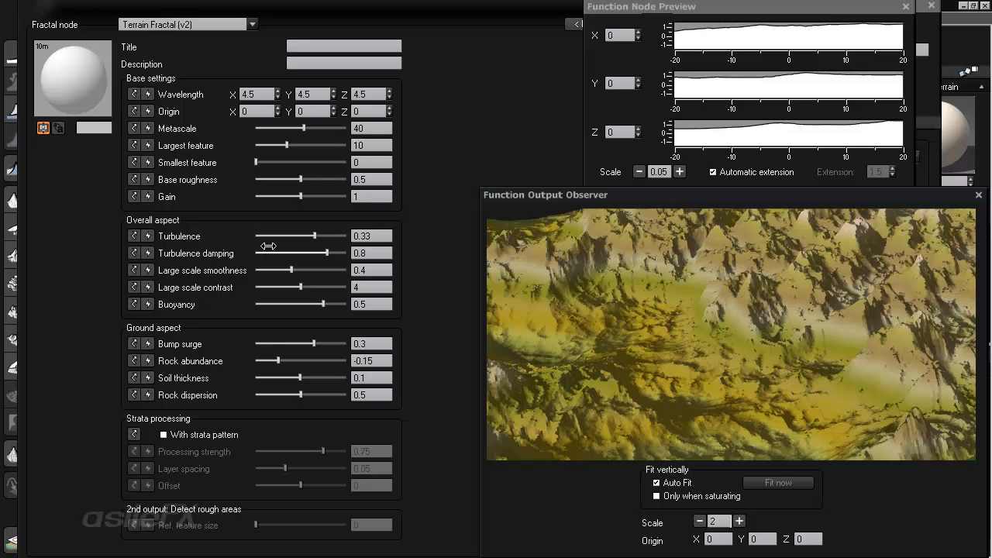
pyautogui.moveTo(719, 304); pyautogui.dragTo(782, 326)
pyautogui.moveTo(722, 359); pyautogui.dragTo(647, 355)
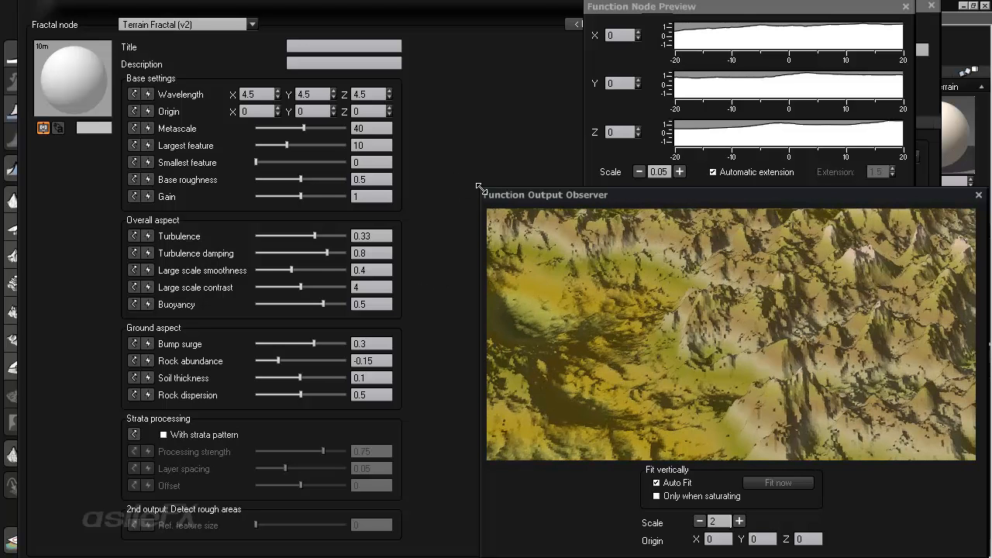
# Compare Turbulence at about 0.24 and 0.455 in widened preview windows, with the output observer's scale set to 1.
pyautogui.moveTo(480, 188); pyautogui.dragTo(429, 188)
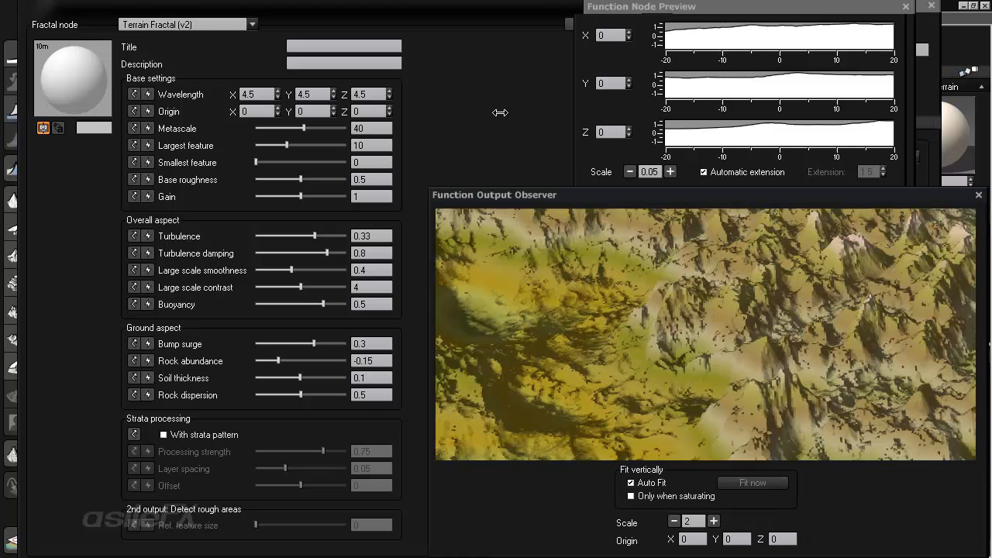
pyautogui.moveTo(500, 112); pyautogui.dragTo(500, 112)
pyautogui.moveTo(314, 236); pyautogui.dragTo(298, 236)
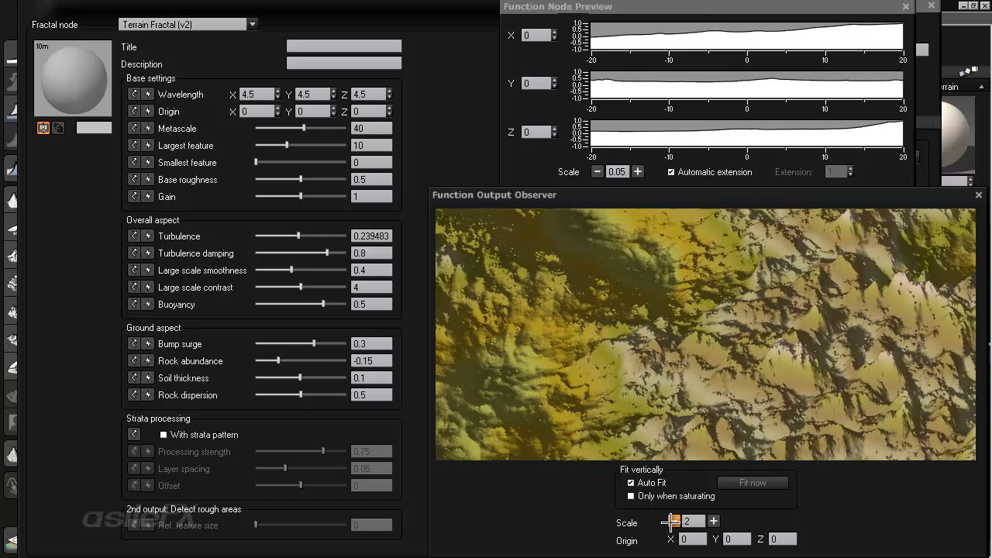
pyautogui.click(672, 521)
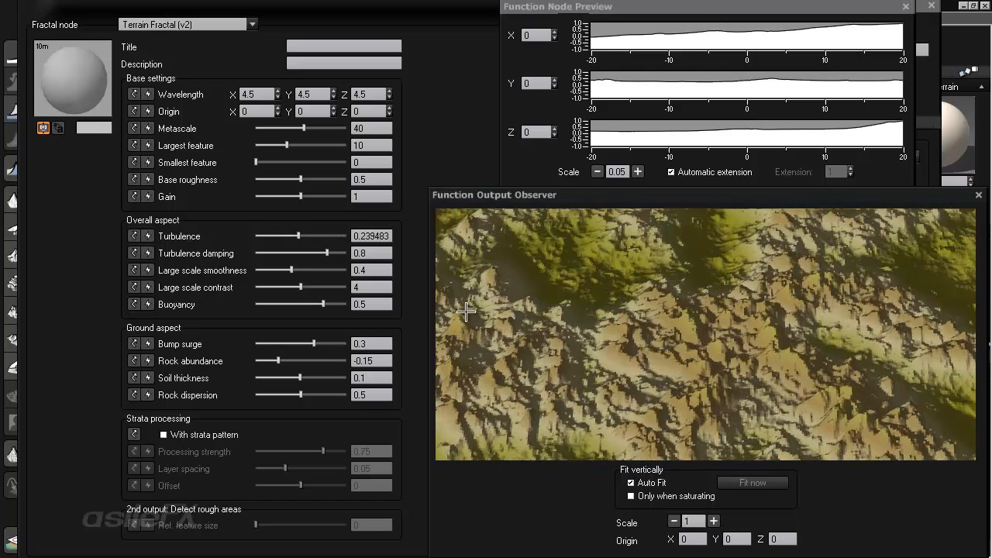
pyautogui.moveTo(298, 236); pyautogui.dragTo(354, 228)
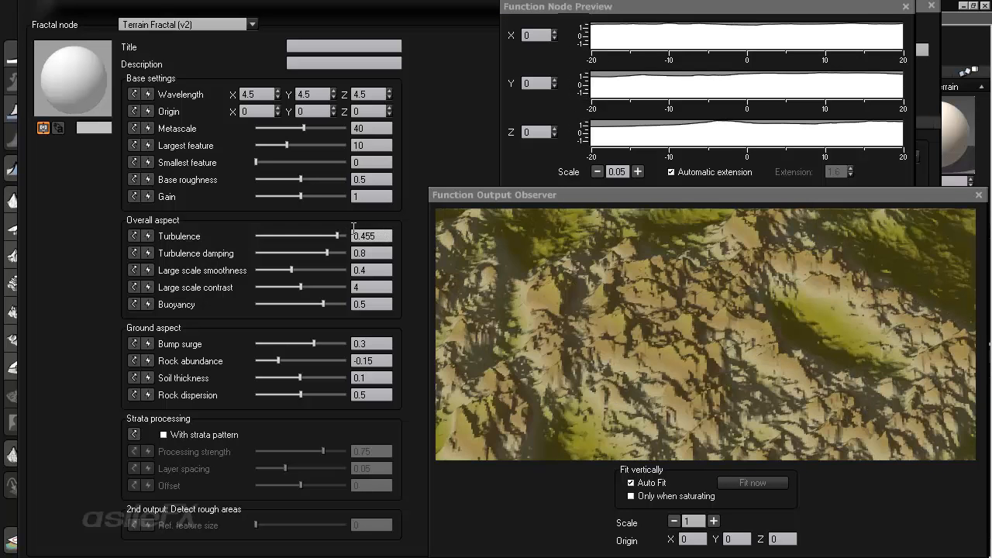
# Compare the terrain with Turbulence damping at about 0.49, 0.13 and 0.74.
pyautogui.moveTo(676, 363); pyautogui.dragTo(652, 466)
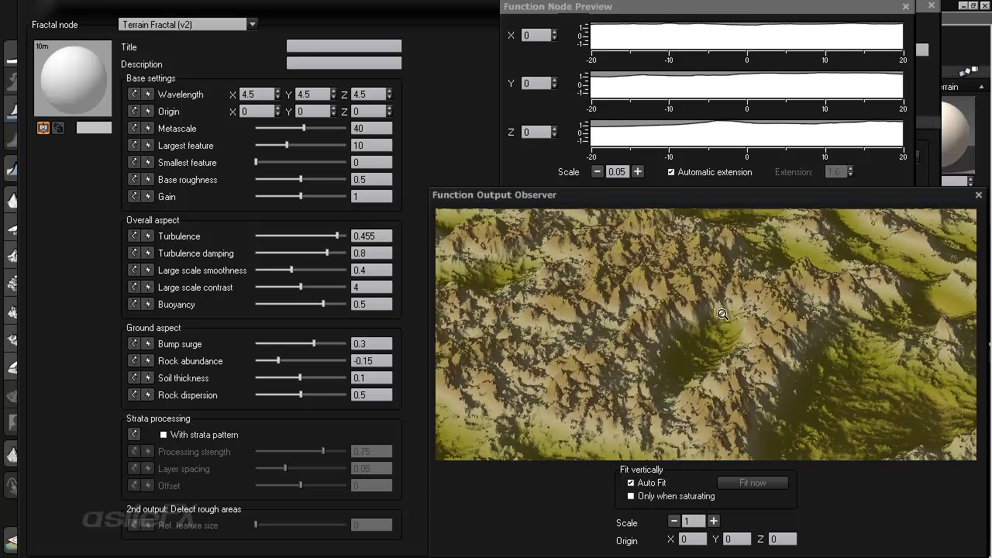
pyautogui.moveTo(303, 256); pyautogui.dragTo(231, 240)
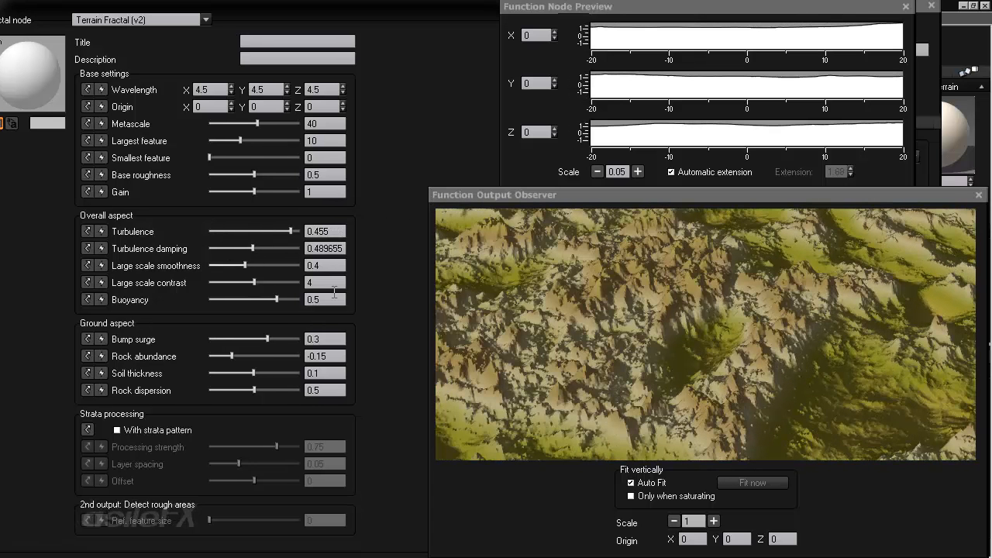
pyautogui.moveTo(397, 301); pyautogui.dragTo(436, 306)
pyautogui.moveTo(305, 248); pyautogui.dragTo(280, 248)
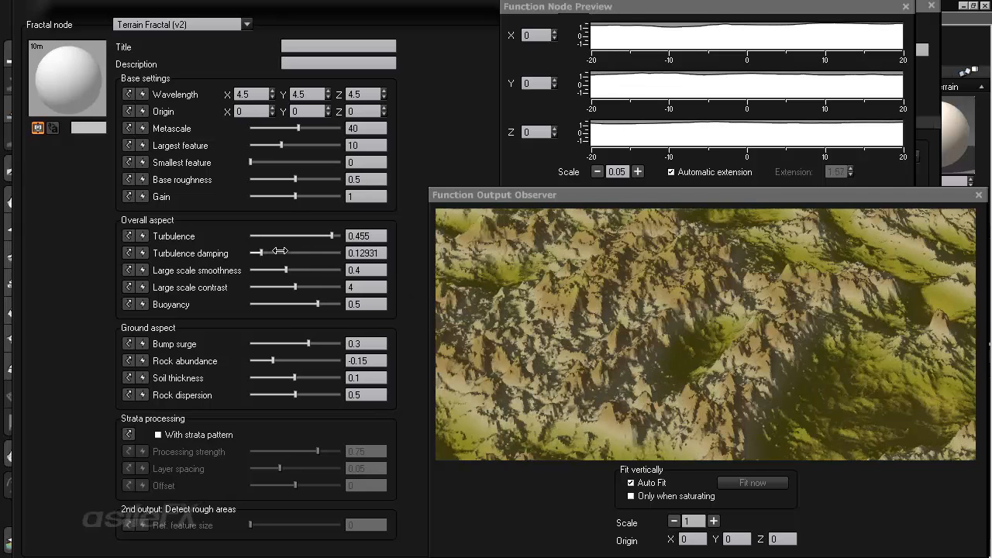
pyautogui.moveTo(612, 314); pyautogui.dragTo(585, 318)
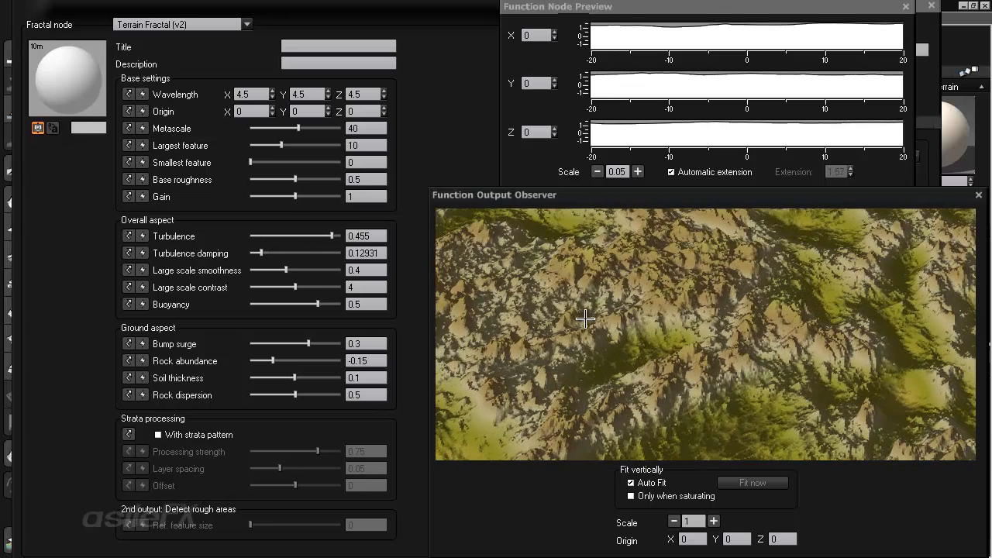
pyautogui.moveTo(308, 249)
pyautogui.mouseDown()
pyautogui.moveTo(369, 248)
pyautogui.moveTo(310, 252)
pyautogui.mouseUp()
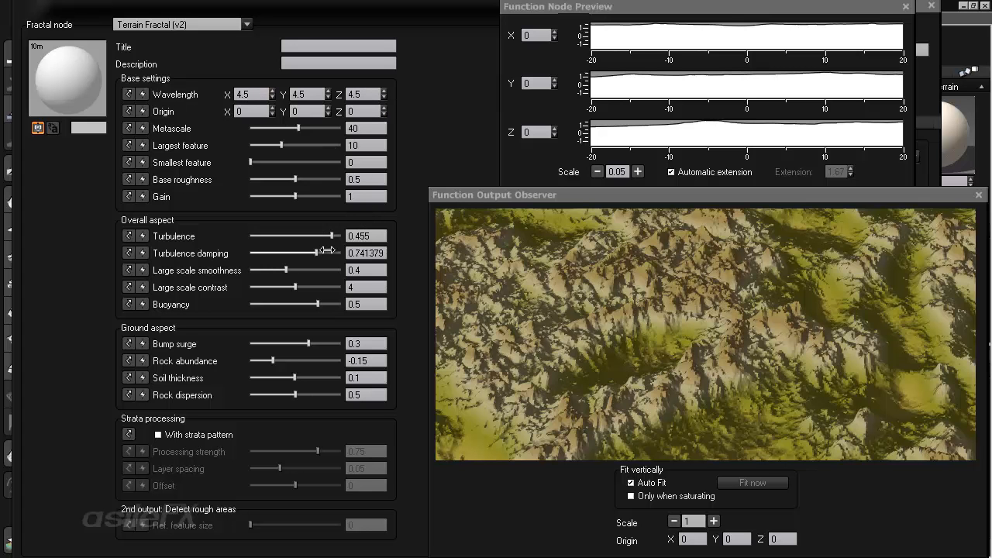
# Set Turbulence to 0.7, with Turbulence damping at about 0.24, and check the terrain in the output observer.
pyautogui.moveTo(316, 252); pyautogui.dragTo(333, 236)
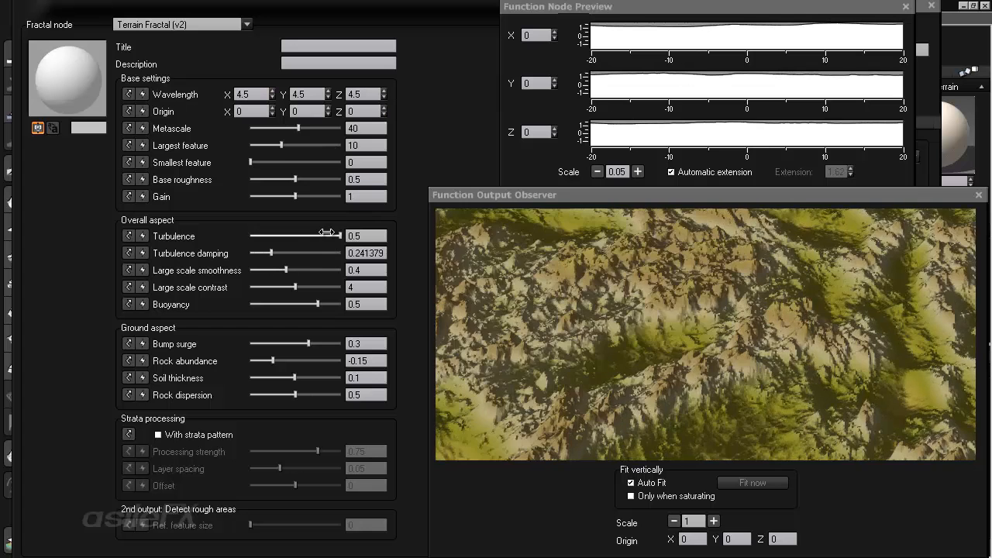
pyautogui.doubleClick(367, 234)
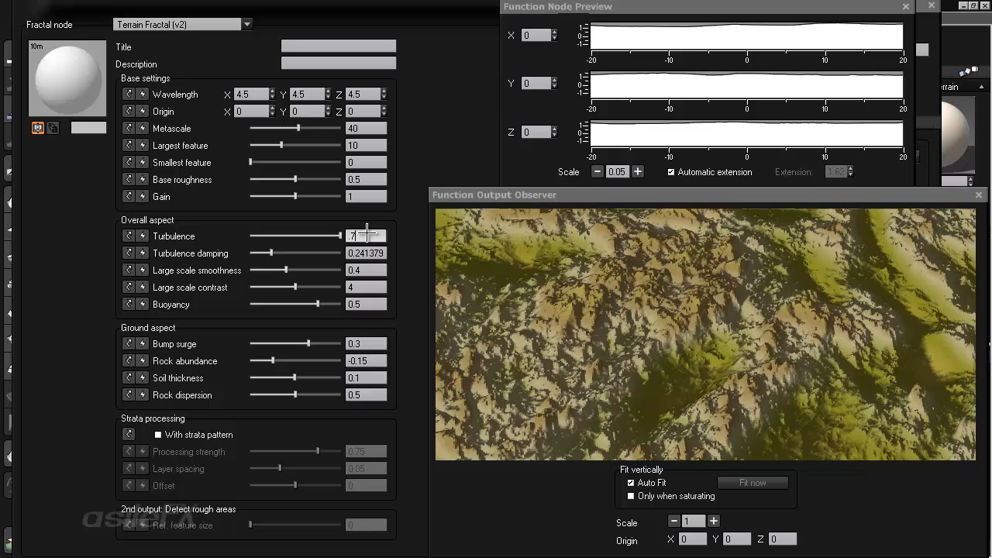
pyautogui.write('.7')
pyautogui.press('Return')
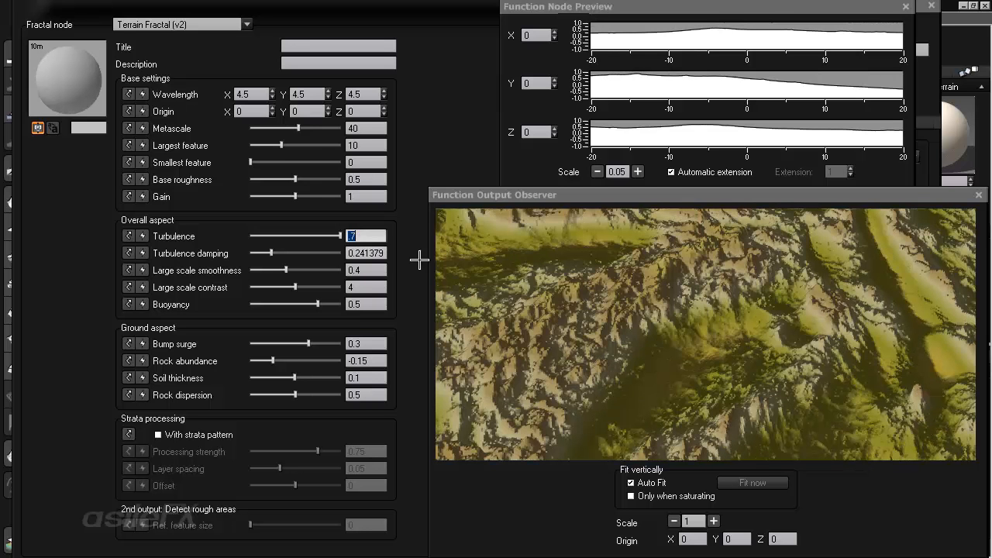
pyautogui.moveTo(752, 335)
pyautogui.mouseDown()
pyautogui.moveTo(675, 327)
pyautogui.moveTo(753, 324)
pyautogui.mouseUp()
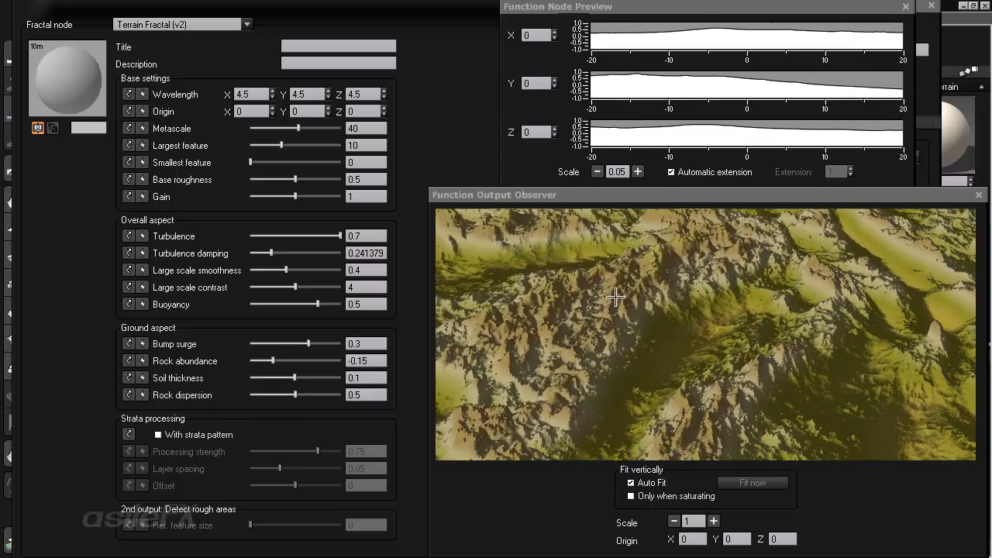
# Set Turbulence damping to about 0.776 and examine the terrain from several angles.
pyautogui.moveTo(312, 252)
pyautogui.mouseDown()
pyautogui.moveTo(336, 254)
pyautogui.moveTo(319, 253)
pyautogui.mouseUp()
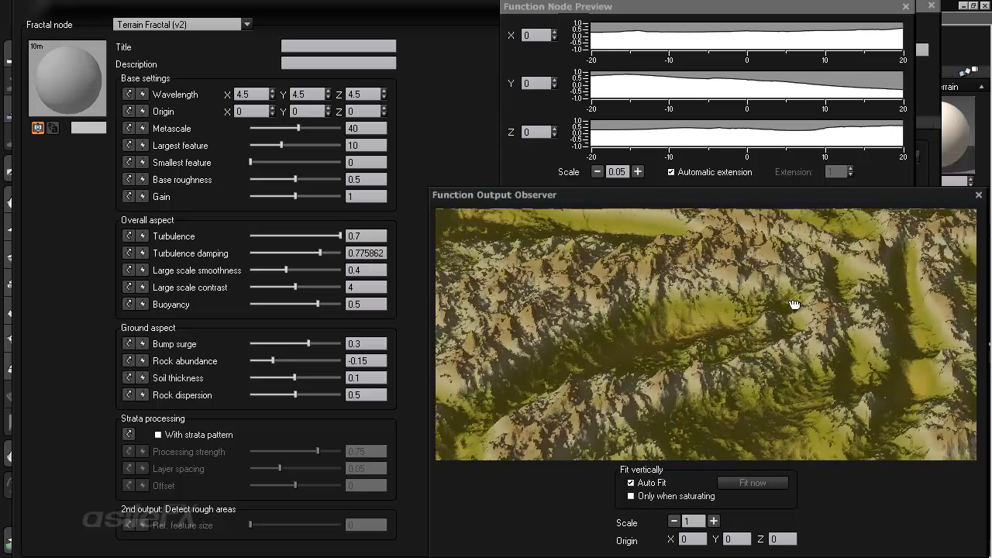
pyautogui.moveTo(795, 304); pyautogui.dragTo(822, 308)
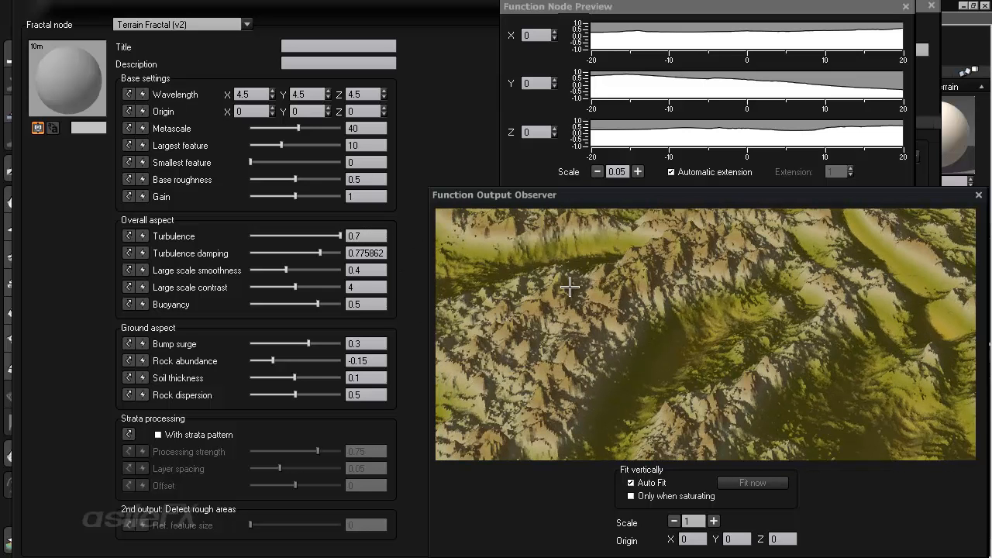
pyautogui.moveTo(571, 288); pyautogui.dragTo(564, 299)
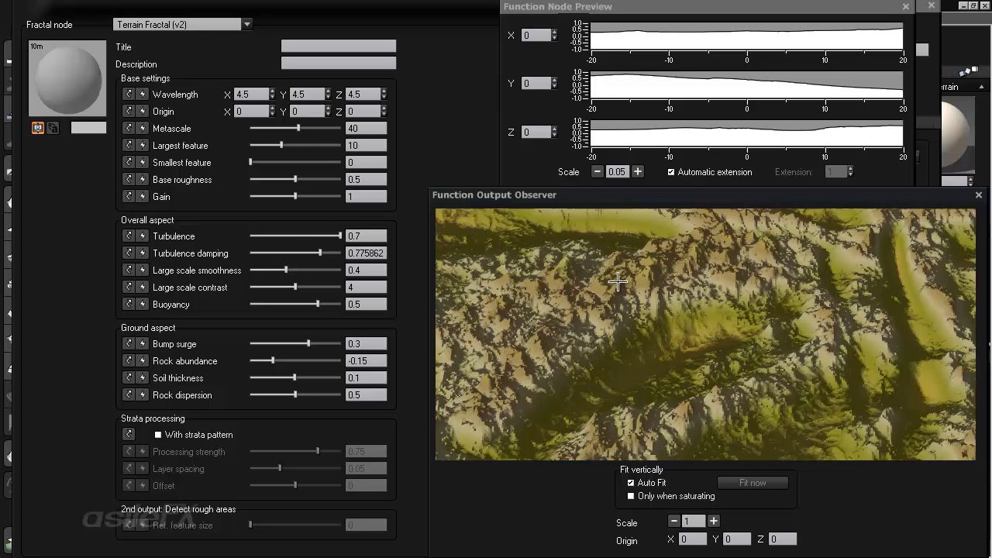
pyautogui.moveTo(663, 304); pyautogui.dragTo(660, 298)
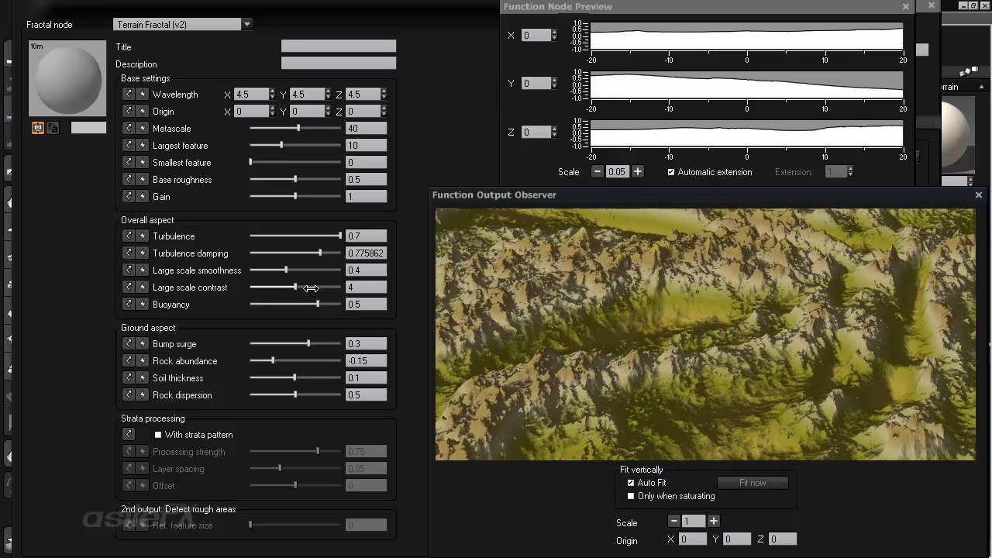
# Try Large scale smoothness at 0 and at 1, examining the terrain at the higher value.
pyautogui.moveTo(286, 269); pyautogui.dragTo(237, 270)
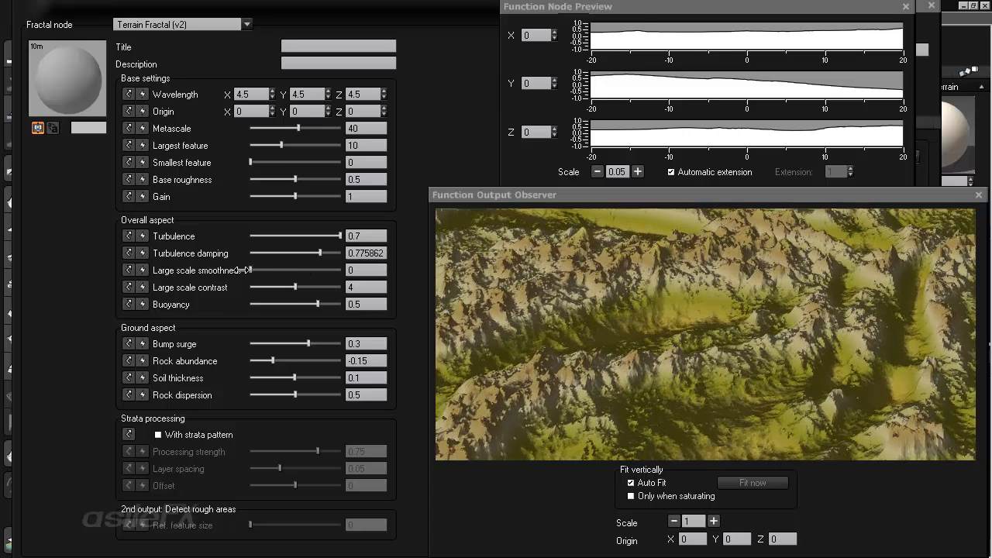
pyautogui.moveTo(308, 273); pyautogui.dragTo(343, 270)
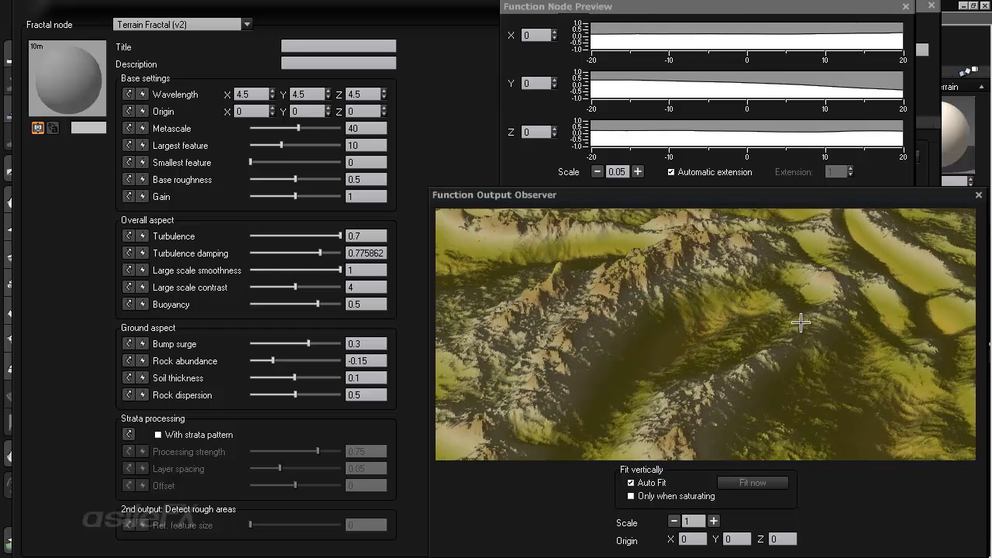
pyautogui.moveTo(802, 323); pyautogui.dragTo(794, 323)
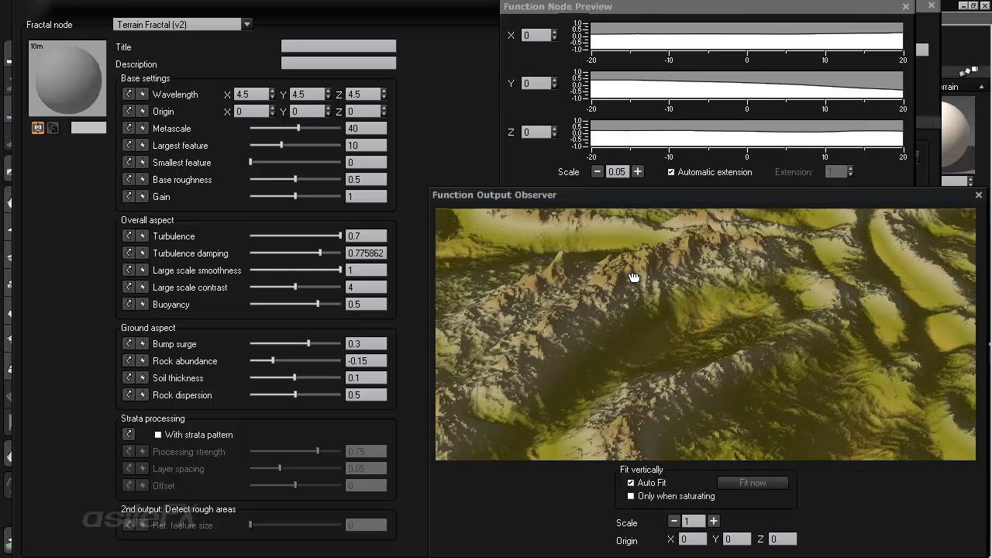
pyautogui.moveTo(634, 277); pyautogui.dragTo(659, 274)
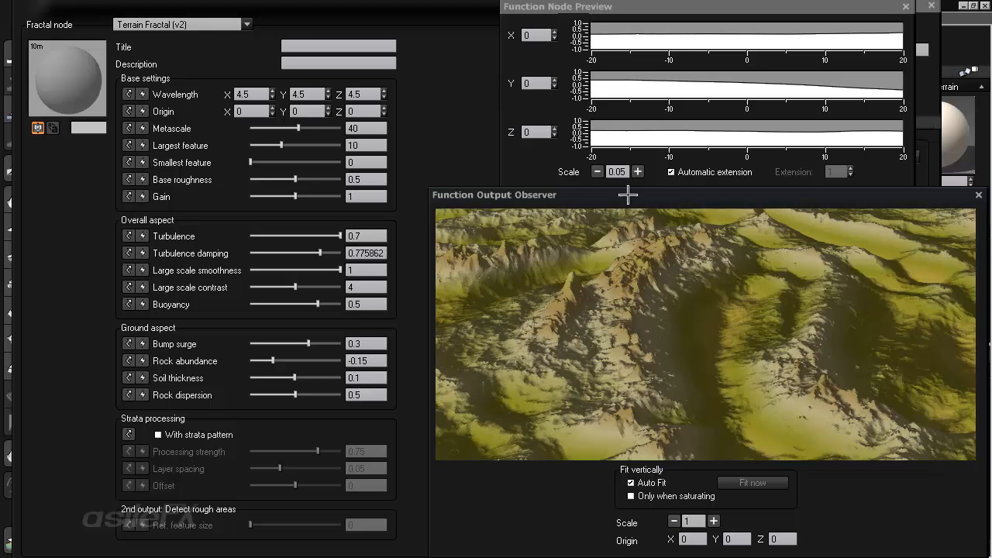
# Set the Function Node Preview's scale to 0.01 and refresh its automatic extension.
pyautogui.click(629, 167)
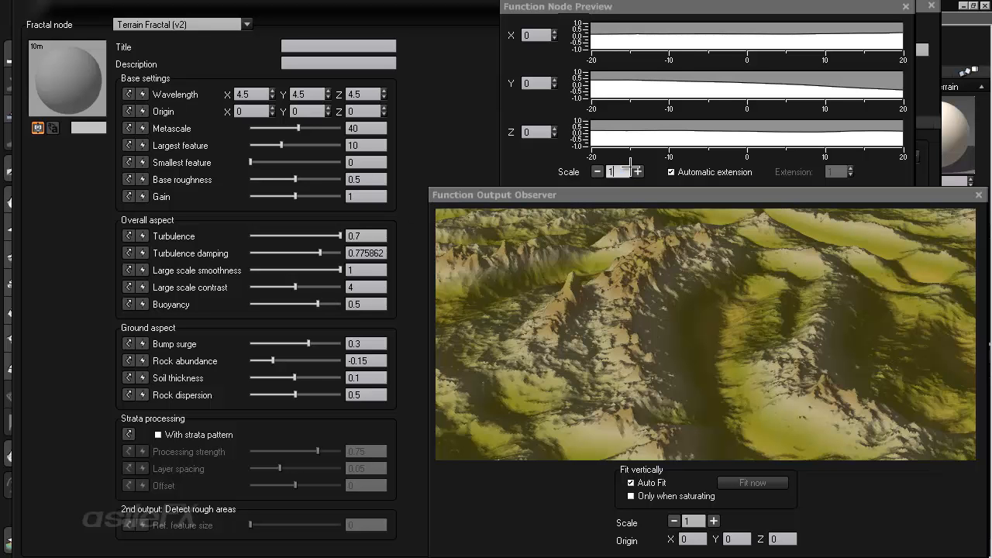
pyautogui.press('Return')
pyautogui.write('0.01')
pyautogui.press('Return')
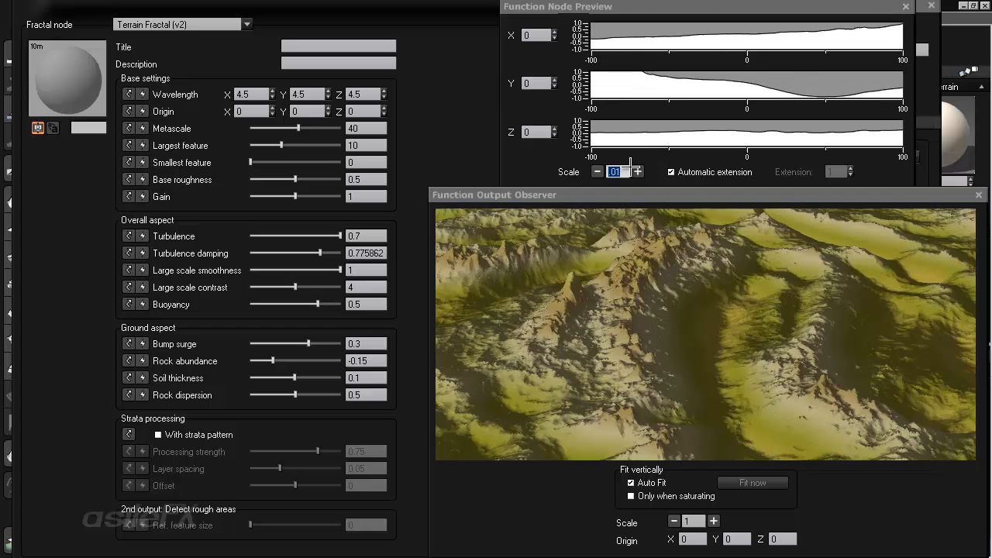
pyautogui.click(688, 170)
pyautogui.click(687, 169)
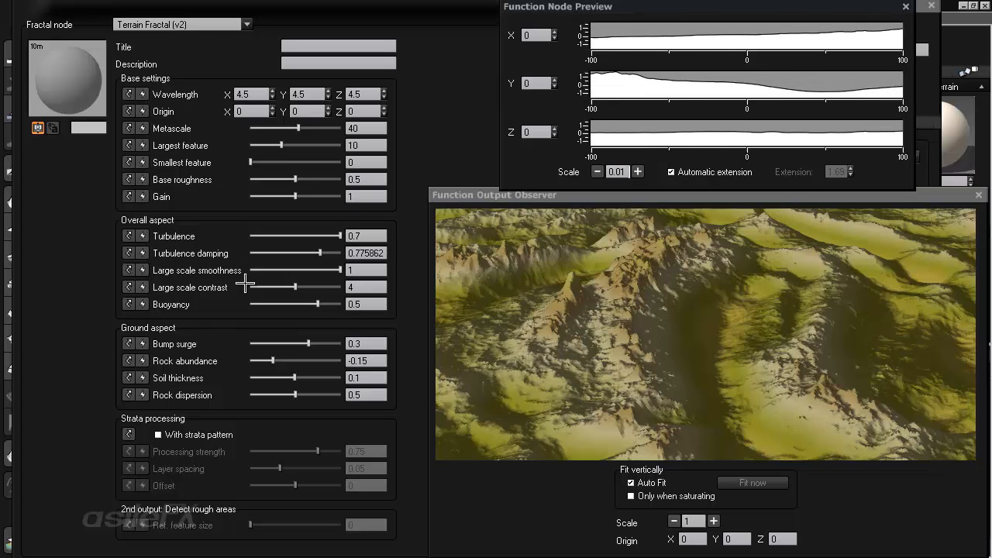
# Try Large scale smoothness at 2, 3 and 4, checking the landscape in the output observer.
pyautogui.click(363, 271)
pyautogui.write('2')
pyautogui.press('Return')
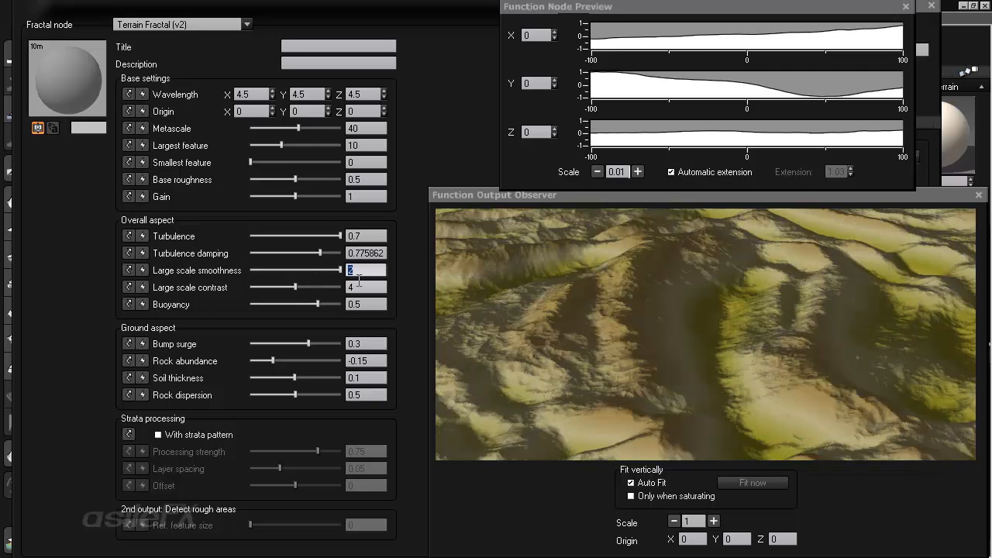
pyautogui.moveTo(579, 281)
pyautogui.mouseDown()
pyautogui.moveTo(538, 295)
pyautogui.moveTo(521, 284)
pyautogui.moveTo(566, 283)
pyautogui.mouseUp()
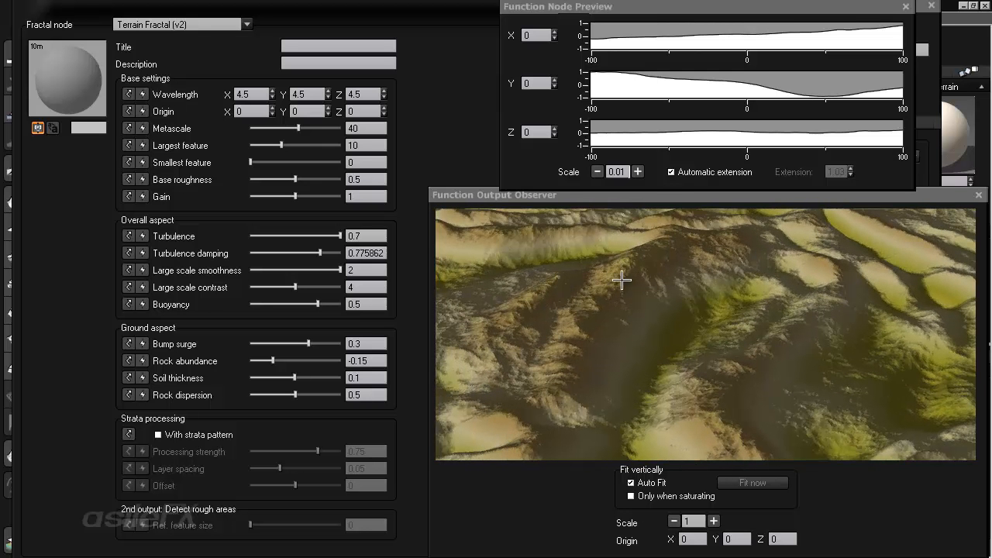
pyautogui.doubleClick(360, 271)
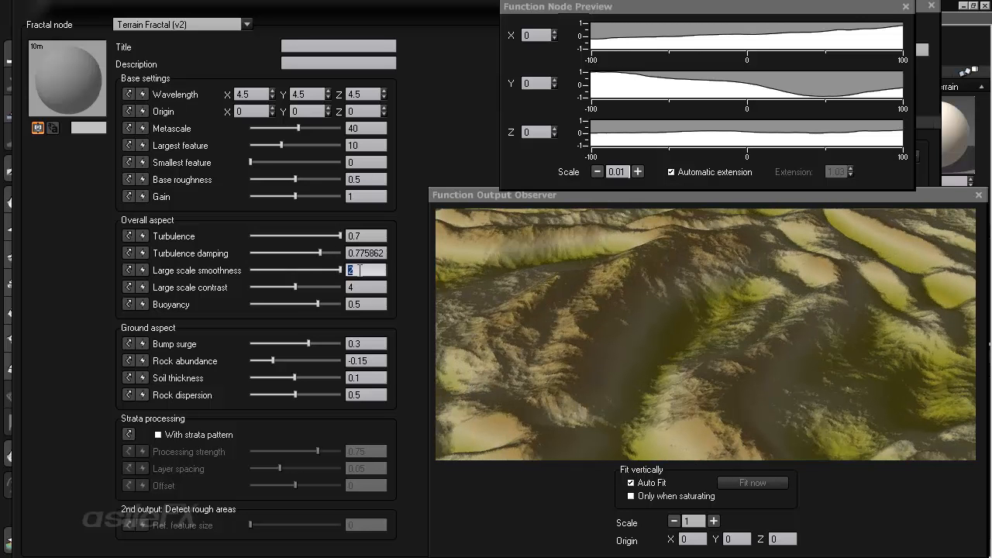
pyautogui.write('3')
pyautogui.press('Return')
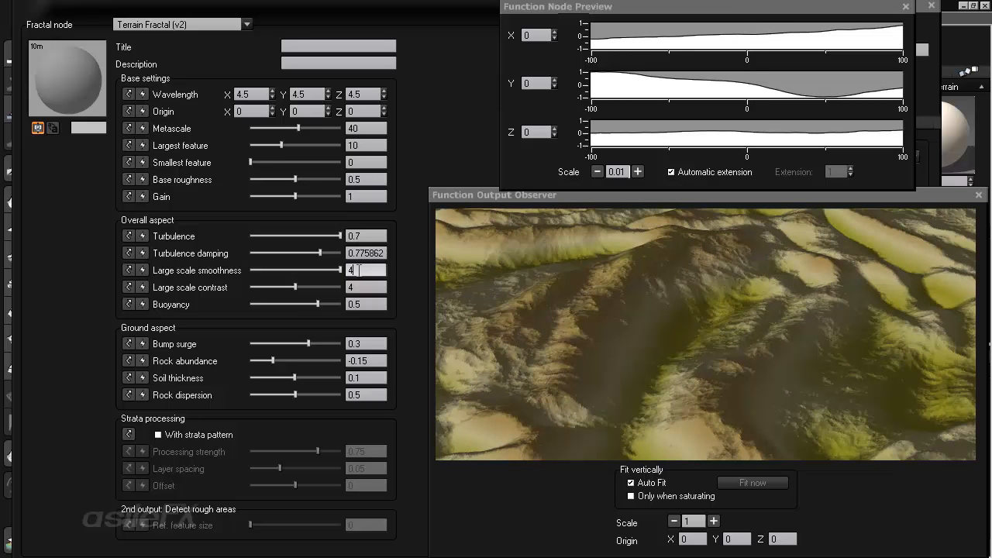
pyautogui.write('4')
pyautogui.press('Return')
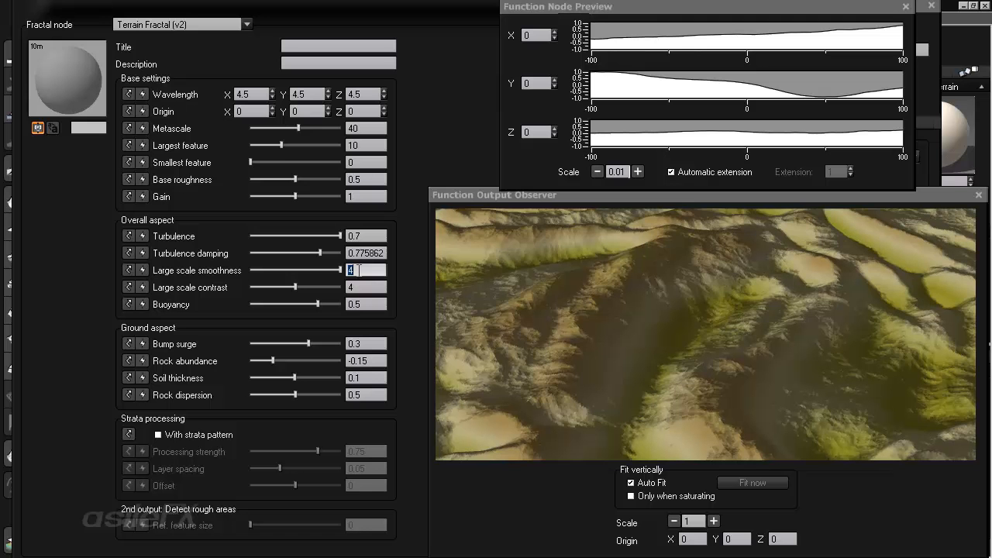
# Reduce Large scale smoothness to 0 and examine the terrain from several angles.
pyautogui.click(303, 270)
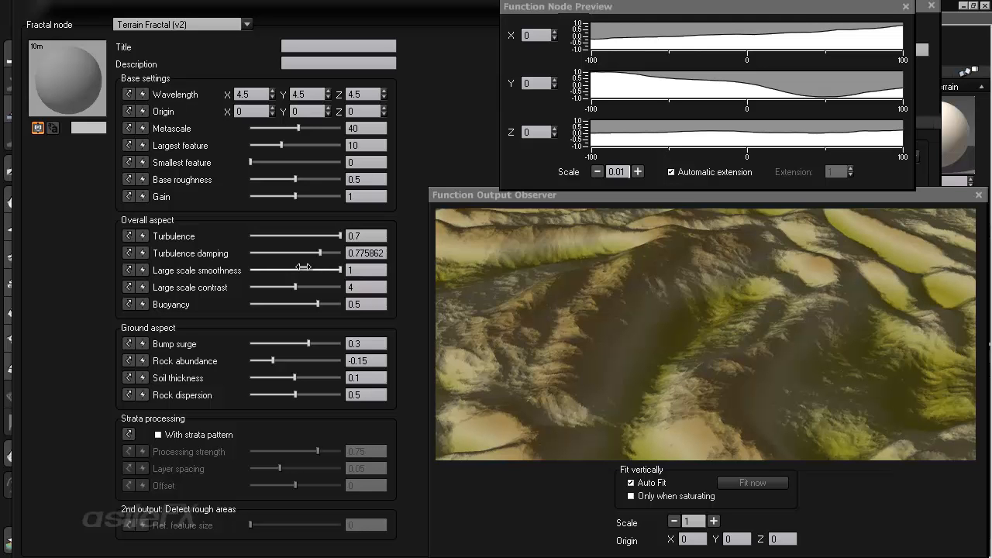
pyautogui.moveTo(338, 271); pyautogui.dragTo(183, 272)
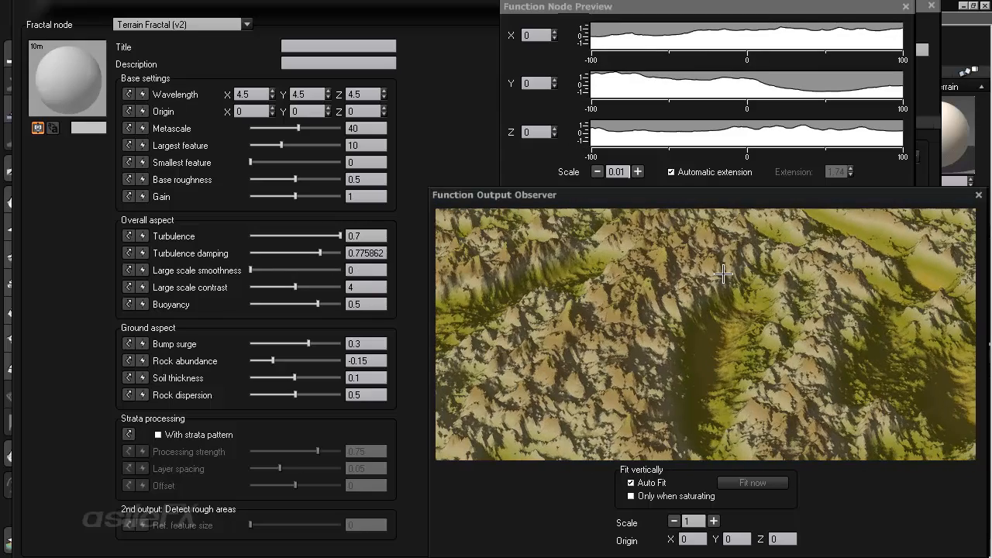
pyautogui.moveTo(707, 301); pyautogui.dragTo(662, 284)
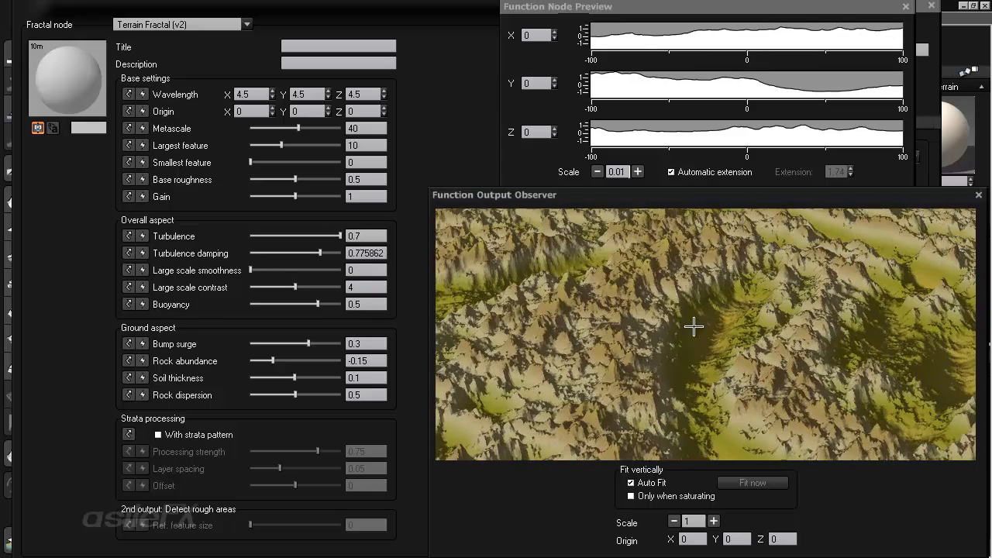
pyautogui.moveTo(732, 313)
pyautogui.mouseDown()
pyautogui.moveTo(678, 324)
pyautogui.moveTo(714, 313)
pyautogui.mouseUp()
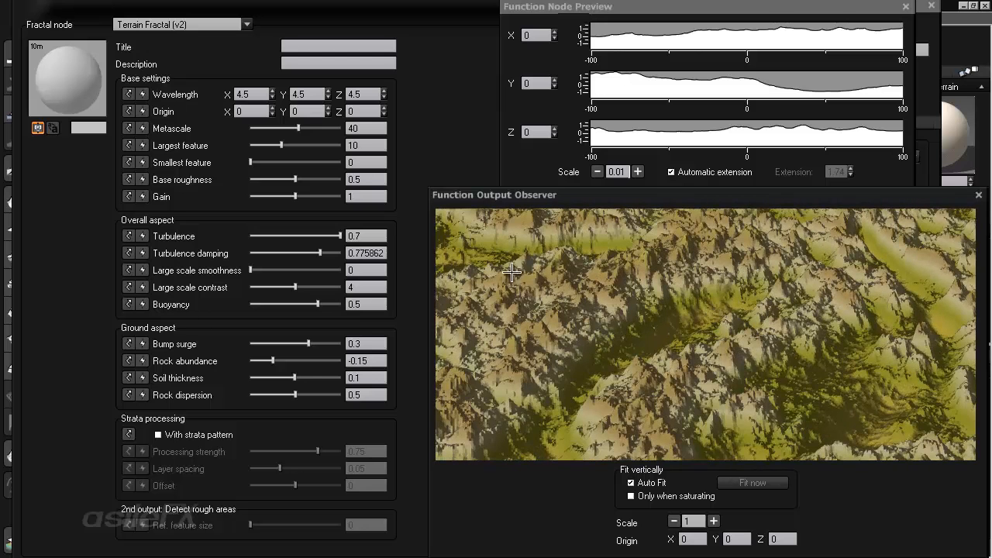
pyautogui.moveTo(485, 325); pyautogui.dragTo(489, 328)
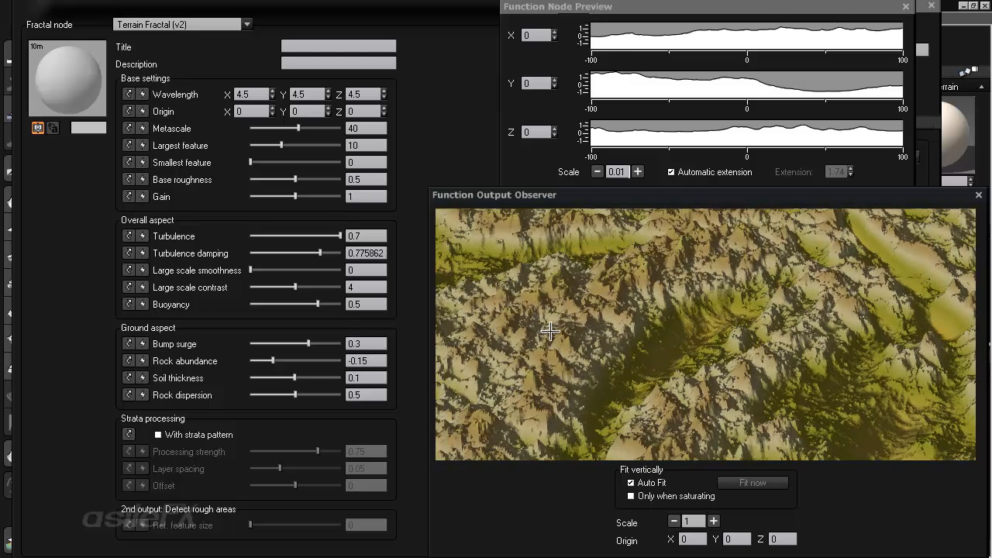
# Raise Large scale contrast to 6 and to 14, comparing the terrain with Large scale smoothness at about 0.74 and 0.
pyautogui.moveTo(326, 288); pyautogui.dragTo(397, 287)
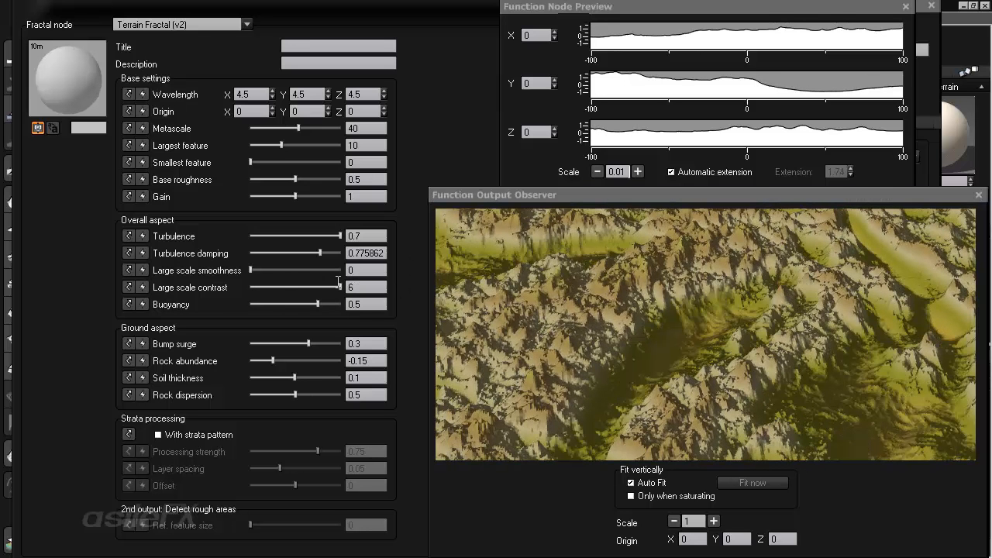
pyautogui.moveTo(278, 266); pyautogui.dragTo(333, 273)
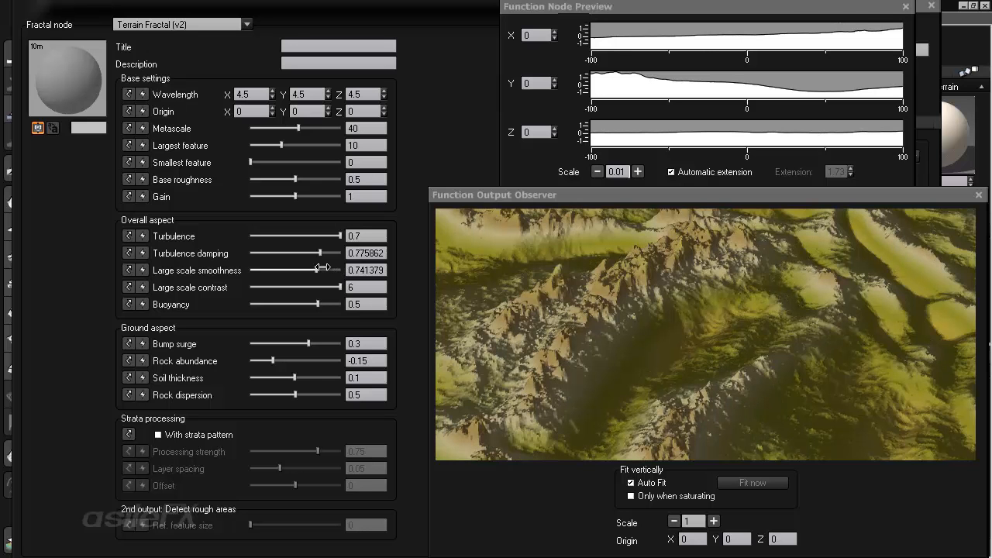
pyautogui.doubleClick(359, 286)
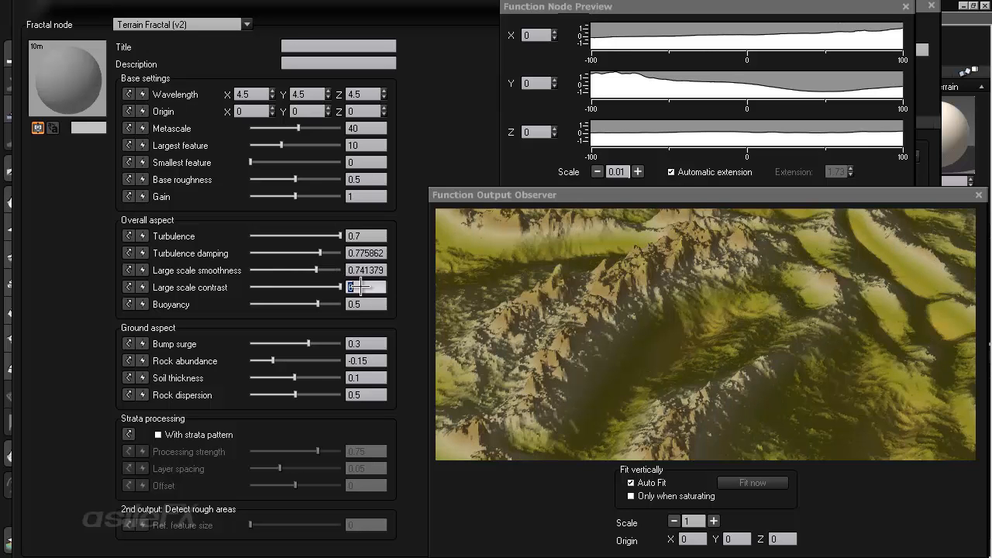
pyautogui.press('Return')
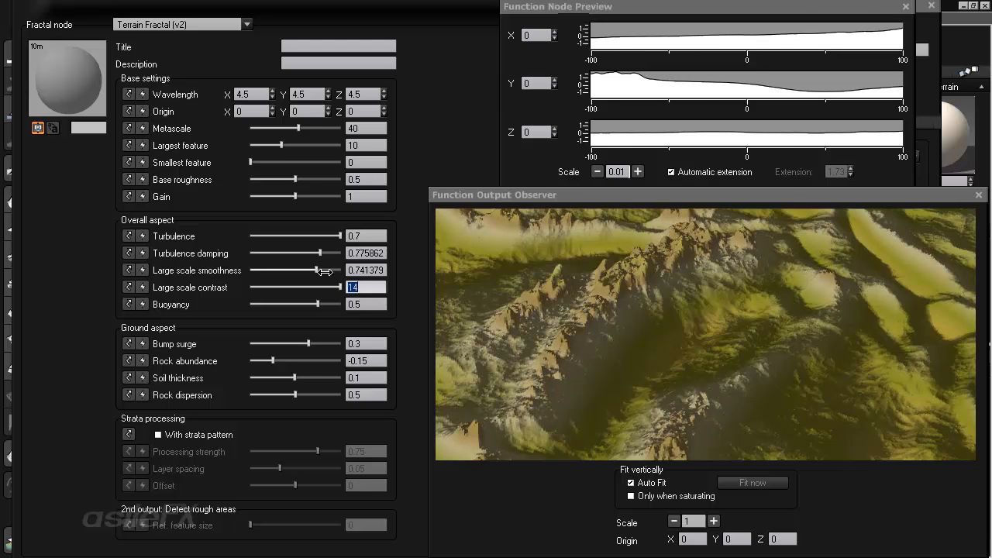
pyautogui.moveTo(316, 270); pyautogui.dragTo(274, 268)
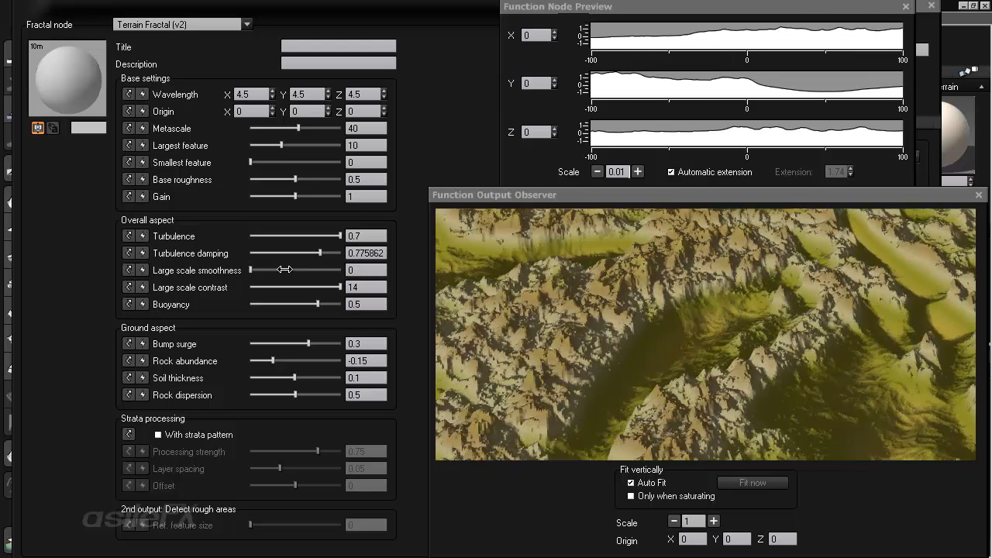
# Raise Large scale contrast to 16 and set the output observer's scale to 2 to examine the terrain up close.
pyautogui.doubleClick(367, 288)
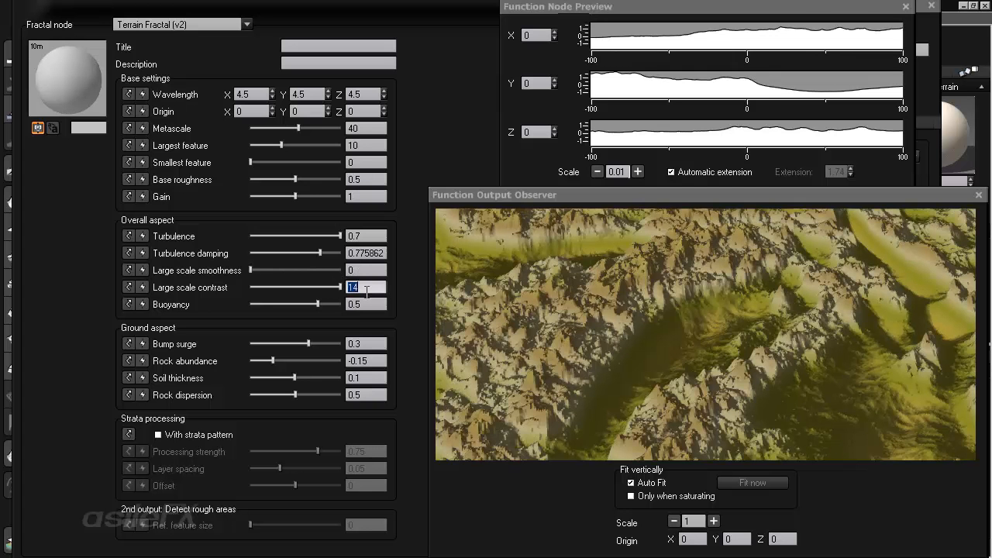
pyautogui.write('16')
pyautogui.press('Return')
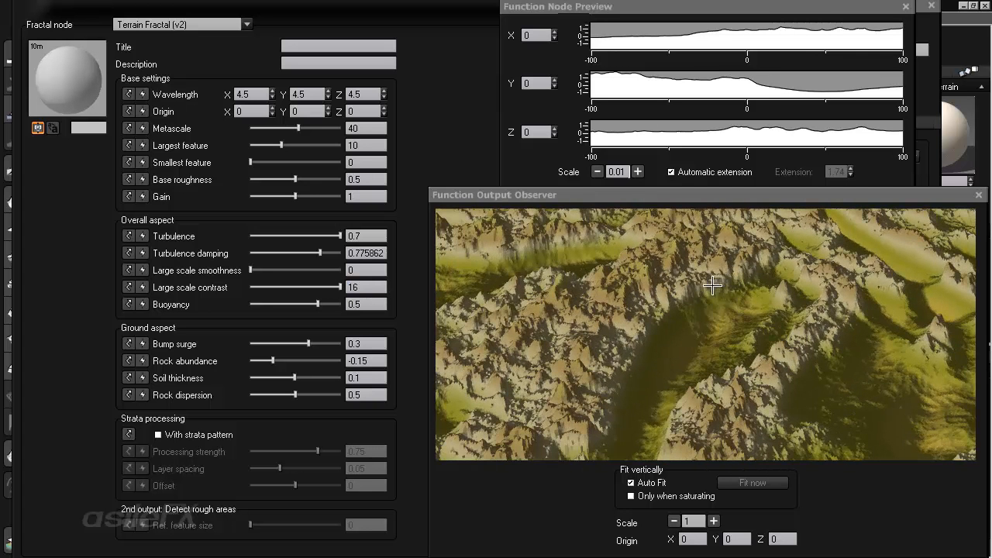
pyautogui.click(713, 521)
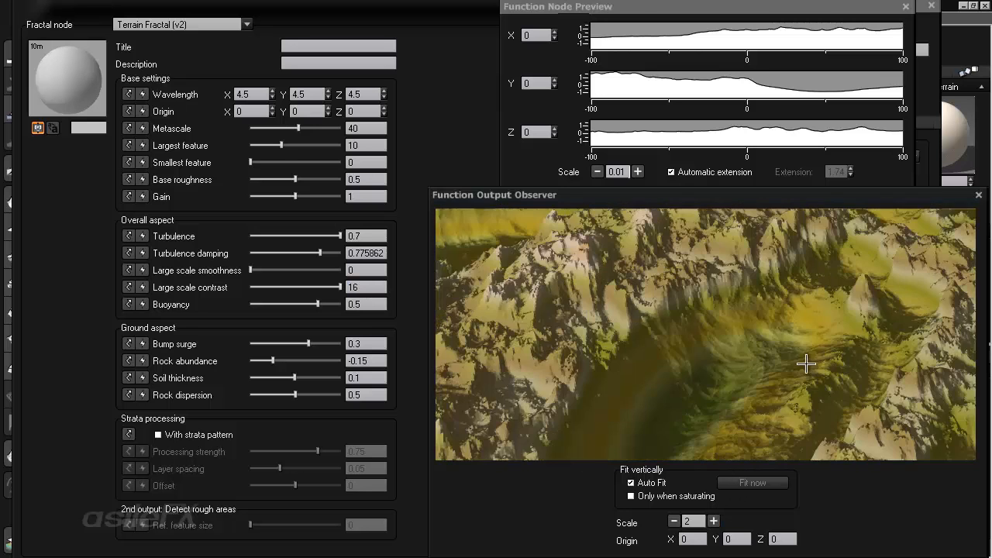
pyautogui.moveTo(788, 355); pyautogui.dragTo(777, 310)
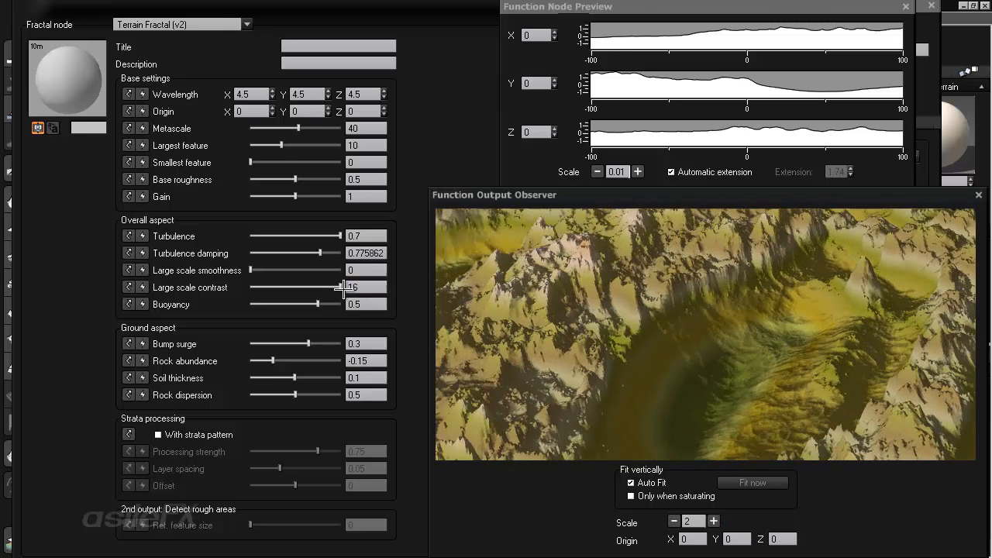
# Reduce Large scale contrast to about 5 and examine the terrain in the output observer.
pyautogui.moveTo(338, 288); pyautogui.dragTo(308, 287)
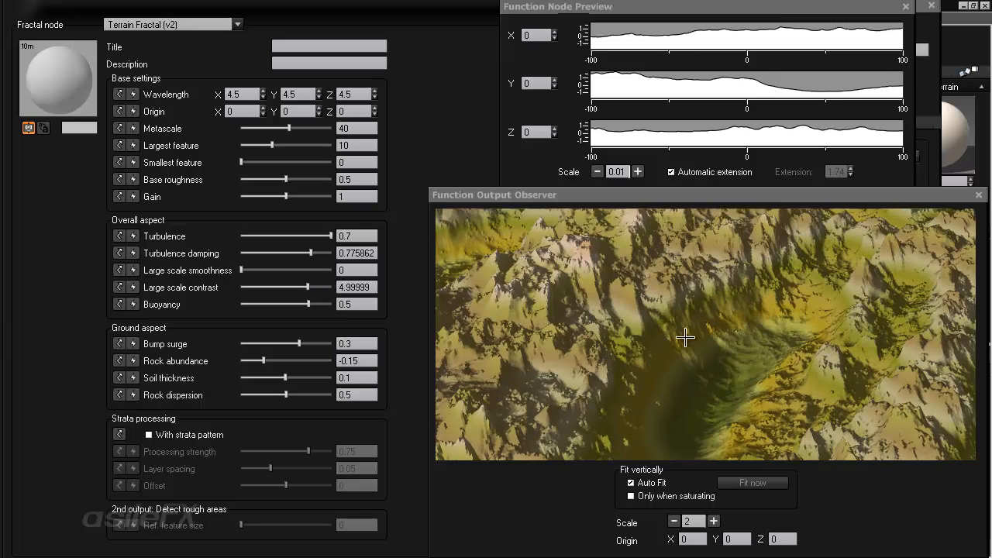
pyautogui.moveTo(687, 336)
pyautogui.mouseDown()
pyautogui.moveTo(632, 348)
pyautogui.moveTo(684, 345)
pyautogui.mouseUp()
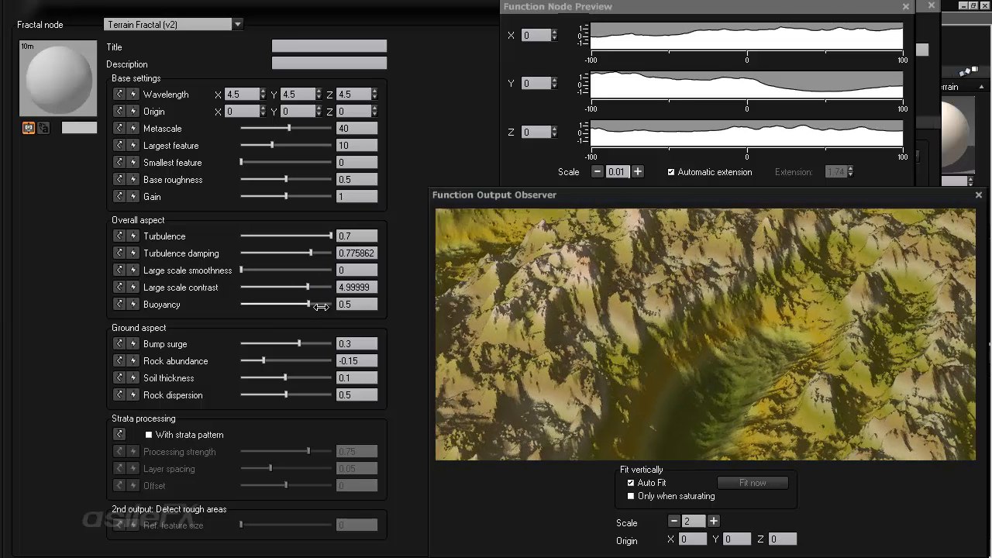
pyautogui.moveTo(634, 358); pyautogui.dragTo(652, 349)
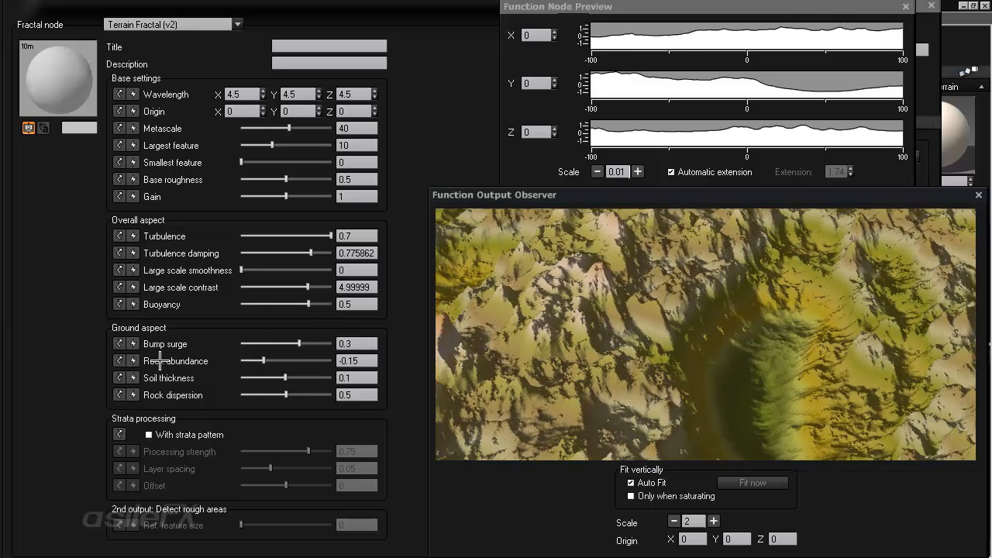
# Compare the terrain with Buoyancy at -1 and at 1, viewing it from several angles in the output observer.
pyautogui.moveTo(318, 302); pyautogui.dragTo(221, 305)
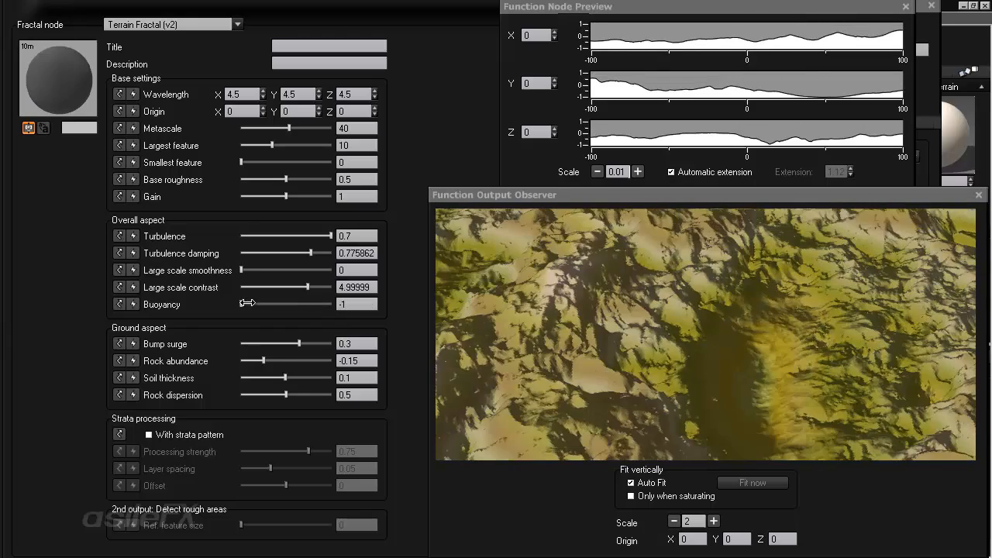
pyautogui.moveTo(573, 304); pyautogui.dragTo(534, 307)
pyautogui.moveTo(517, 304)
pyautogui.mouseDown()
pyautogui.moveTo(541, 301)
pyautogui.moveTo(531, 307)
pyautogui.mouseUp()
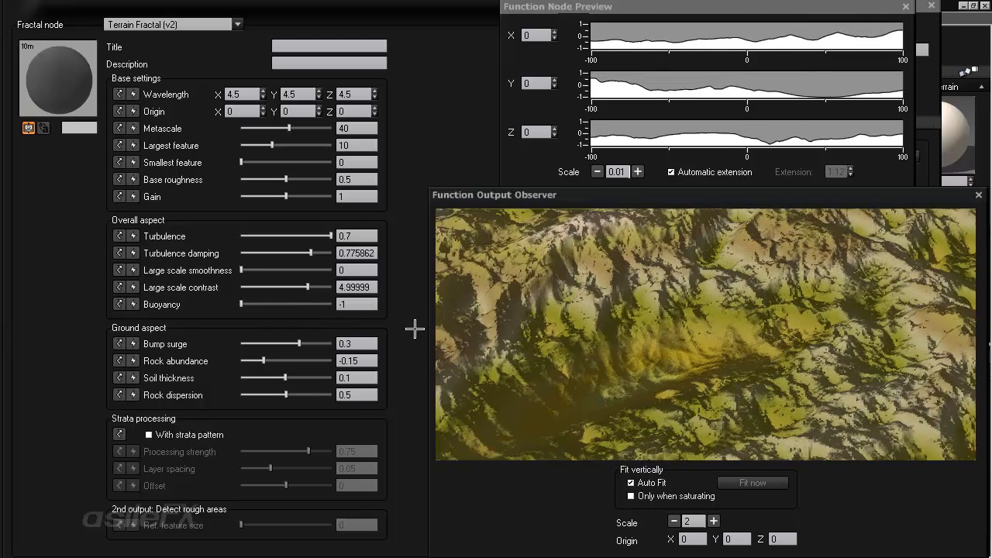
pyautogui.moveTo(278, 298); pyautogui.dragTo(329, 303)
pyautogui.moveTo(630, 302); pyautogui.dragTo(671, 312)
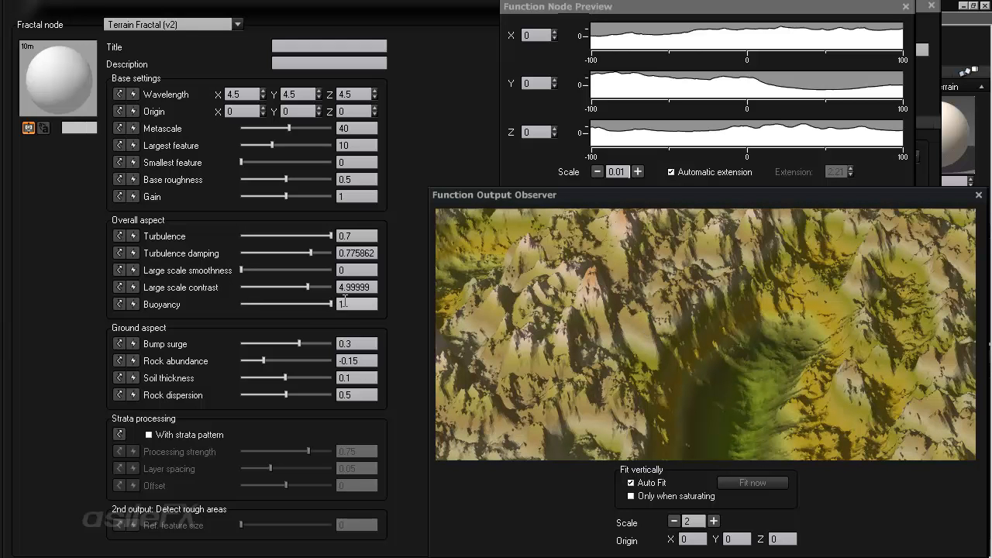
pyautogui.moveTo(334, 304); pyautogui.dragTo(190, 316)
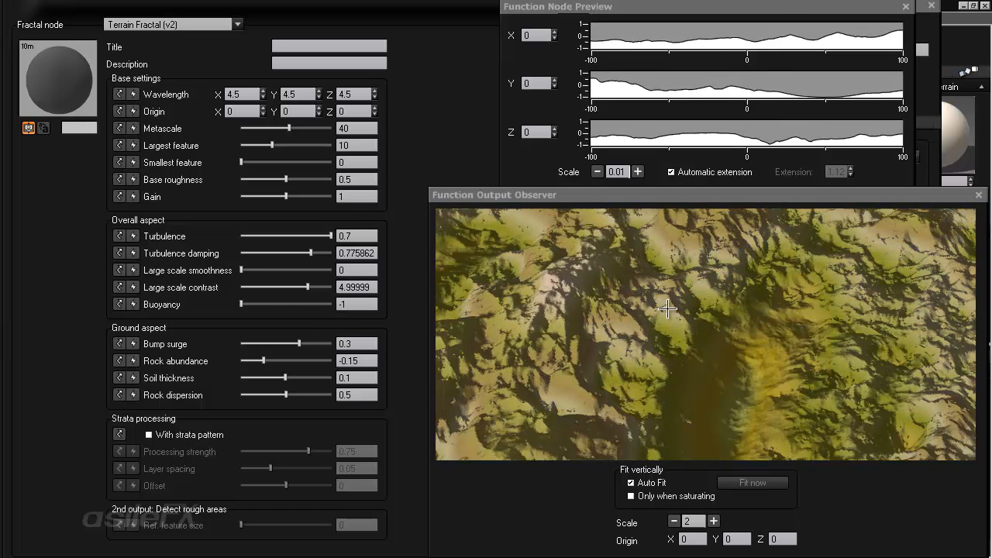
pyautogui.moveTo(680, 312); pyautogui.dragTo(655, 306, button='right')
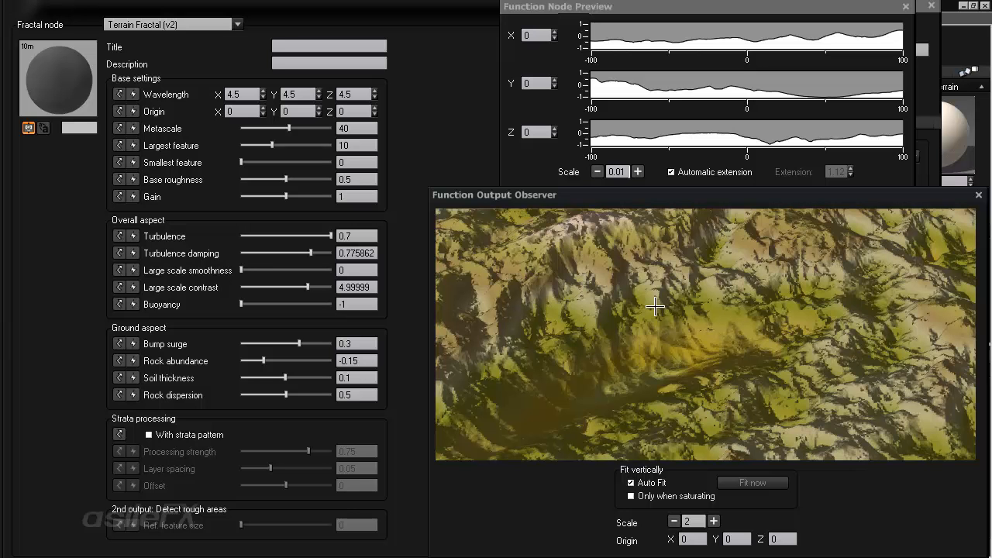
pyautogui.moveTo(663, 305); pyautogui.dragTo(708, 320)
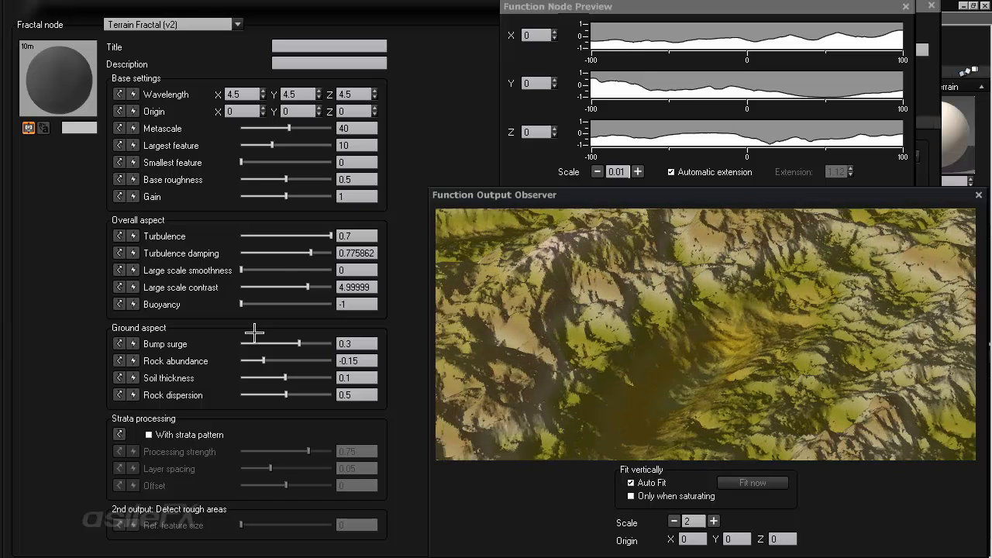
# Try Buoyancy beyond its slider range at -2 and 4, checking the terrain in the output observer.
pyautogui.click(352, 304)
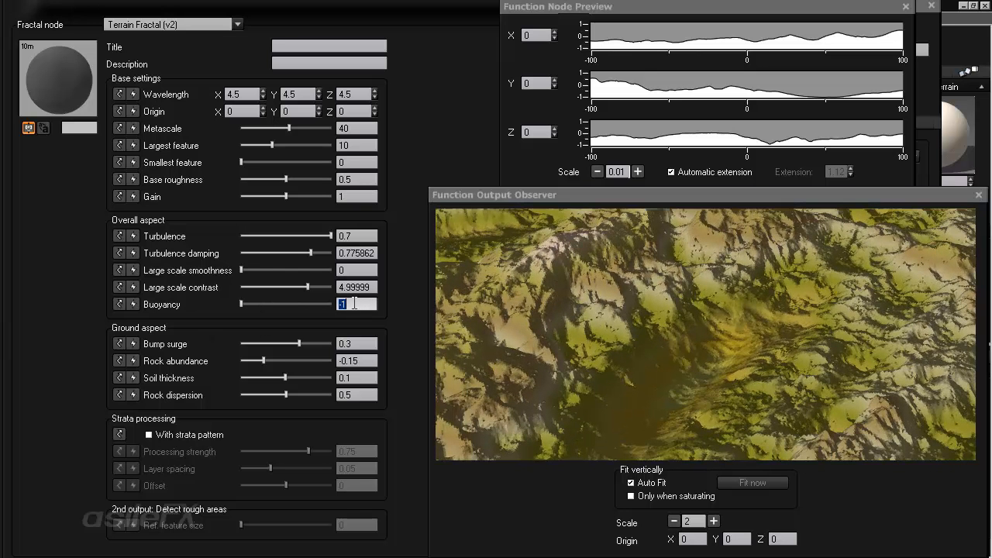
pyautogui.press('Return')
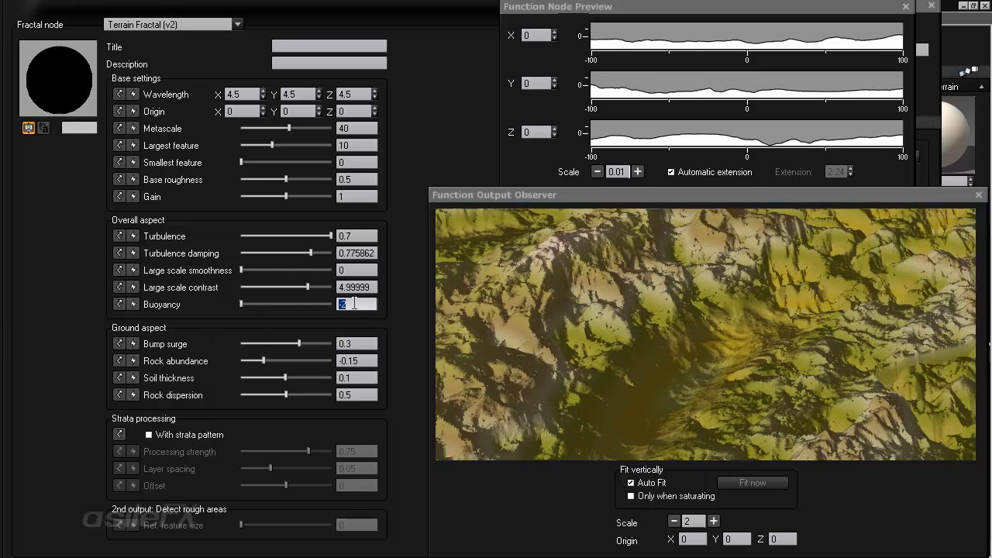
pyautogui.moveTo(636, 344)
pyautogui.mouseDown()
pyautogui.moveTo(724, 369)
pyautogui.moveTo(557, 348)
pyautogui.moveTo(636, 350)
pyautogui.mouseUp()
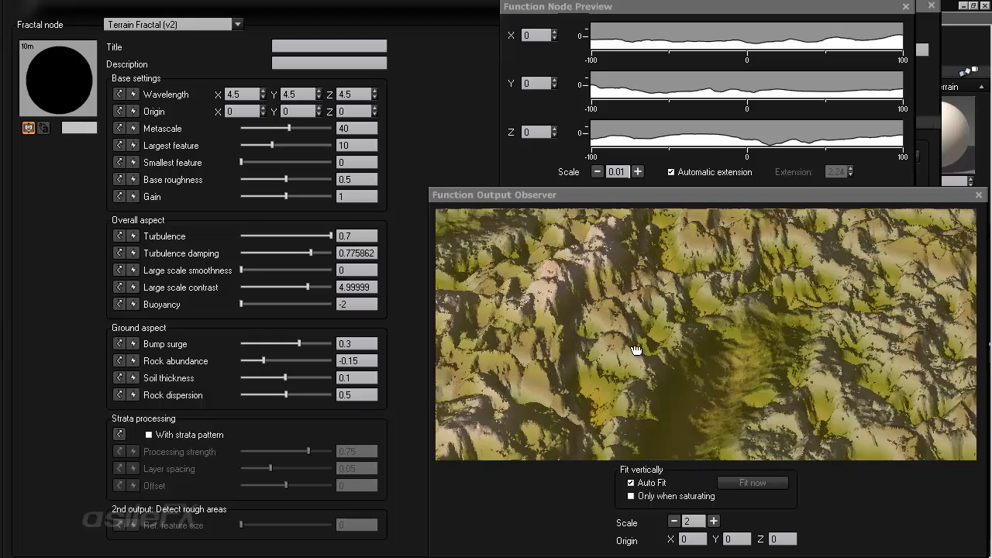
pyautogui.click(363, 305)
pyautogui.write('4')
pyautogui.press('Return')
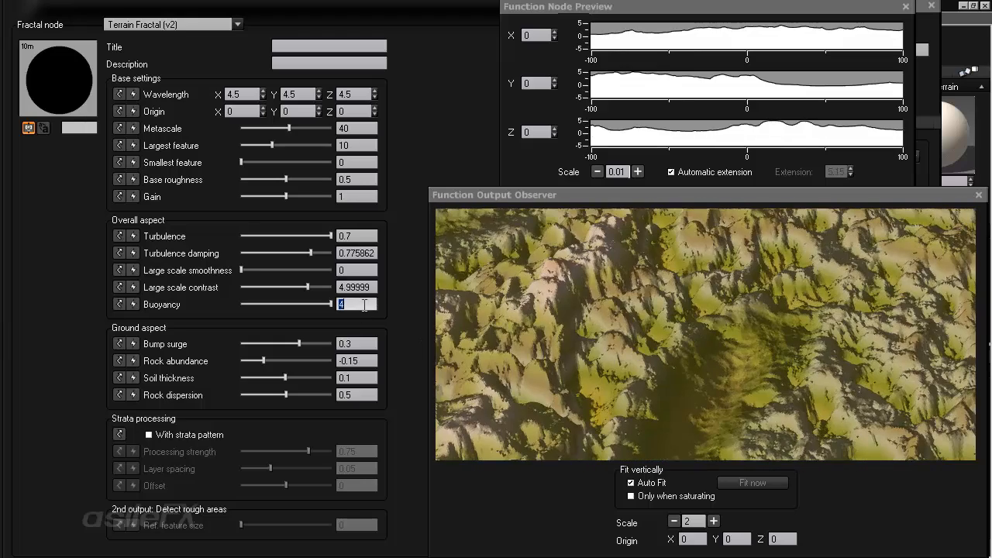
pyautogui.moveTo(599, 323); pyautogui.dragTo(671, 307)
# Try Buoyancy at -1, -3 and about 0.34, checking the effect on the terrain.
pyautogui.moveTo(310, 309); pyautogui.dragTo(208, 309)
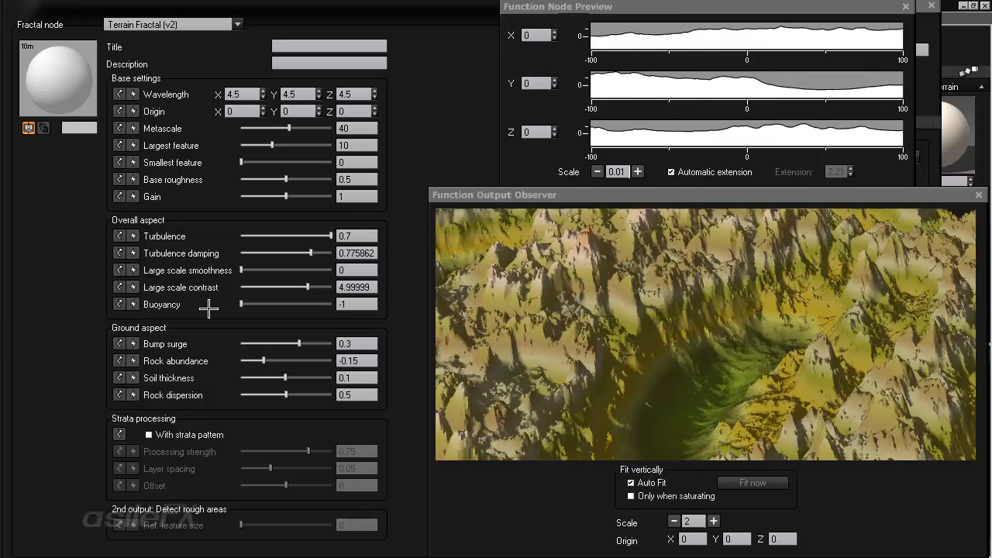
pyautogui.doubleClick(361, 304)
pyautogui.write('-3')
pyautogui.press('Return')
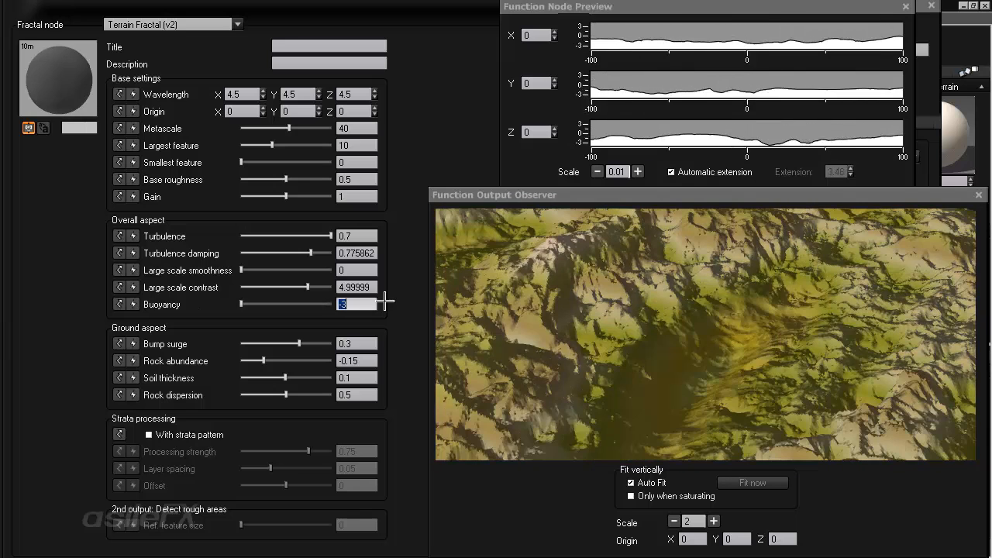
pyautogui.moveTo(691, 297)
pyautogui.mouseDown()
pyautogui.moveTo(745, 316)
pyautogui.moveTo(673, 310)
pyautogui.moveTo(696, 297)
pyautogui.mouseUp()
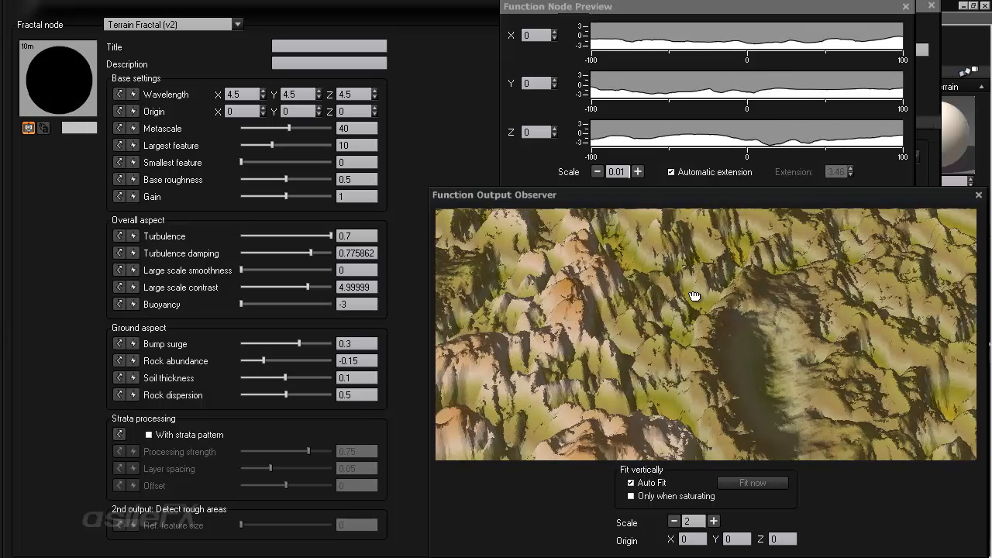
pyautogui.click(275, 304)
pyautogui.moveTo(275, 305); pyautogui.dragTo(301, 304)
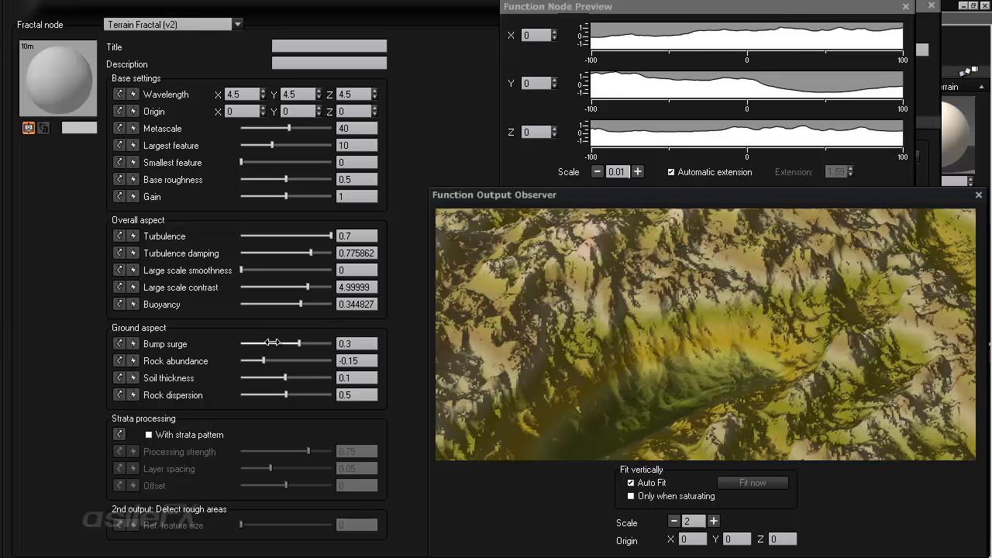
# Lower Bump surge to -1, raise Buoyancy to 1 and examine the terrain, setting Bump surge to about 0.14.
pyautogui.moveTo(292, 343); pyautogui.dragTo(266, 343)
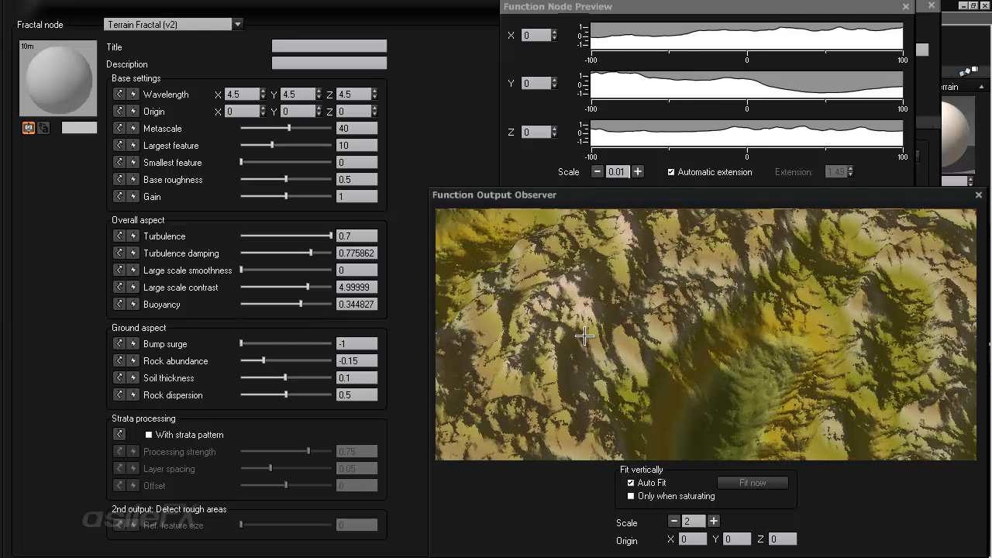
pyautogui.moveTo(301, 304); pyautogui.dragTo(331, 304)
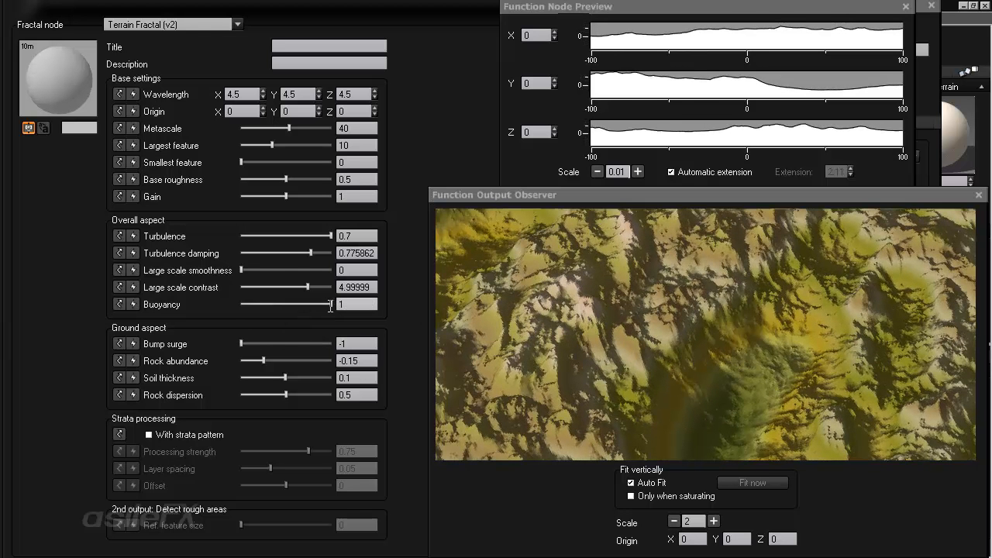
pyautogui.moveTo(290, 342); pyautogui.dragTo(247, 342)
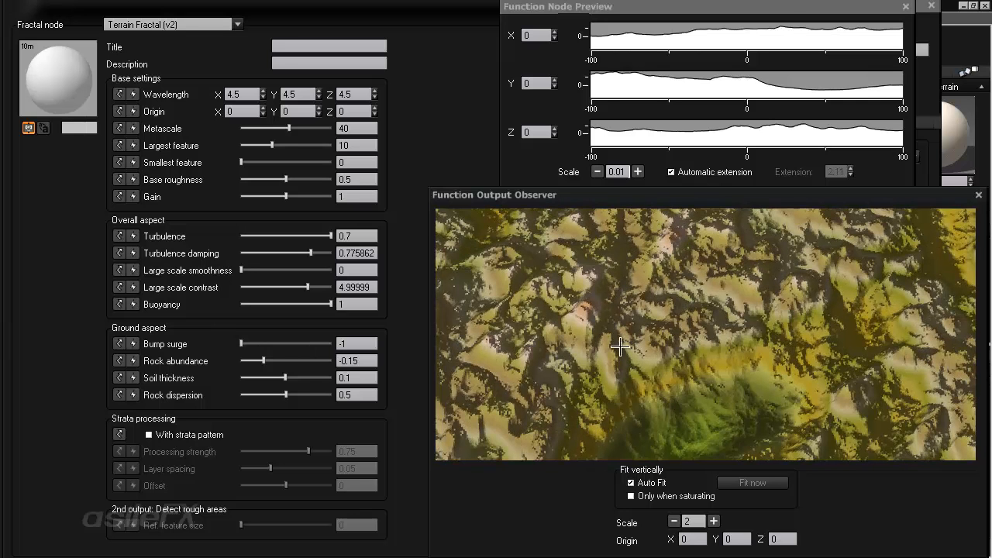
pyautogui.moveTo(622, 347)
pyautogui.mouseDown()
pyautogui.moveTo(594, 330)
pyautogui.moveTo(639, 337)
pyautogui.mouseUp()
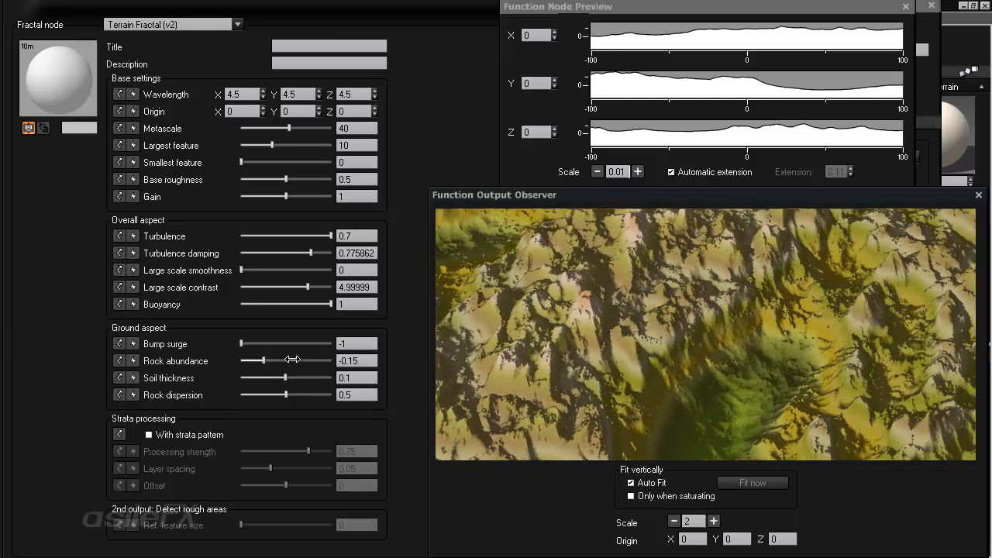
pyautogui.moveTo(274, 346); pyautogui.dragTo(311, 343)
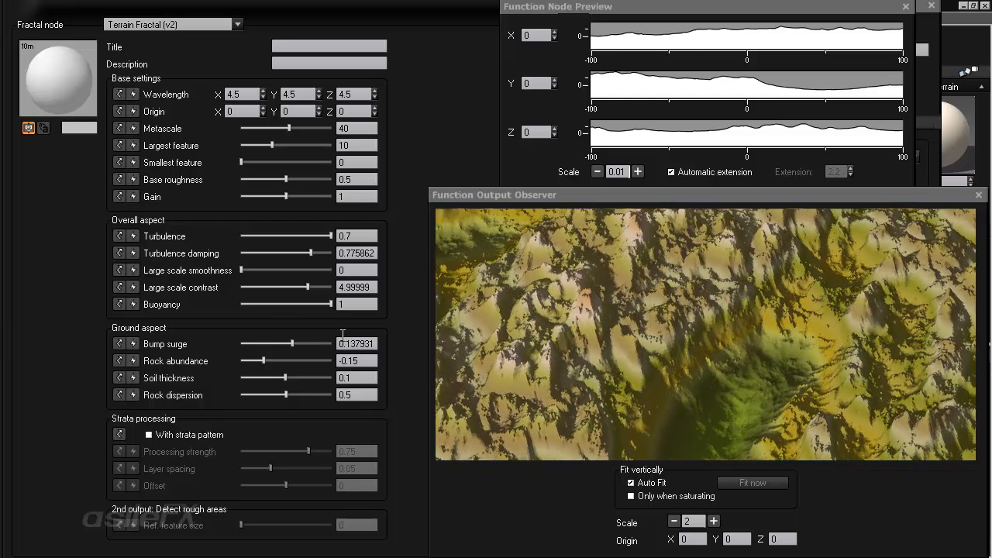
# Enable the strata pattern with Layer spacing about 0.135 and Processing strength 1, viewing it at observer scale 4.
pyautogui.click(183, 435)
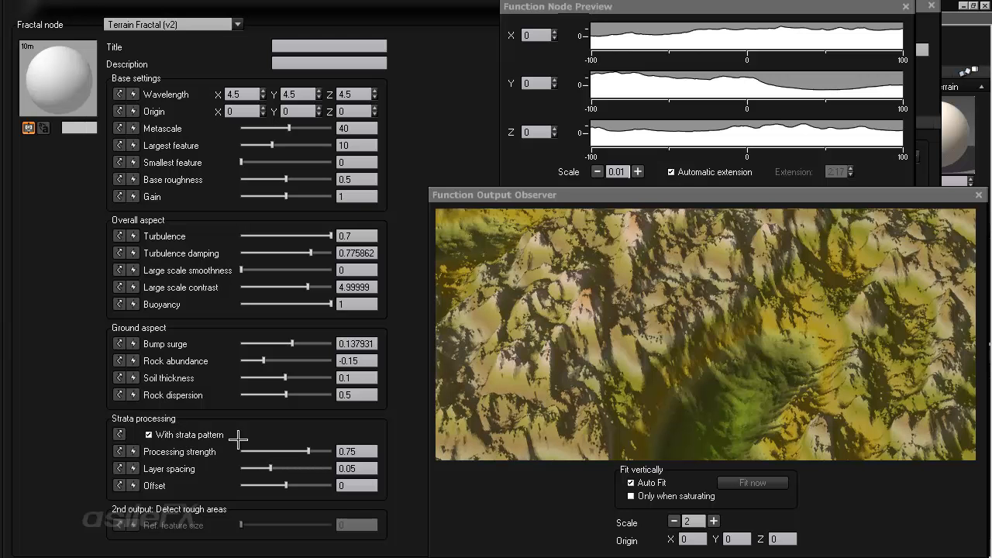
pyautogui.moveTo(271, 469); pyautogui.dragTo(322, 469)
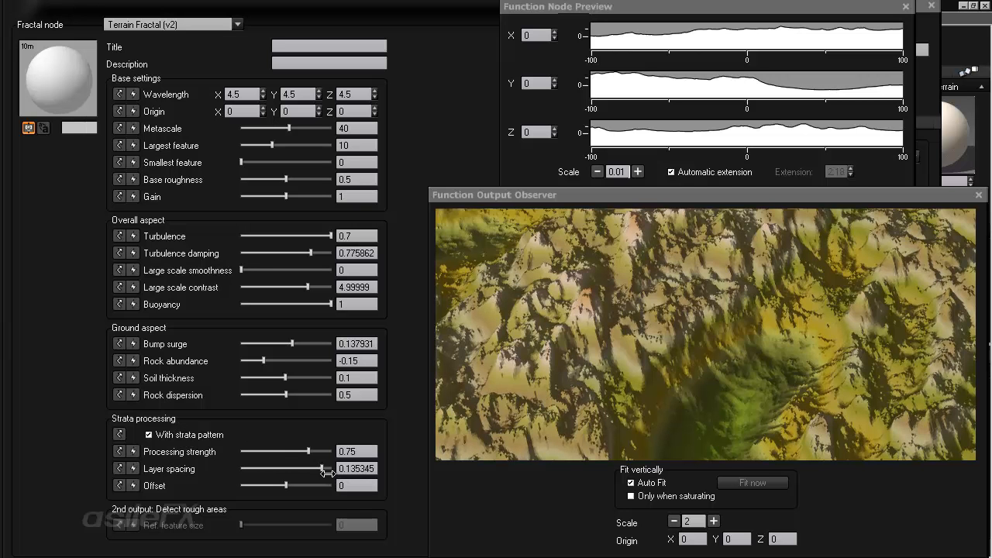
pyautogui.click(711, 521)
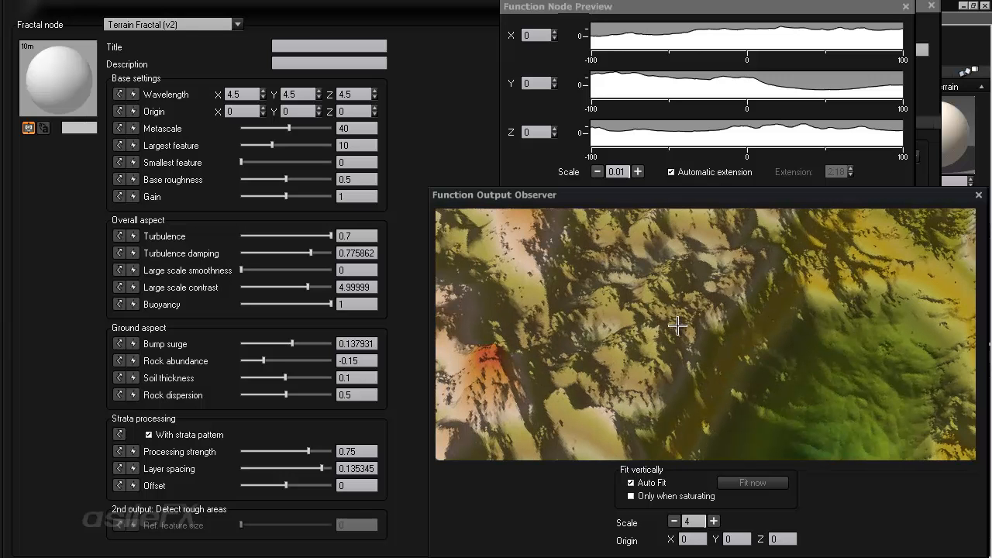
pyautogui.moveTo(326, 453); pyautogui.dragTo(345, 439)
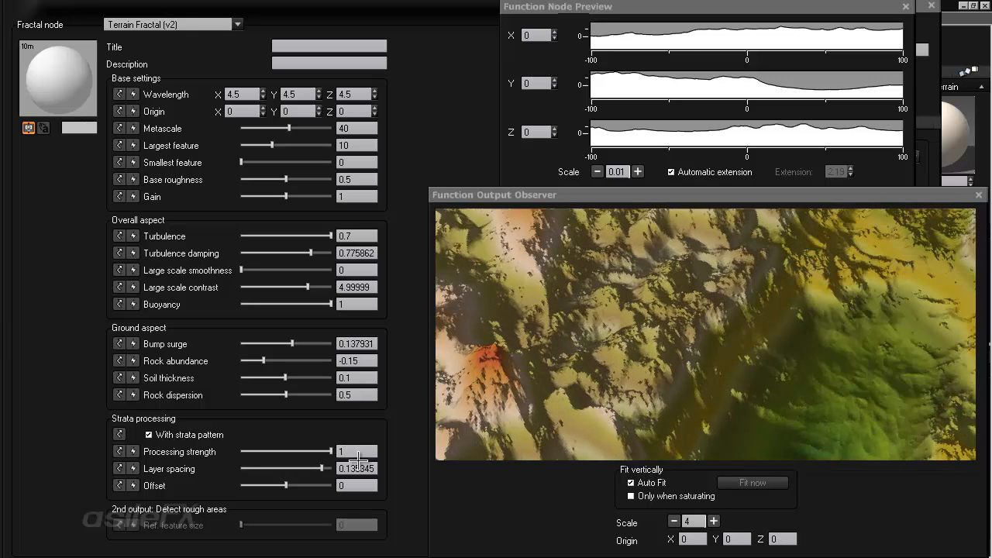
# Try Layer spacing at 0.3 and 0.5 in the strata processing, inspecting the terrain in the output observer.
pyautogui.doubleClick(365, 464)
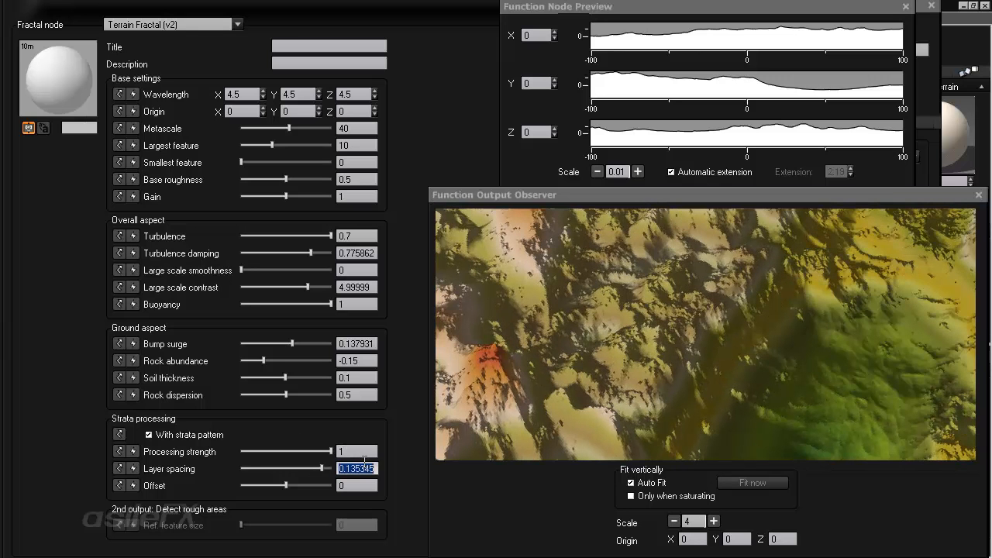
pyautogui.write('.13')
pyautogui.press('Return')
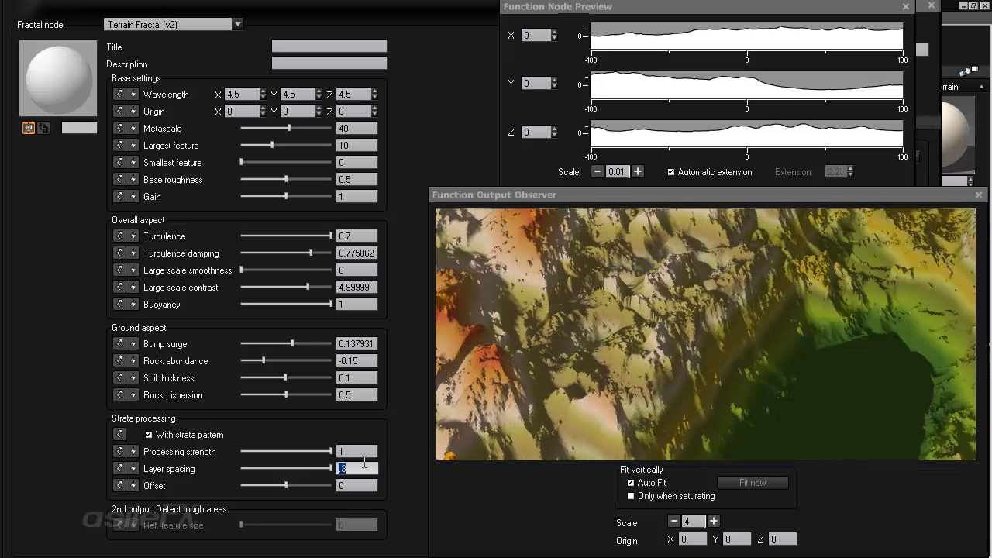
pyautogui.write('.5')
pyautogui.press('Return')
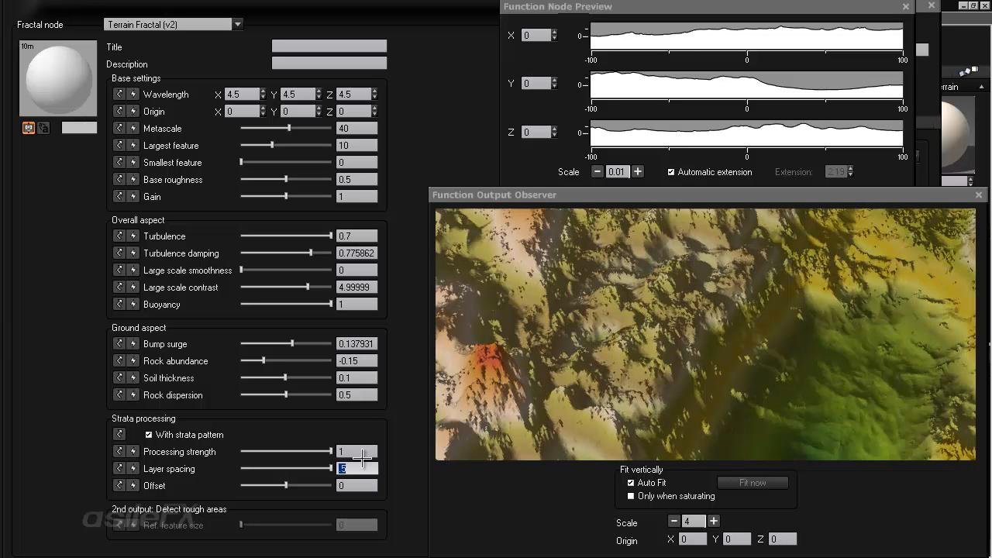
pyautogui.moveTo(747, 313); pyautogui.dragTo(715, 315)
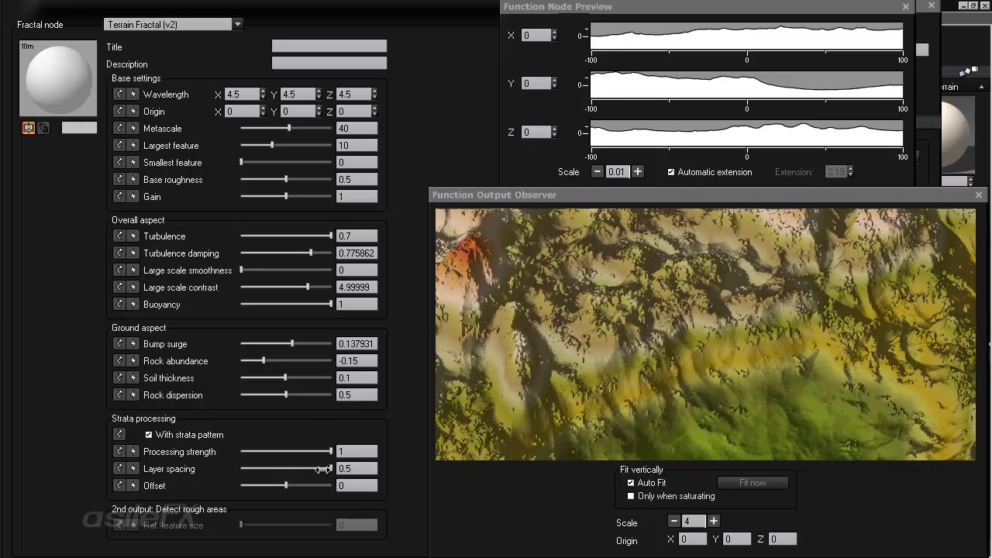
# Try Layer spacing at 0.15 and 2, checking the effect on the terrain.
pyautogui.click(323, 469)
pyautogui.click(365, 471)
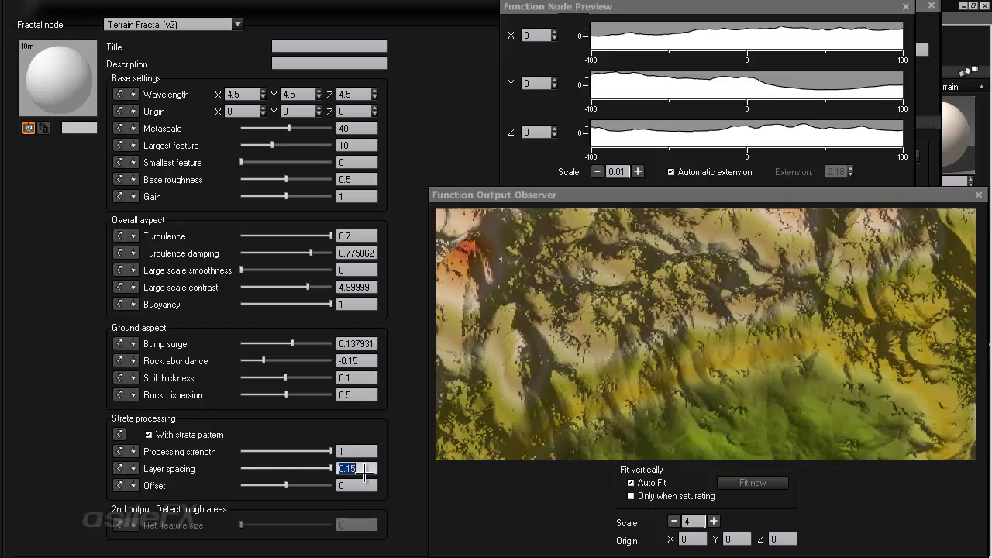
pyautogui.write('2')
pyautogui.press('Return')
pyautogui.moveTo(642, 410); pyautogui.dragTo(701, 297)
# Try Bump surge at -1, set it to about -0.31, and lower the strata Processing strength to about 0.82.
pyautogui.moveTo(301, 343); pyautogui.dragTo(235, 344)
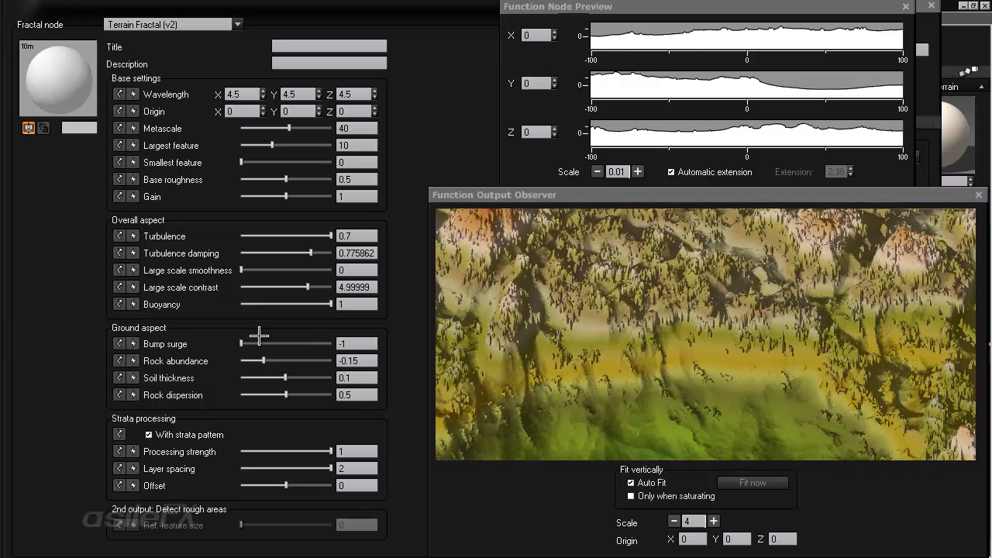
pyautogui.moveTo(295, 338); pyautogui.dragTo(324, 341)
pyautogui.moveTo(332, 452); pyautogui.dragTo(350, 468)
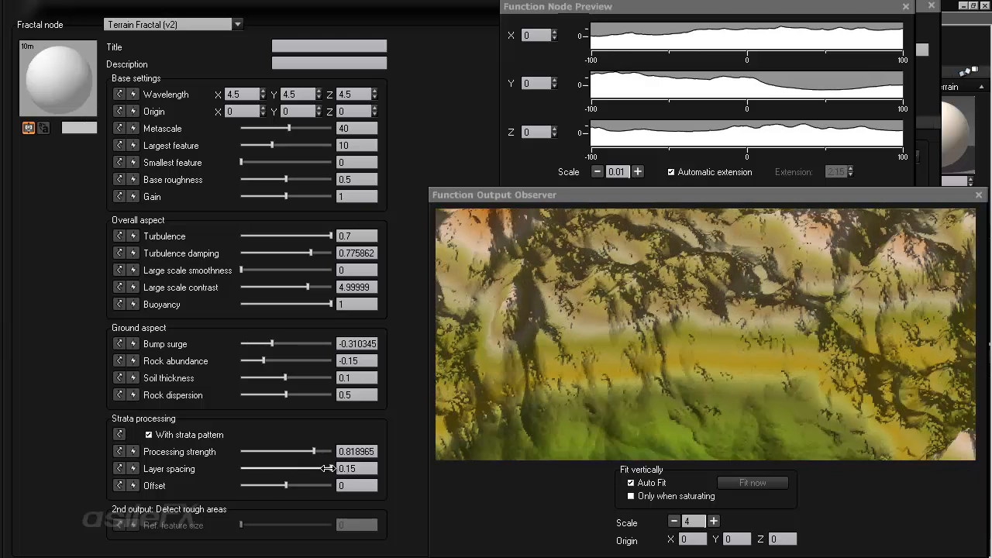
# Set the strata Layer spacing to 0.2.
pyautogui.doubleClick(354, 469)
pyautogui.write('2')
pyautogui.press('Return')
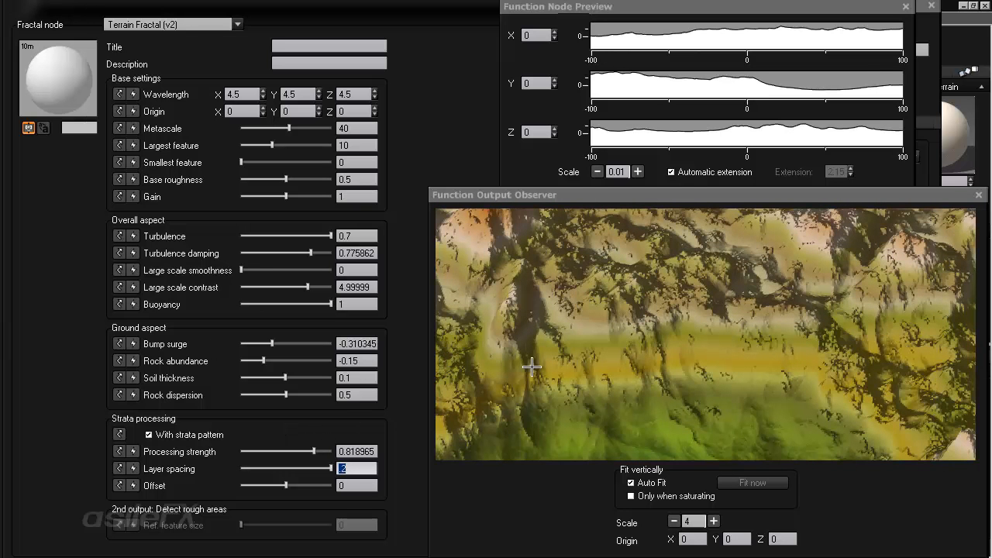
pyautogui.write('0.2')
pyautogui.press('Return')
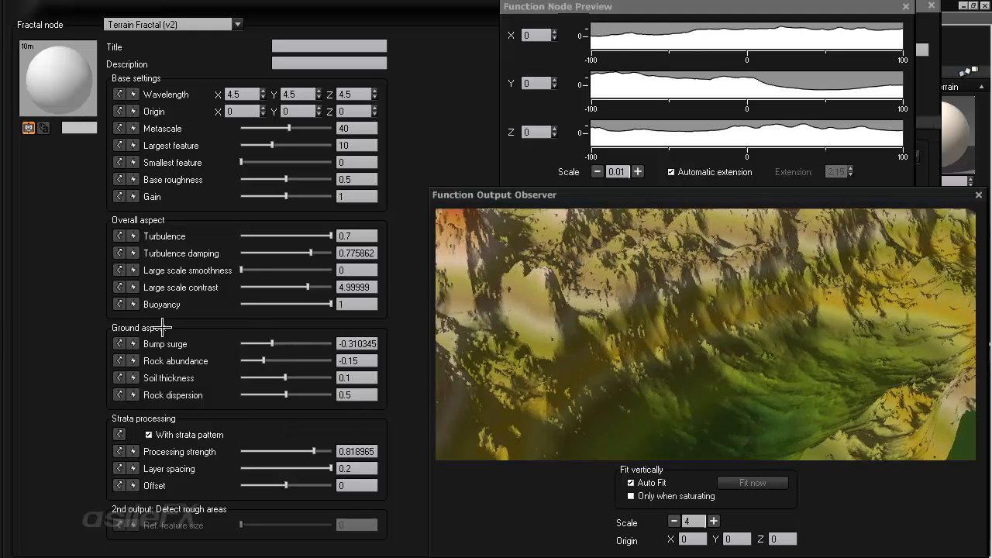
# Try Rock abundance at 0.3 and examine the terrain at observer scales 4, 2 and 1.
pyautogui.moveTo(277, 360); pyautogui.dragTo(334, 358)
pyautogui.moveTo(711, 328)
pyautogui.mouseDown()
pyautogui.moveTo(728, 338)
pyautogui.moveTo(716, 344)
pyautogui.mouseUp()
pyautogui.moveTo(725, 381); pyautogui.dragTo(678, 440)
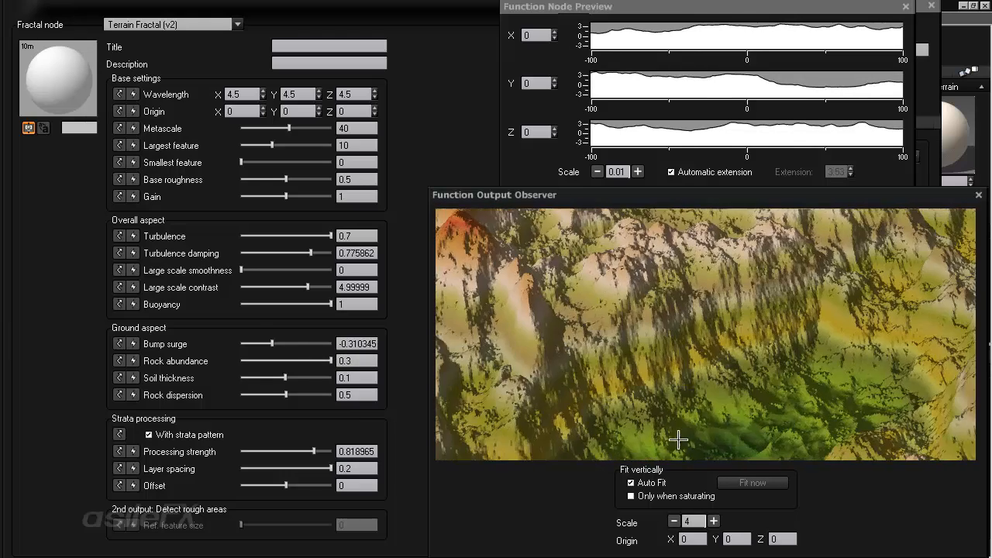
pyautogui.click(674, 521)
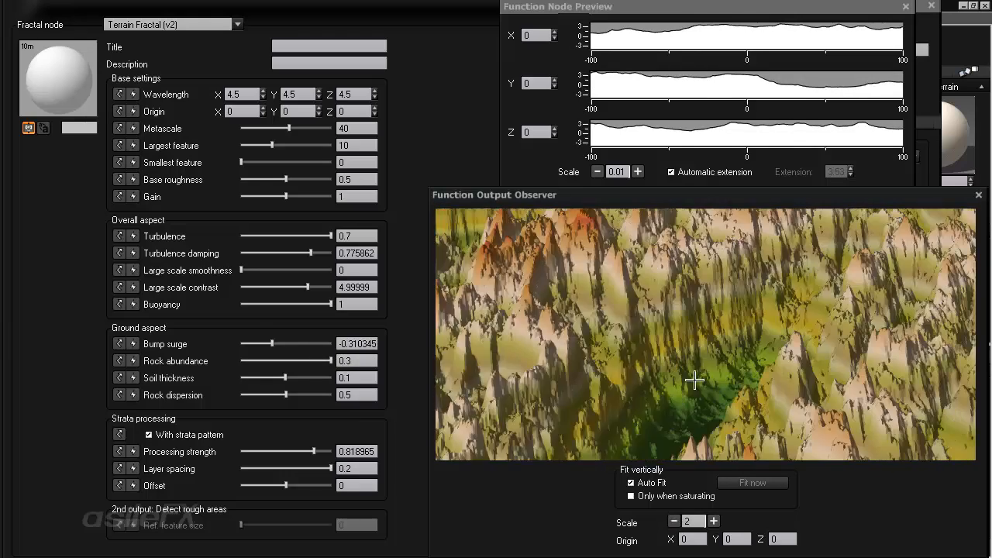
pyautogui.moveTo(695, 380)
pyautogui.mouseDown()
pyautogui.moveTo(603, 403)
pyautogui.moveTo(596, 394)
pyautogui.moveTo(705, 388)
pyautogui.mouseUp()
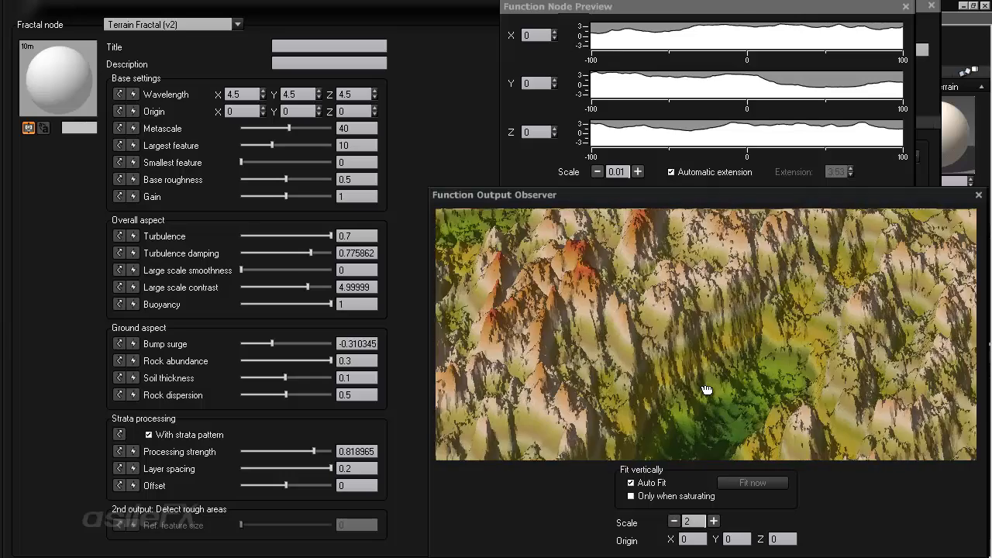
pyautogui.click(674, 521)
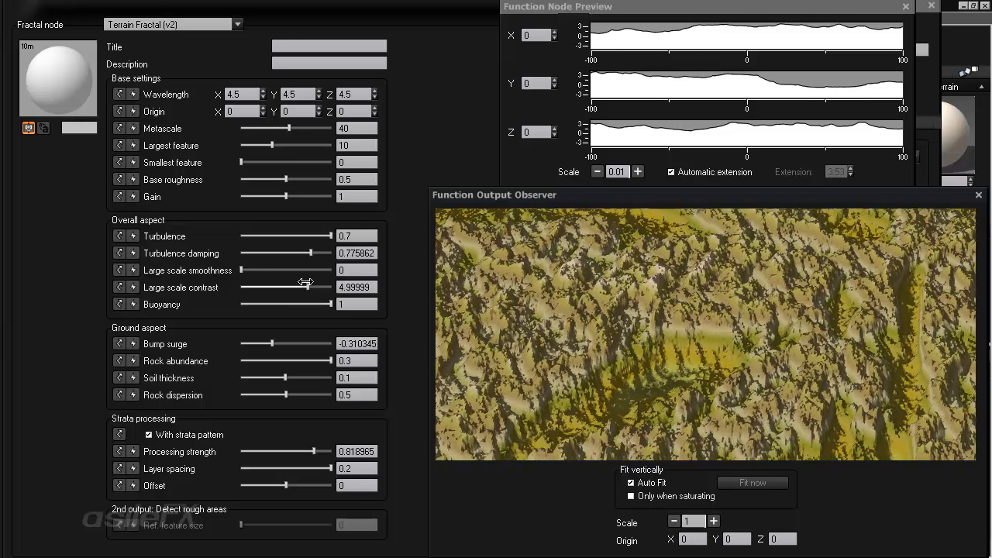
# Set Large scale contrast to about 4.83 and Large scale smoothness to about 0.27, trying a smoothness of 1 first.
pyautogui.moveTo(321, 283); pyautogui.dragTo(291, 286)
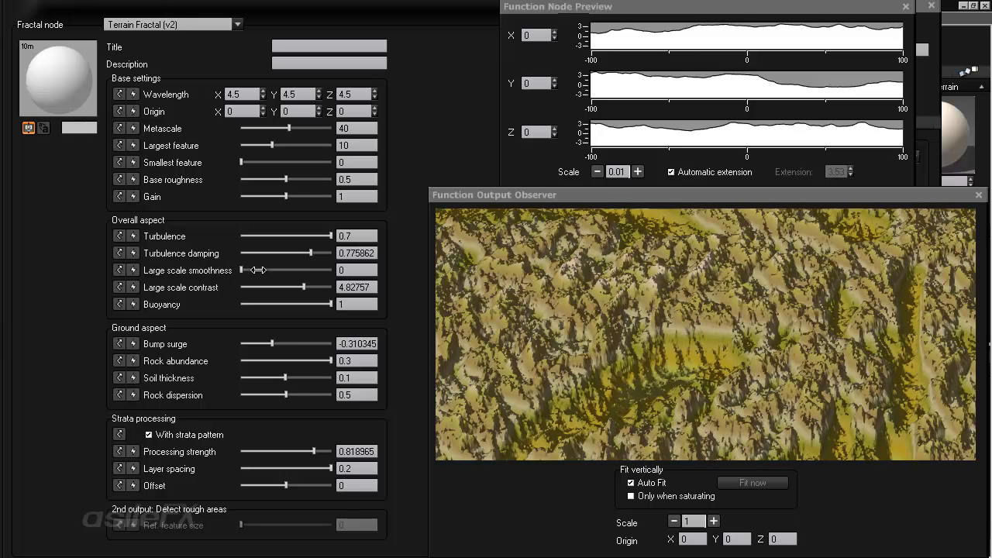
pyautogui.moveTo(257, 270); pyautogui.dragTo(333, 270)
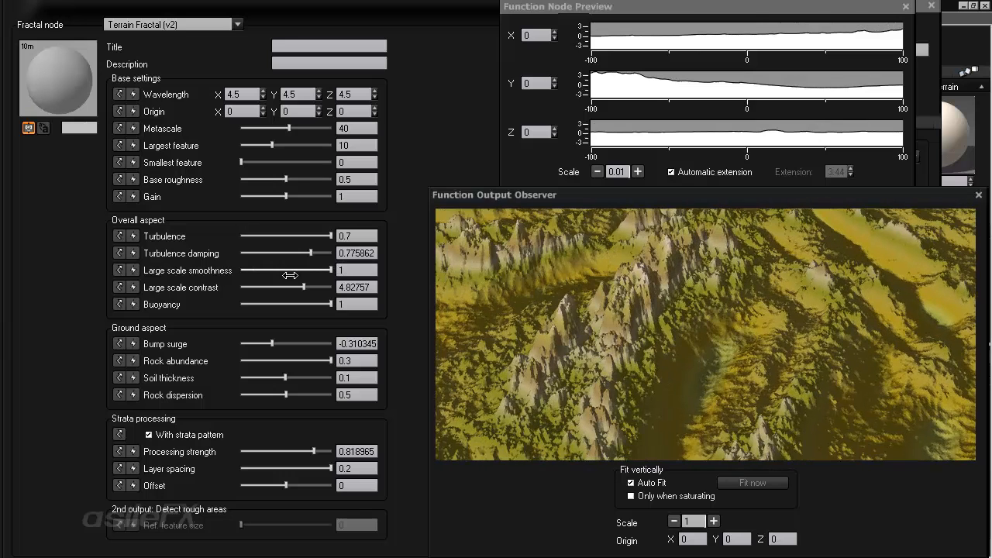
pyautogui.moveTo(309, 273); pyautogui.dragTo(265, 270)
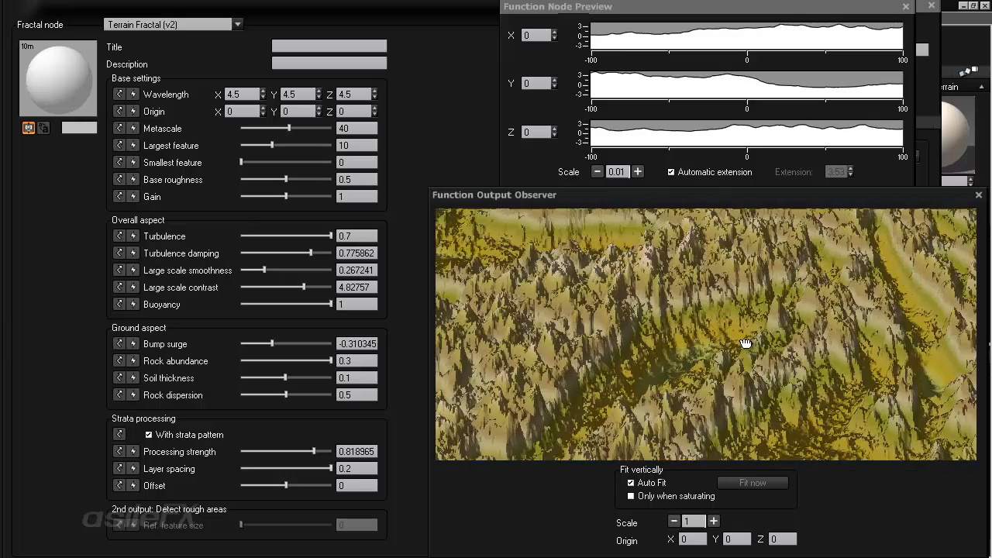
# Try Rock abundance at about -0.06 and 0.3 with Rock dispersion at 1 and 0.75, viewing the result at observer scale 2.
pyautogui.moveTo(313, 360); pyautogui.dragTo(276, 360)
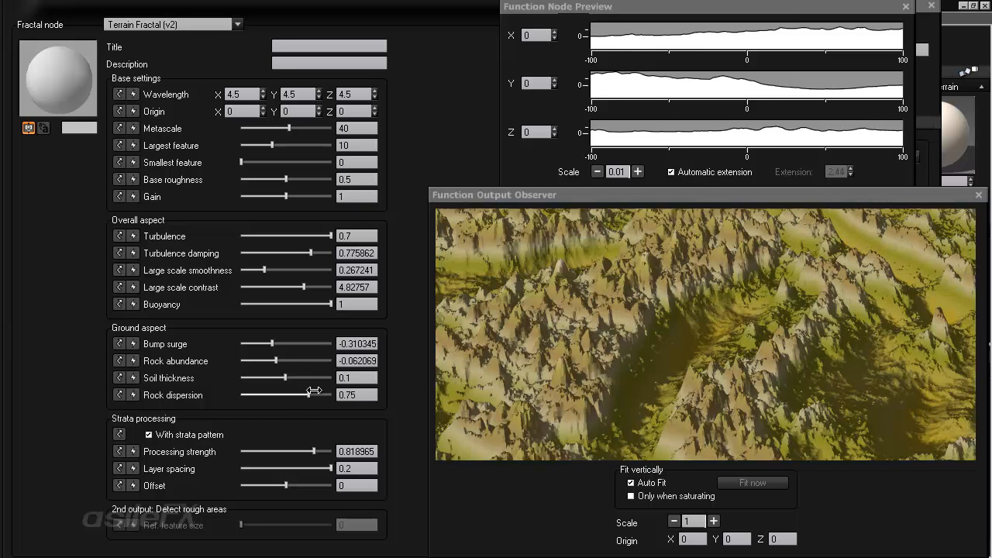
pyautogui.moveTo(313, 392); pyautogui.dragTo(334, 391)
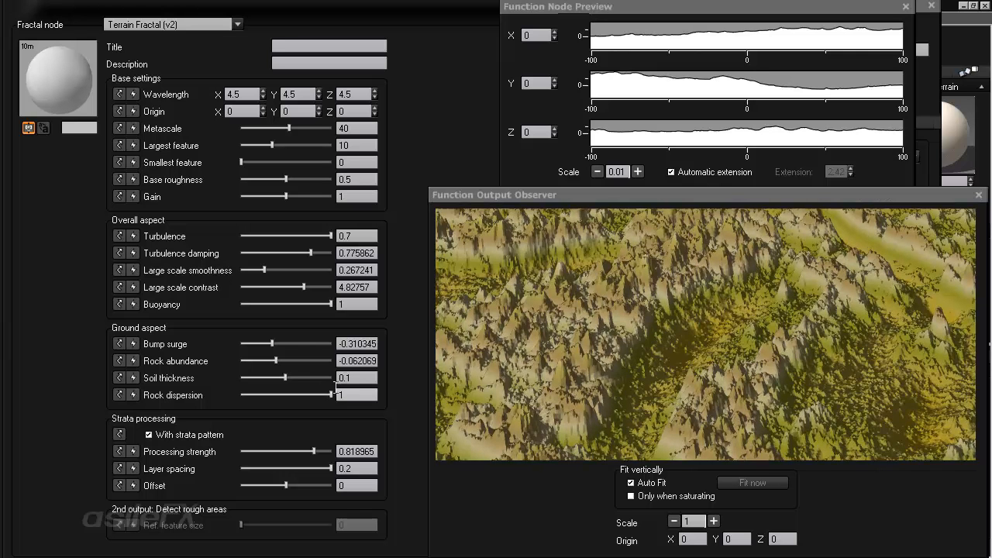
pyautogui.click(329, 356)
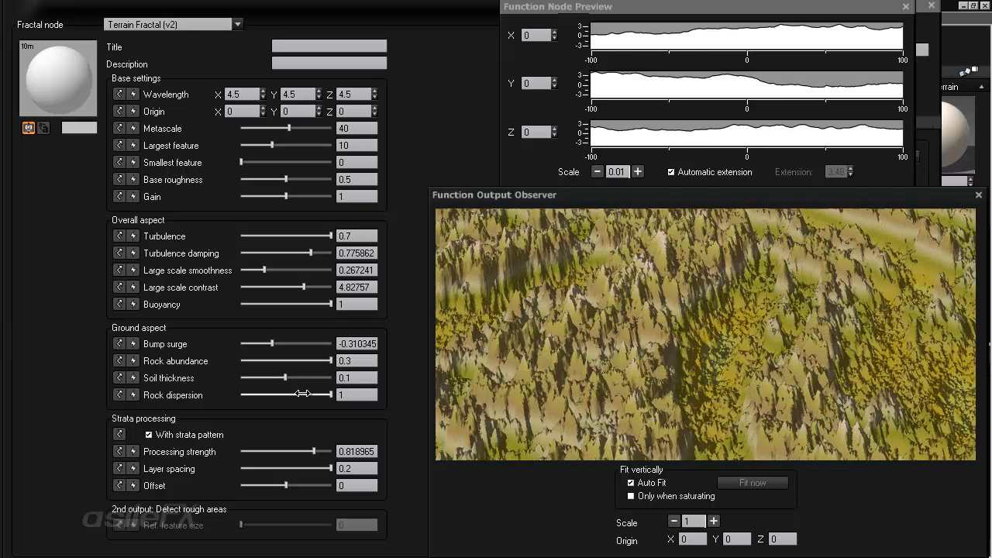
pyautogui.moveTo(325, 396); pyautogui.dragTo(261, 394)
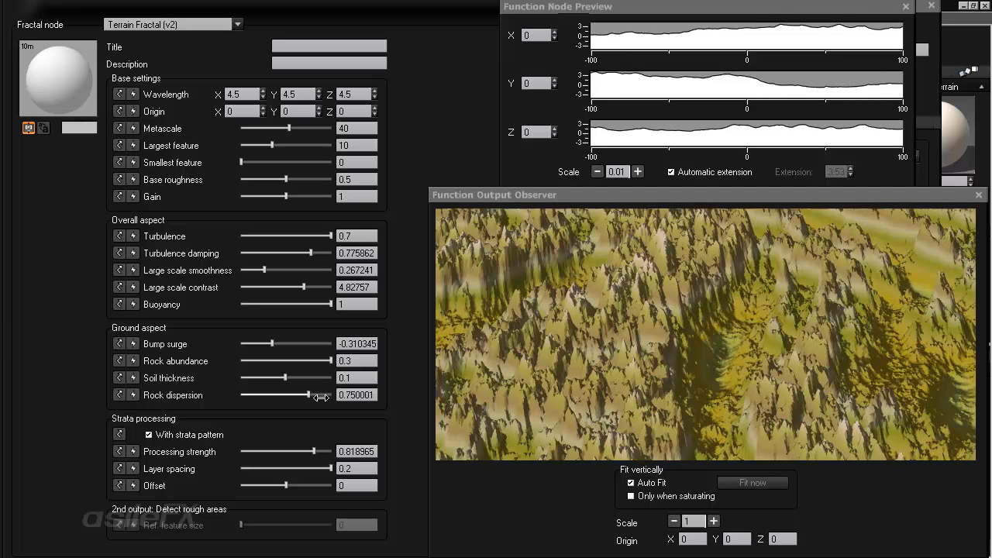
pyautogui.moveTo(609, 325); pyautogui.dragTo(691, 462)
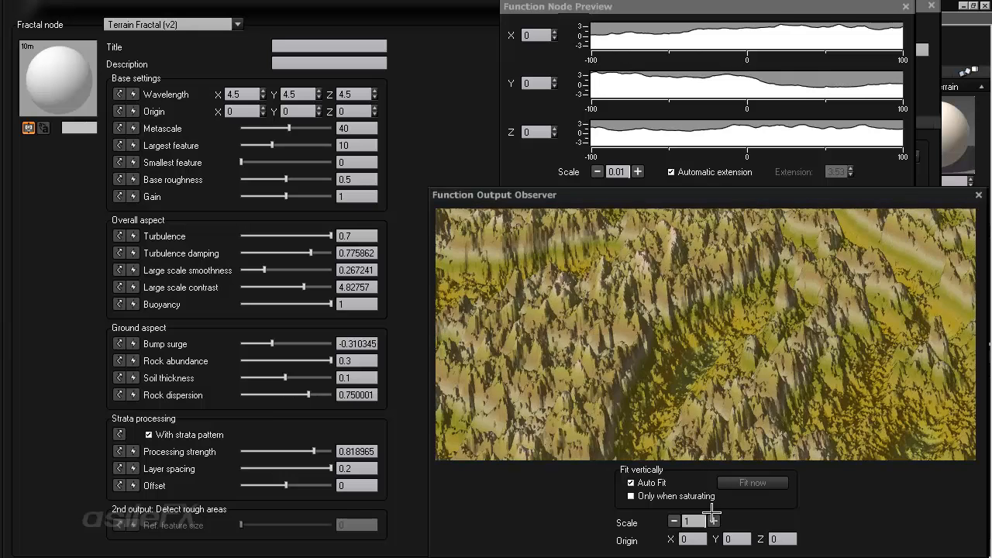
pyautogui.click(713, 521)
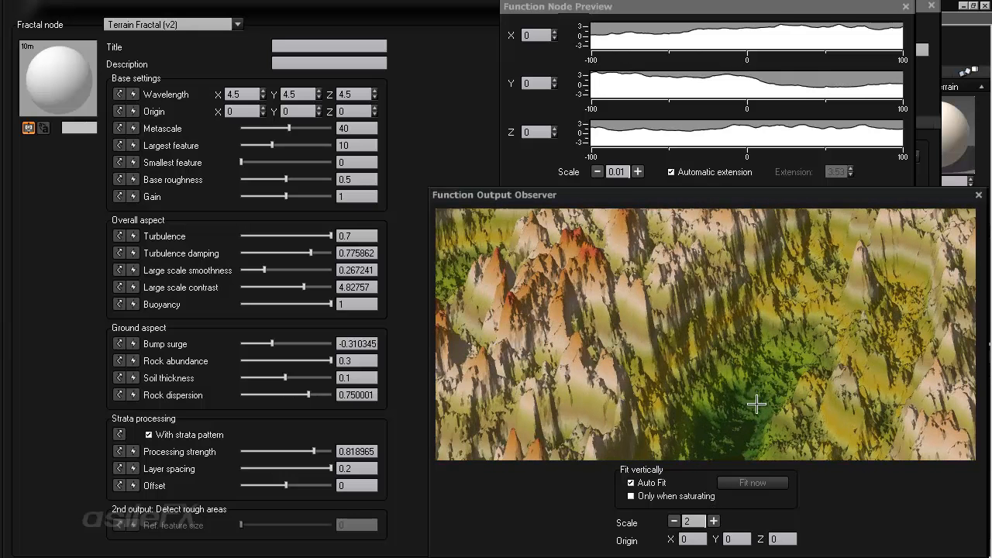
# Set Bump surge to about -0.24, Rock abundance to about -0.07 and Rock dispersion to about 0.31, with Soil thickness at its 0.001 minimum.
pyautogui.moveTo(304, 341); pyautogui.dragTo(325, 377)
pyautogui.click(284, 387)
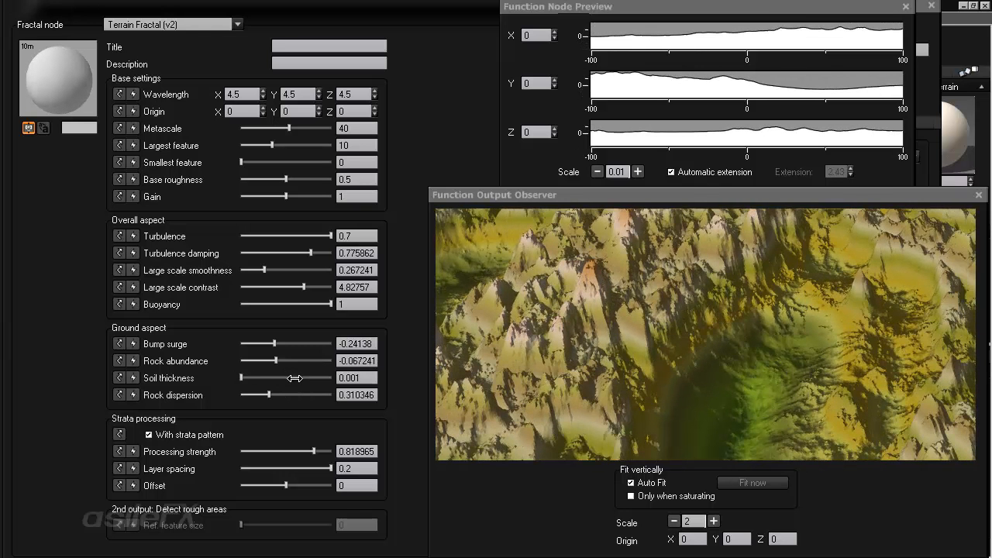
pyautogui.moveTo(799, 362)
pyautogui.mouseDown()
pyautogui.moveTo(832, 364)
pyautogui.moveTo(799, 359)
pyautogui.mouseUp()
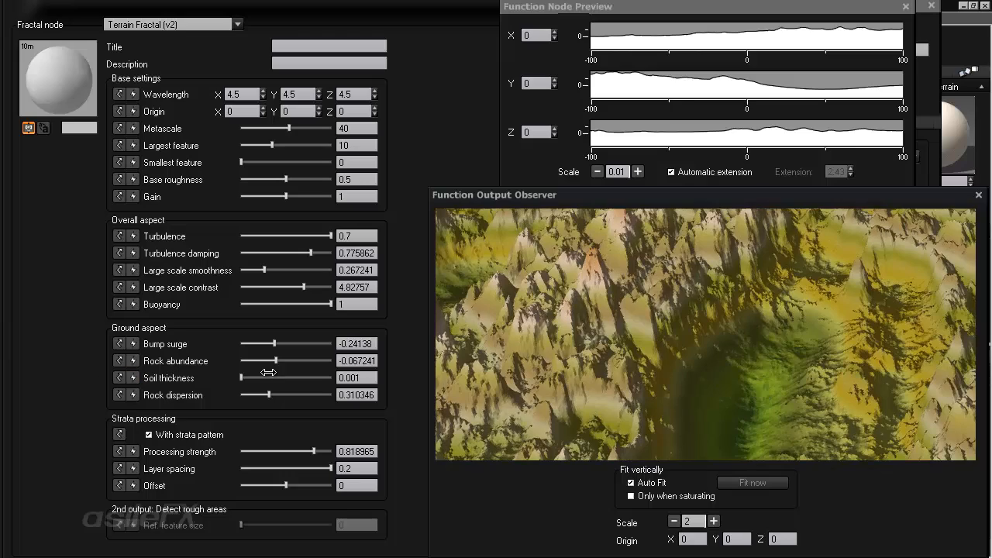
# Try Soil thickness at 0.2 and about 0.05 at observer scale 1, settling on about 0.085.
pyautogui.moveTo(268, 373); pyautogui.dragTo(453, 377)
pyautogui.moveTo(632, 377); pyautogui.dragTo(712, 386)
pyautogui.click(674, 520)
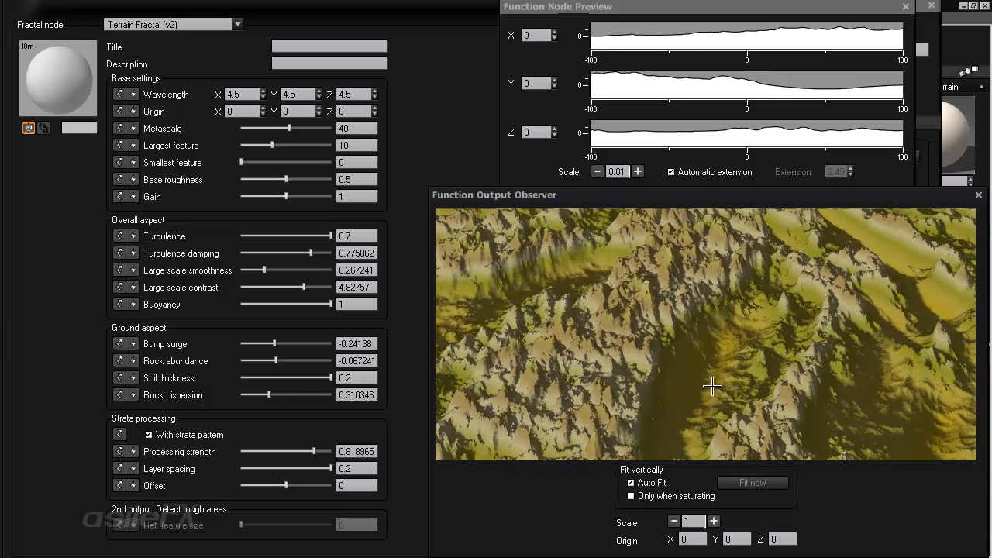
pyautogui.moveTo(323, 379); pyautogui.dragTo(255, 378)
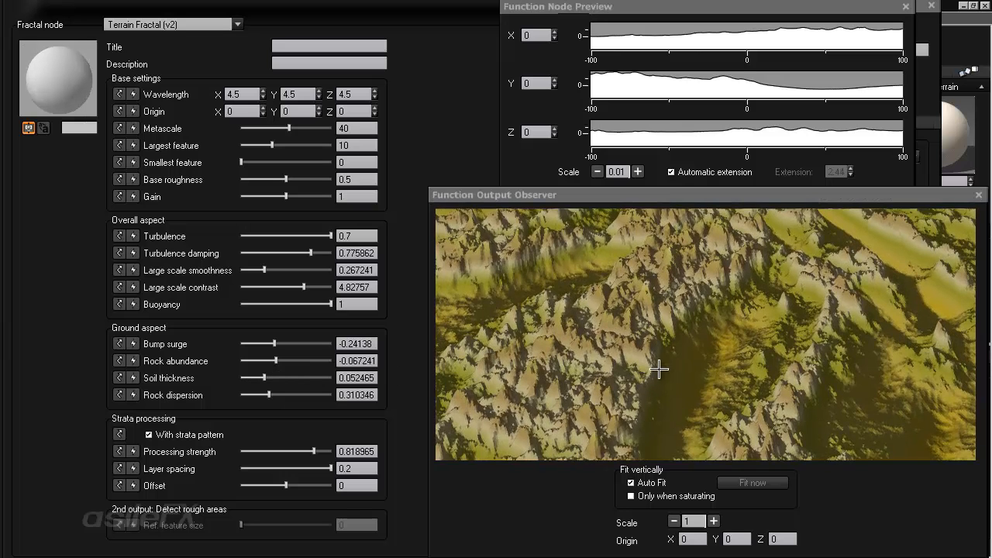
pyautogui.moveTo(712, 365); pyautogui.dragTo(643, 377)
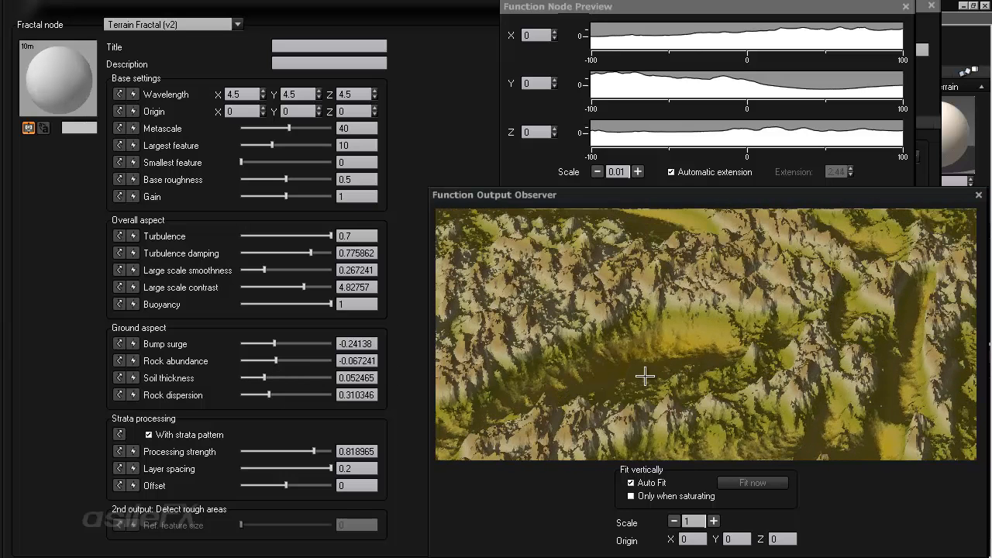
pyautogui.moveTo(294, 368)
pyautogui.mouseDown()
pyautogui.moveTo(323, 369)
pyautogui.moveTo(290, 365)
pyautogui.mouseUp()
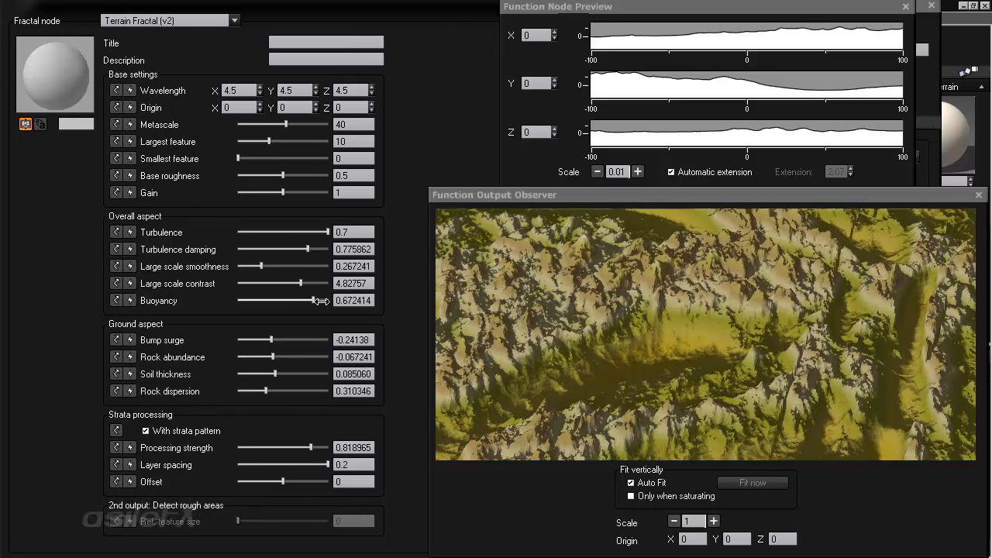
# Lower Buoyancy to about 0.22 and raise Large scale smoothness to about 0.72, examining the terrain.
pyautogui.moveTo(319, 300); pyautogui.dragTo(303, 300)
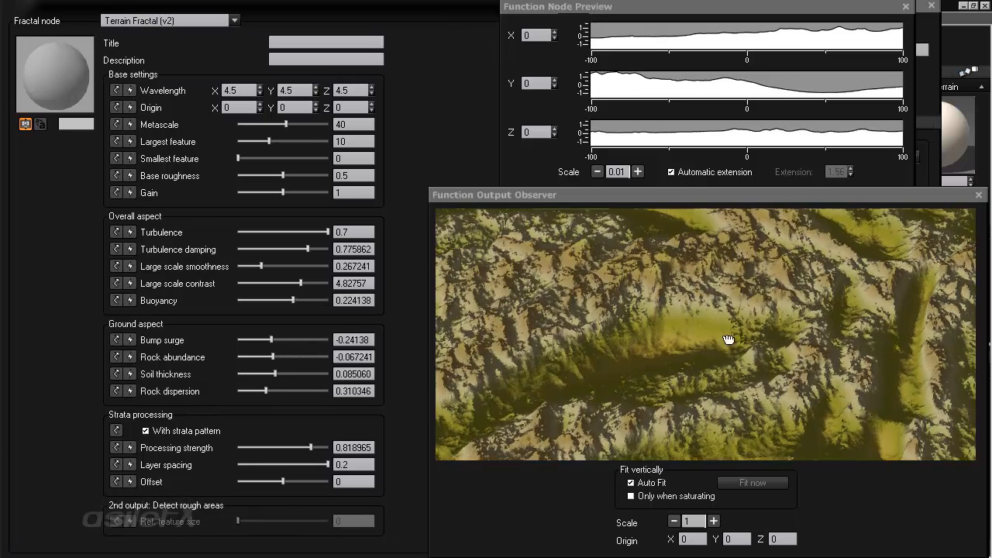
pyautogui.moveTo(764, 330); pyautogui.dragTo(749, 342)
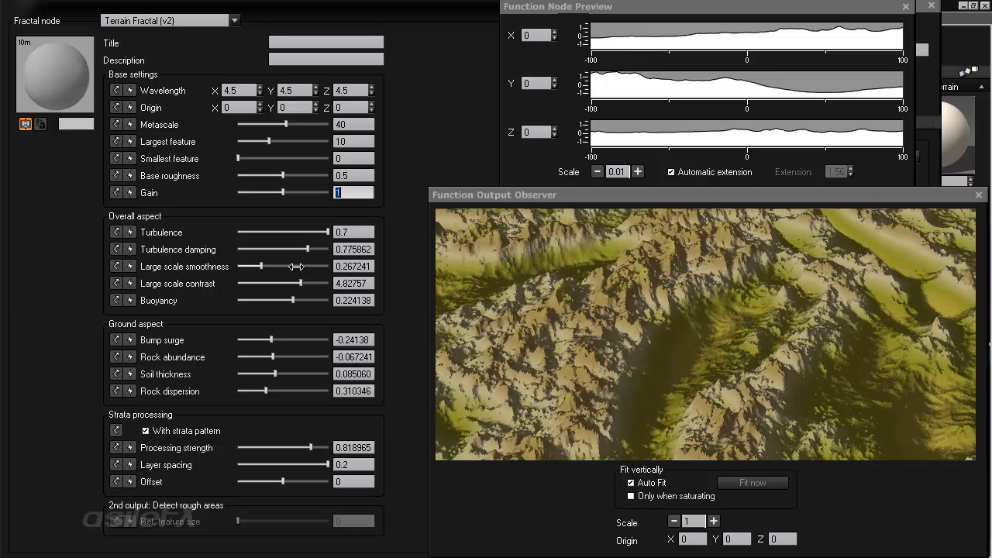
pyautogui.moveTo(297, 266); pyautogui.dragTo(322, 266)
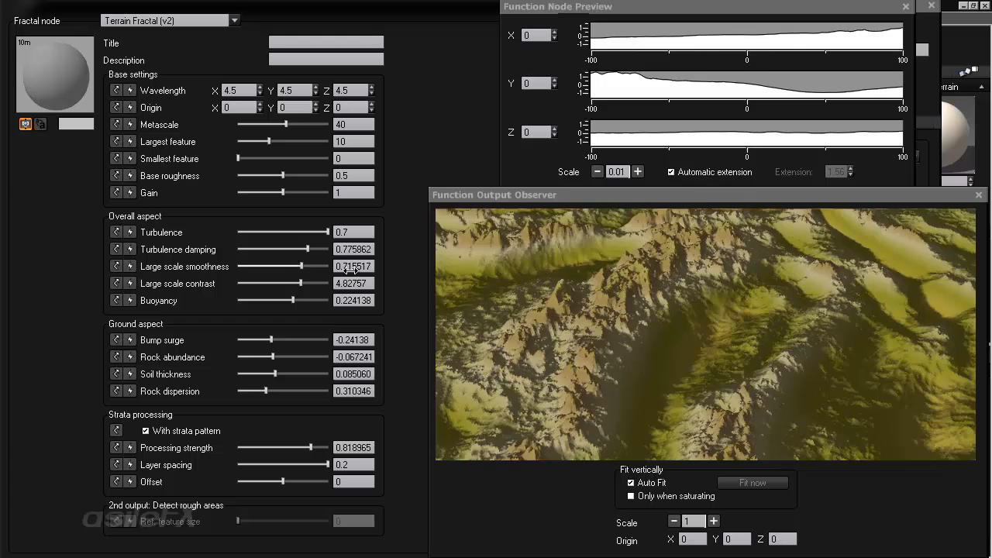
pyautogui.moveTo(585, 321); pyautogui.dragTo(587, 330)
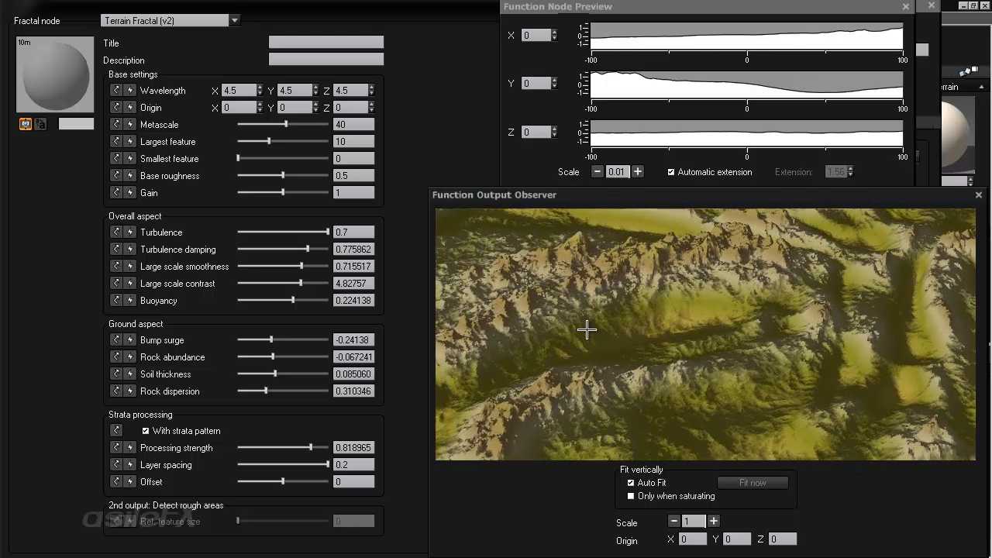
# Reduce Large scale contrast to about 4.03 and Buoyancy to about -0.72, viewing the terrain at observer scale 2.
pyautogui.moveTo(310, 287); pyautogui.dragTo(291, 287)
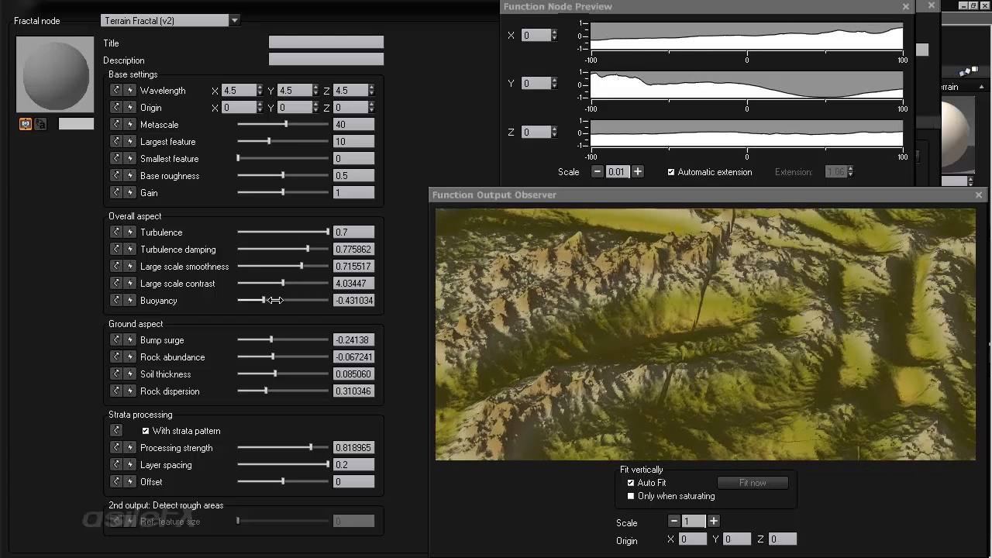
pyautogui.moveTo(279, 300); pyautogui.dragTo(294, 300)
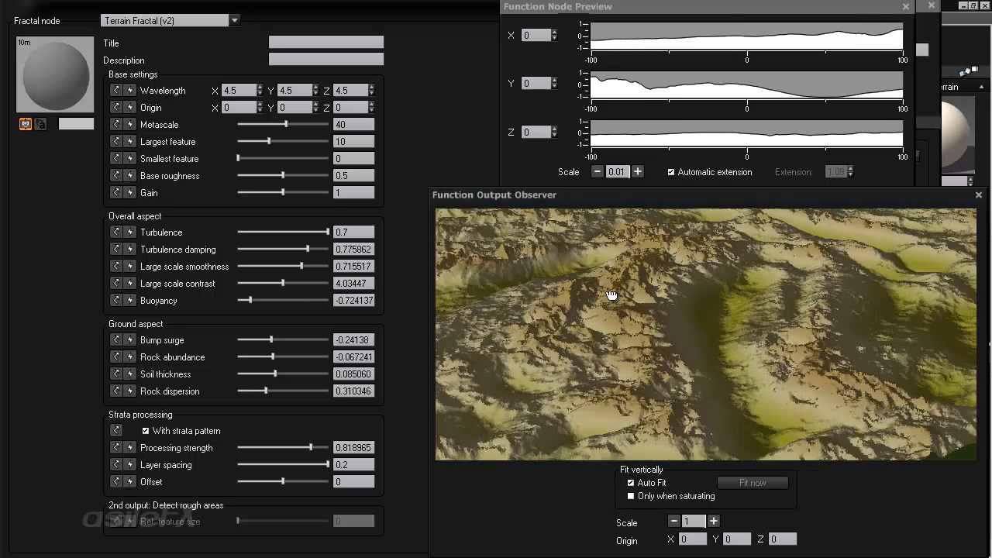
pyautogui.click(712, 521)
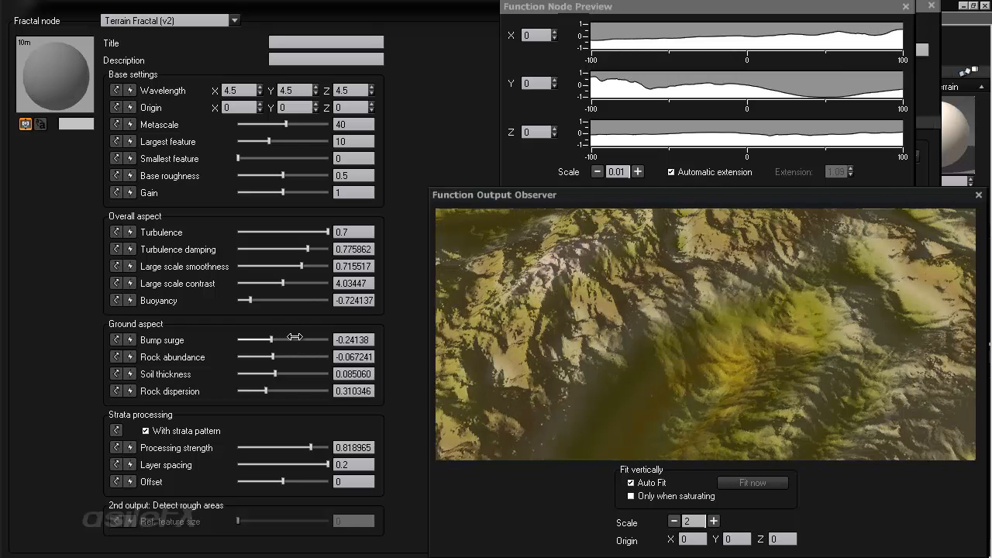
# Try Bump surge at 1 and about -0.45, and Buoyancy at about -0.14 and -1, at observer scale 4.
pyautogui.moveTo(294, 336); pyautogui.dragTo(642, 515)
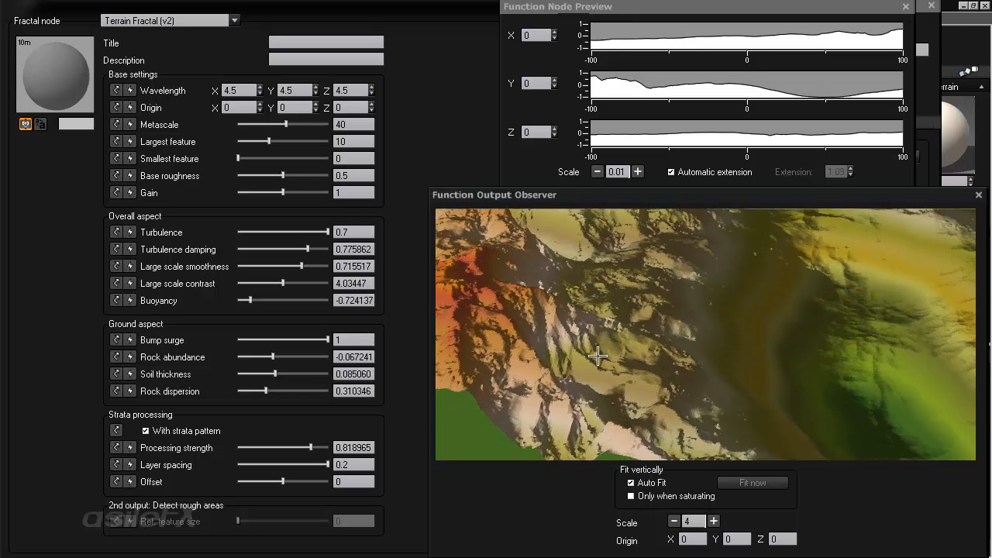
pyautogui.click(266, 339)
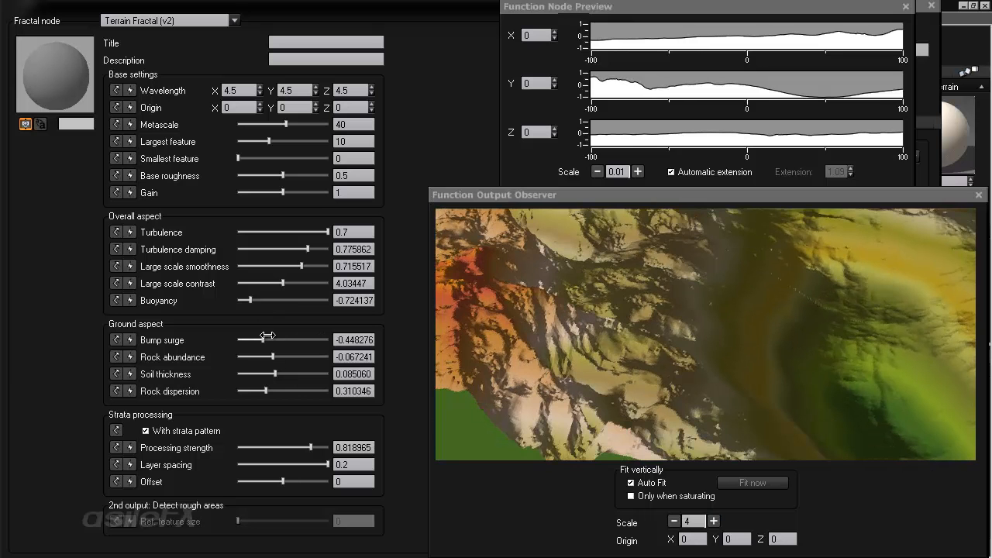
pyautogui.click(269, 300)
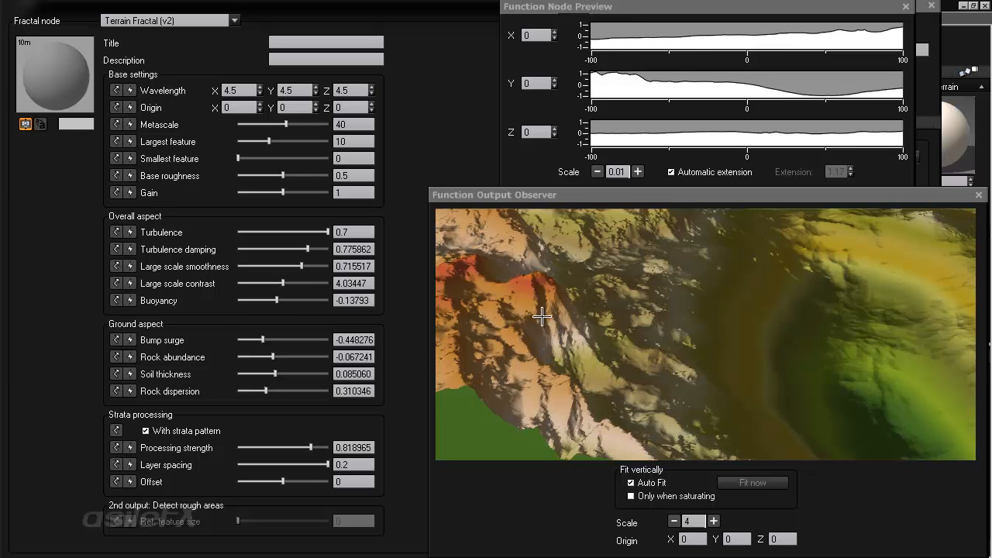
pyautogui.moveTo(267, 302); pyautogui.dragTo(254, 303)
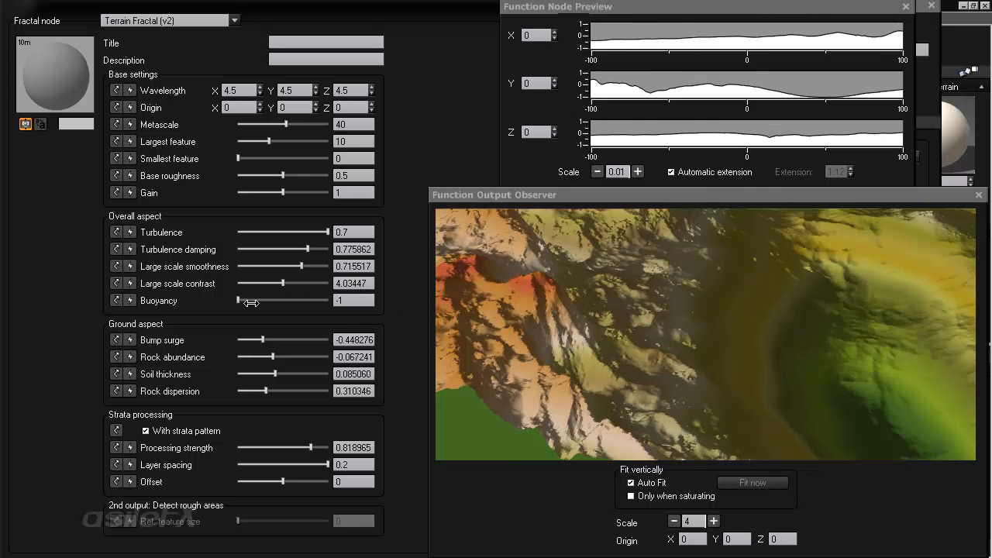
# Set Bump surge to 1 and Buoyancy to about -0.76, viewing the terrain at observer scale 2.
pyautogui.moveTo(268, 342); pyautogui.dragTo(372, 338)
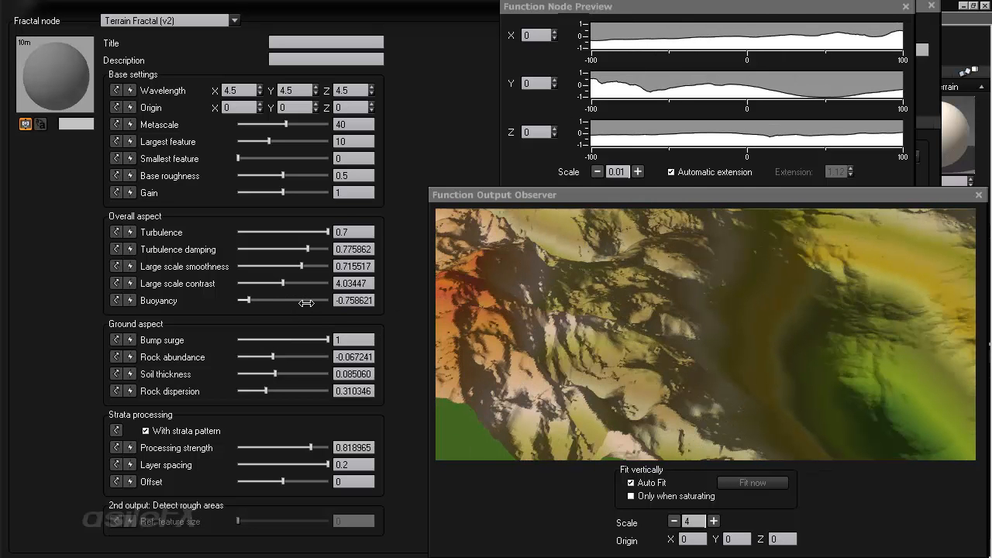
pyautogui.moveTo(526, 303); pyautogui.dragTo(488, 314)
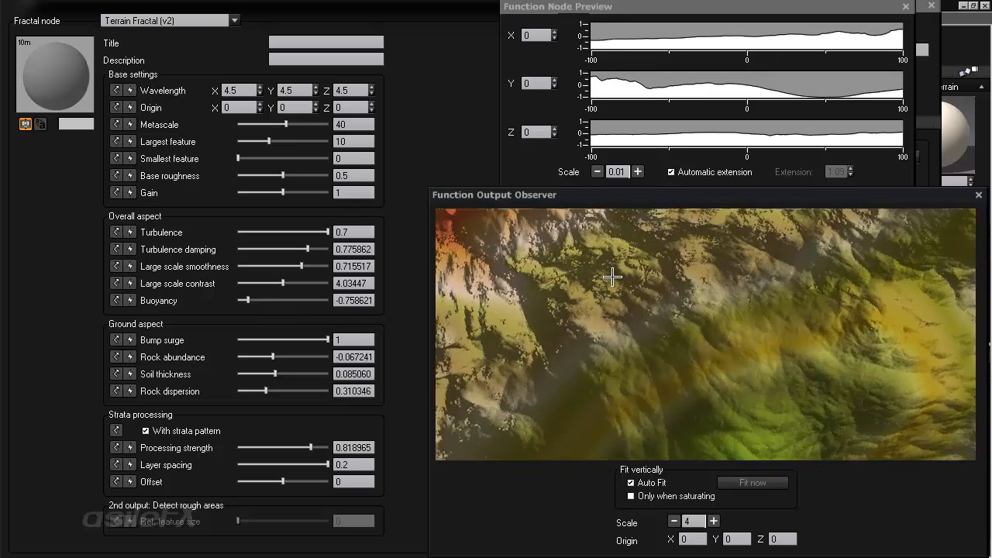
pyautogui.moveTo(612, 278); pyautogui.dragTo(656, 370)
pyautogui.click(673, 521)
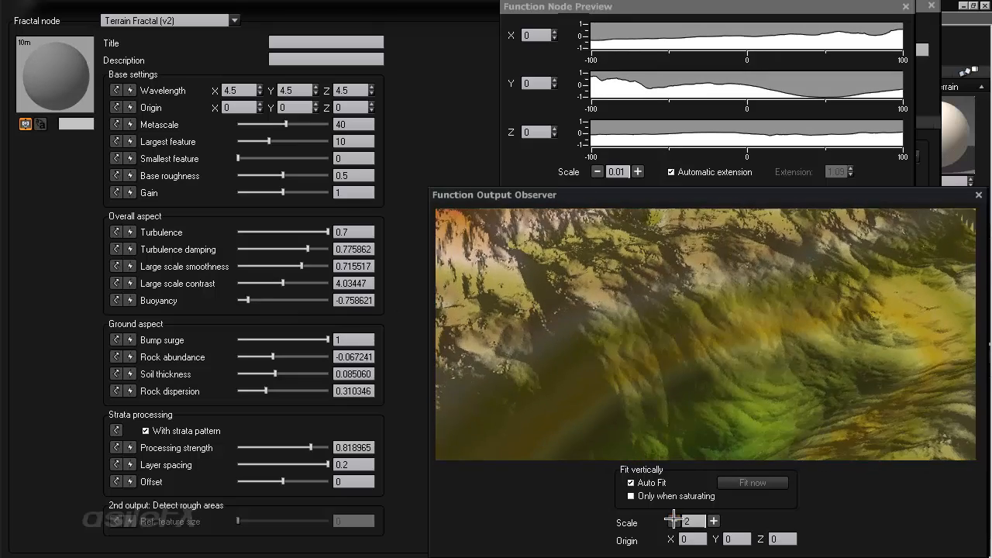
pyautogui.moveTo(687, 442); pyautogui.dragTo(682, 335)
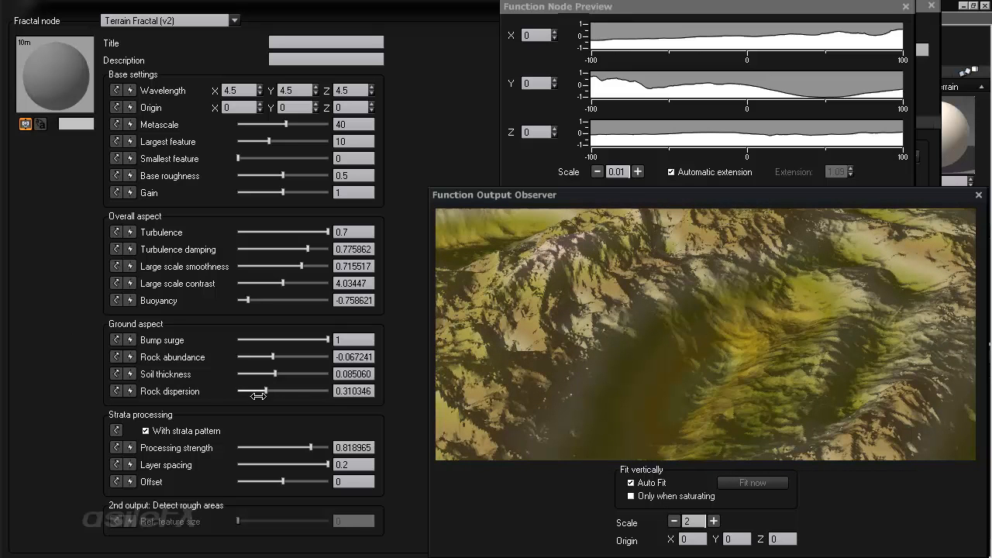
# Raise Rock dispersion to about 0.82, reduce Soil thickness to about 0.04 and set Rock abundance to about -0.04.
pyautogui.moveTo(258, 395); pyautogui.dragTo(302, 392)
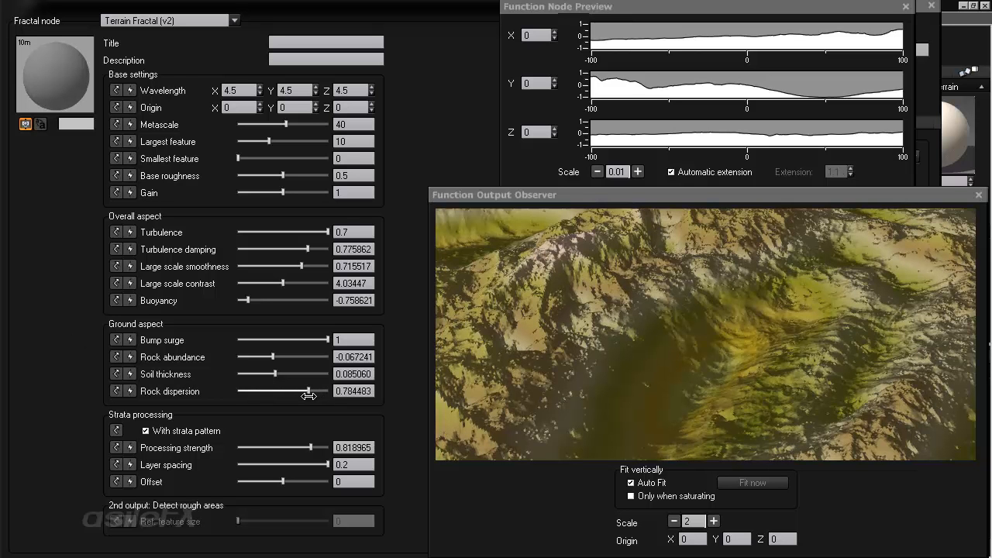
pyautogui.moveTo(736, 324); pyautogui.dragTo(647, 316)
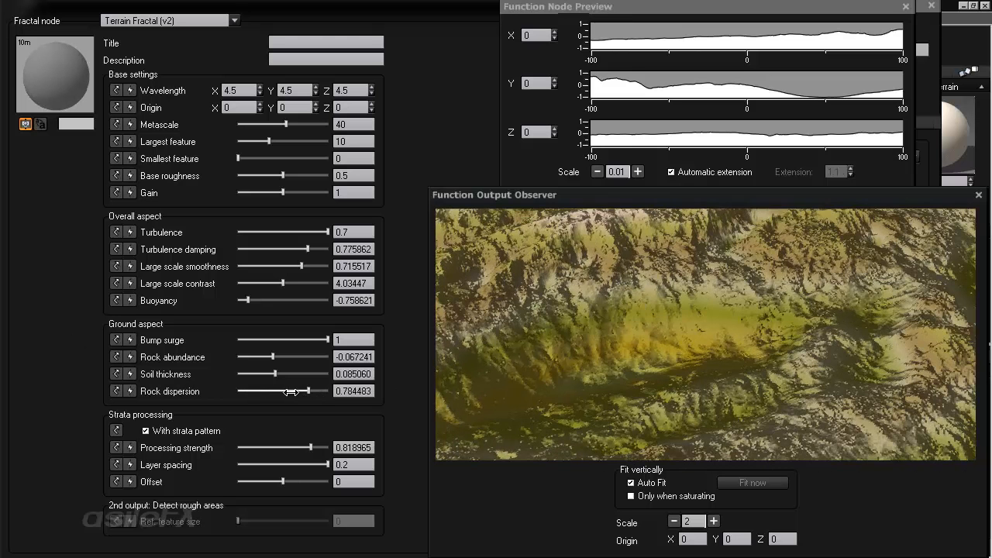
pyautogui.moveTo(290, 392); pyautogui.dragTo(296, 391)
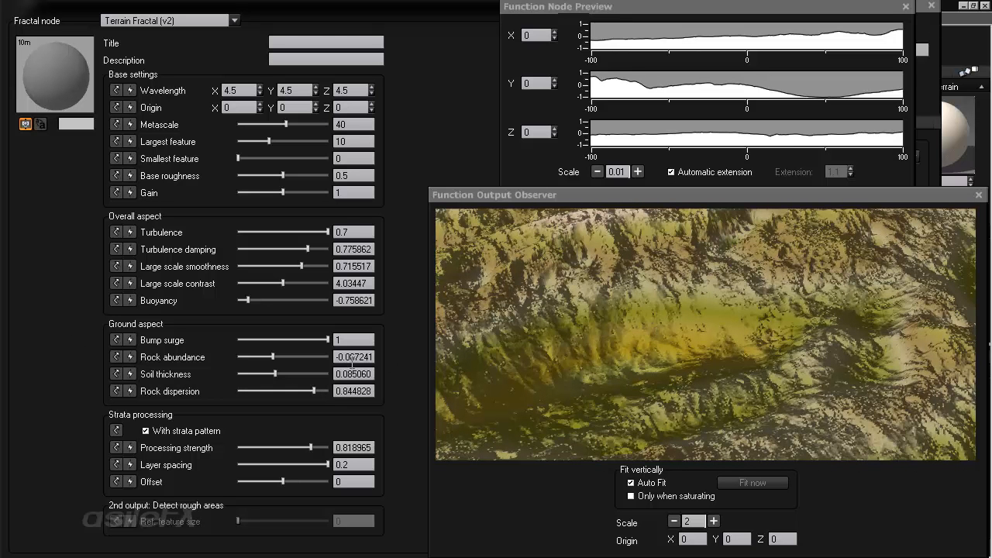
pyautogui.moveTo(292, 376); pyautogui.dragTo(277, 357)
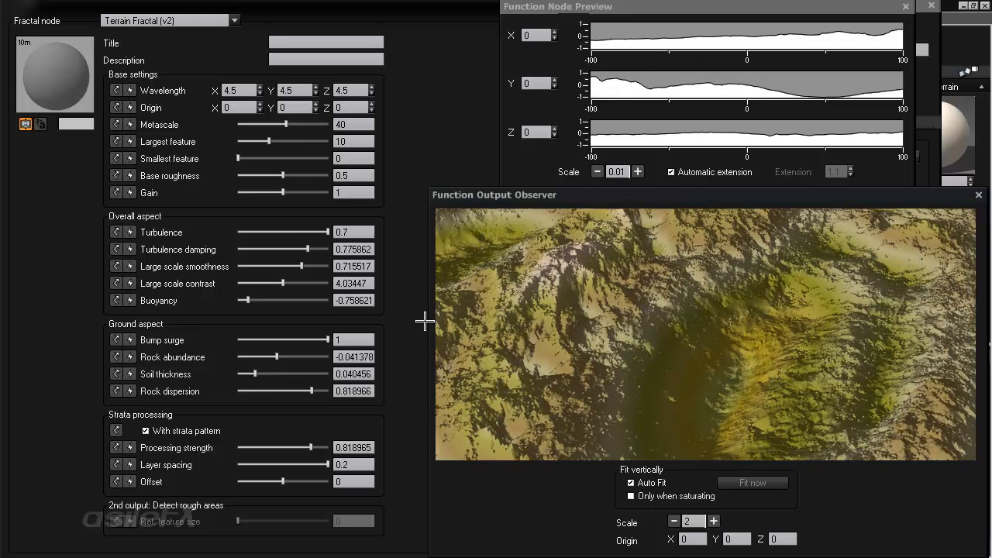
# Try Base roughness at about 0.33 and 0.62, then restore it to 0.5.
pyautogui.moveTo(303, 178); pyautogui.dragTo(270, 175)
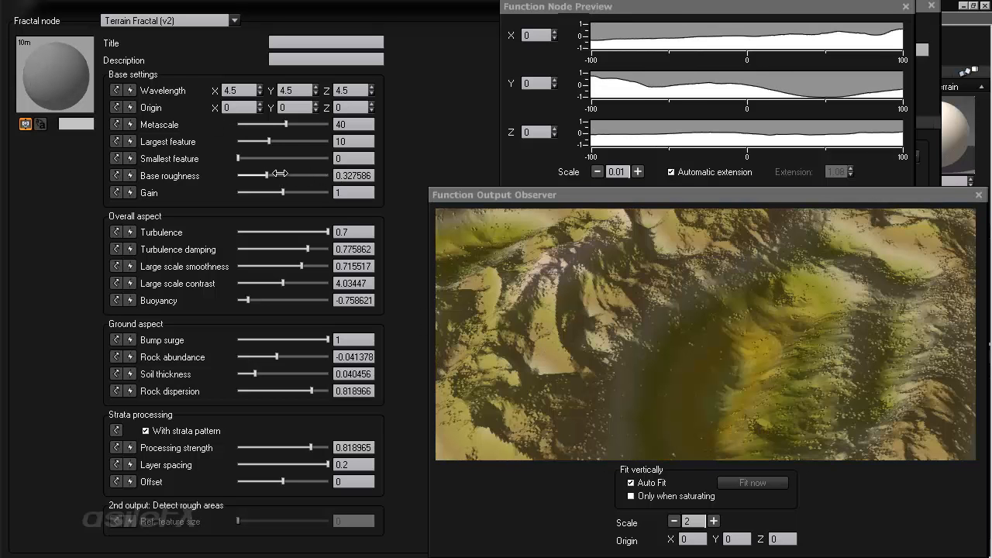
pyautogui.moveTo(263, 172); pyautogui.dragTo(296, 174)
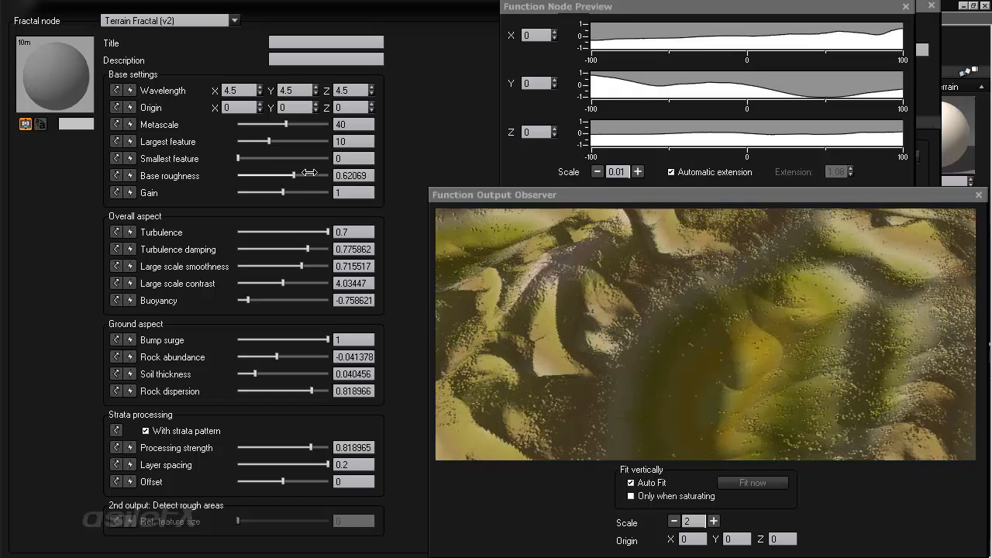
pyautogui.doubleClick(355, 176)
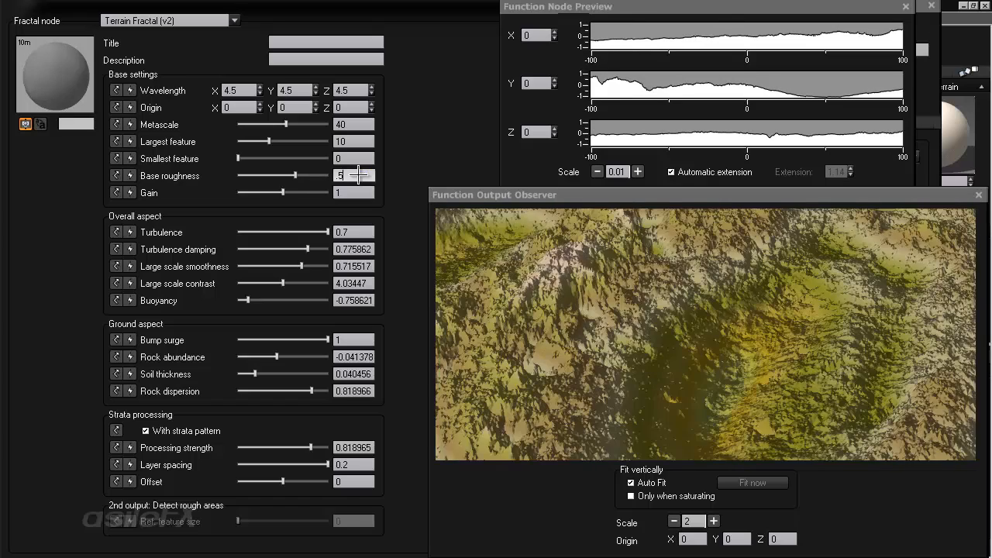
pyautogui.moveTo(671, 311); pyautogui.dragTo(613, 327)
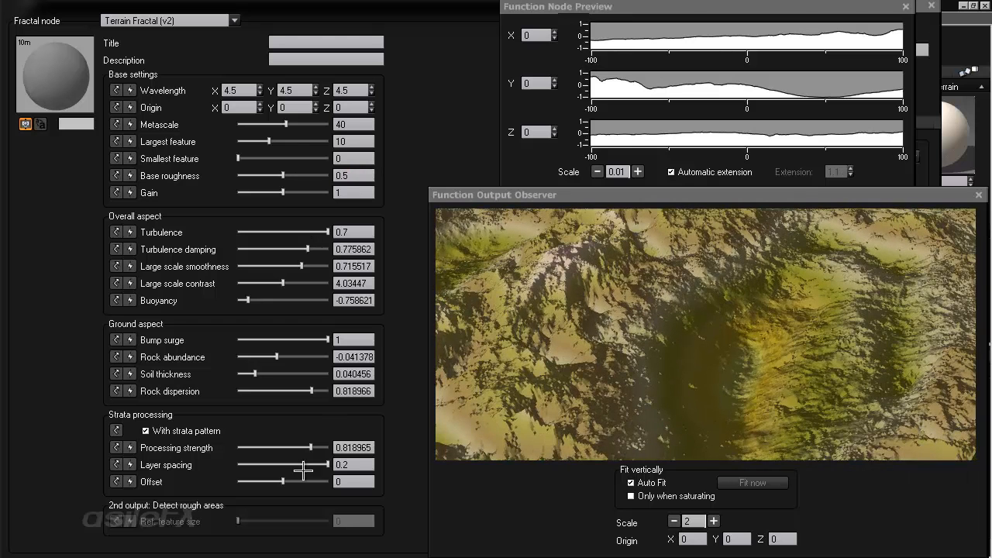
# Accept the Terrain Fractal settings and examine the resulting world-mapped terrain in the terrain editor.
pyautogui.moveTo(498, 379); pyautogui.dragTo(161, 449)
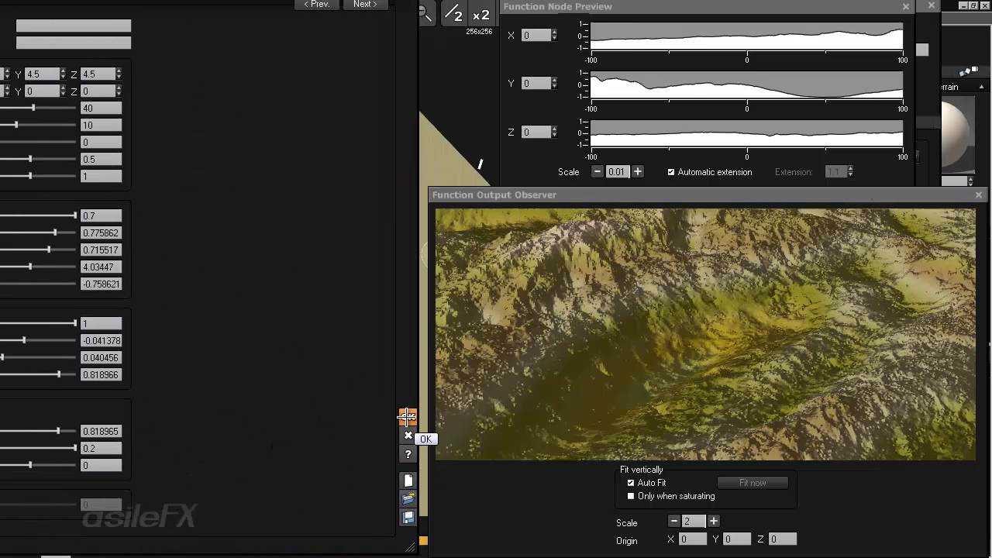
pyautogui.click(408, 417)
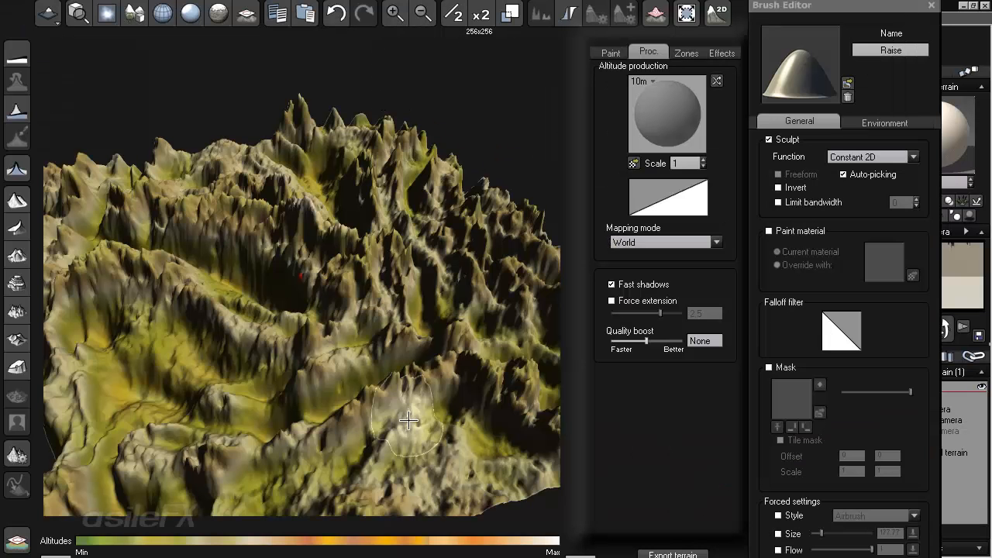
pyautogui.moveTo(462, 286); pyautogui.dragTo(188, 406, button='right')
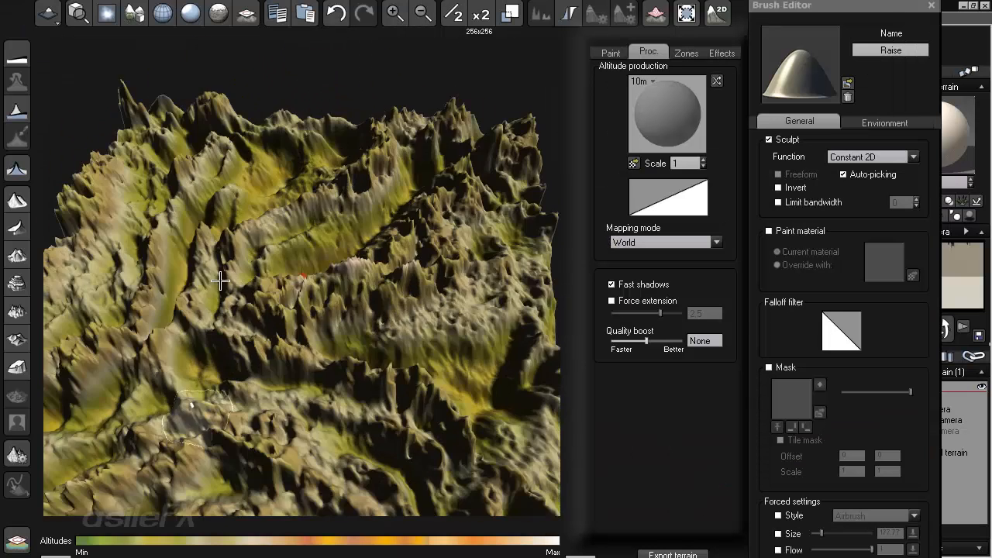
pyautogui.moveTo(467, 205); pyautogui.dragTo(520, 228, button='right')
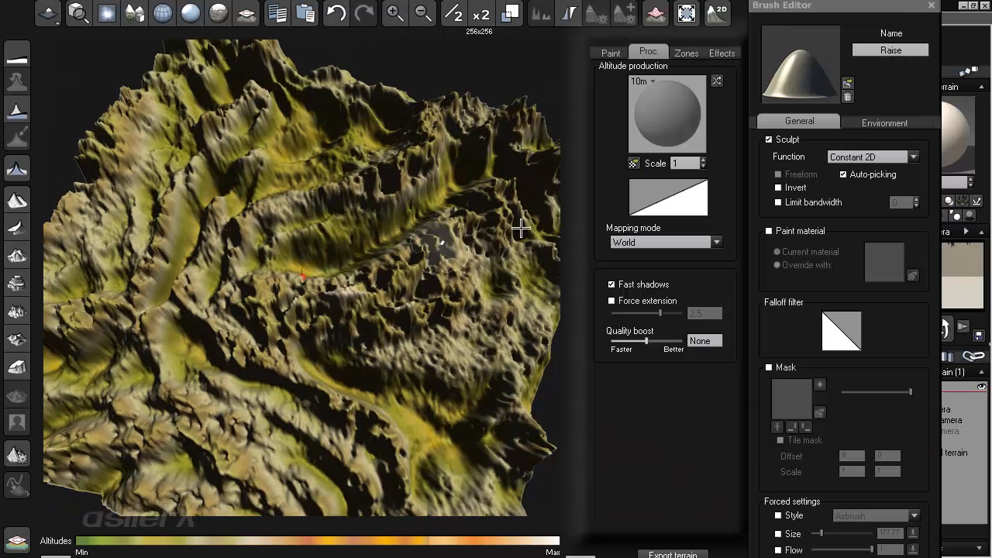
# Set the altitude production scale to 3.5 and return from the terrain editor to the main scene.
pyautogui.doubleClick(684, 163)
pyautogui.write('3.')
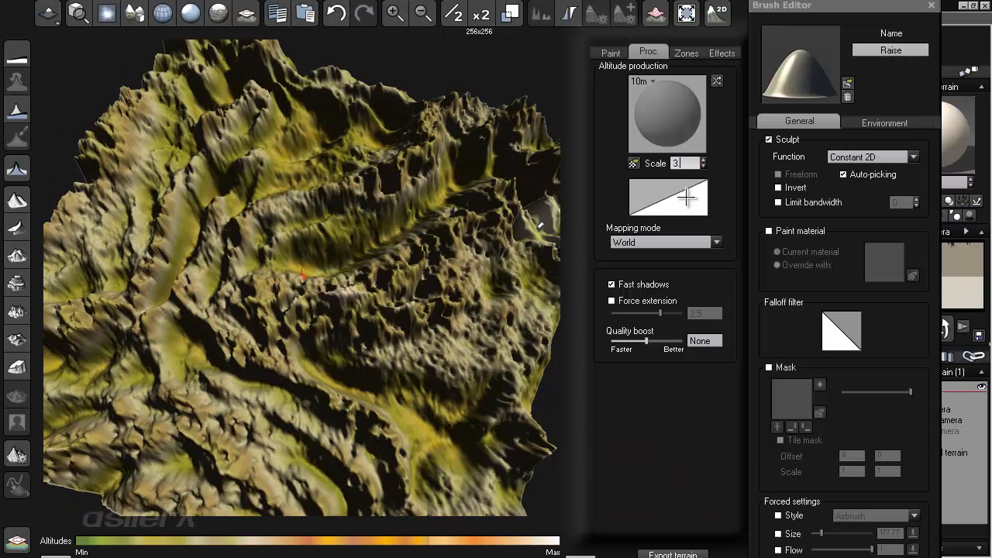
pyautogui.write('5')
pyautogui.press('Return')
pyautogui.moveTo(423, 179); pyautogui.dragTo(374, 243, button='right')
pyautogui.moveTo(744, 485); pyautogui.dragTo(683, 461)
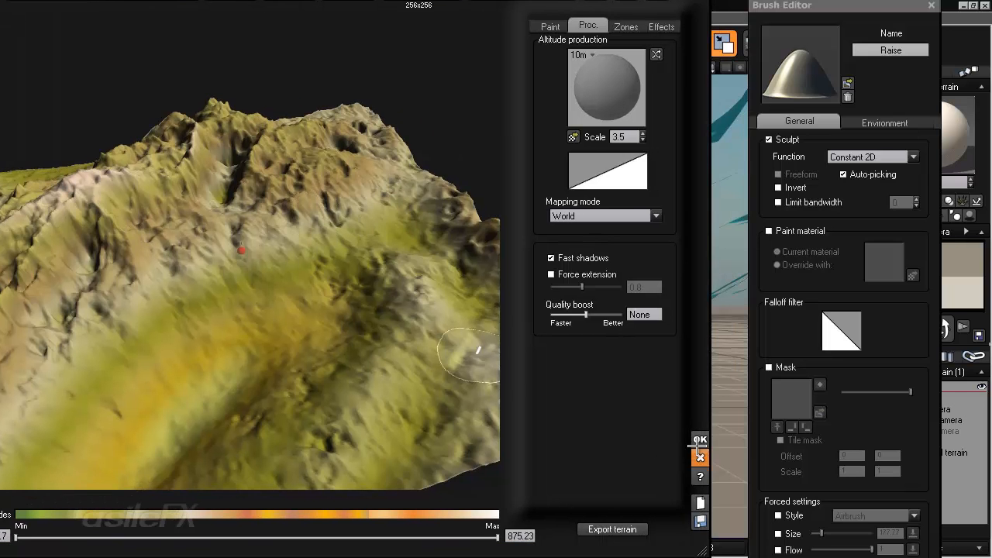
pyautogui.click(700, 456)
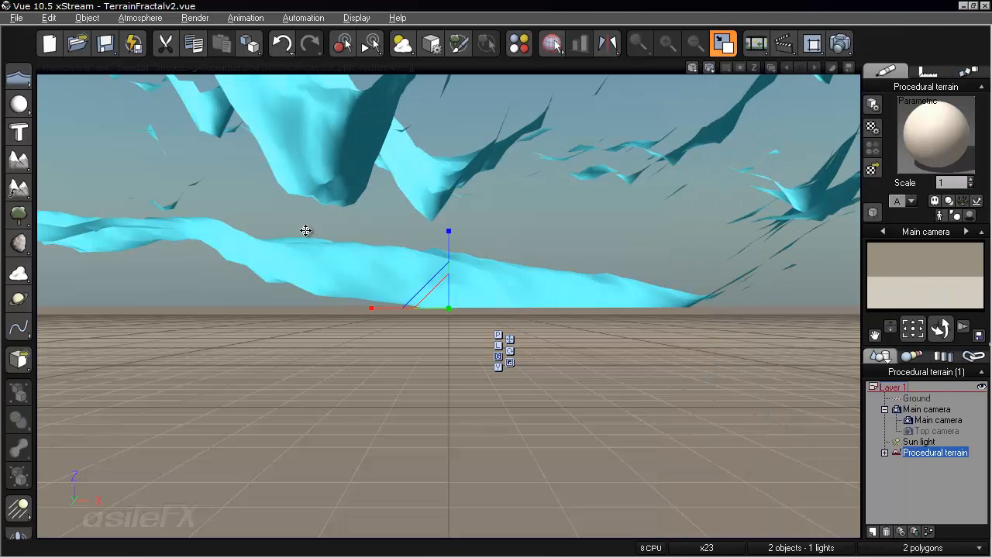
# Raise the main camera above the procedural terrain and angle it toward the ridges and valley, undoing unwanted camera moves.
pyautogui.moveTo(944, 328)
pyautogui.mouseDown()
pyautogui.moveTo(916, 330)
pyautogui.moveTo(934, 320)
pyautogui.mouseUp()
pyautogui.moveTo(641, 324)
pyautogui.mouseDown(button='right')
pyautogui.moveTo(687, 337)
pyautogui.moveTo(656, 328)
pyautogui.mouseUp(button='right')
pyautogui.moveTo(574, 271); pyautogui.dragTo(580, 296)
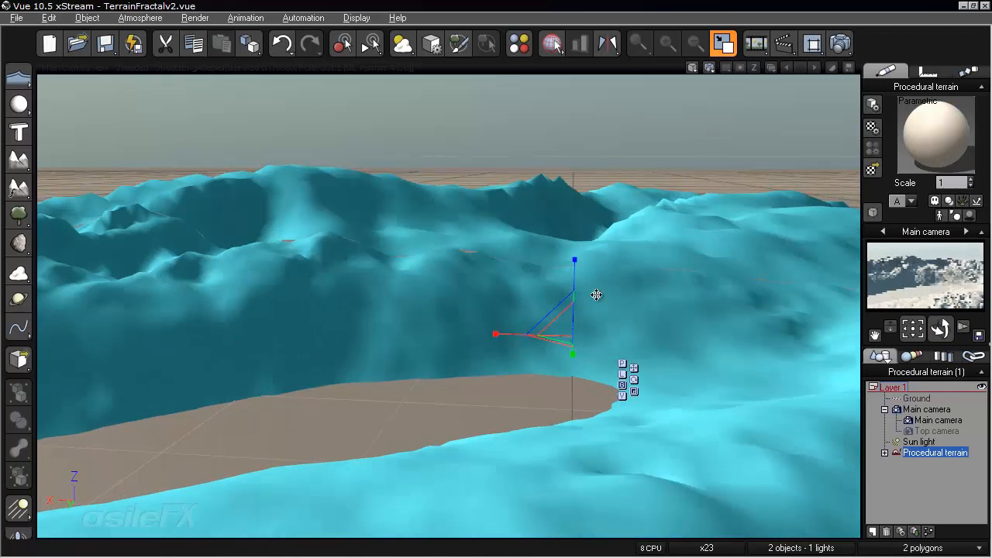
pyautogui.moveTo(629, 352); pyautogui.dragTo(609, 348, button='right')
pyautogui.hotkey('ctrl', 'z')
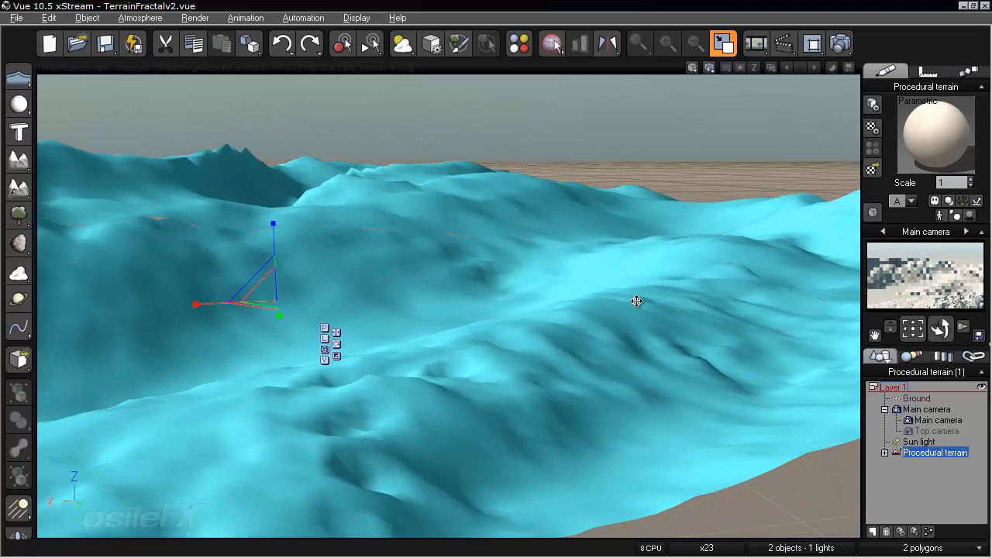
pyautogui.moveTo(635, 301); pyautogui.dragTo(553, 330, button='right')
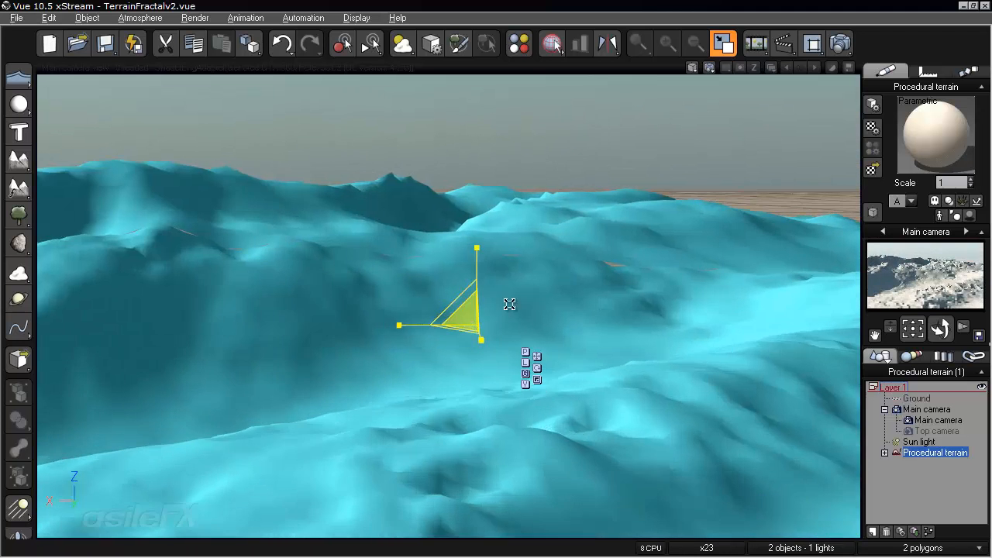
pyautogui.hotkey('ctrl', 'z')
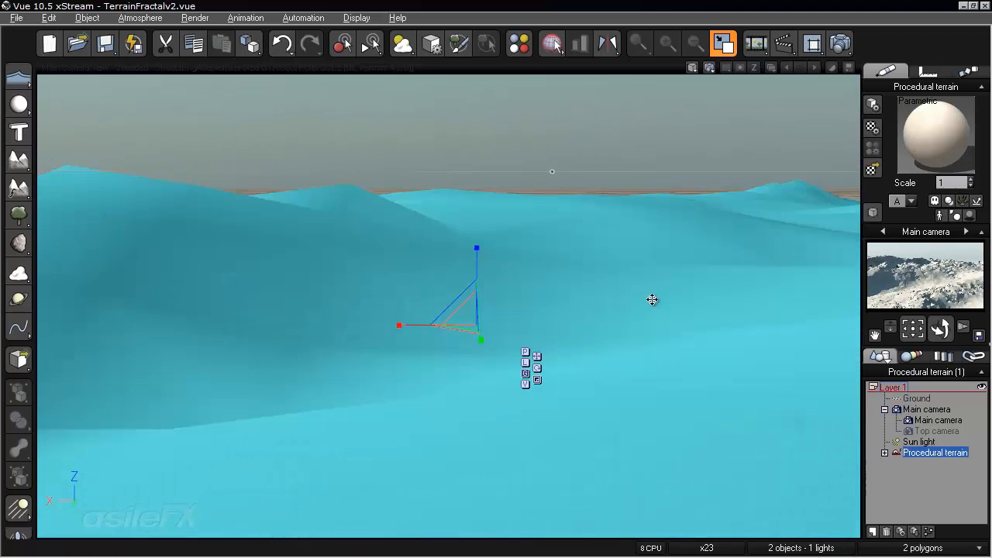
# Frame the main camera along the valley, deselect the terrain and store the view as a new camera.
pyautogui.moveTo(628, 356); pyautogui.dragTo(446, 296, button='right')
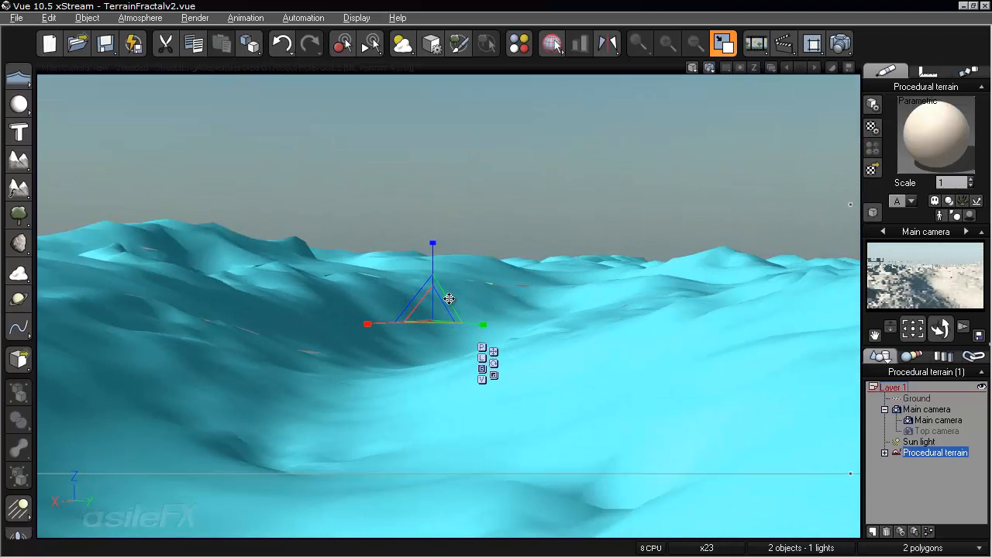
pyautogui.moveTo(584, 311); pyautogui.dragTo(662, 346, button='right')
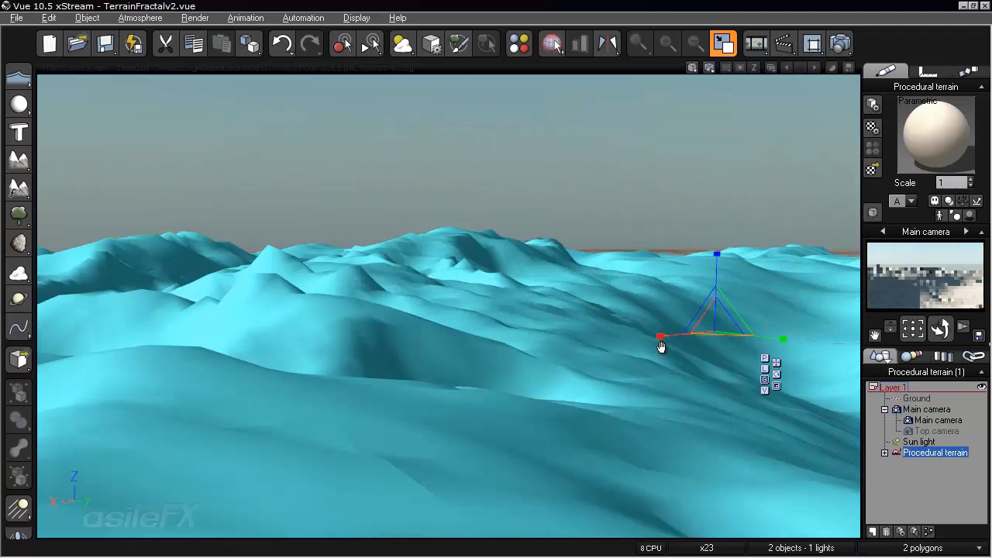
pyautogui.moveTo(758, 352); pyautogui.dragTo(535, 317, button='right')
pyautogui.moveTo(627, 313); pyautogui.dragTo(524, 345, button='right')
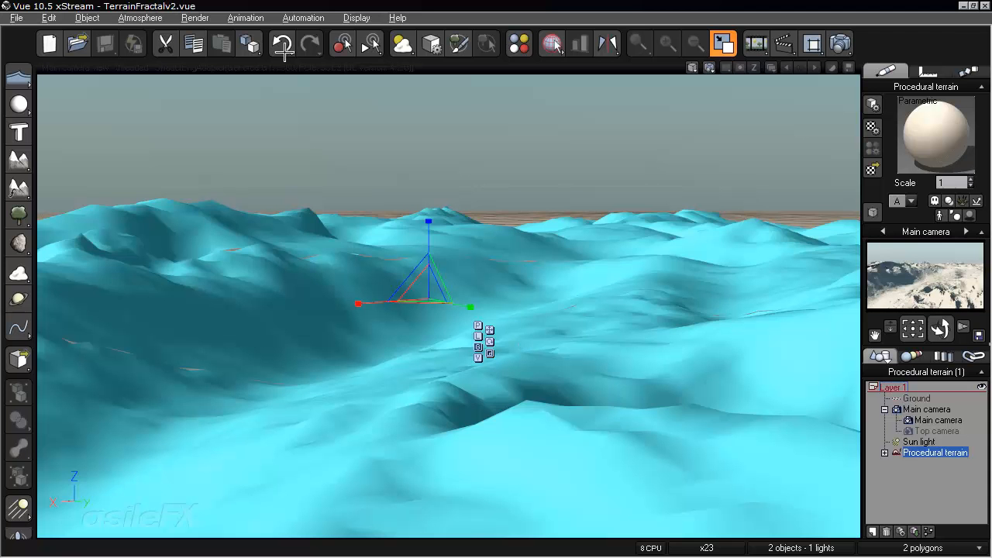
pyautogui.click(945, 494)
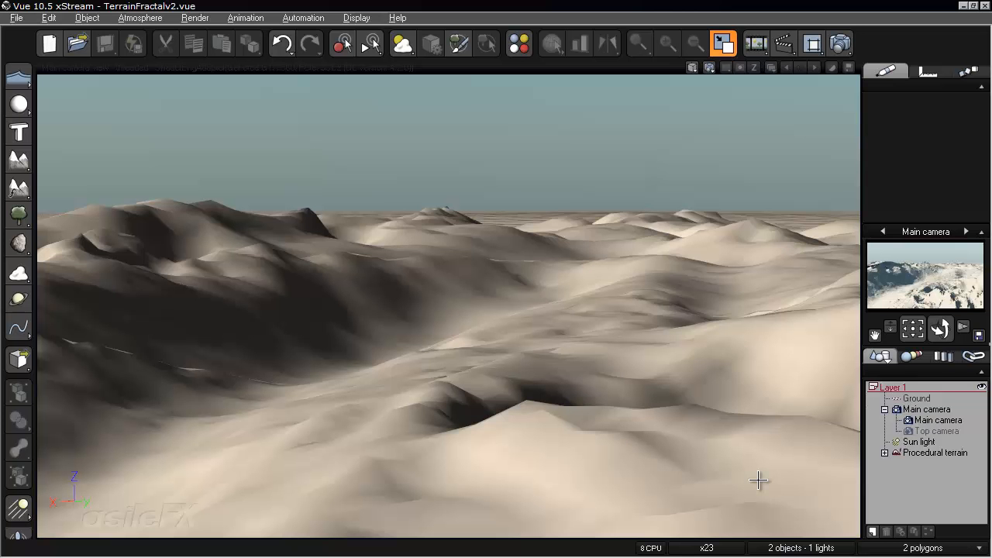
pyautogui.press('KP_Add')
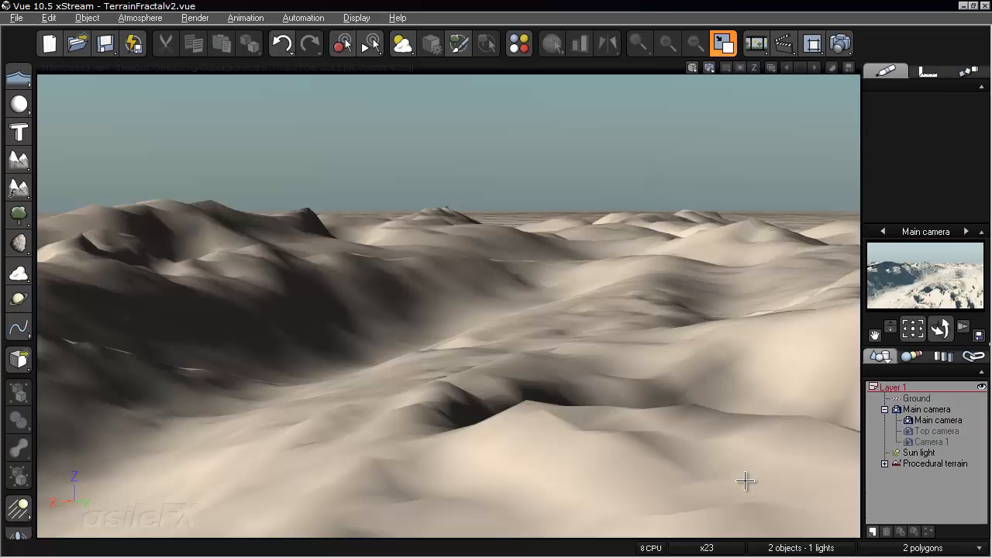
# Rotate and move the main camera across the terrain to frame the ridges and valley from a higher angle.
pyautogui.moveTo(467, 338); pyautogui.dragTo(850, 349, button='right')
pyautogui.moveTo(719, 378); pyautogui.dragTo(594, 367, button='right')
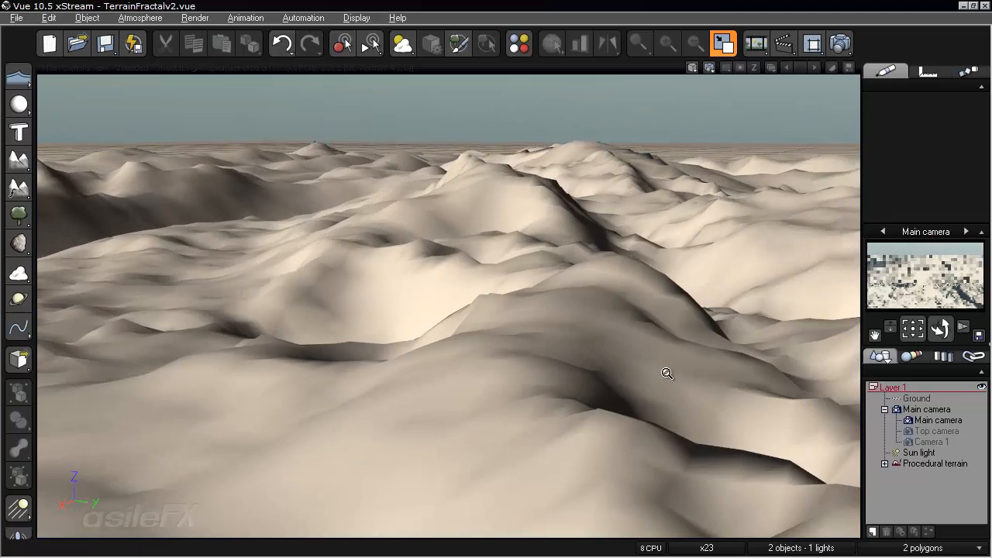
pyautogui.moveTo(664, 372); pyautogui.dragTo(462, 371, button='right')
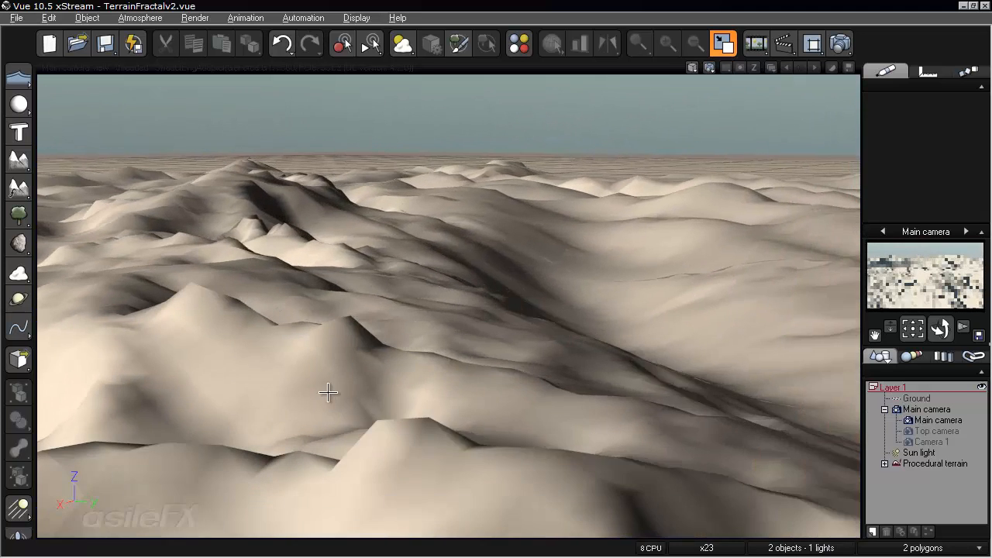
pyautogui.moveTo(327, 393); pyautogui.dragTo(483, 407, button='right')
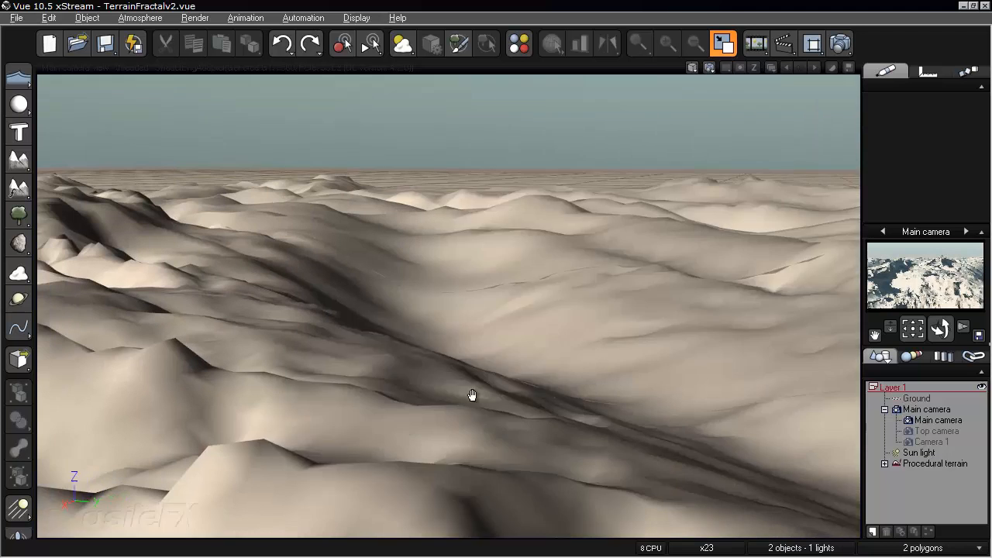
pyautogui.moveTo(472, 395); pyautogui.dragTo(485, 398, button='right')
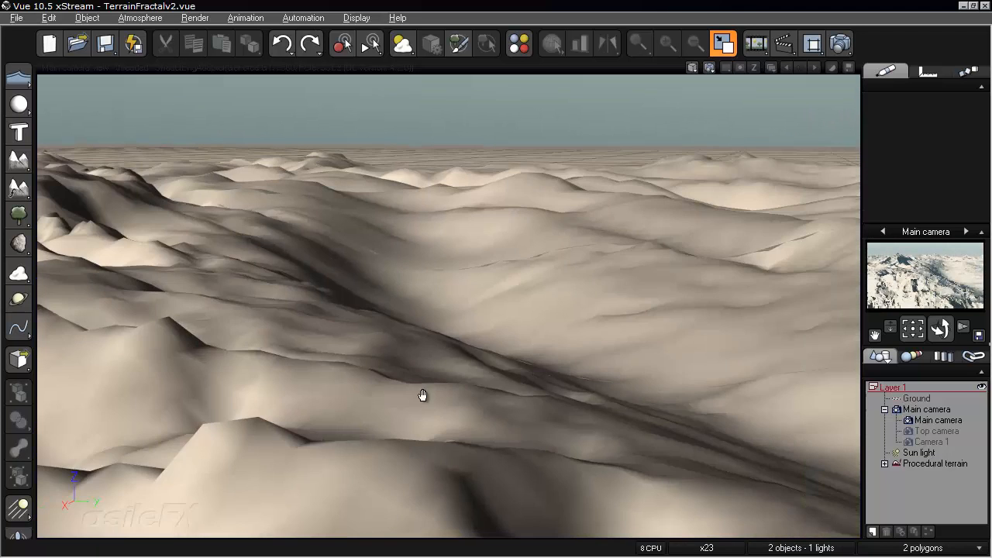
pyautogui.moveTo(423, 396); pyautogui.dragTo(455, 281, button='right')
# Stretch the procedural terrain vertically, reframe the camera along the valley and deselect the terrain.
pyautogui.click(446, 276)
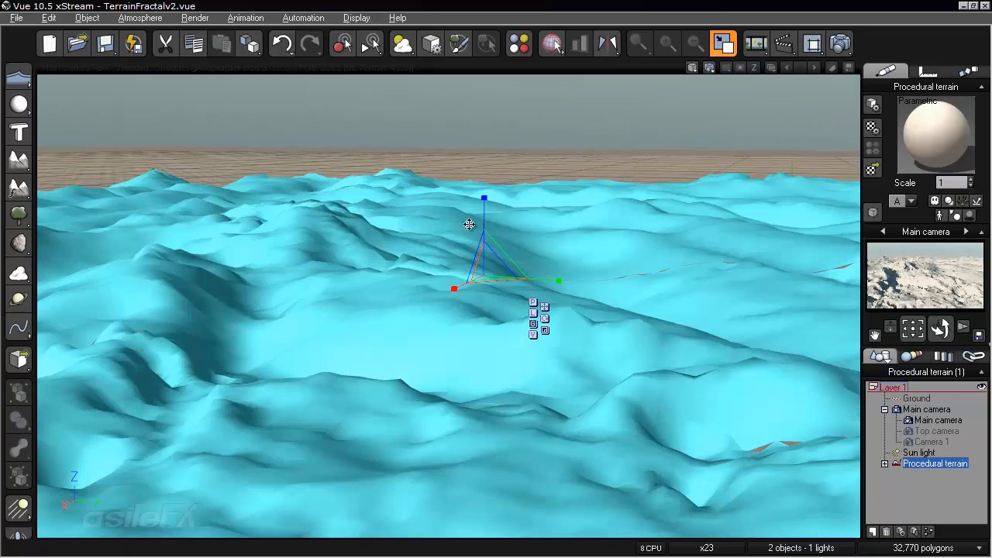
pyautogui.moveTo(485, 206); pyautogui.dragTo(489, 162)
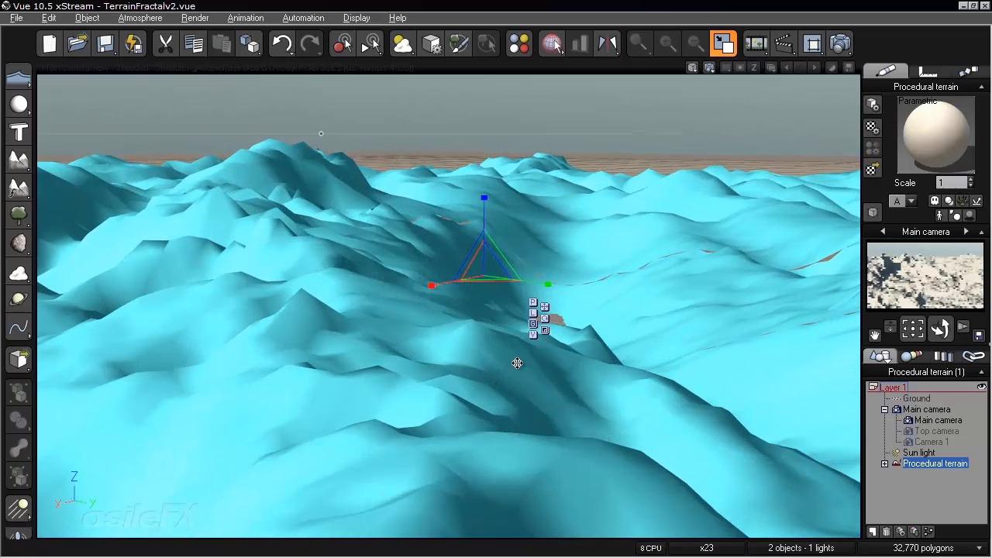
pyautogui.moveTo(655, 428); pyautogui.dragTo(581, 374, button='right')
pyautogui.click(930, 487)
# Set the sun position to azimuth 280° and pitch 33.08° in the Atmosphere Editor and accept it.
pyautogui.press('F4')
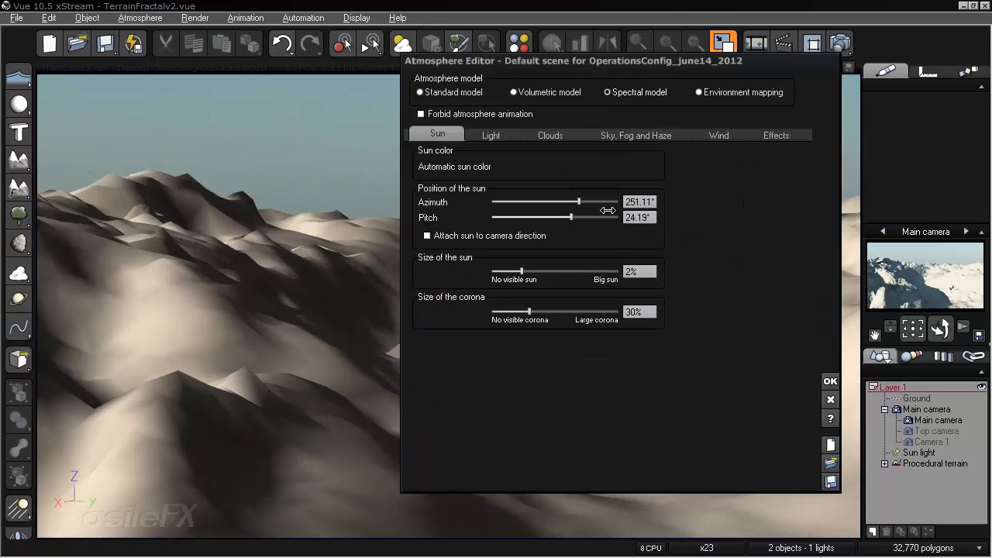
pyautogui.click(154, 18)
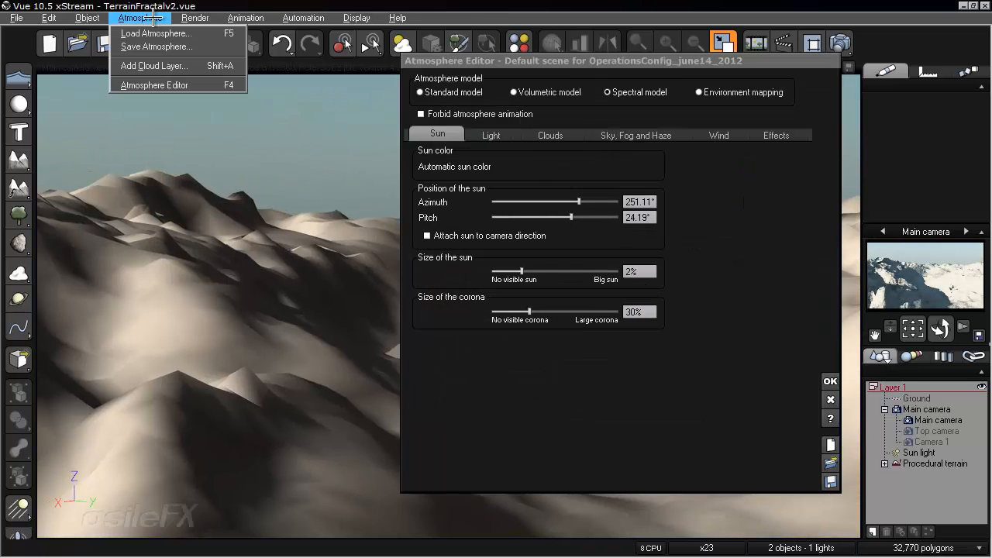
pyautogui.click(569, 204)
pyautogui.moveTo(580, 203)
pyautogui.mouseDown()
pyautogui.moveTo(548, 203)
pyautogui.moveTo(601, 199)
pyautogui.moveTo(596, 217)
pyautogui.moveTo(594, 202)
pyautogui.mouseUp()
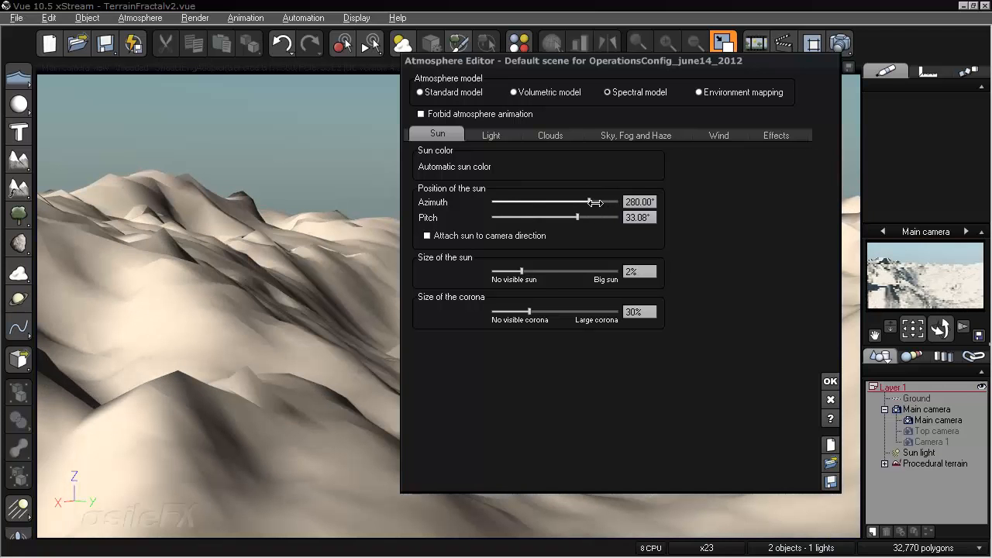
pyautogui.click(830, 381)
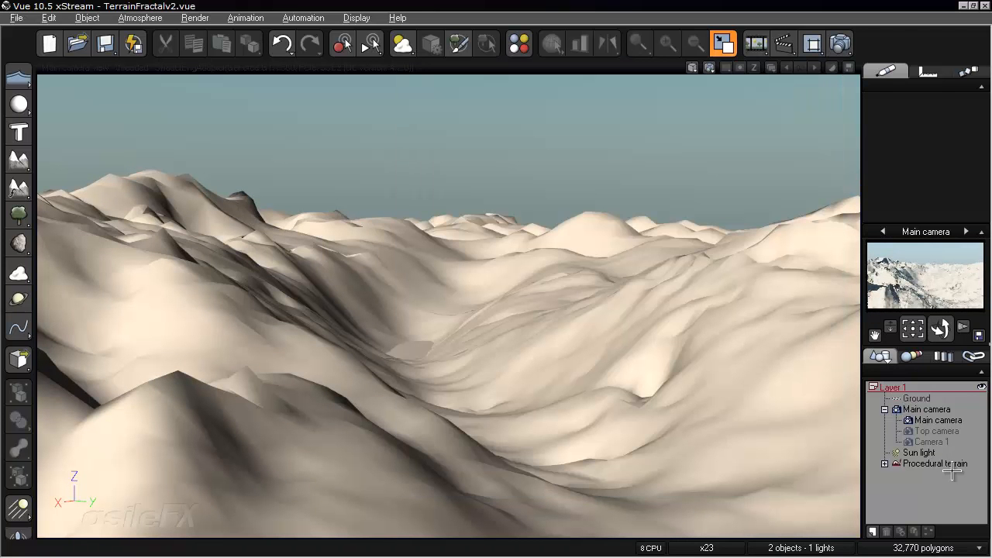
# Rotate the sun light to a roll of 302.01, adjust its yaw and pitch, and deselect it.
pyautogui.click(933, 455)
pyautogui.click(928, 73)
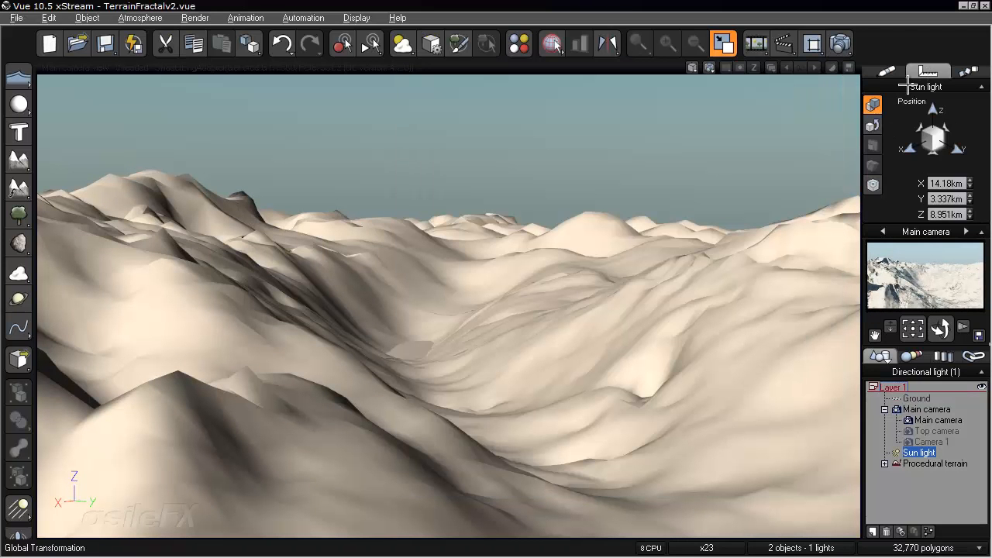
pyautogui.click(874, 126)
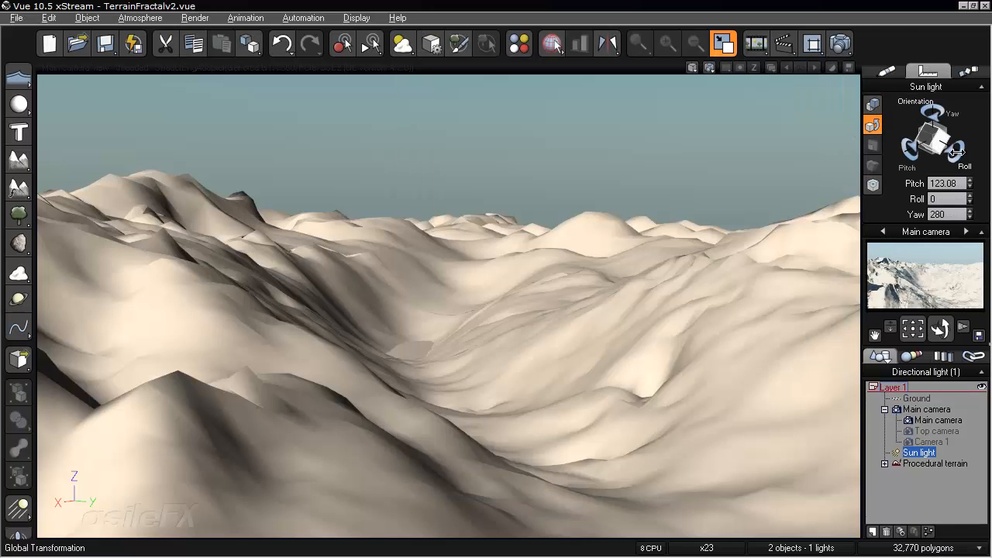
pyautogui.moveTo(959, 149)
pyautogui.mouseDown()
pyautogui.moveTo(942, 152)
pyautogui.moveTo(958, 153)
pyautogui.mouseUp()
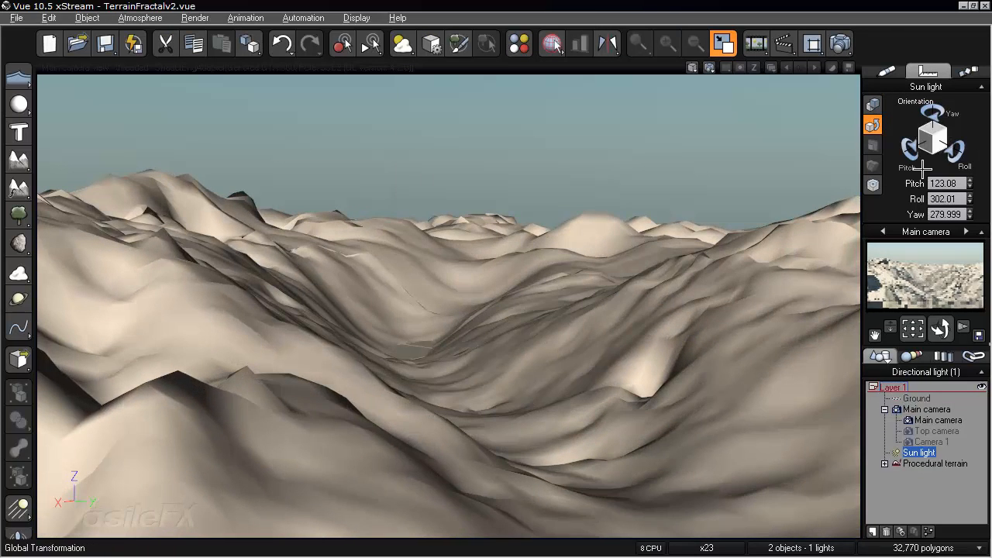
pyautogui.moveTo(938, 110); pyautogui.dragTo(931, 111)
pyautogui.moveTo(911, 162); pyautogui.dragTo(913, 150)
pyautogui.click(906, 500)
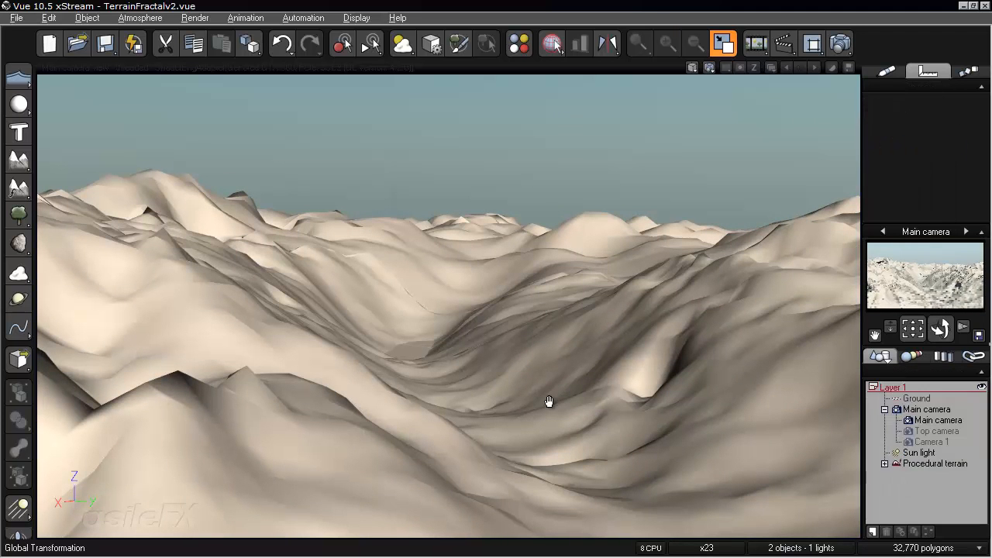
# Turn the main camera toward the valley's far slope and raise the procedural terrain slightly along Z.
pyautogui.moveTo(549, 401); pyautogui.dragTo(255, 257, button='right')
pyautogui.moveTo(638, 328); pyautogui.dragTo(493, 327, button='right')
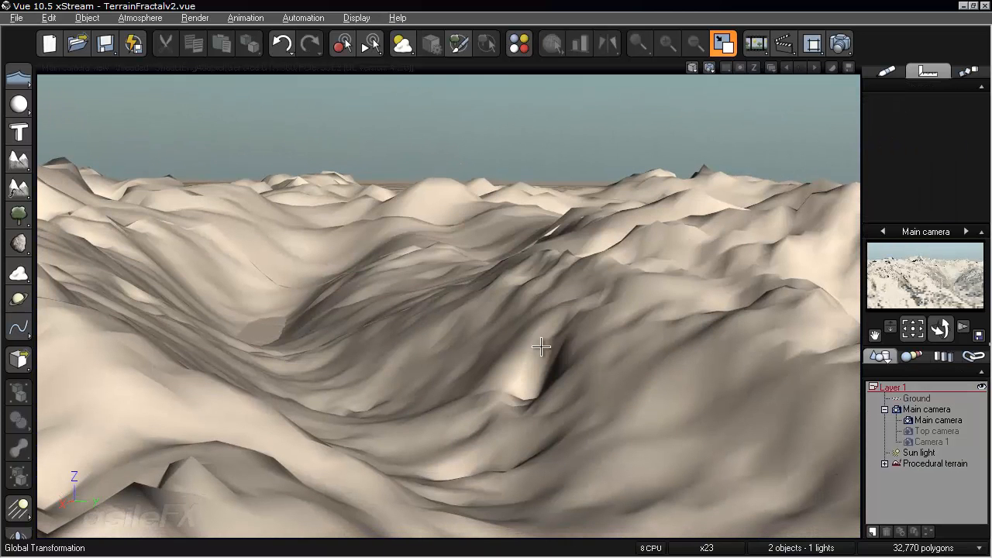
pyautogui.click(943, 465)
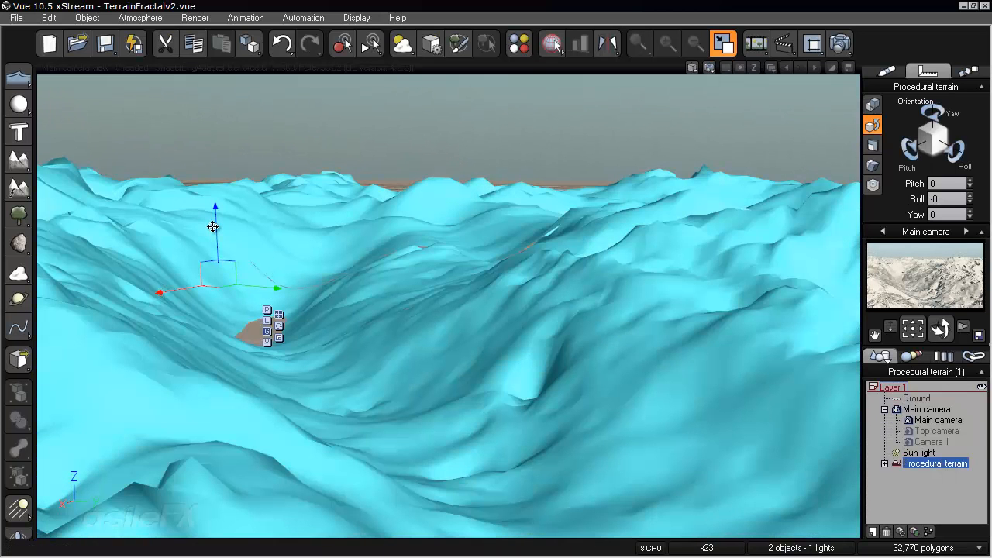
pyautogui.moveTo(215, 227); pyautogui.dragTo(214, 205)
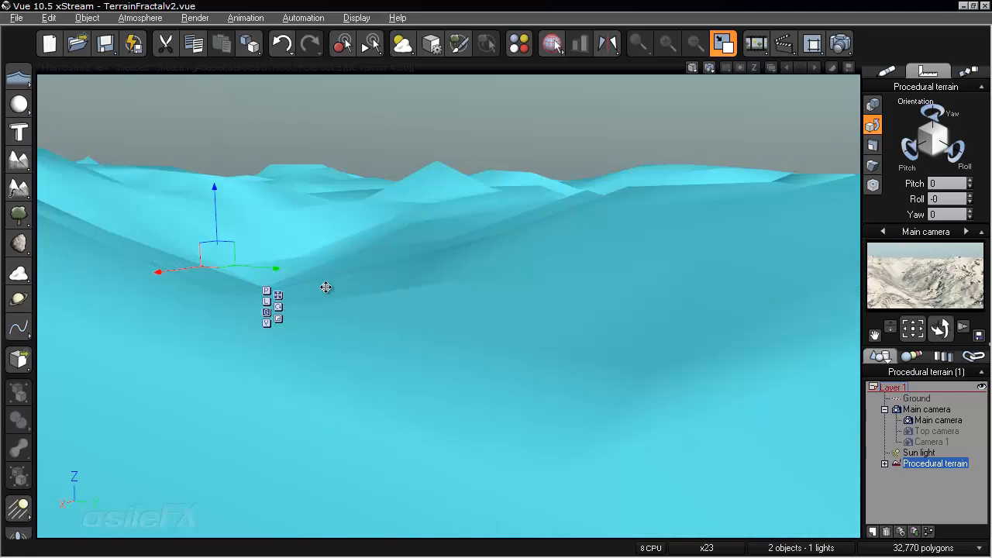
pyautogui.moveTo(326, 287); pyautogui.dragTo(430, 301)
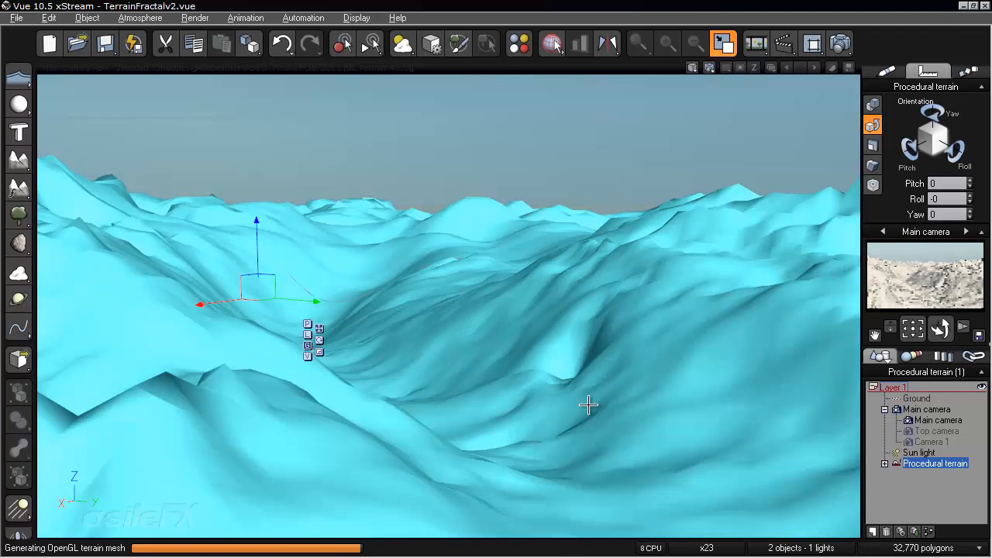
# Open the procedural terrain in the terrain editor, delete the Entire terrain zone from its zone list and accept the change.
pyautogui.doubleClick(589, 405)
pyautogui.moveTo(415, 368)
pyautogui.mouseDown(button='right')
pyautogui.moveTo(476, 359)
pyautogui.moveTo(440, 275)
pyautogui.mouseUp(button='right')
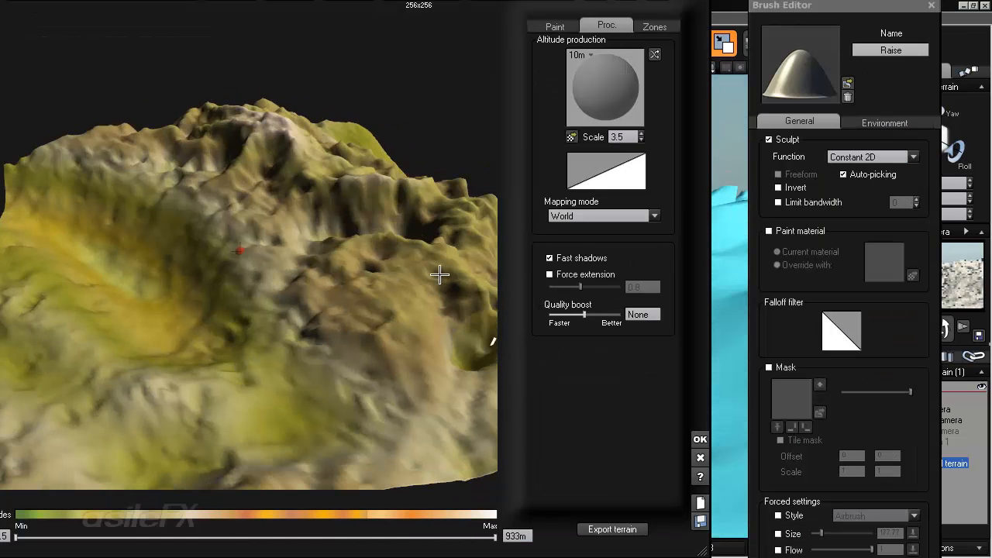
pyautogui.moveTo(267, 151); pyautogui.dragTo(284, 204, button='right')
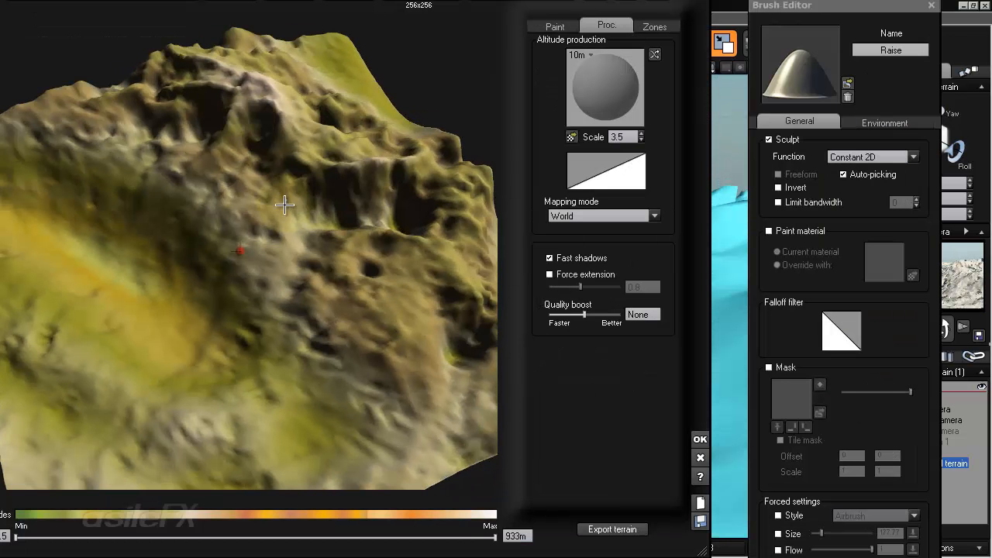
pyautogui.moveTo(284, 204); pyautogui.dragTo(339, 168, button='right')
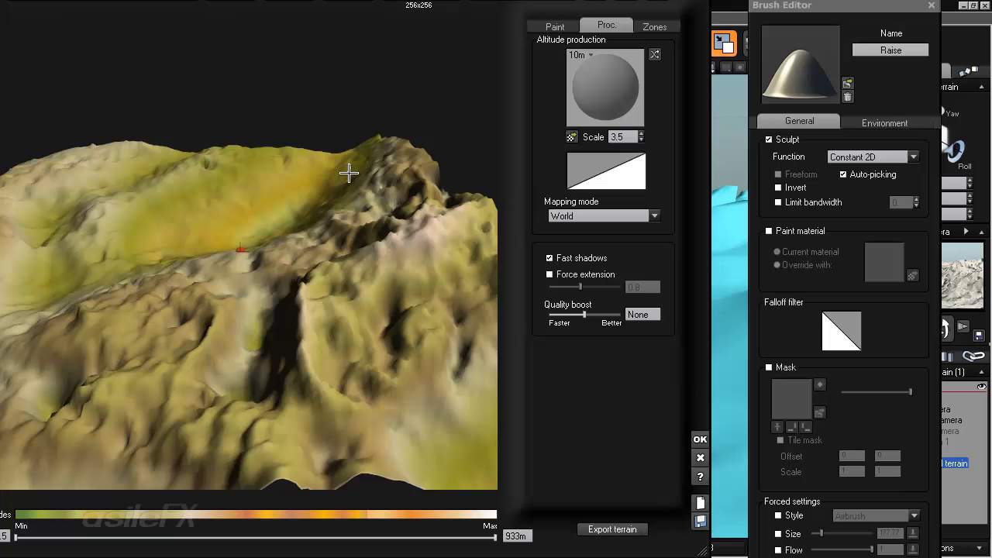
pyautogui.moveTo(349, 174); pyautogui.dragTo(35, 219, button='middle')
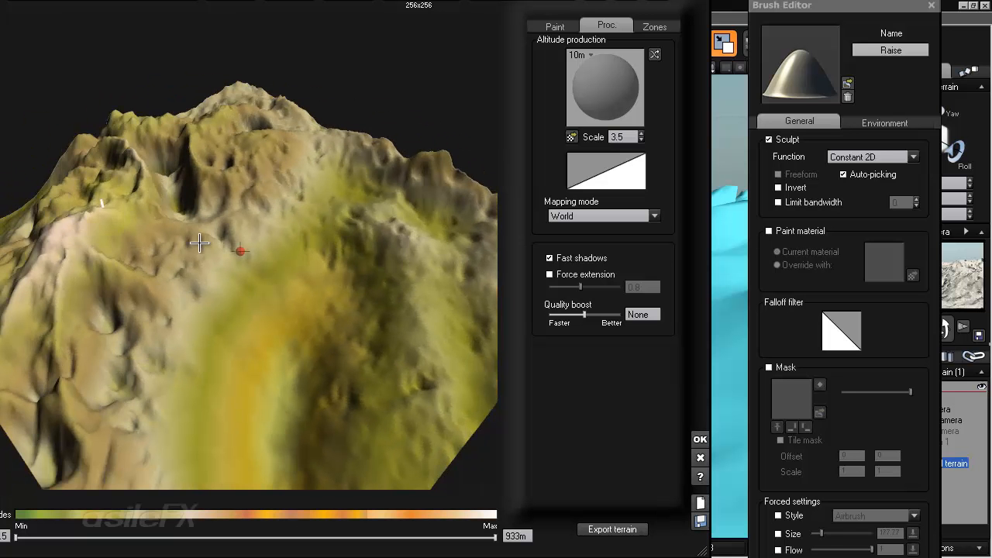
pyautogui.click(655, 27)
pyautogui.moveTo(345, 241); pyautogui.dragTo(134, 253, button='middle')
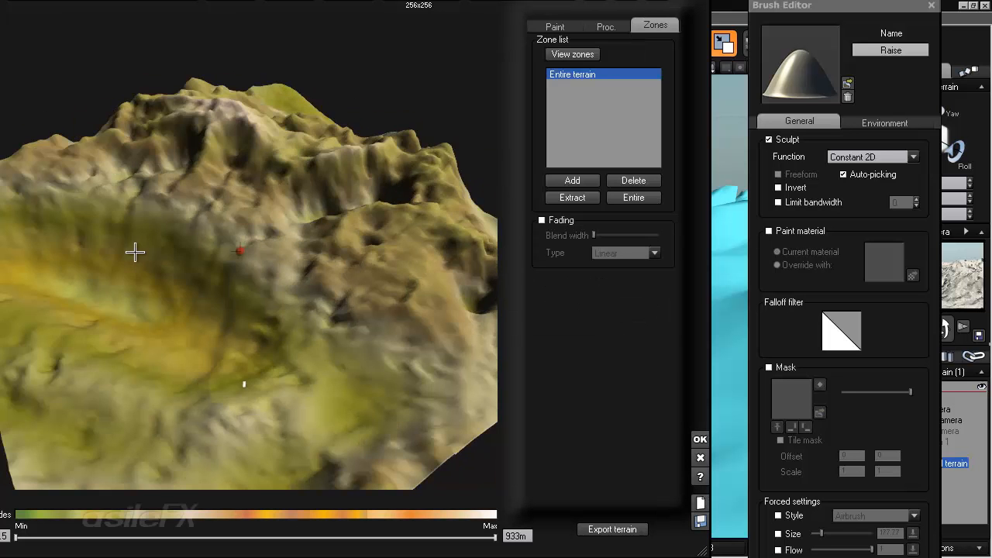
pyautogui.moveTo(297, 288); pyautogui.dragTo(251, 299, button='middle')
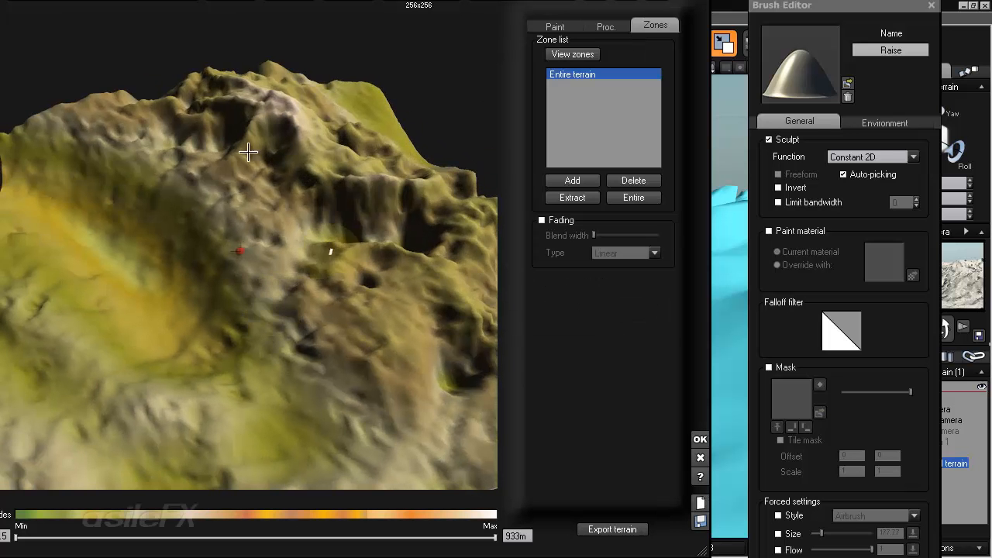
pyautogui.click(645, 180)
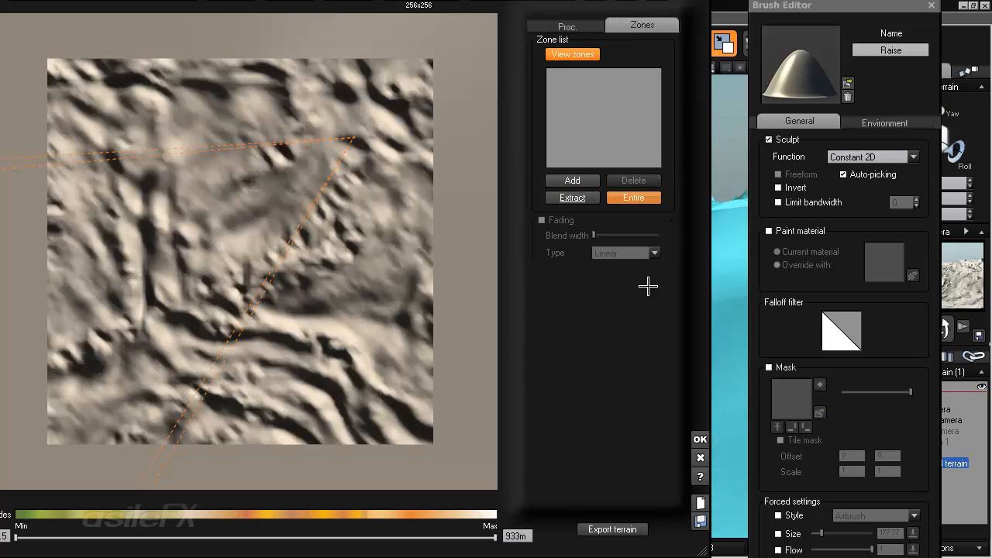
pyautogui.click(700, 438)
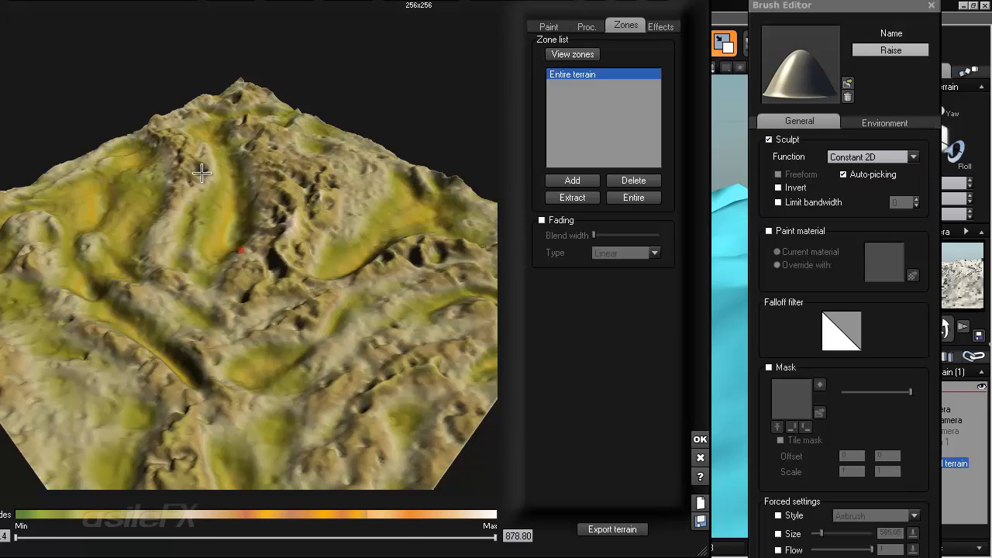
# Open the terrain's altitude production function for editing and select the Terrain Fractal node.
pyautogui.moveTo(303, 223); pyautogui.dragTo(549, 111, button='right')
pyautogui.click(582, 26)
pyautogui.rightClick(591, 103)
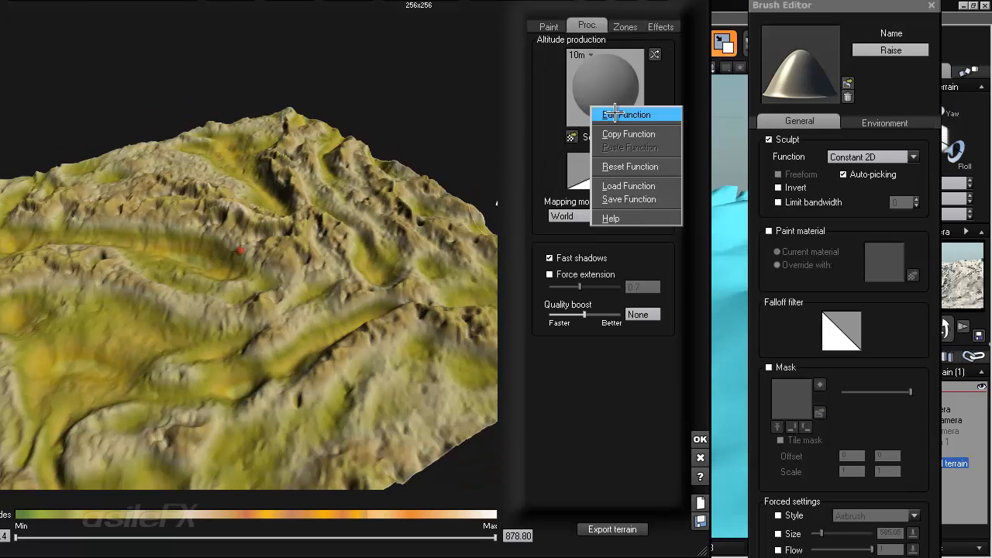
pyautogui.click(630, 111)
pyautogui.moveTo(513, 311)
pyautogui.mouseDown()
pyautogui.moveTo(706, 323)
pyautogui.moveTo(522, 317)
pyautogui.mouseUp()
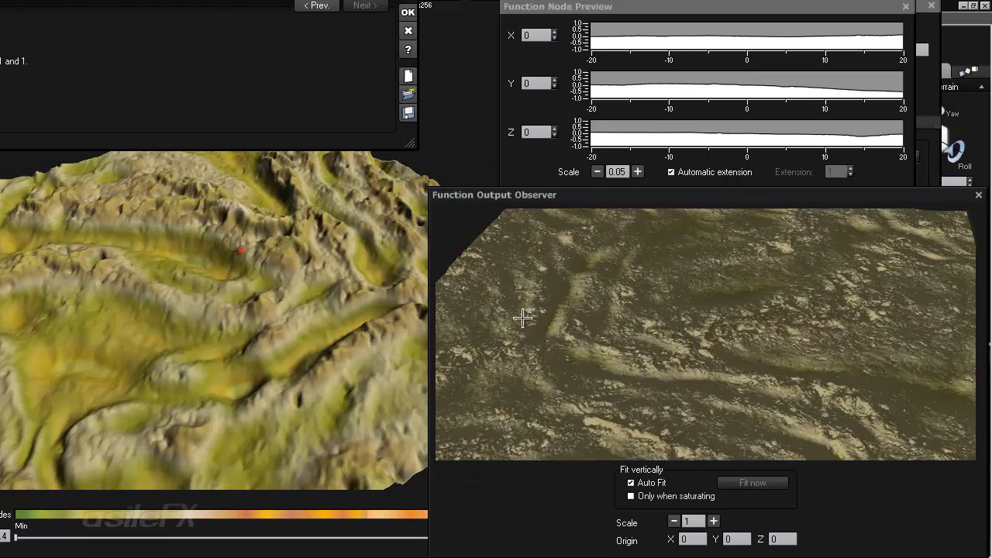
pyautogui.moveTo(253, 97); pyautogui.dragTo(475, 391)
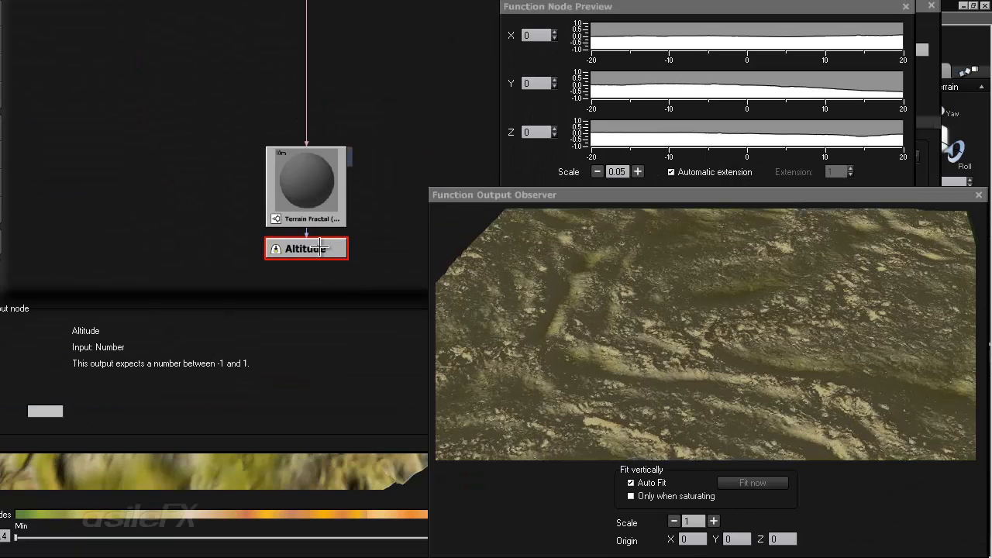
pyautogui.click(285, 185)
# Set the Terrain Fractal's large scale smoothness to 0.241379, large scale contrast to 3.9655 and buoyancy to -0.22.
pyautogui.moveTo(384, 390); pyautogui.dragTo(381, 159)
pyautogui.moveTo(279, 255); pyautogui.dragTo(254, 243)
pyautogui.moveTo(618, 348); pyautogui.dragTo(578, 348)
pyautogui.moveTo(267, 252); pyautogui.dragTo(254, 253)
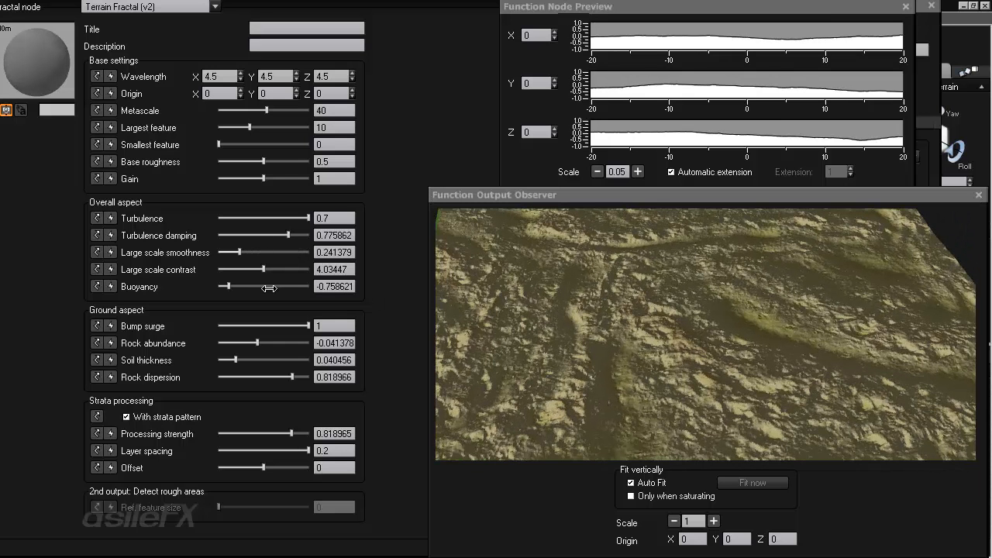
pyautogui.moveTo(266, 286); pyautogui.dragTo(287, 286)
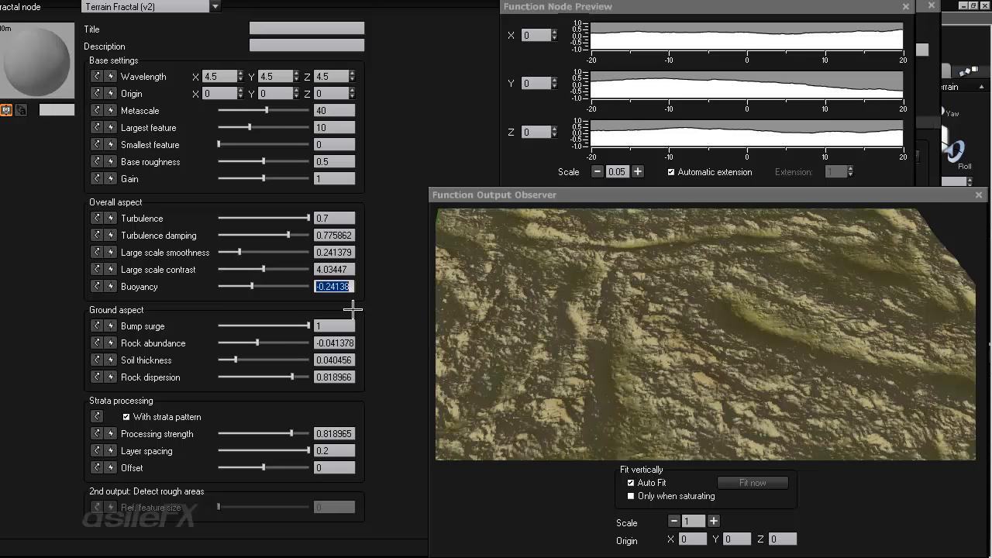
pyautogui.press('Return')
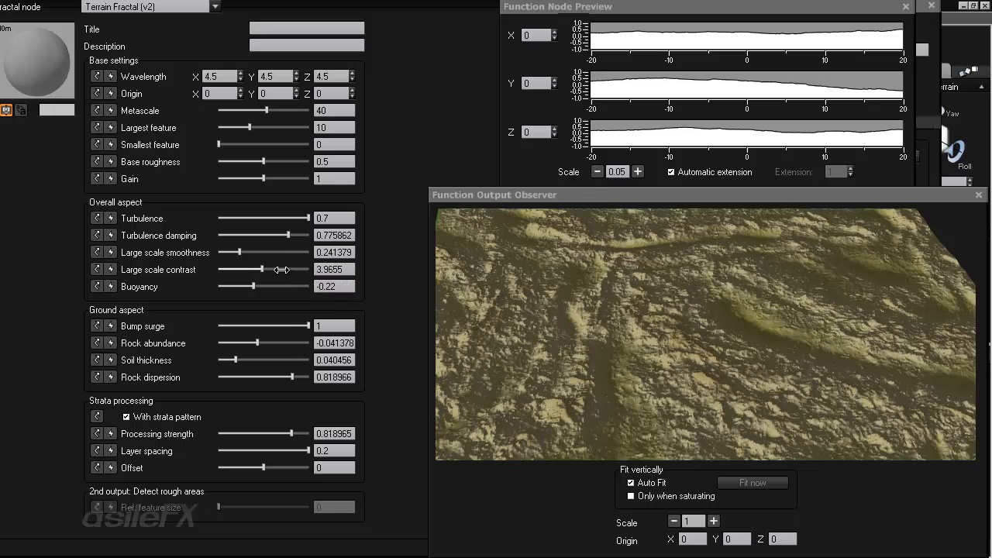
pyautogui.moveTo(600, 314); pyautogui.dragTo(541, 310)
# Add a Custom Dependency output node beside the Altitude output, with the Terrain Fractal node moved up to make room.
pyautogui.moveTo(386, 97); pyautogui.dragTo(386, 314)
pyautogui.moveTo(310, 116); pyautogui.dragTo(310, 57)
pyautogui.click(352, 103)
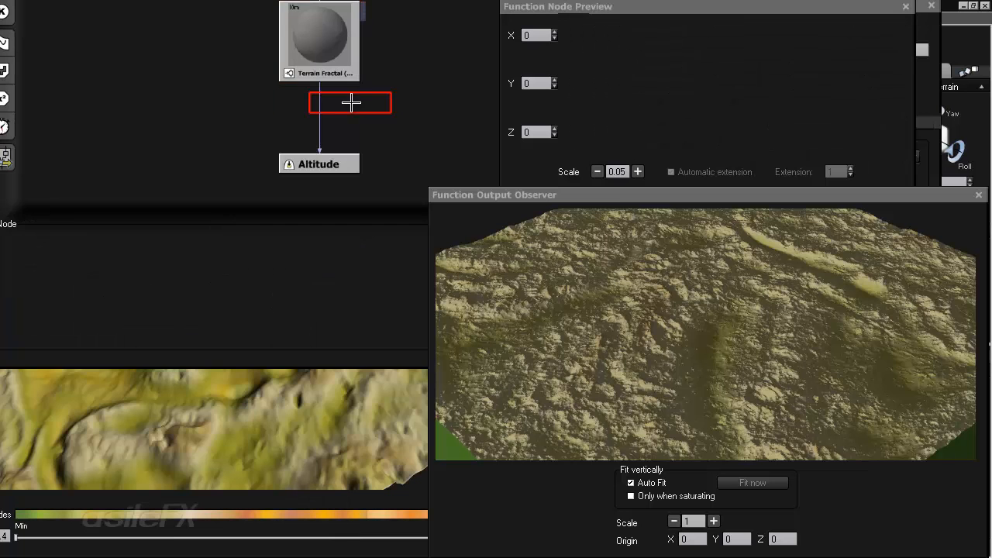
pyautogui.moveTo(324, 255); pyautogui.dragTo(337, 320)
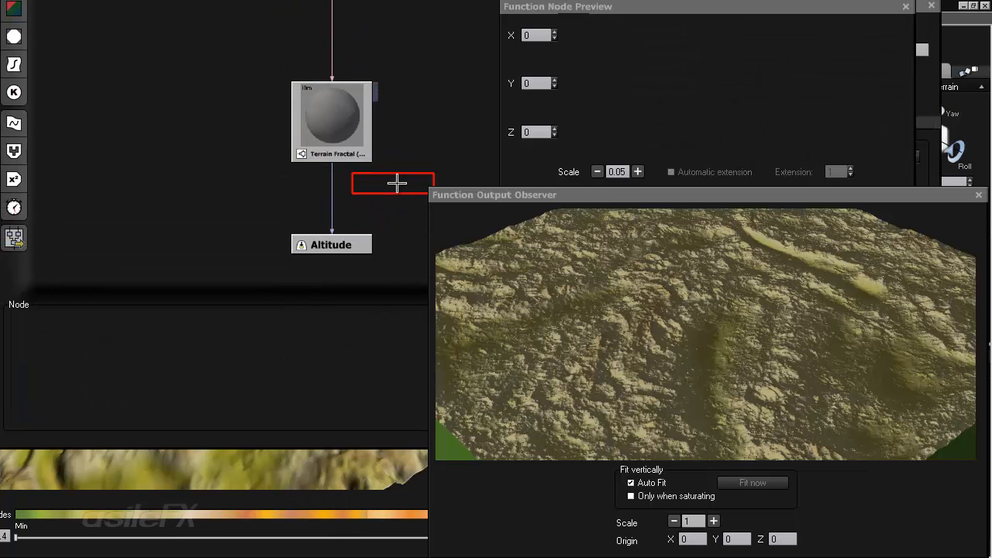
pyautogui.rightClick(397, 183)
pyautogui.moveTo(454, 205)
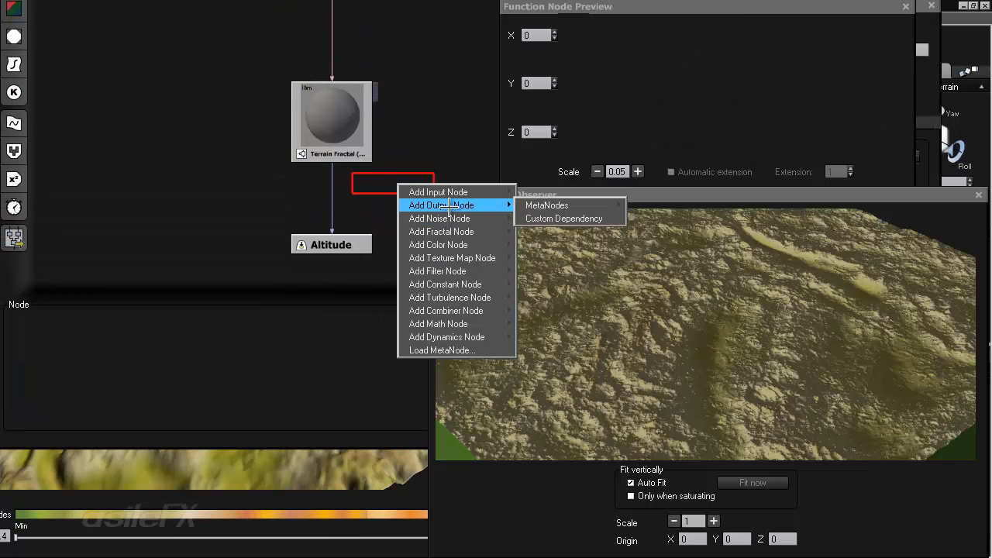
pyautogui.click(573, 218)
pyautogui.moveTo(351, 149); pyautogui.dragTo(353, 108)
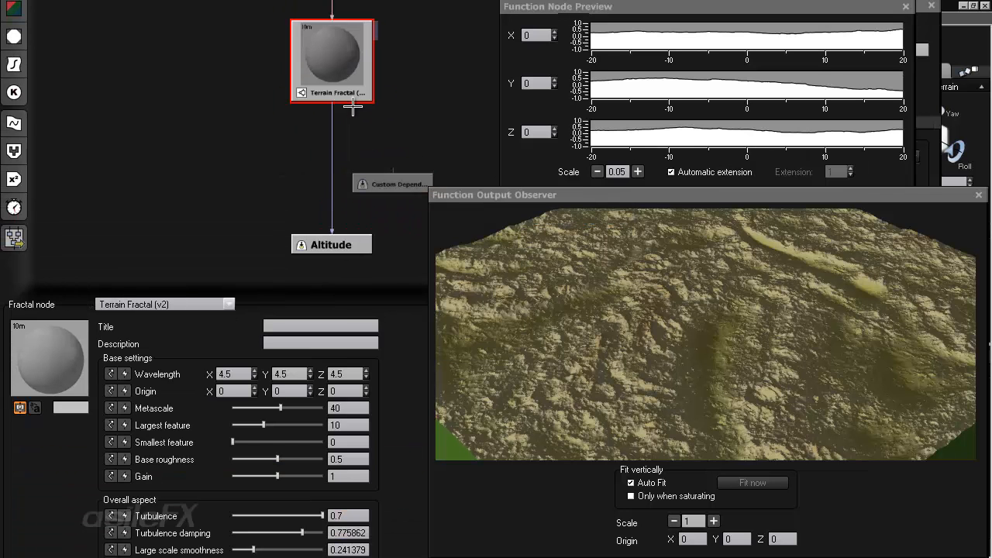
pyautogui.click(390, 183)
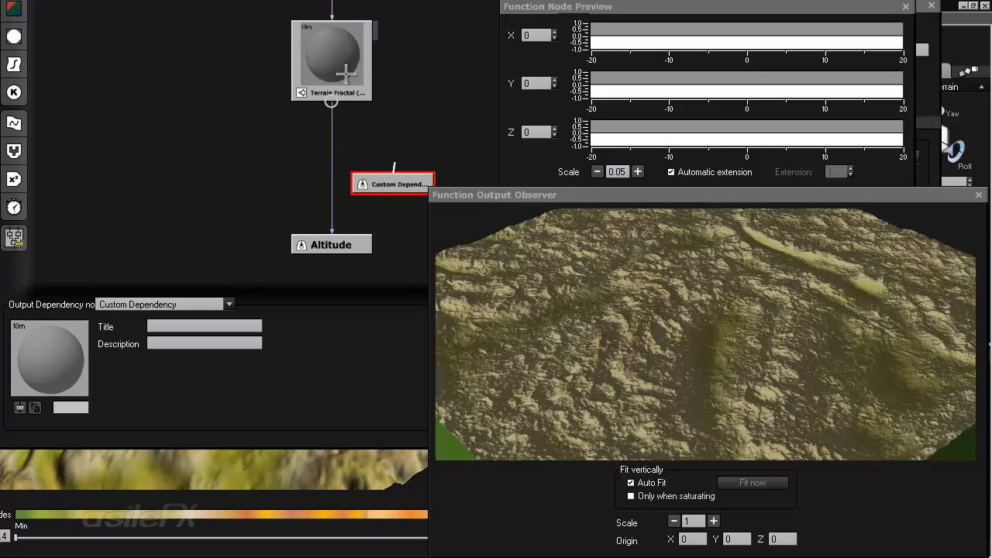
# Connect the Terrain Fractal's Rough areas output to the custom dependency node and examine the fractal's rough-area detection settings.
pyautogui.moveTo(345, 73); pyautogui.dragTo(325, 79)
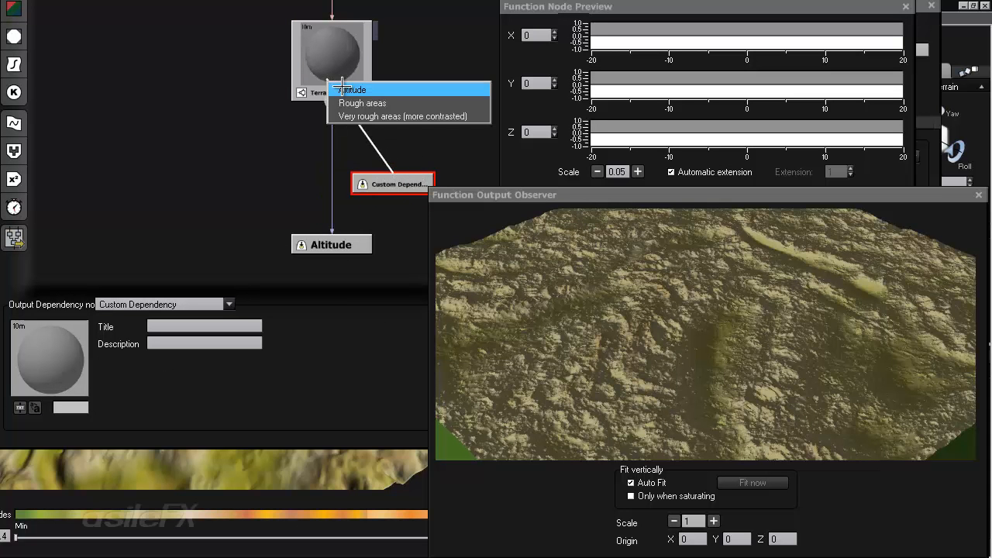
pyautogui.click(383, 102)
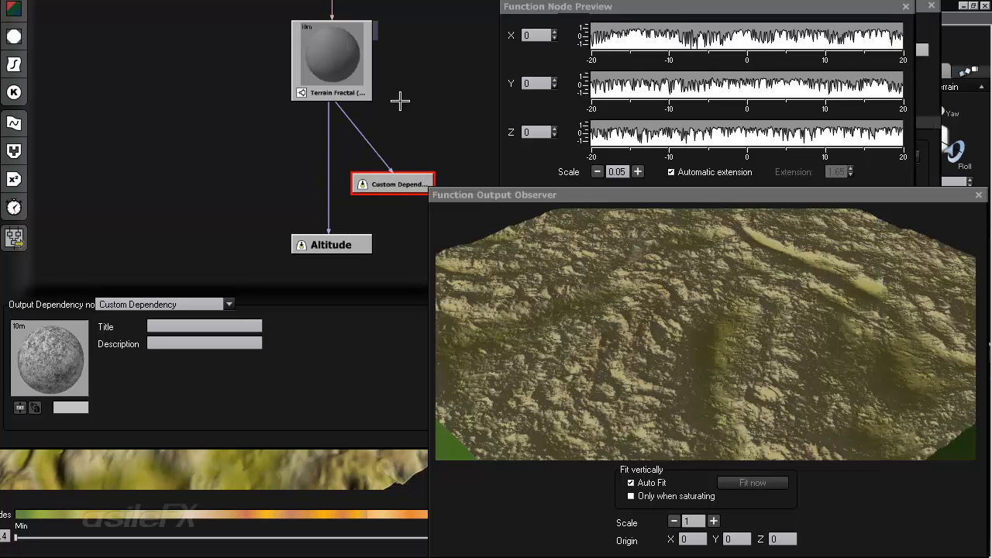
pyautogui.click(363, 68)
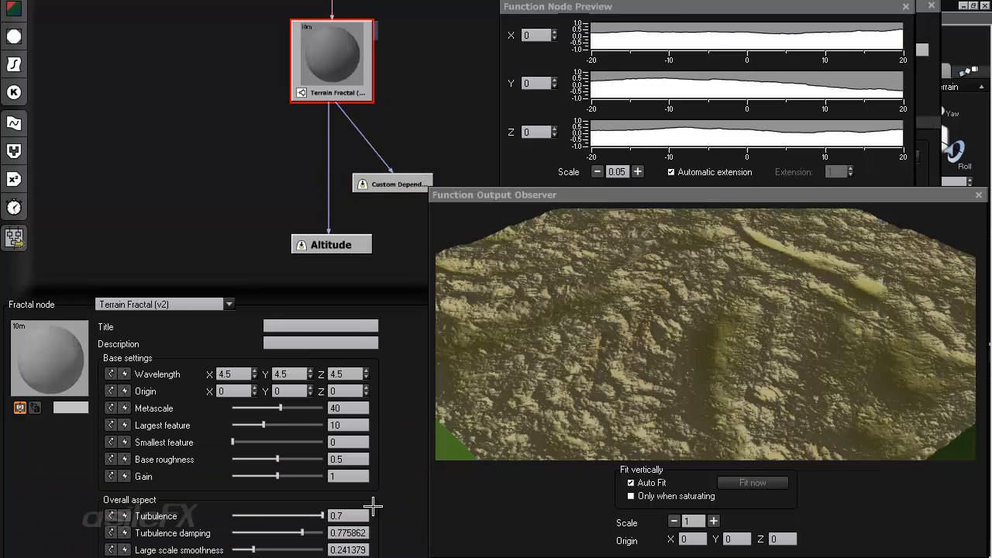
pyautogui.scroll(-3, 405, 242)
pyautogui.scroll(-2, 405, 242)
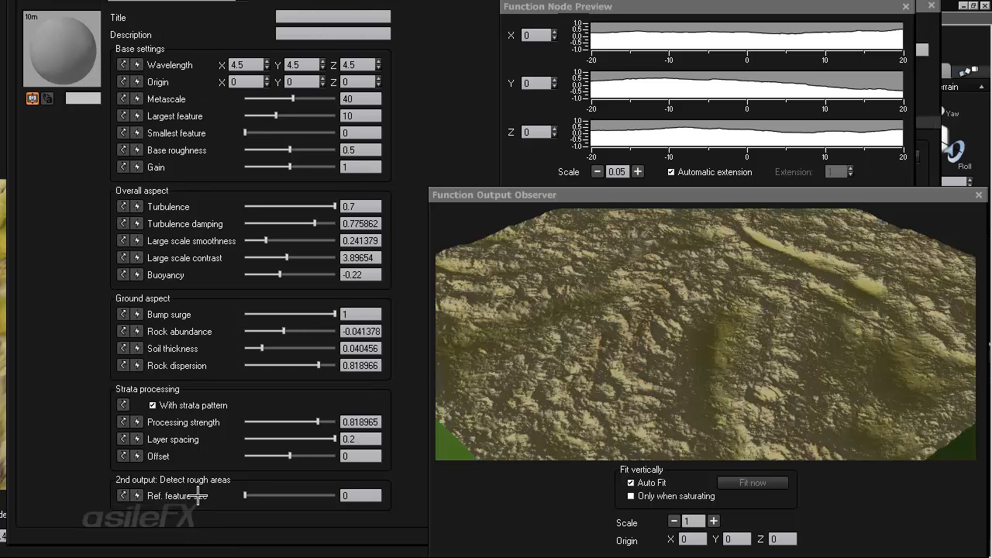
pyautogui.scroll(5, 403, 438)
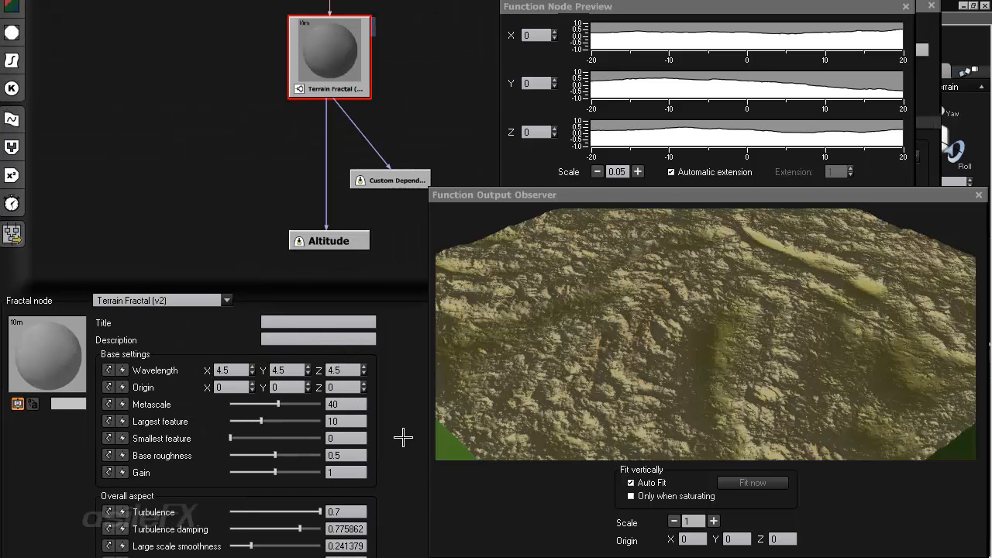
# Delete the link from the Terrain Fractal to the Altitude node and reconnect Altitude to the fractal's Rough areas output.
pyautogui.click(298, 173)
pyautogui.click(326, 164)
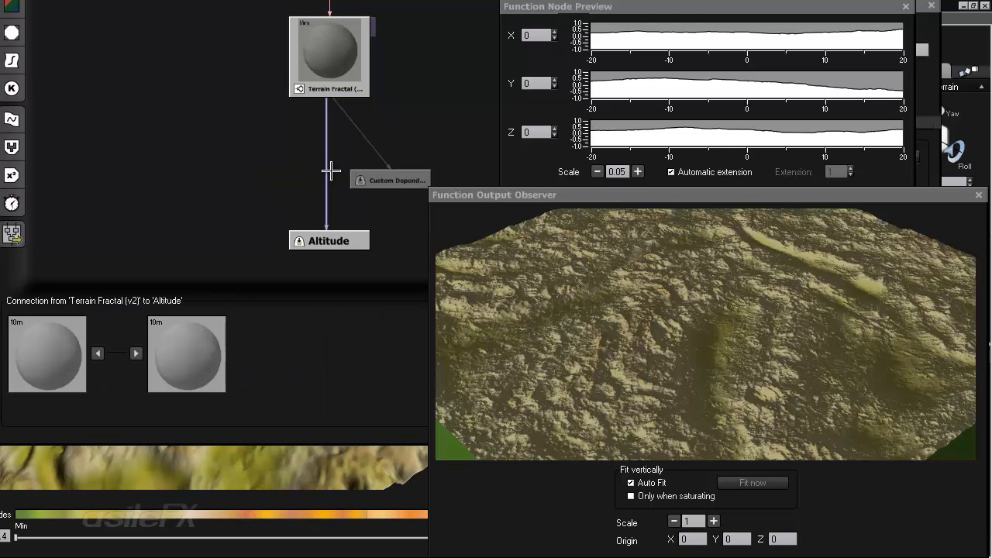
pyautogui.press('Delete')
pyautogui.moveTo(329, 224); pyautogui.dragTo(329, 97)
pyautogui.click(372, 99)
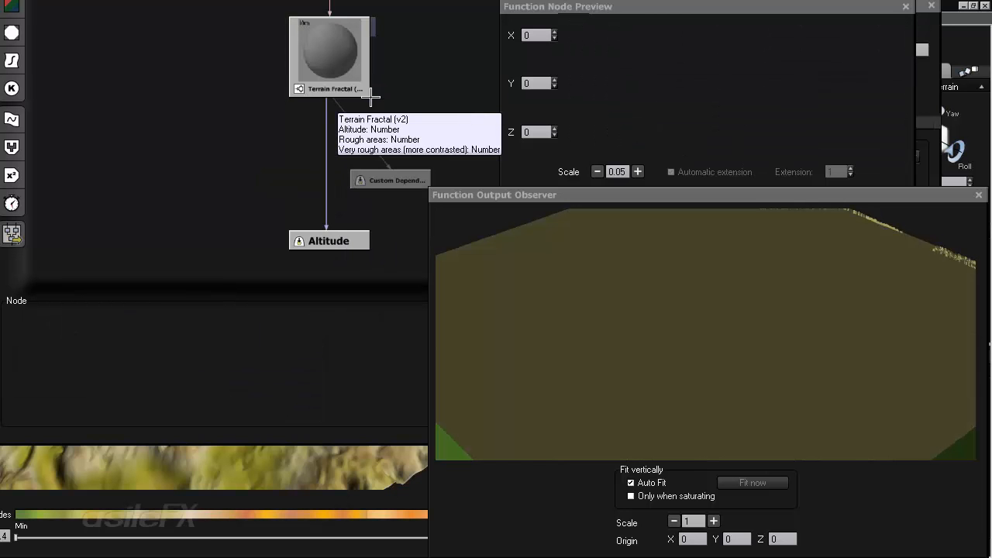
# Set the Terrain Fractal's Ref. feature size for detecting rough areas to about 2.29.
pyautogui.click(327, 45)
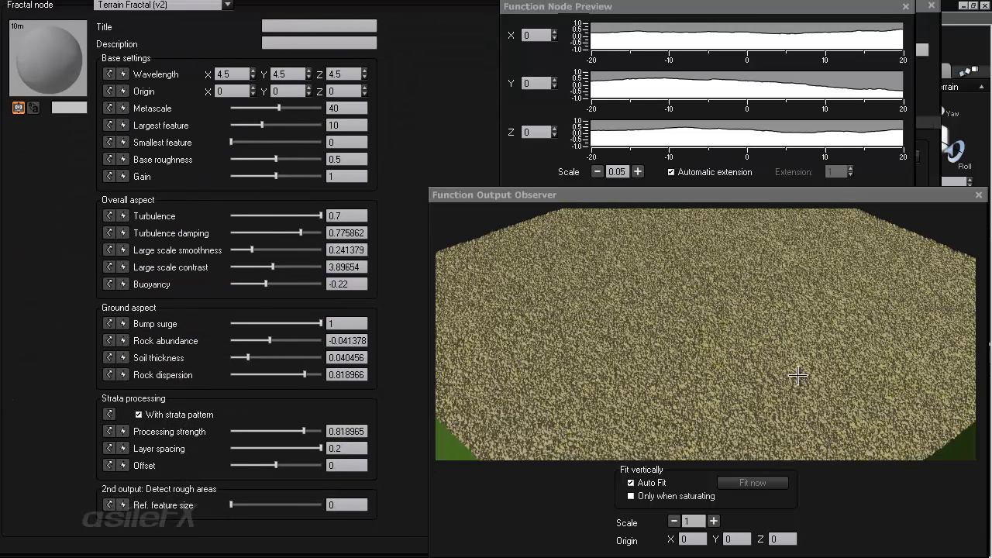
pyautogui.moveTo(798, 375); pyautogui.dragTo(769, 380)
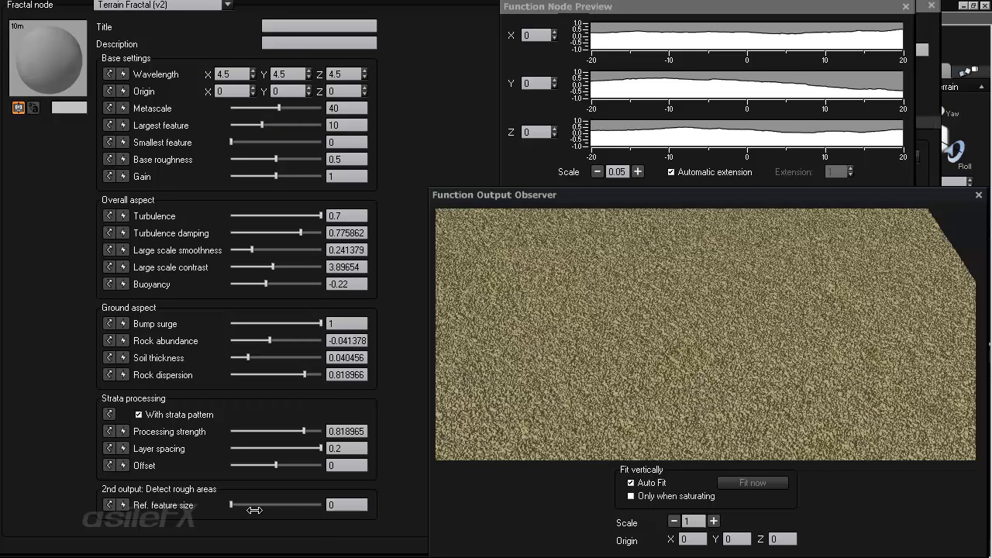
pyautogui.moveTo(254, 509)
pyautogui.mouseDown()
pyautogui.moveTo(282, 509)
pyautogui.moveTo(248, 509)
pyautogui.mouseUp()
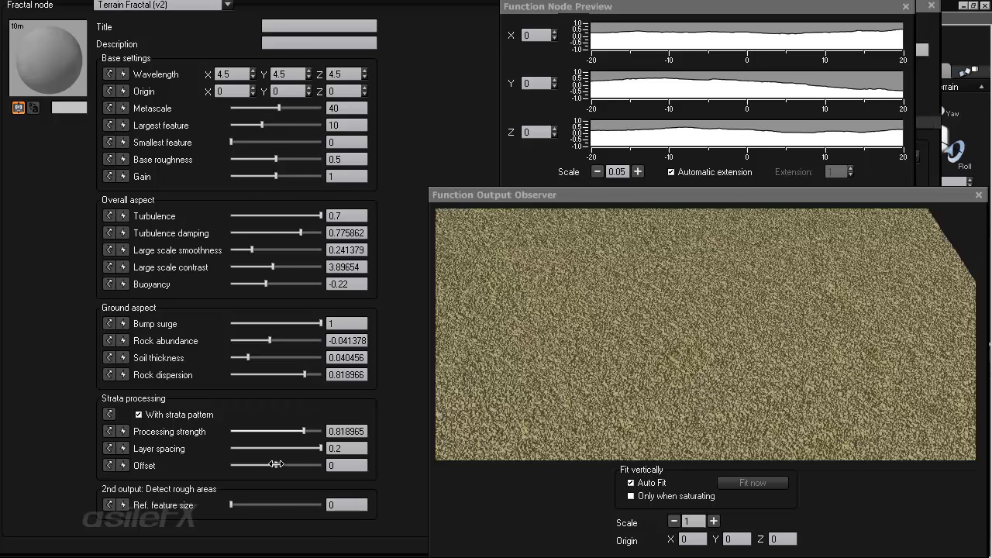
pyautogui.moveTo(416, 385); pyautogui.dragTo(403, 479)
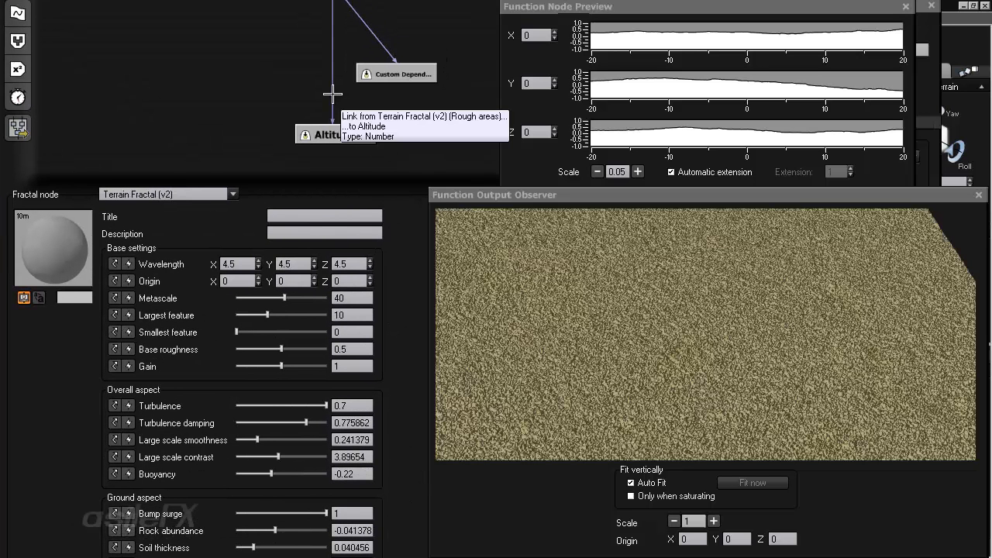
pyautogui.moveTo(402, 424); pyautogui.dragTo(402, 277)
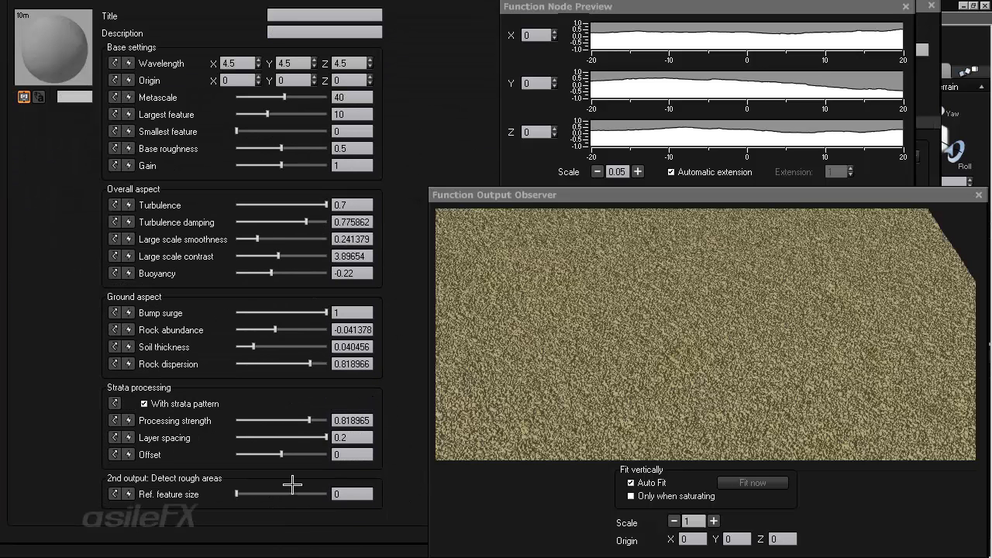
pyautogui.moveTo(293, 484); pyautogui.dragTo(306, 485)
pyautogui.moveTo(291, 494)
pyautogui.mouseDown()
pyautogui.moveTo(308, 499)
pyautogui.moveTo(288, 494)
pyautogui.mouseUp()
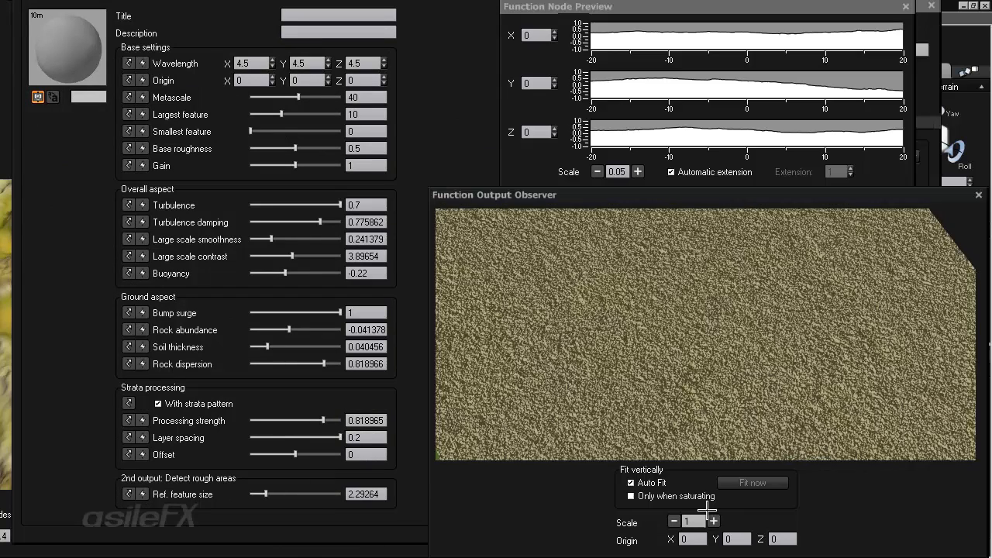
# Raise the scale of the function output preview to 16.
pyautogui.click(713, 521)
pyautogui.click(713, 521)
pyautogui.click(713, 521)
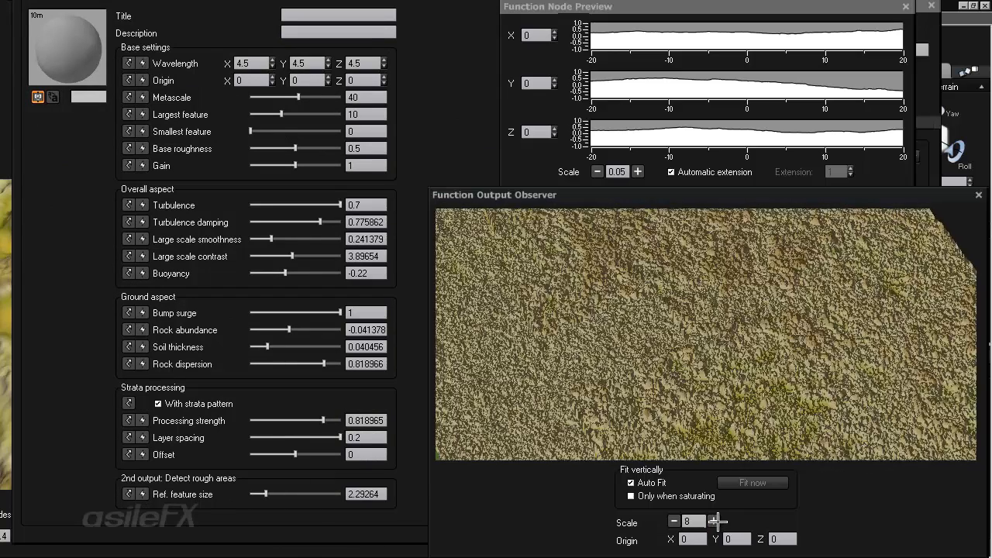
pyautogui.click(713, 521)
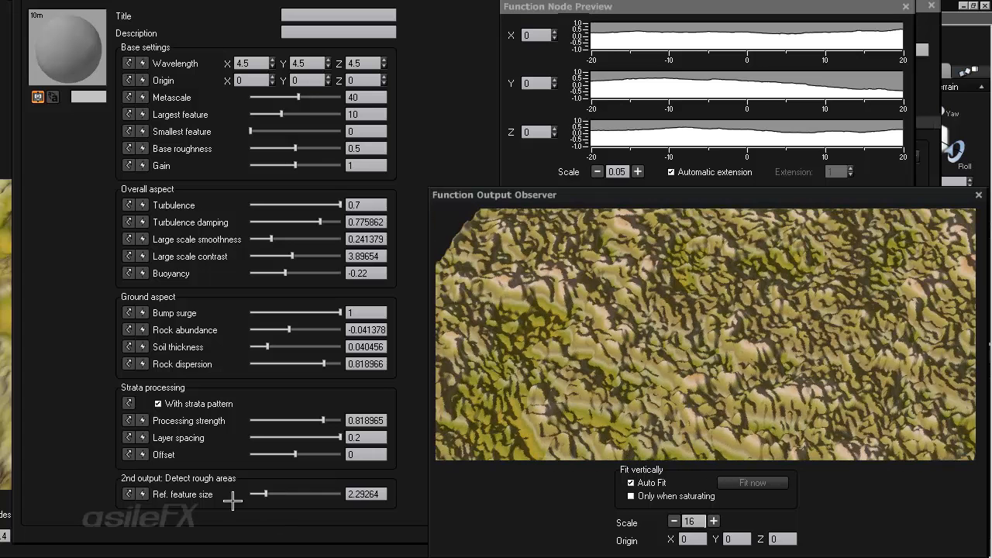
# Try Ref. feature sizes of about 1.17, 2.71 and 2.49, comparing the previewed terrain from different angles.
pyautogui.moveTo(272, 493)
pyautogui.mouseDown()
pyautogui.moveTo(292, 493)
pyautogui.moveTo(248, 493)
pyautogui.moveTo(300, 494)
pyautogui.moveTo(277, 495)
pyautogui.mouseUp()
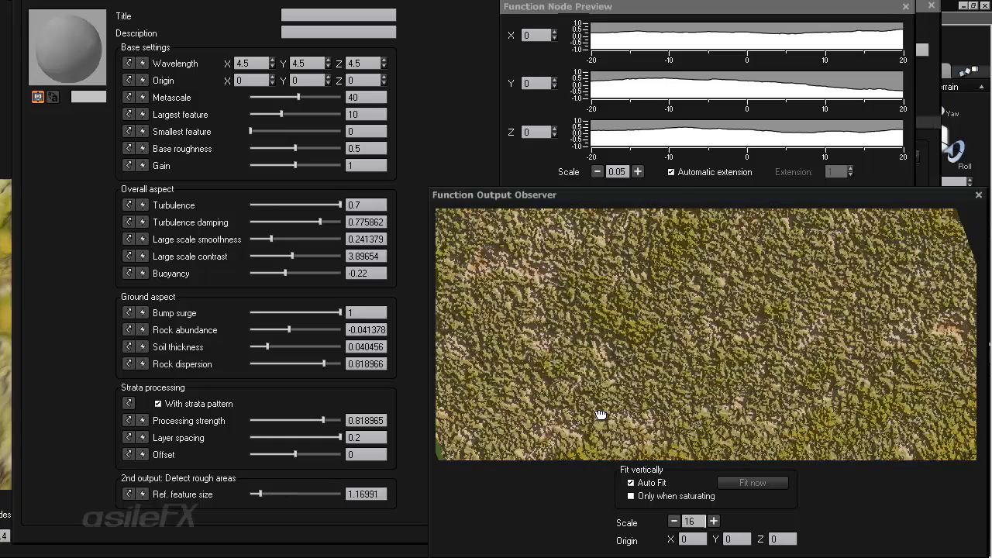
pyautogui.moveTo(601, 416); pyautogui.dragTo(576, 411)
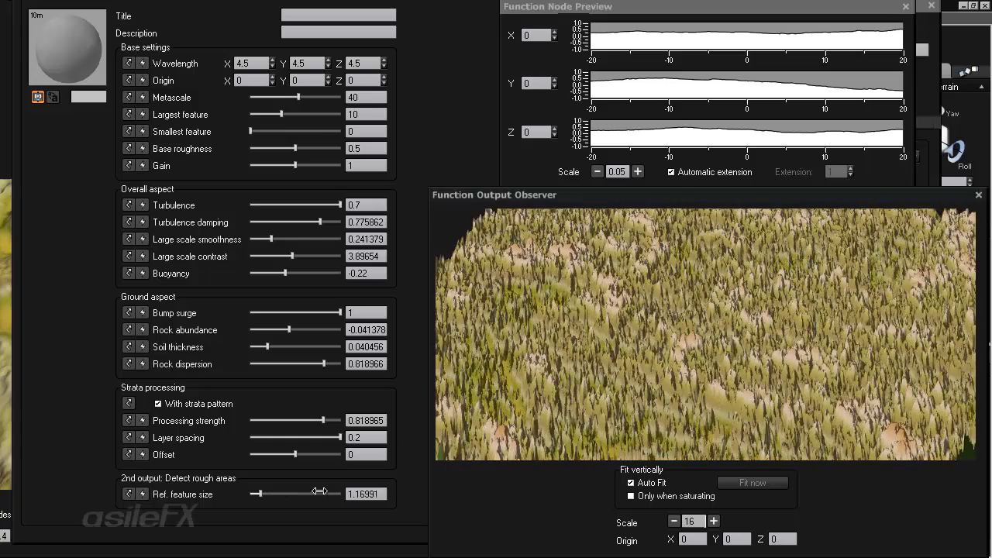
pyautogui.moveTo(319, 492); pyautogui.dragTo(327, 491)
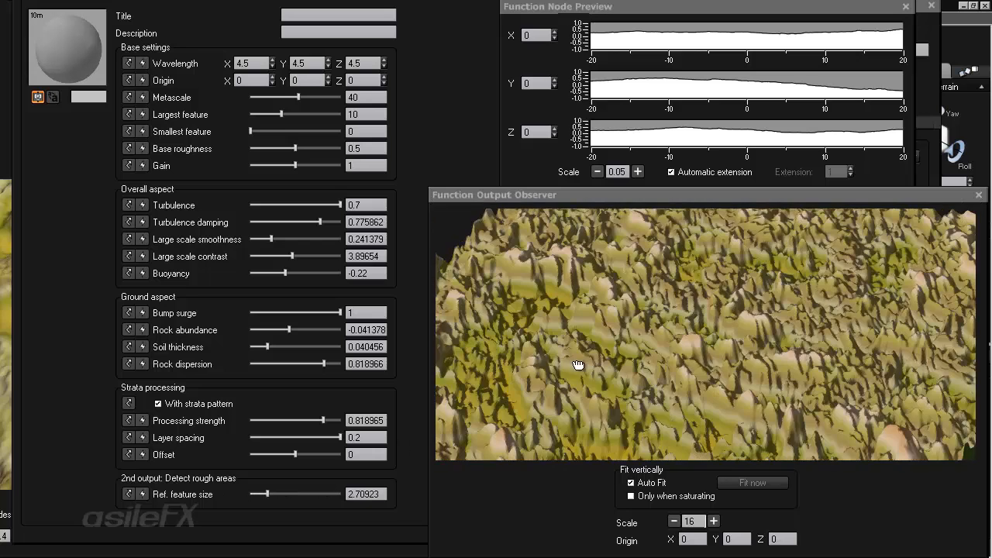
pyautogui.moveTo(578, 364); pyautogui.dragTo(572, 405)
pyautogui.moveTo(313, 491)
pyautogui.mouseDown()
pyautogui.moveTo(303, 488)
pyautogui.moveTo(314, 488)
pyautogui.mouseUp()
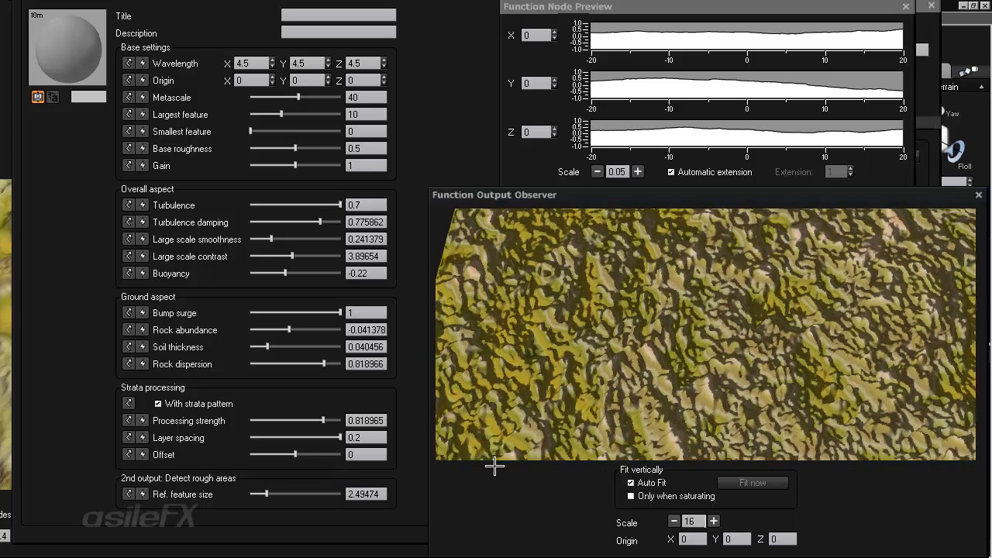
# Set the Ref. feature size to 2, lower it to about 1.23, and raise it to about 2.59.
pyautogui.doubleClick(377, 494)
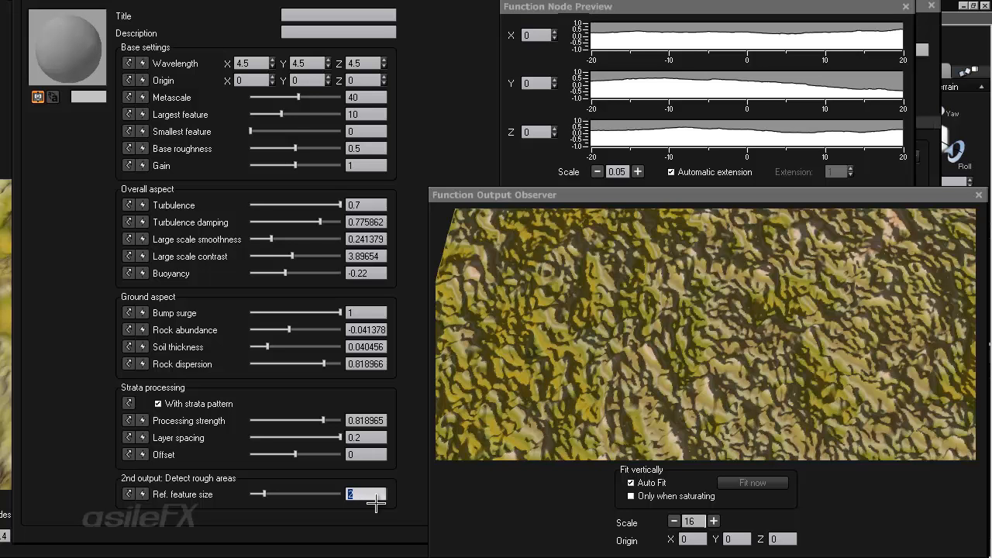
pyautogui.moveTo(264, 494); pyautogui.dragTo(259, 495)
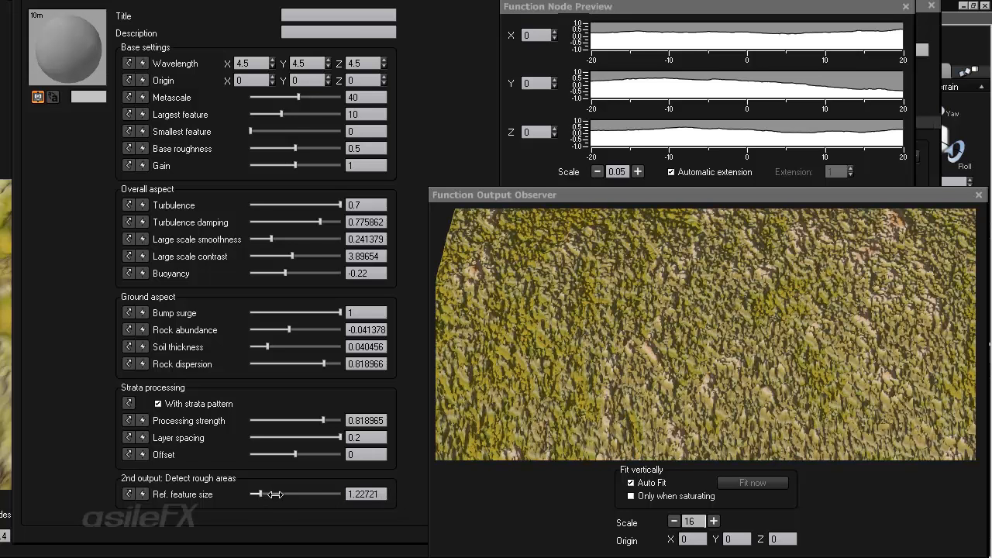
pyautogui.moveTo(282, 493); pyautogui.dragTo(287, 494)
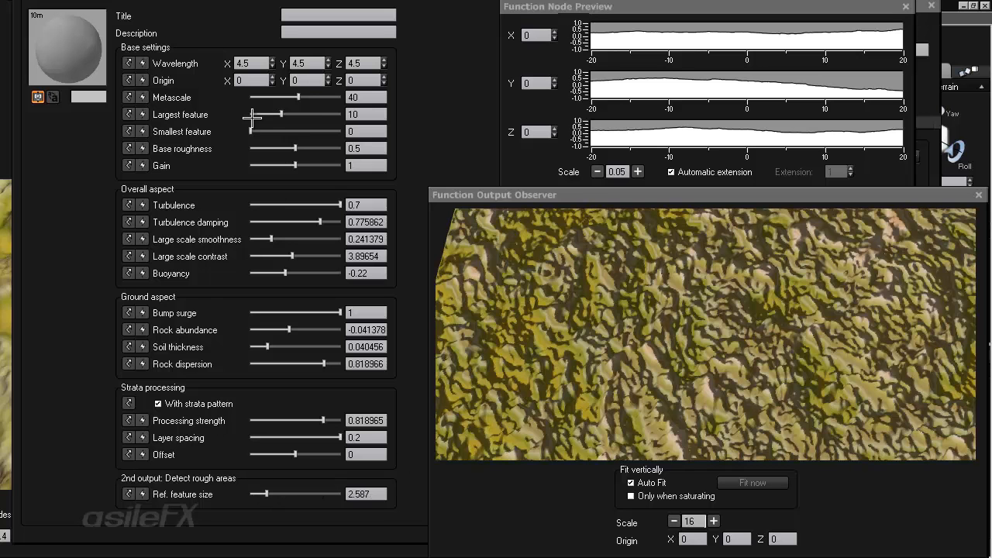
# Inspect the previewed terrain from other angles and set the Ref. feature size to 0.
pyautogui.moveTo(706, 413); pyautogui.dragTo(686, 411)
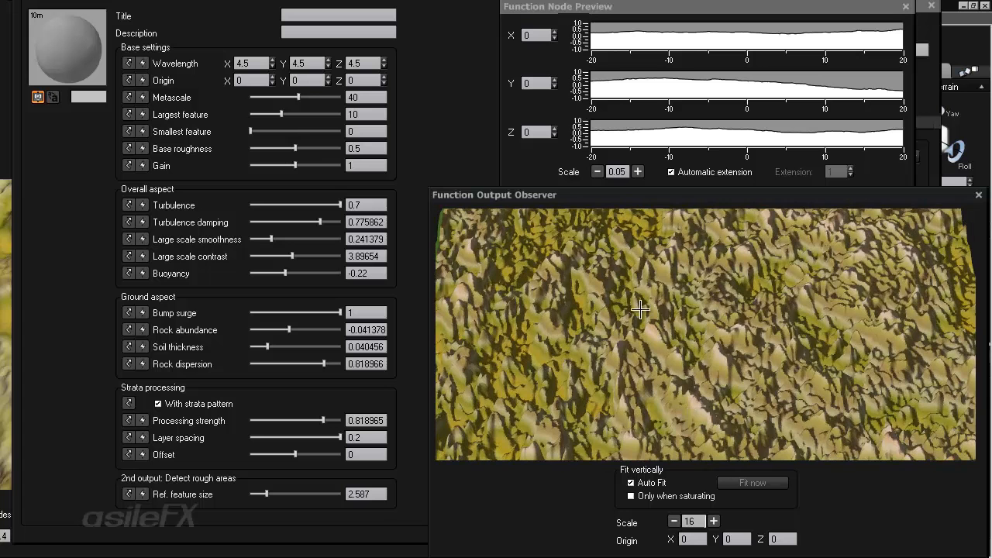
pyautogui.moveTo(681, 343); pyautogui.dragTo(680, 370)
pyautogui.moveTo(265, 494); pyautogui.dragTo(260, 494)
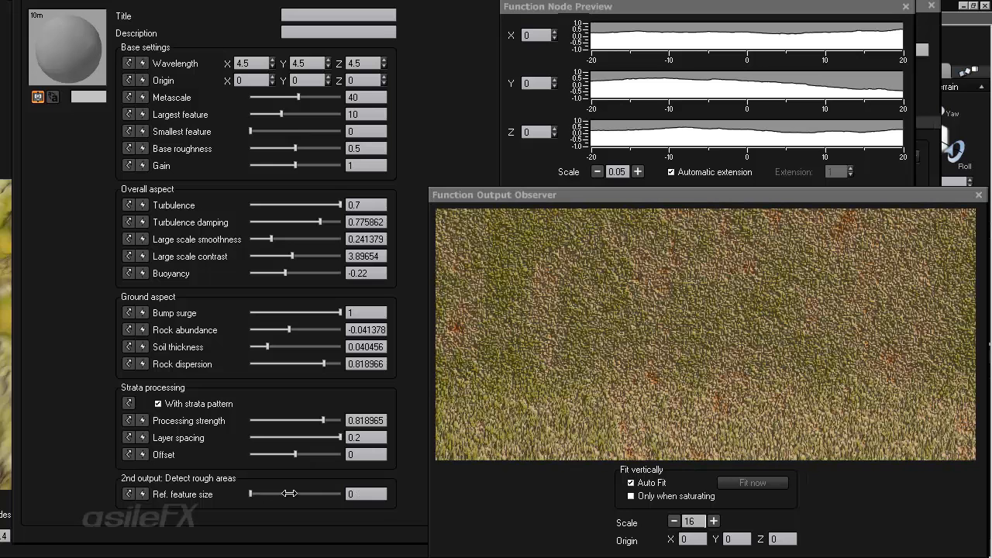
# Delete the link feeding the Altitude node and reconnect it to the Terrain Fractal's Altitude output.
pyautogui.scroll(5, 417, 193)
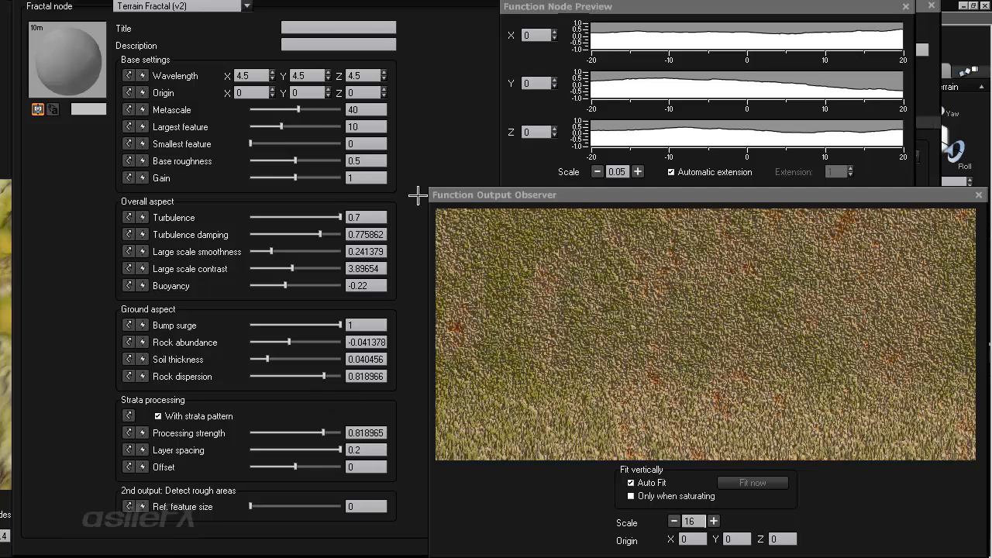
pyautogui.click(333, 116)
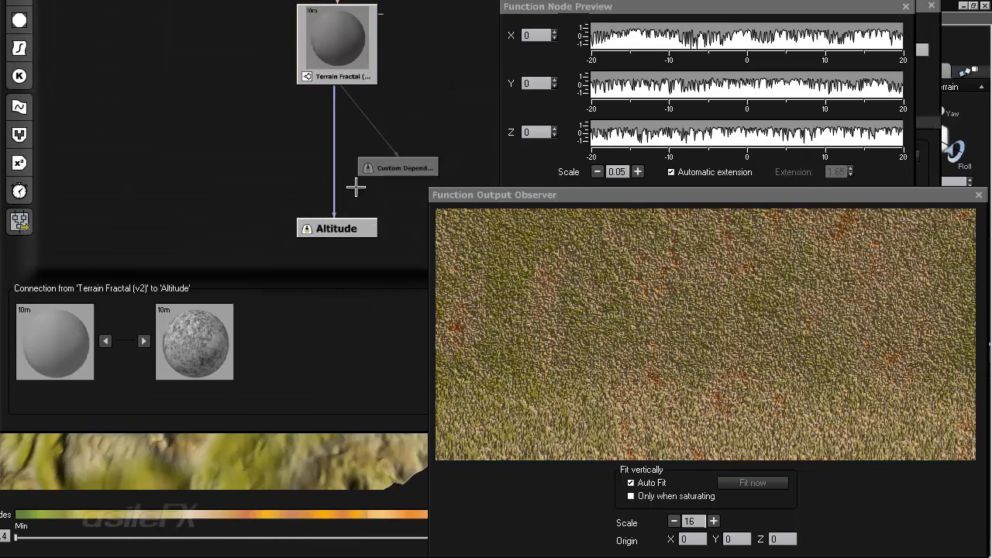
pyautogui.press('Delete')
pyautogui.moveTo(340, 216); pyautogui.dragTo(339, 84)
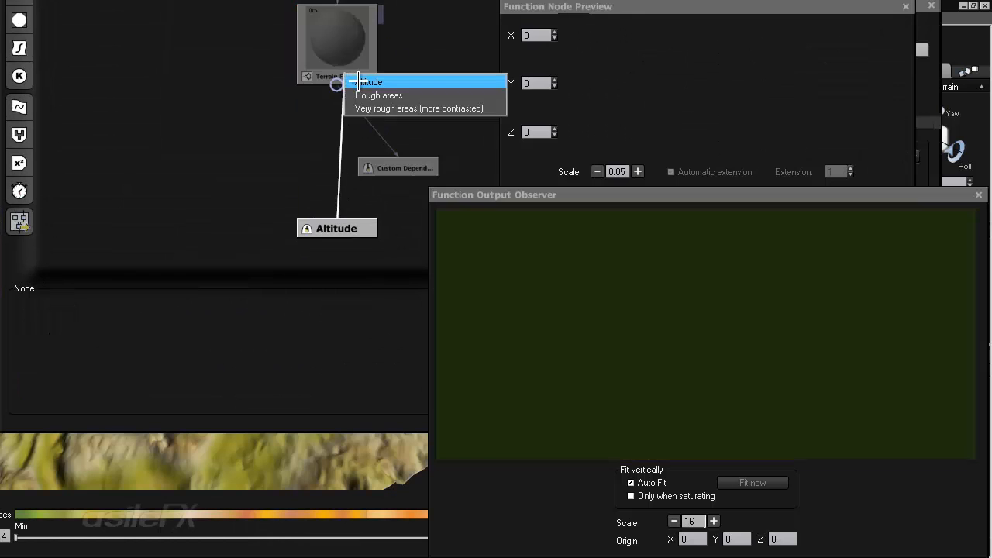
pyautogui.click(357, 83)
# Orbit the previewed terrain and reduce the function output preview's scale to 4.
pyautogui.moveTo(574, 333); pyautogui.dragTo(648, 314)
pyautogui.click(673, 521)
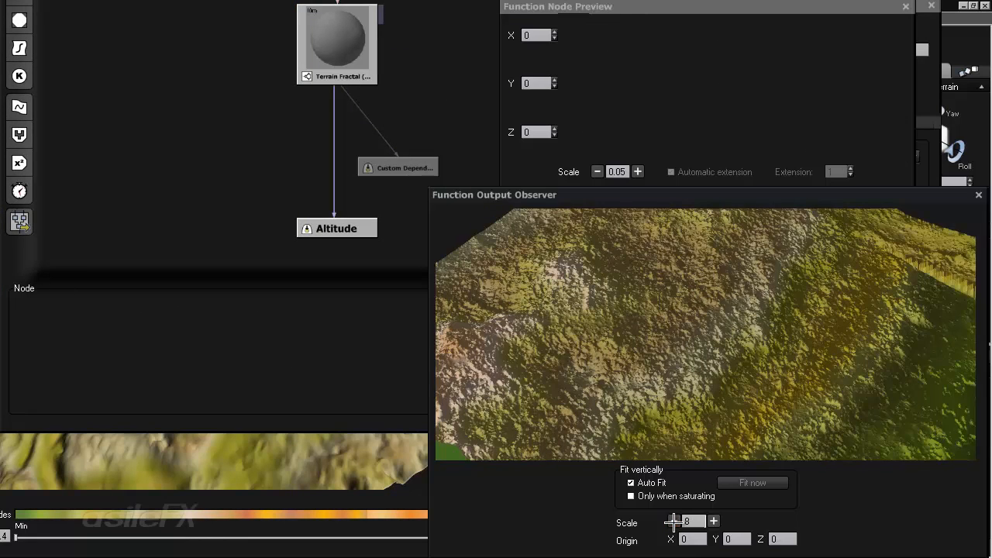
pyautogui.click(672, 522)
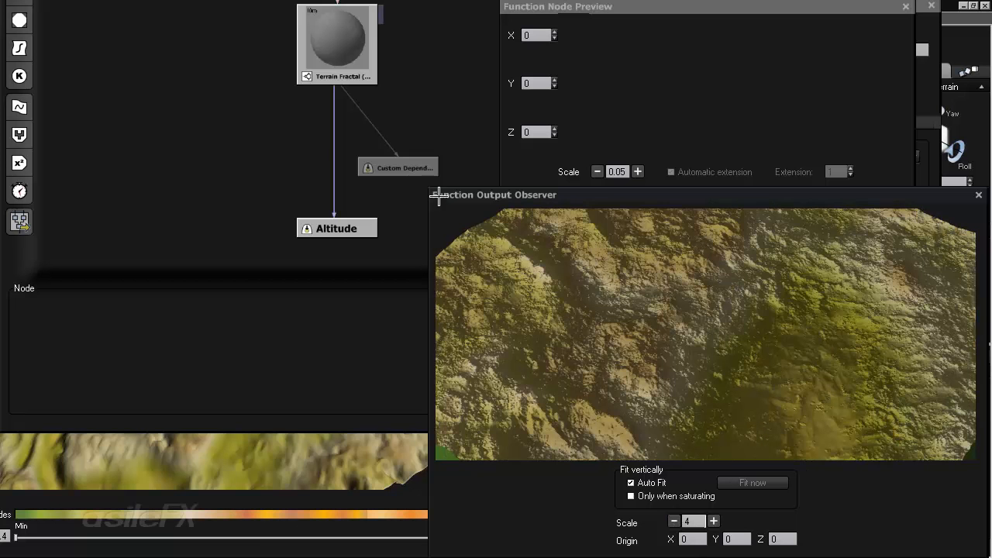
# Select the Terrain Fractal node and lower its Bump surge to about 0.83.
pyautogui.moveTo(290, 153); pyautogui.dragTo(121, 162)
pyautogui.click(192, 54)
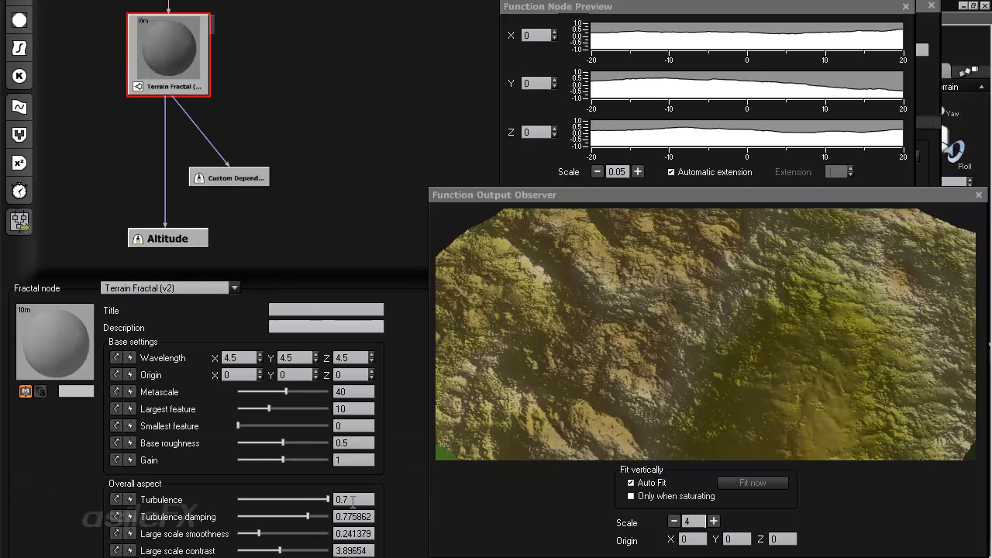
pyautogui.scroll(-3, 399, 498)
pyautogui.scroll(-1, 395, 421)
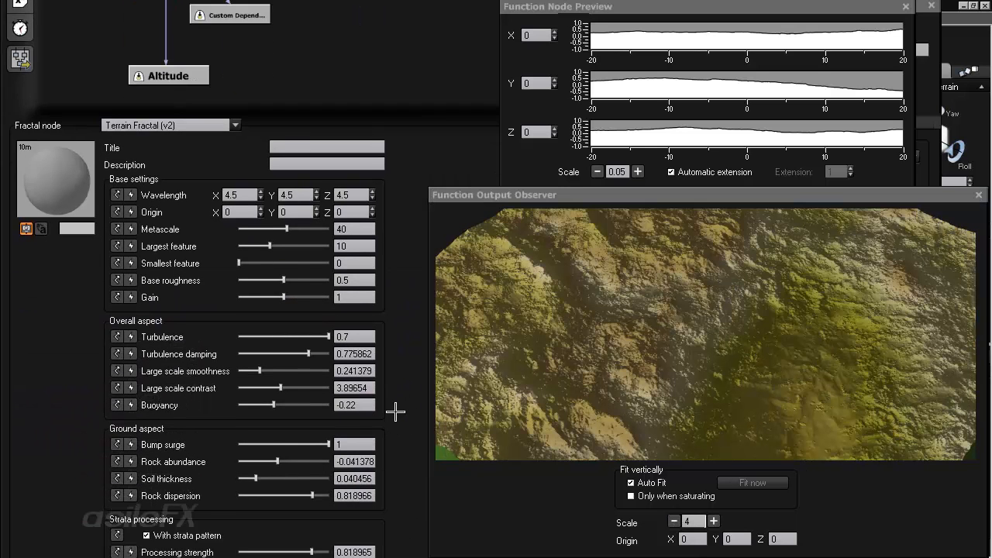
pyautogui.moveTo(327, 426); pyautogui.dragTo(315, 423)
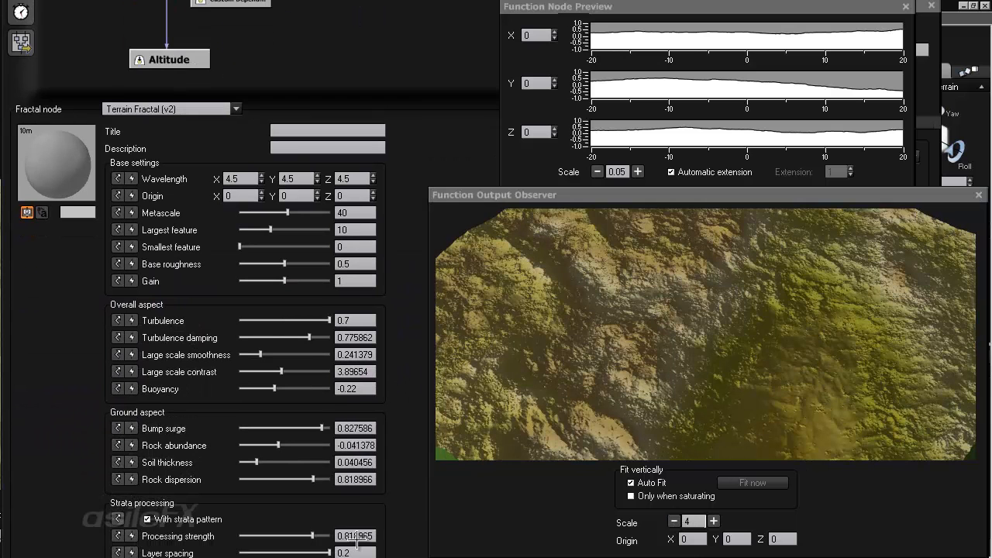
# Lower the Terrain Fractal's Rock dispersion.
pyautogui.scroll(-2, 385, 438)
pyautogui.scroll(1, 381, 407)
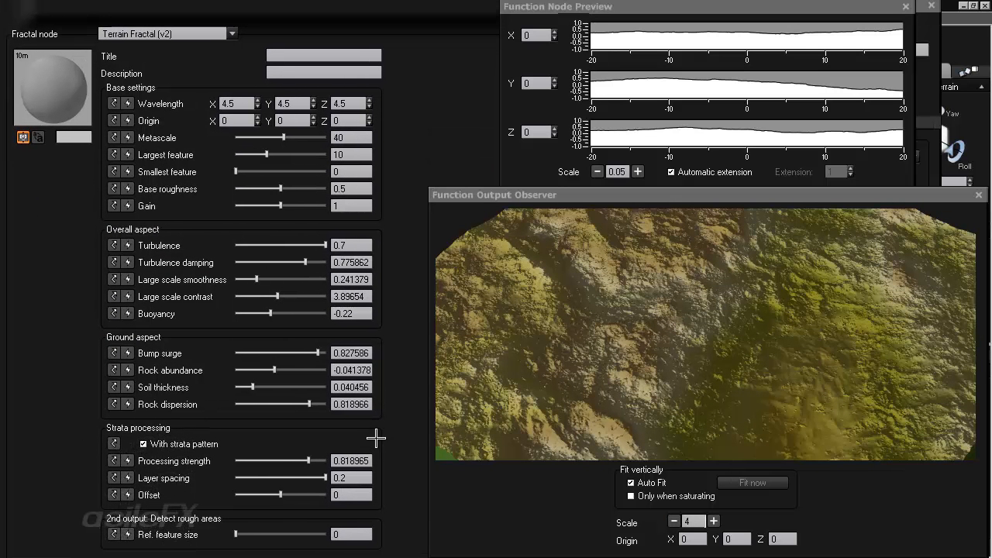
pyautogui.moveTo(316, 404); pyautogui.dragTo(296, 404)
# Add a second Custom Dependency output node and connect it to the Terrain Fractal's Very rough areas (more contrasted) output.
pyautogui.scroll(2, 386, 448)
pyautogui.moveTo(386, 448); pyautogui.dragTo(390, 557)
pyautogui.click(325, 175)
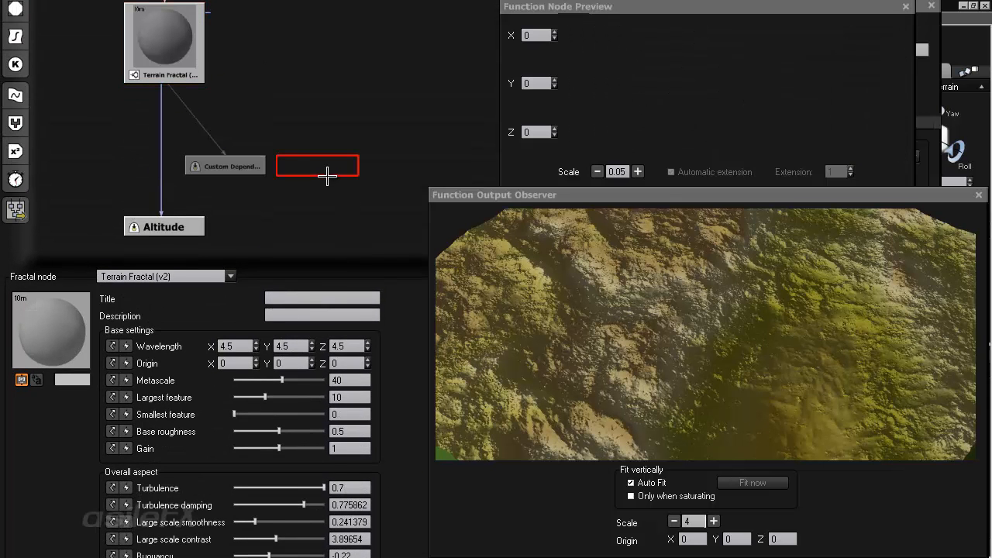
pyautogui.rightClick(312, 162)
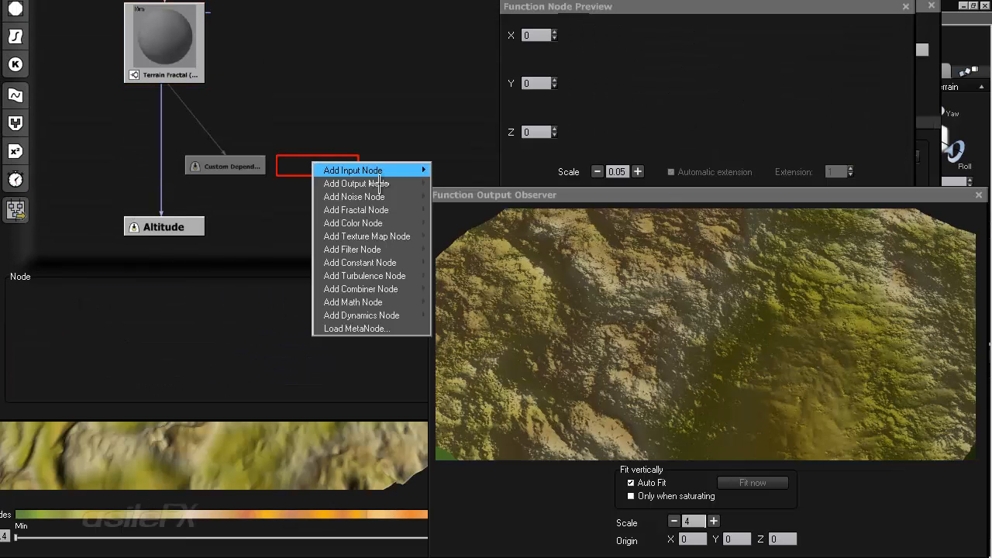
pyautogui.click(477, 190)
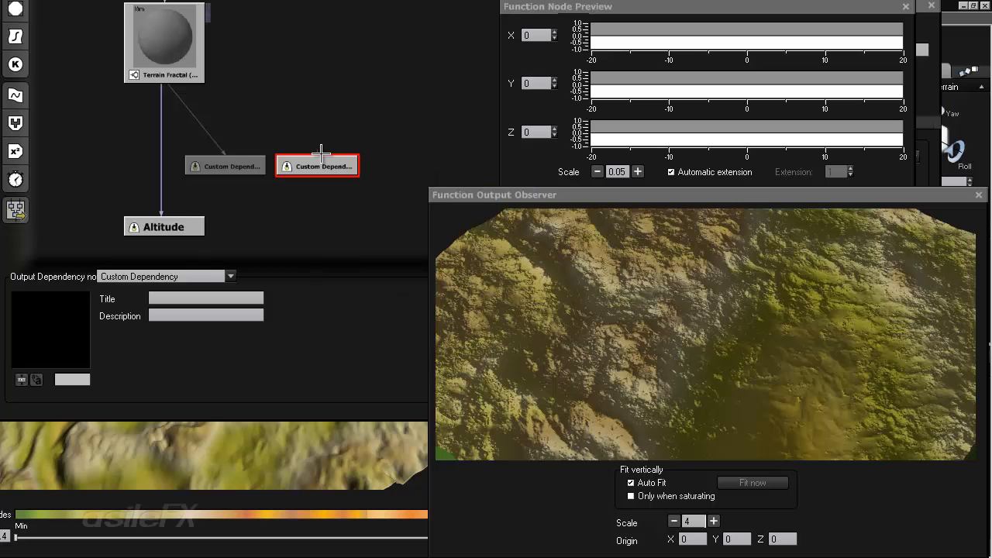
pyautogui.moveTo(317, 152); pyautogui.dragTo(155, 60)
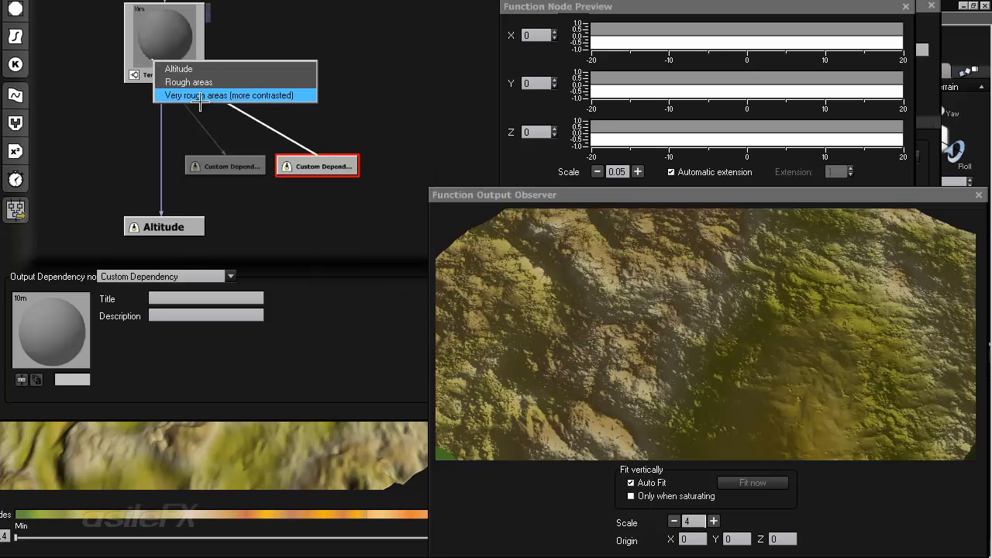
pyautogui.click(291, 95)
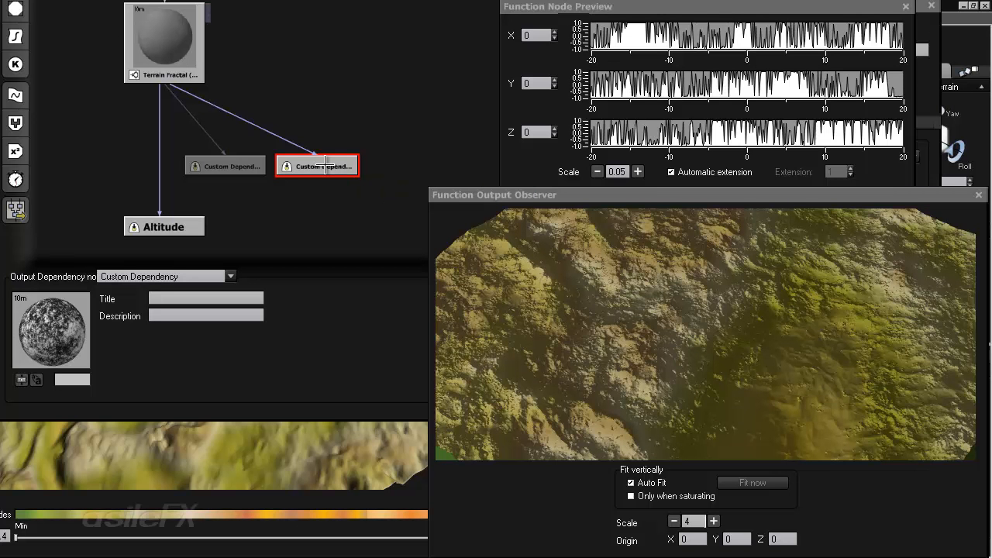
# Title the new Custom Dependency node "[] Contrast" and the one beside it "[] Rough".
pyautogui.moveTo(280, 164); pyautogui.dragTo(319, 184, button='middle')
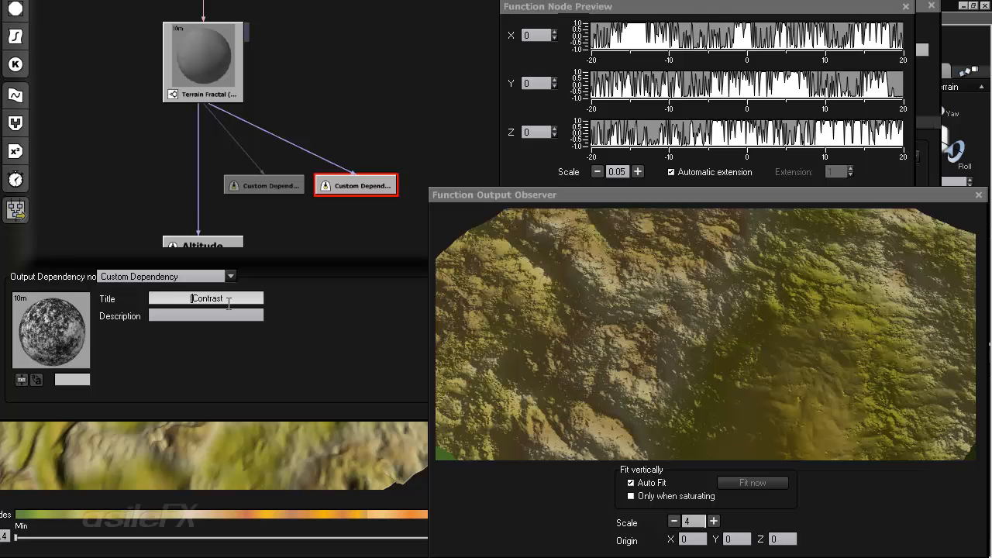
pyautogui.click(284, 186)
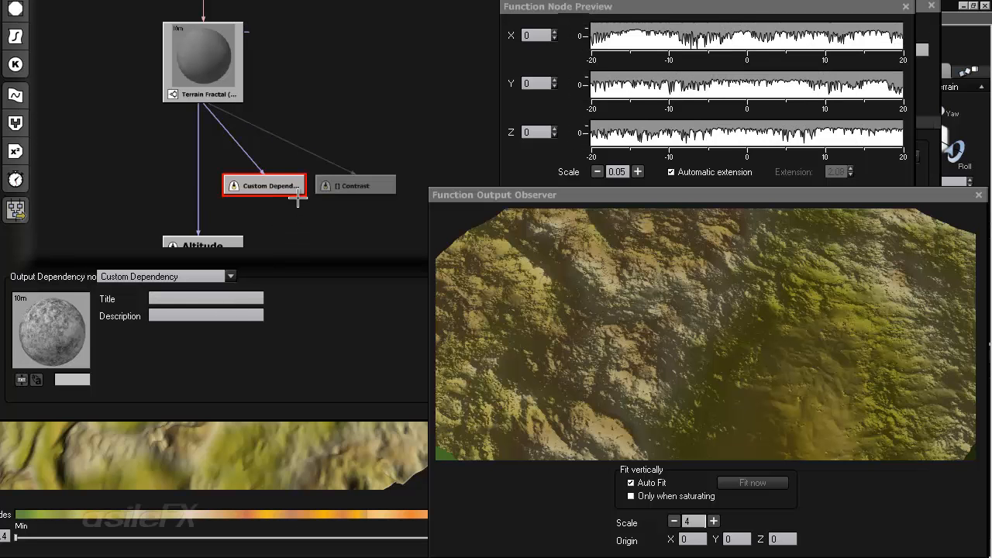
pyautogui.click(243, 299)
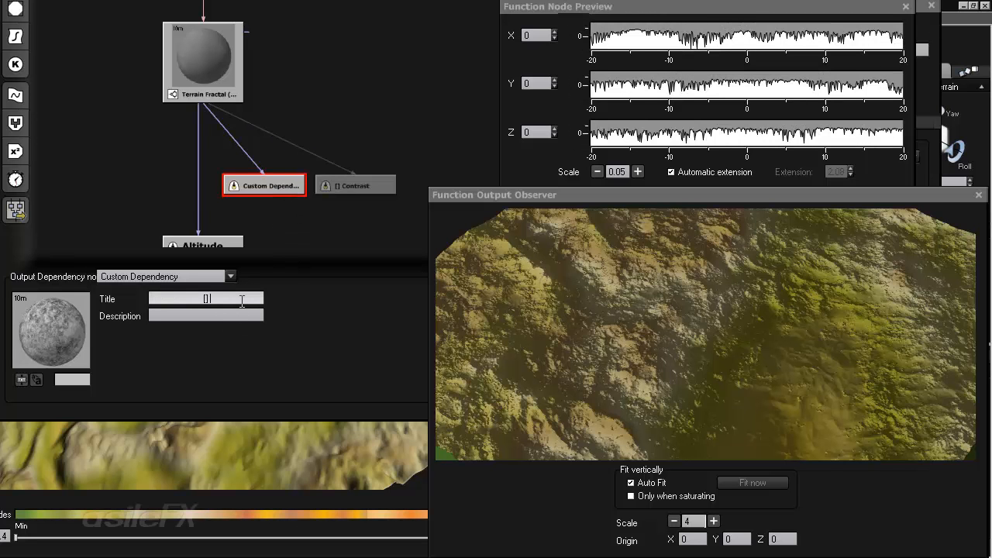
pyautogui.press('Return')
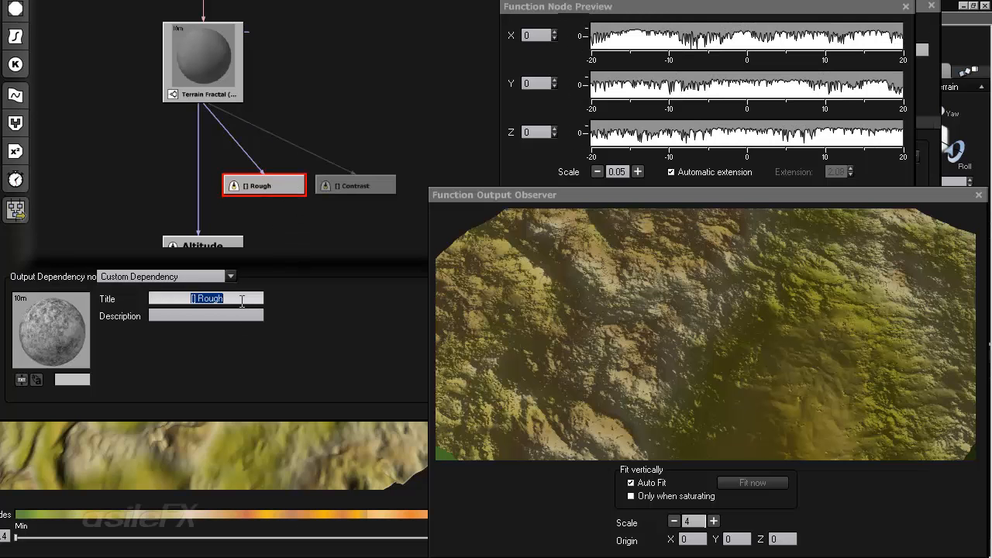
# Accept the terrain's function graph and the terrain editor changes to return to the scene.
pyautogui.moveTo(336, 323); pyautogui.dragTo(276, 350)
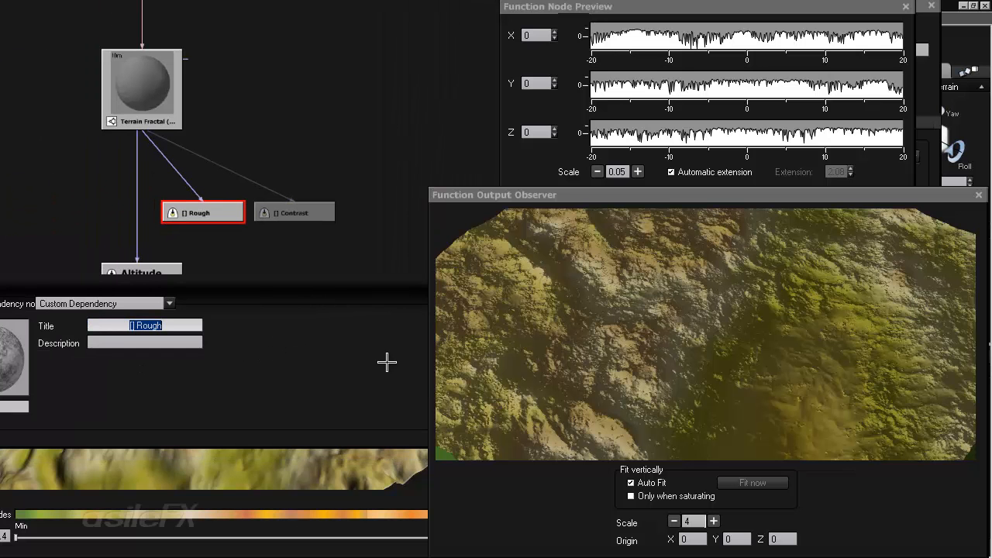
pyautogui.moveTo(386, 362); pyautogui.dragTo(207, 385)
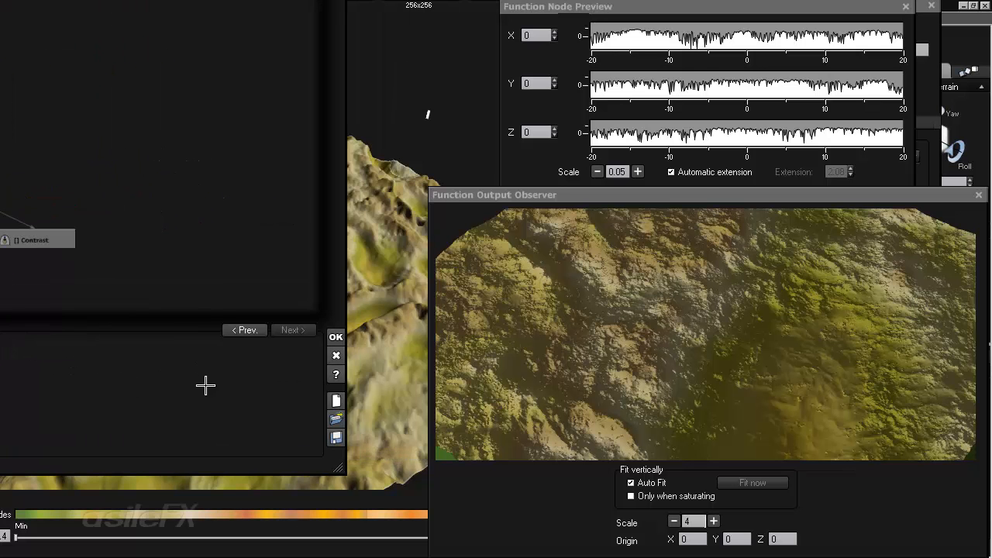
pyautogui.click(349, 335)
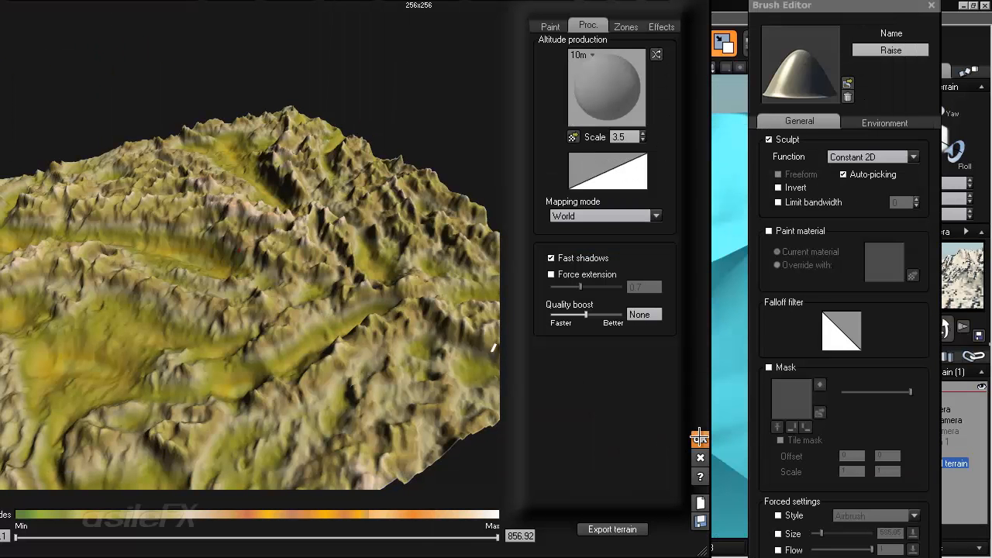
pyautogui.click(700, 439)
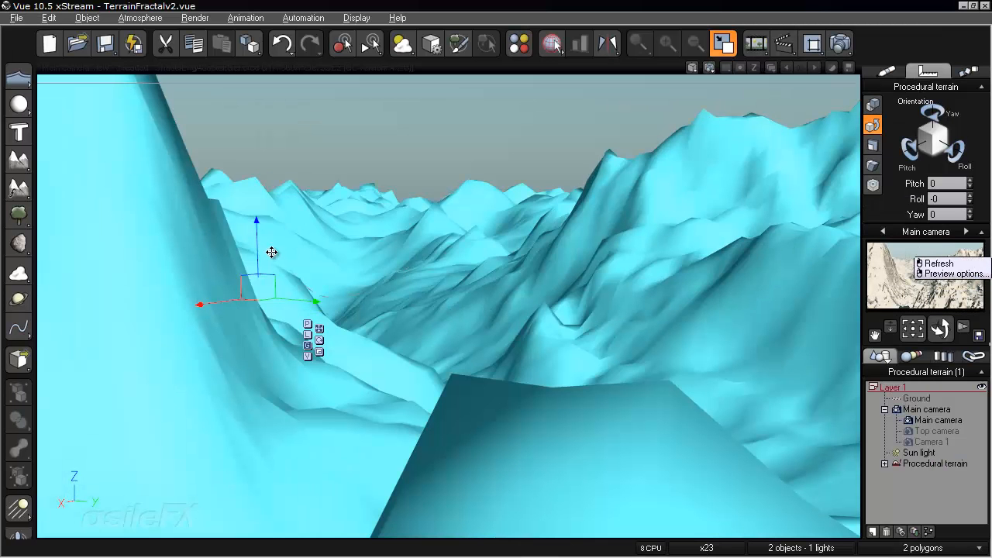
# Scale the procedural terrain down vertically, undo the second reduction, and reframe the camera view.
pyautogui.moveTo(258, 231); pyautogui.dragTo(267, 279)
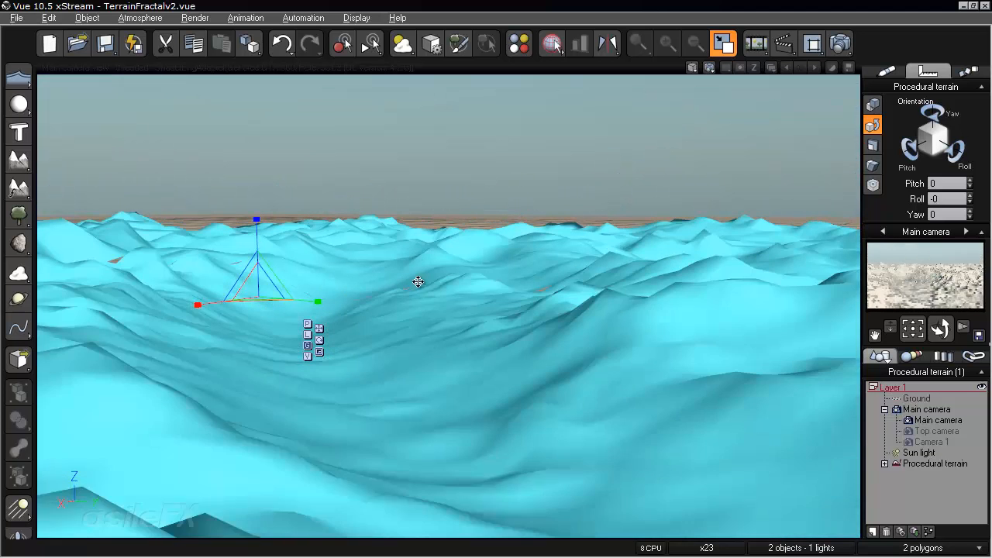
pyautogui.moveTo(256, 223); pyautogui.dragTo(262, 239)
pyautogui.hotkey('ctrl', 'z')
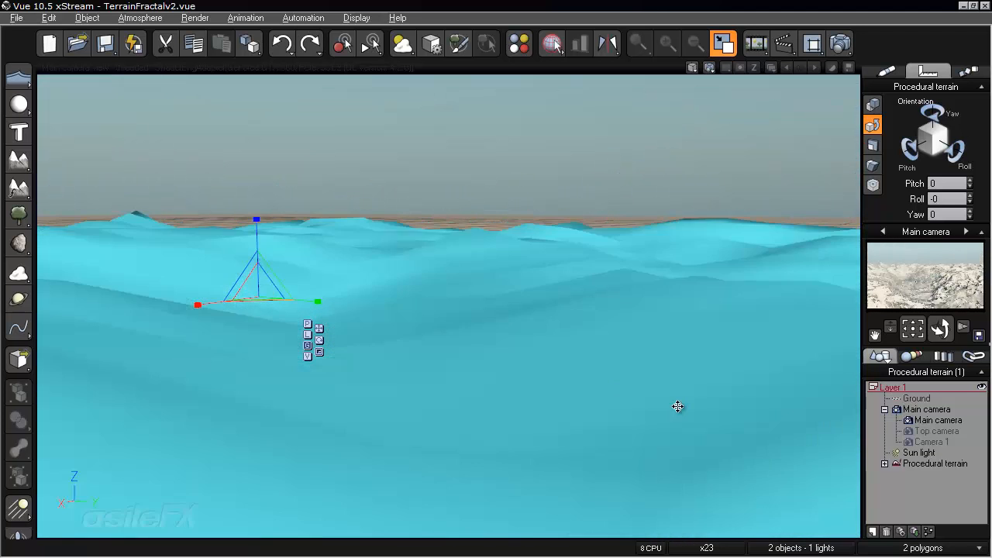
pyautogui.moveTo(552, 415); pyautogui.dragTo(782, 427, button='right')
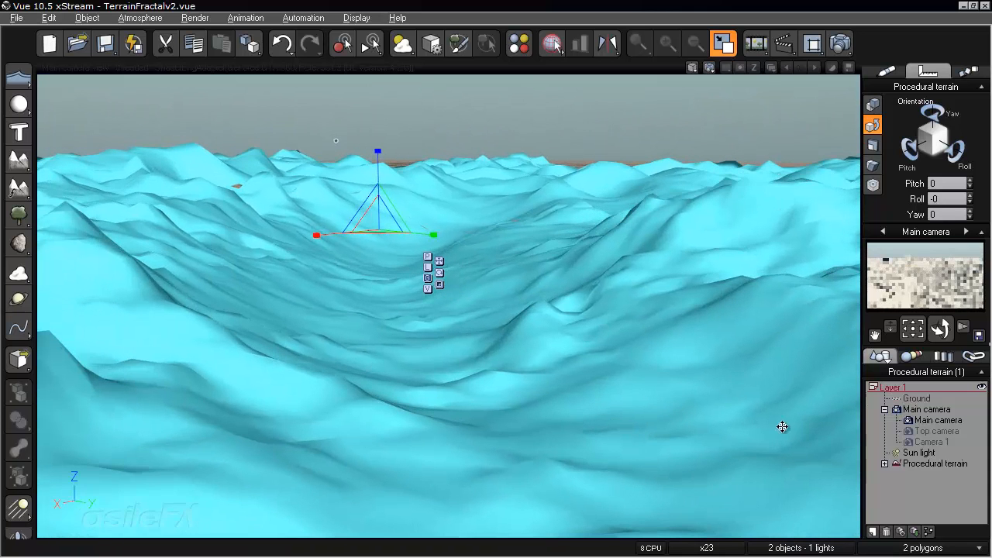
# Assign the Grey-Brown Rock material from the Rocks collection to the procedural terrain.
pyautogui.click(932, 464)
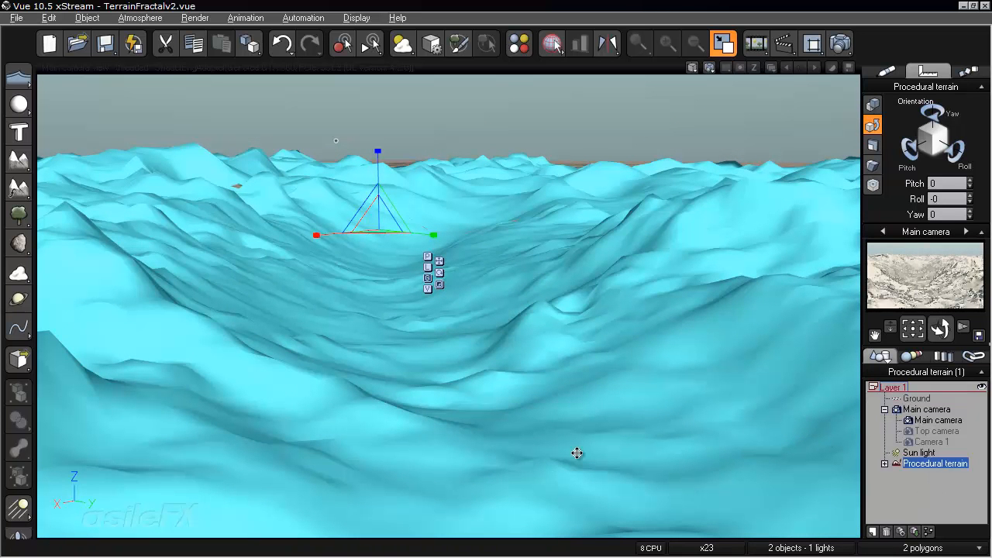
pyautogui.click(890, 71)
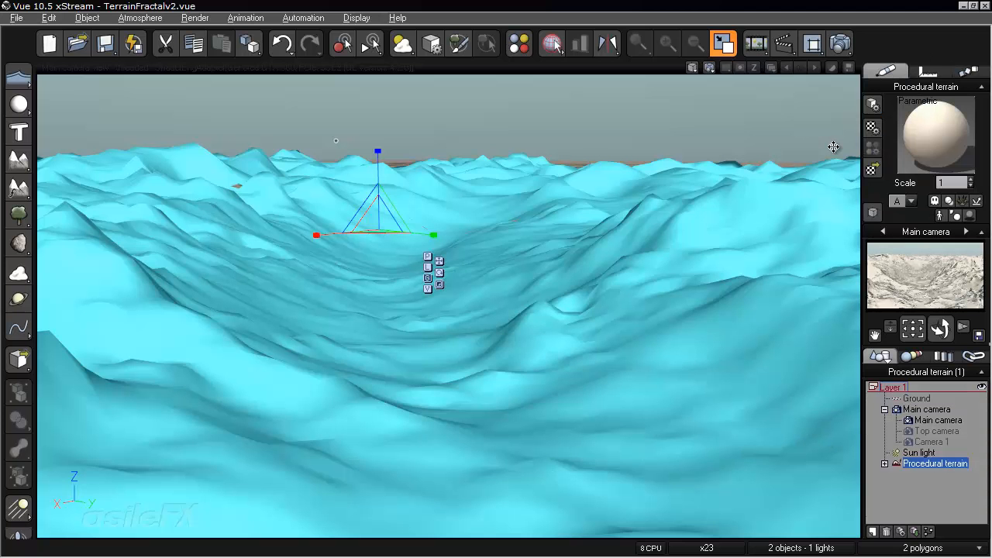
pyautogui.click(872, 167)
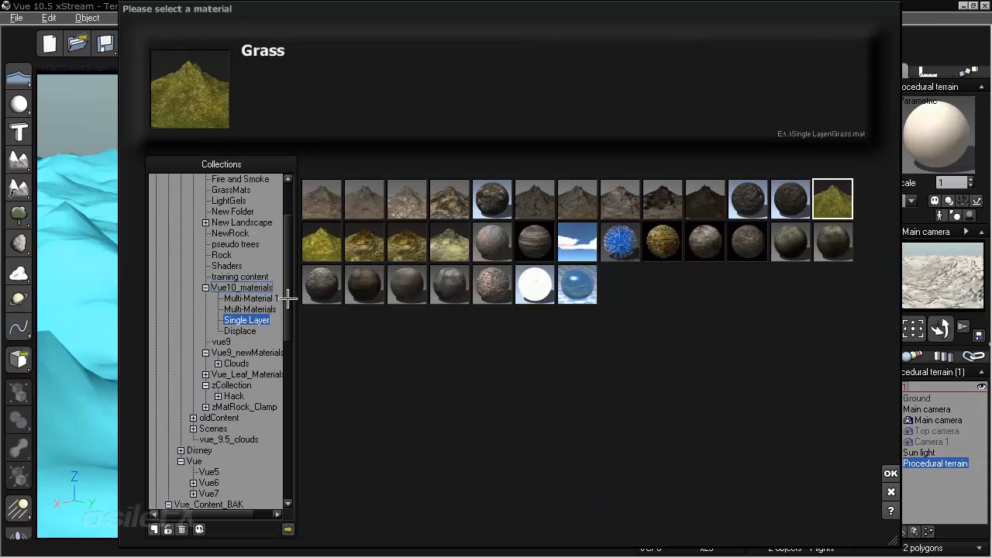
pyautogui.moveTo(283, 295); pyautogui.dragTo(287, 243)
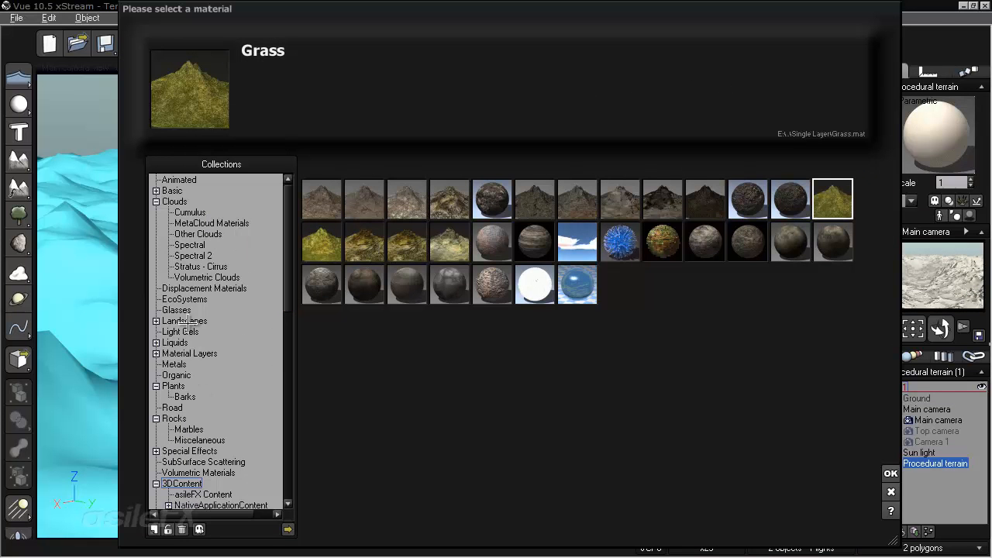
pyautogui.click(175, 418)
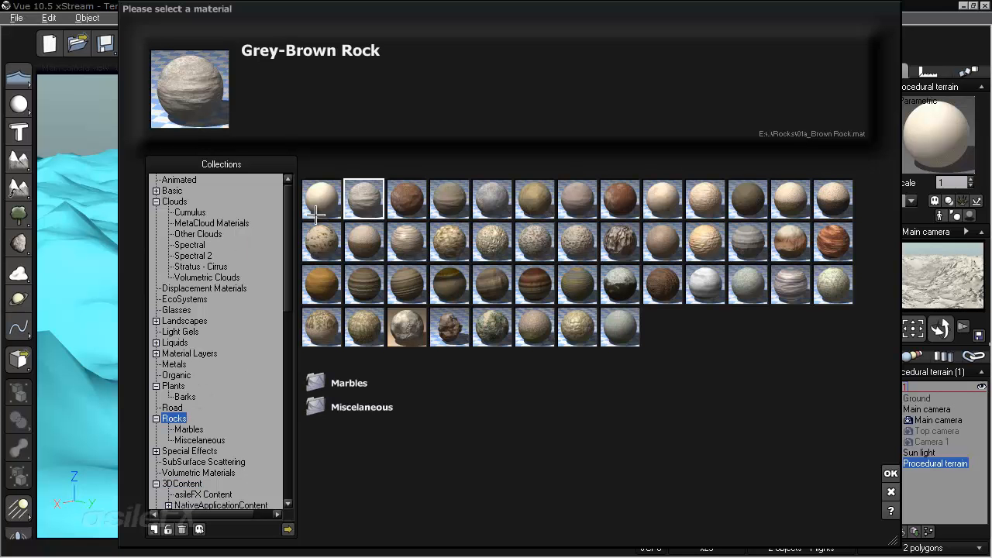
pyautogui.click(888, 472)
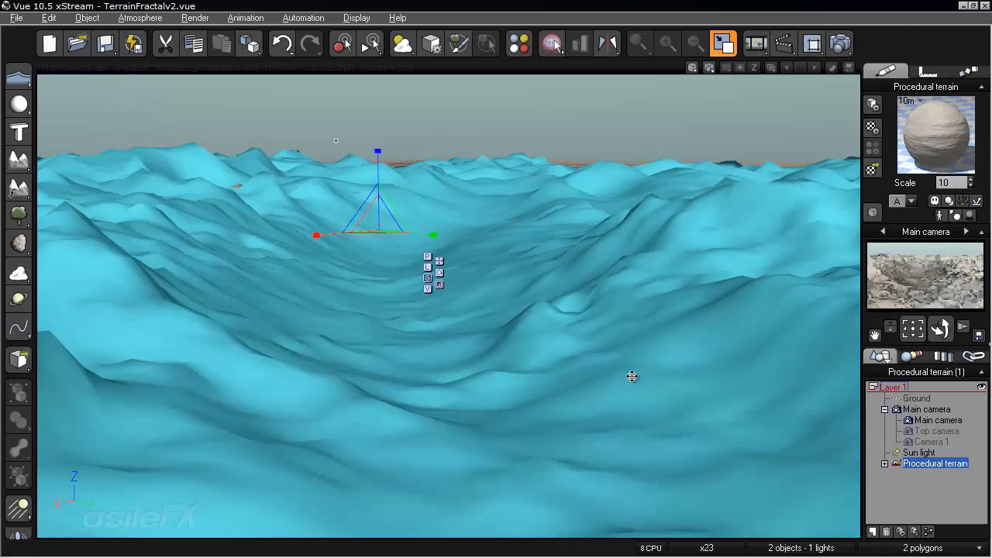
# Edit the terrain's material and add the Grass material from the Landscapes collection as a layer above Grey-Brown Rock.
pyautogui.rightClick(941, 135)
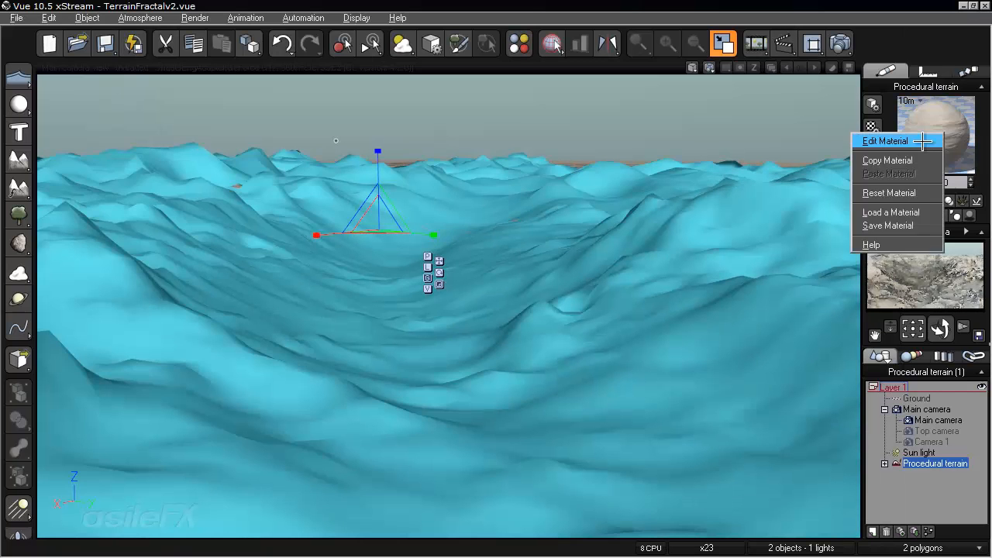
pyautogui.click(885, 141)
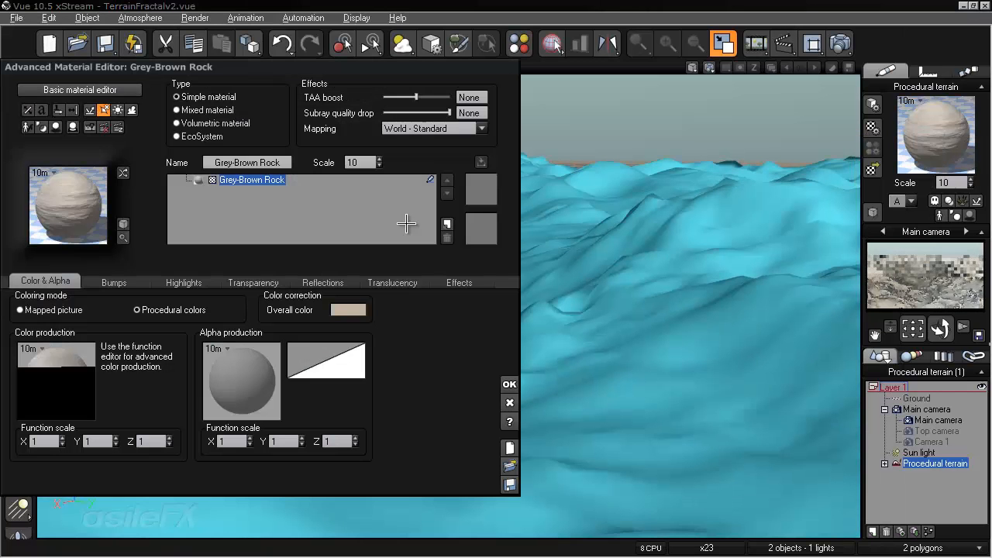
pyautogui.click(446, 222)
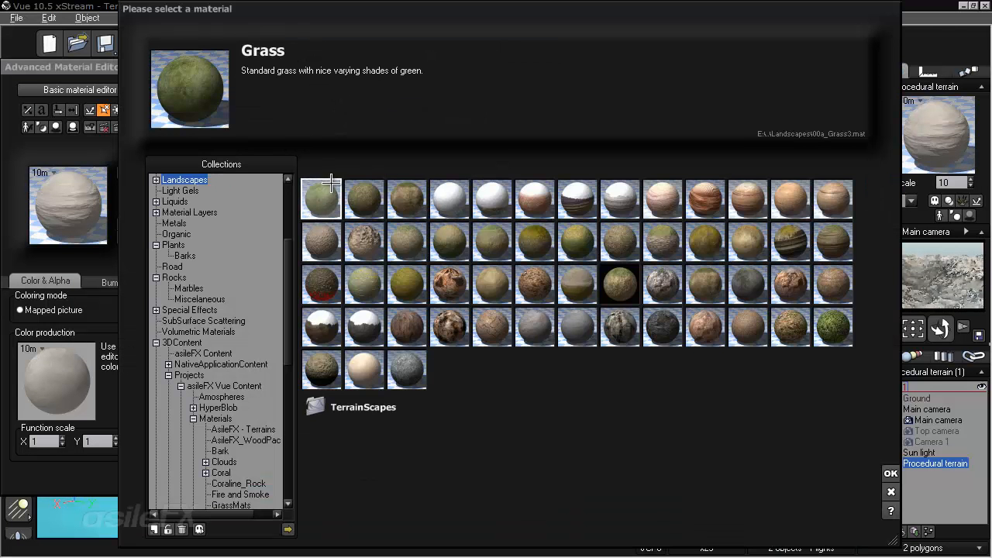
pyautogui.click(890, 472)
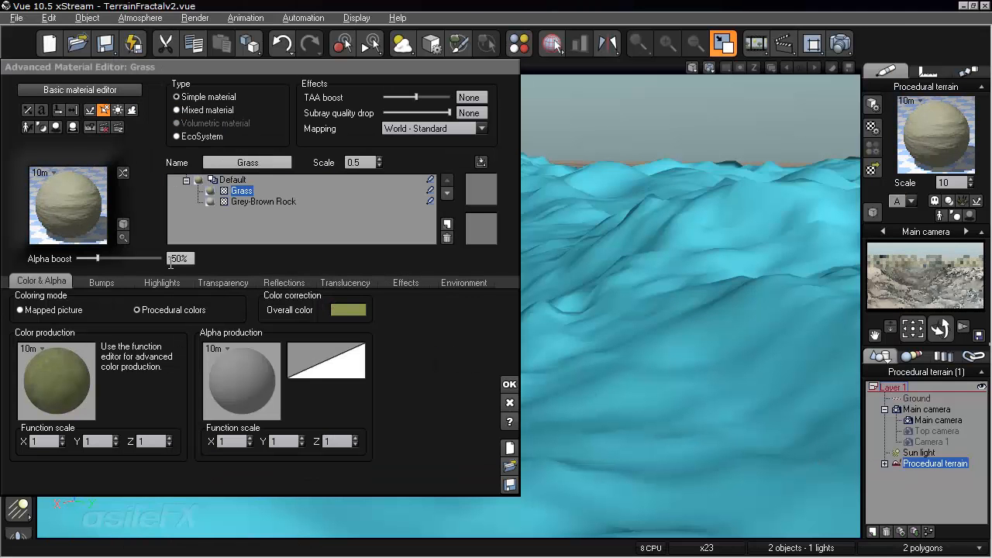
# Set the Grass layer's alpha boost to 0% and accept the layered material.
pyautogui.write('00')
pyautogui.press('Return')
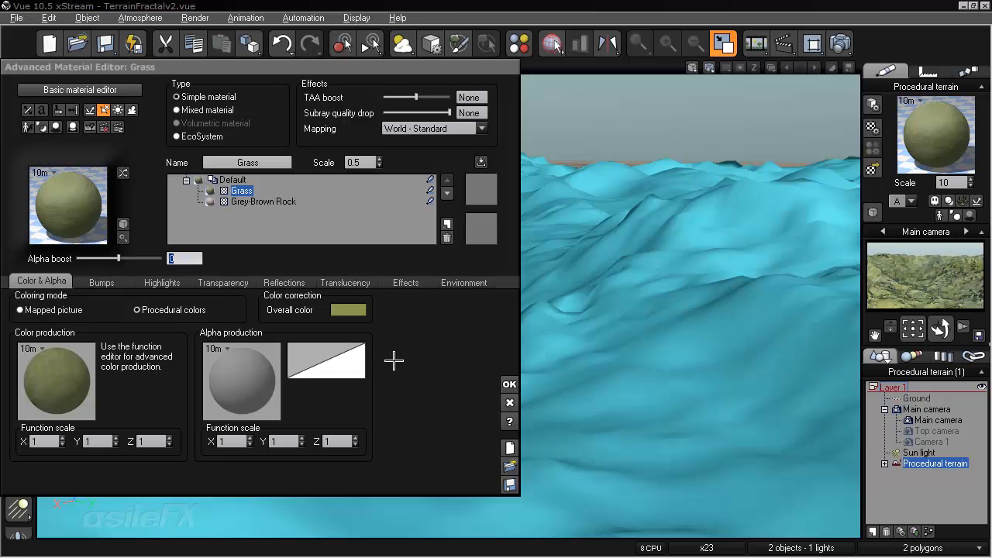
pyautogui.click(510, 385)
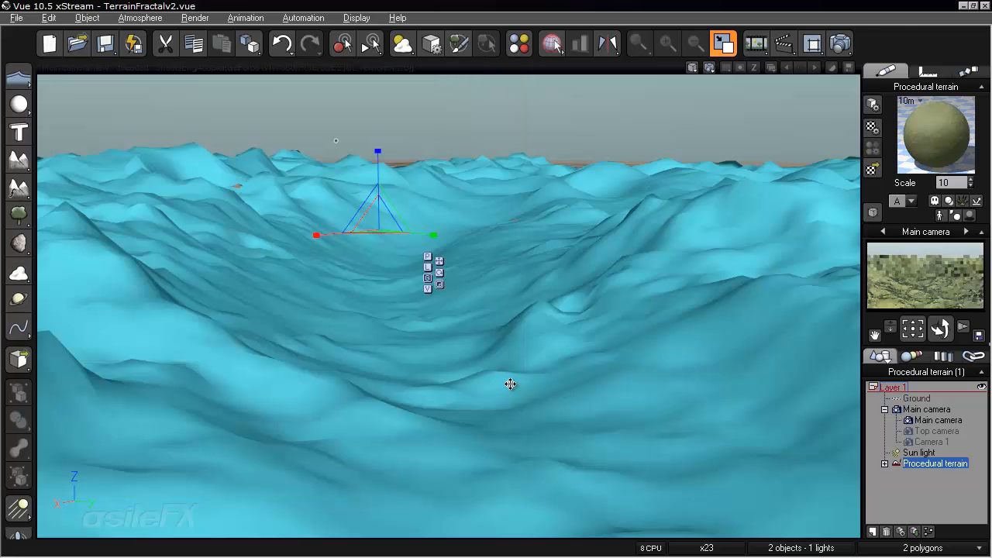
pyautogui.doubleClick(622, 285)
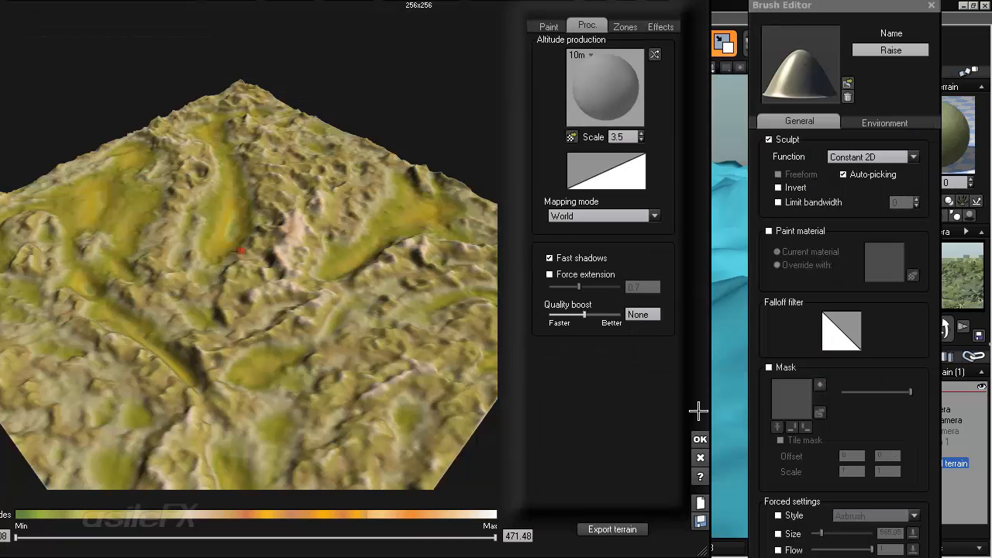
pyautogui.click(700, 438)
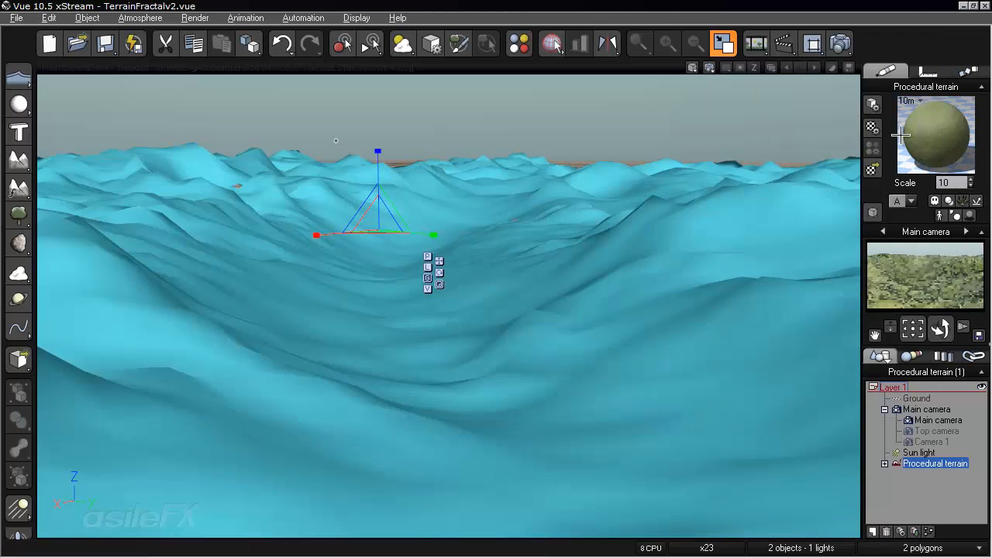
# Examine the Layer painting node feeding Alpha in the Grass layer's alpha function graph and return to the material editor.
pyautogui.rightClick(934, 129)
pyautogui.click(806, 120)
pyautogui.rightClick(244, 367)
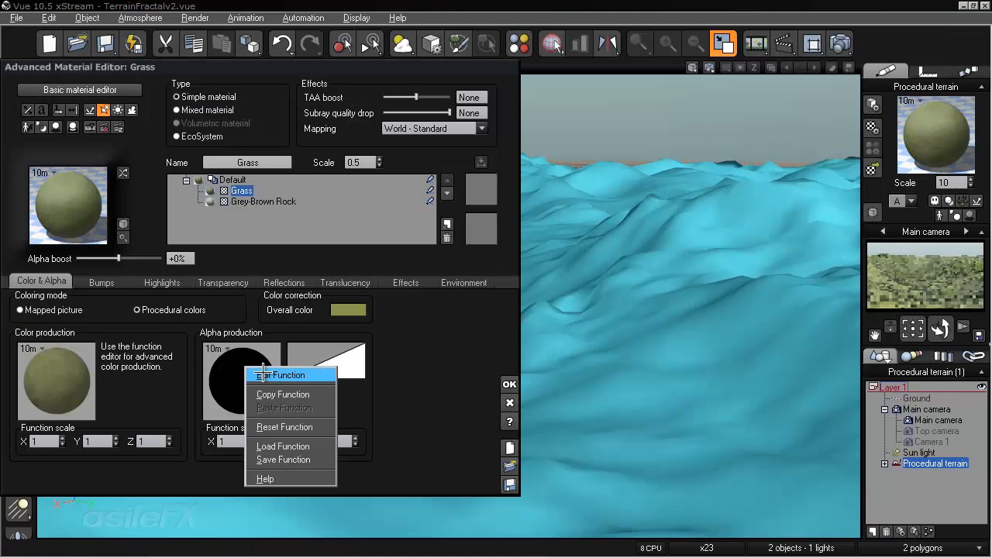
pyautogui.click(283, 376)
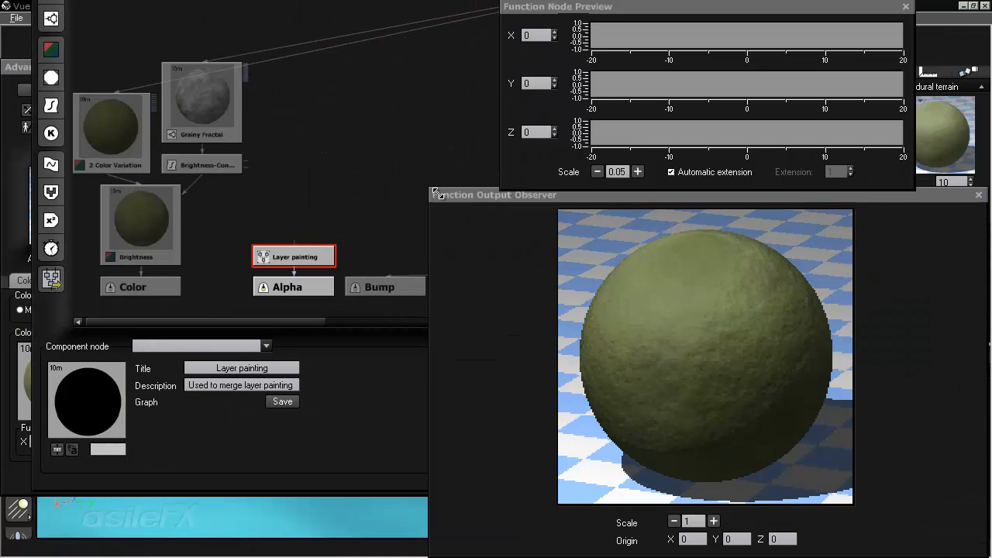
pyautogui.moveTo(436, 195); pyautogui.dragTo(664, 353)
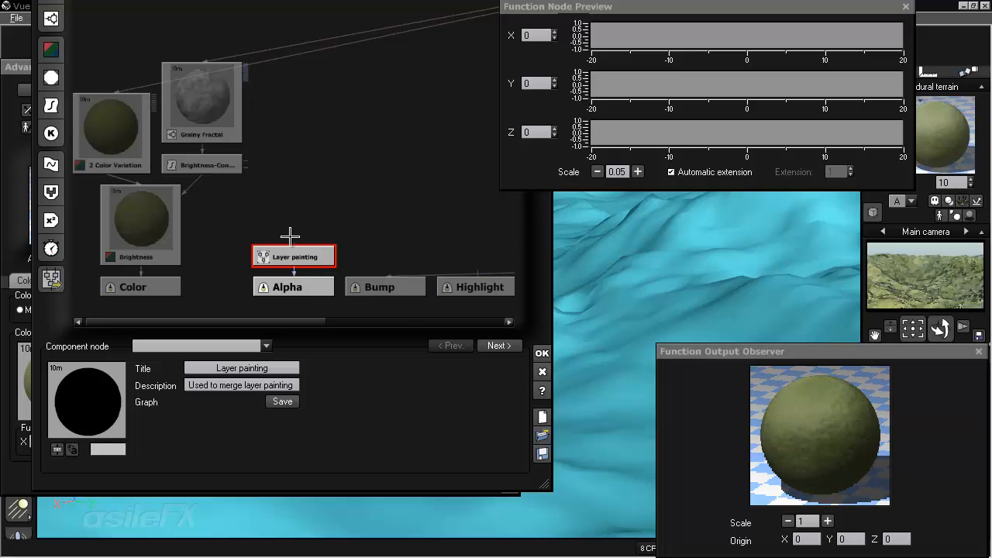
pyautogui.click(290, 235)
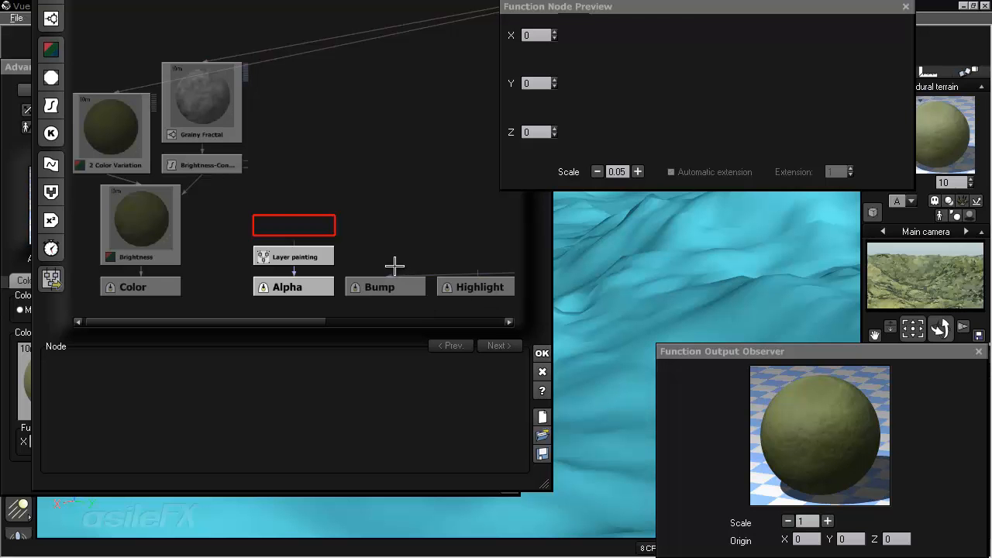
pyautogui.click(543, 353)
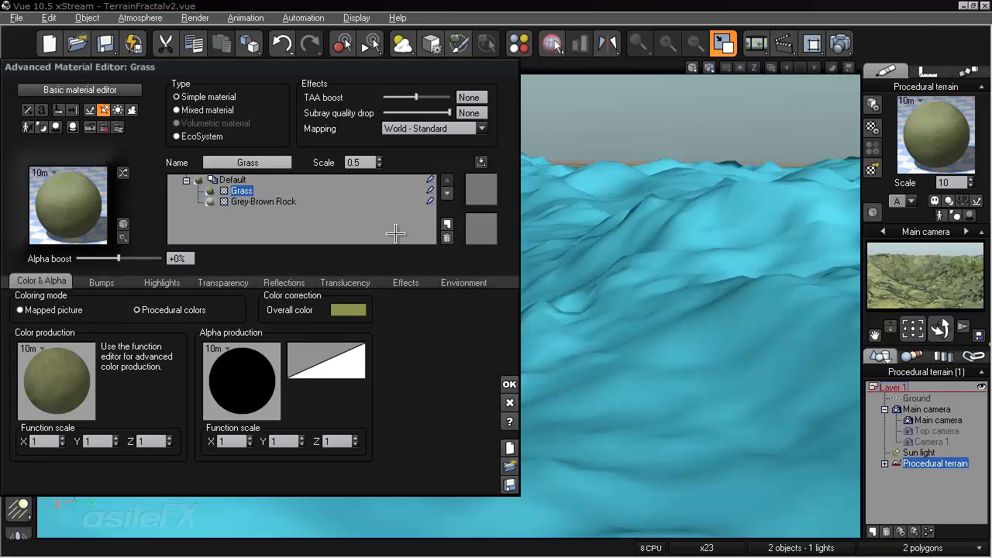
# Add the Grass Variations material from the Landscapes collection as the top layer, set its alpha boost to -100% and accept the material.
pyautogui.click(448, 226)
pyautogui.click(364, 199)
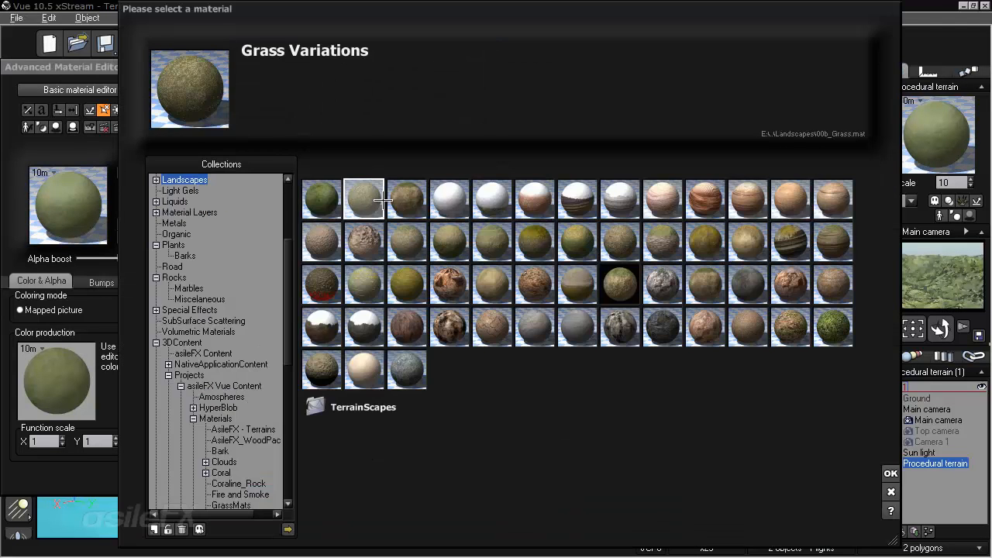
pyautogui.click(891, 473)
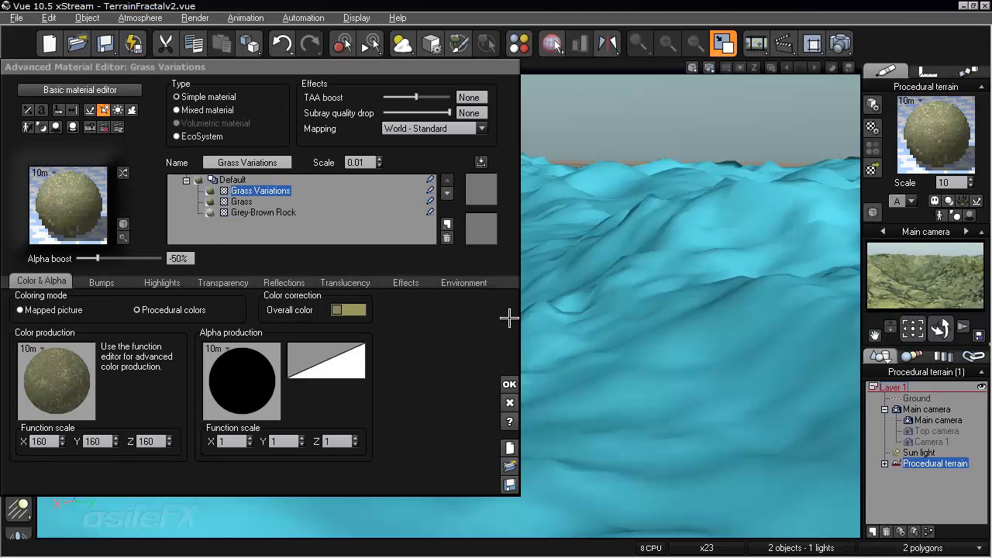
pyautogui.moveTo(97, 258); pyautogui.dragTo(77, 259)
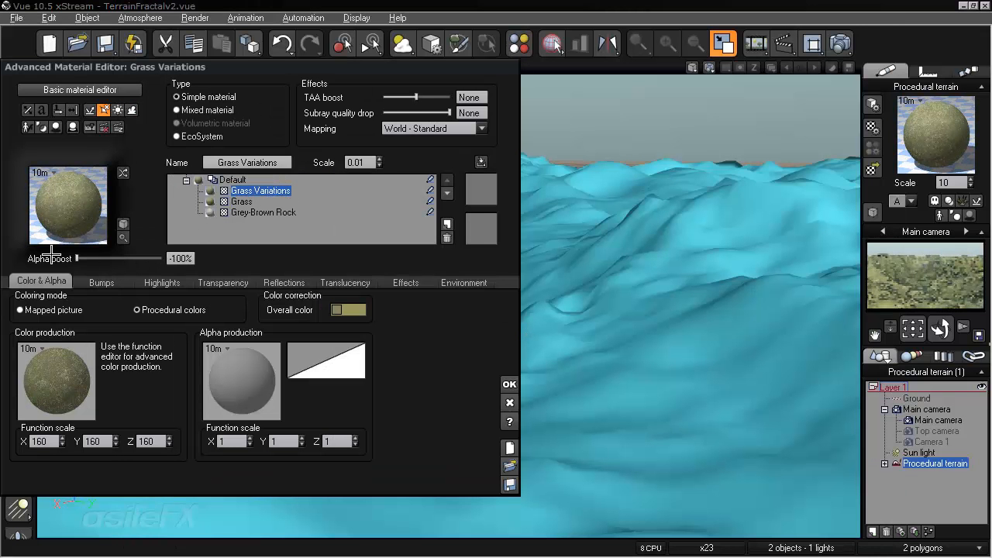
pyautogui.click(509, 385)
pyautogui.doubleClick(562, 328)
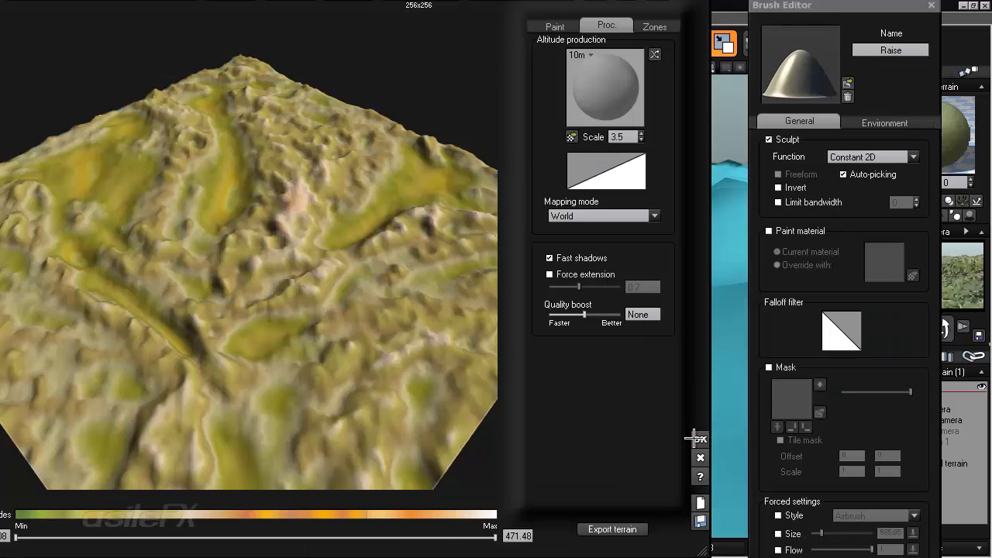
pyautogui.click(696, 438)
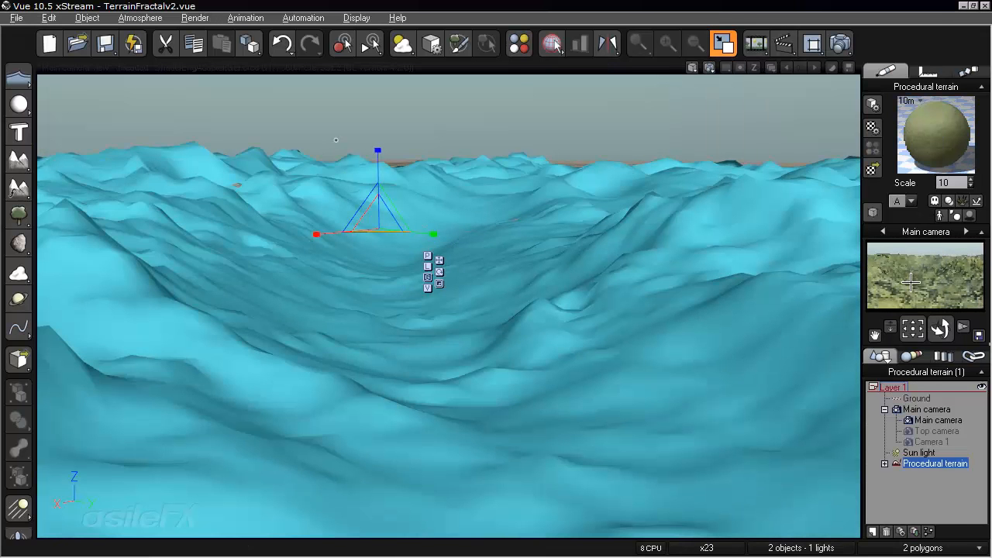
# Reopen the terrain's material and add an External Dependency input node to the Grass layer's alpha function graph.
pyautogui.rightClick(929, 124)
pyautogui.click(837, 129)
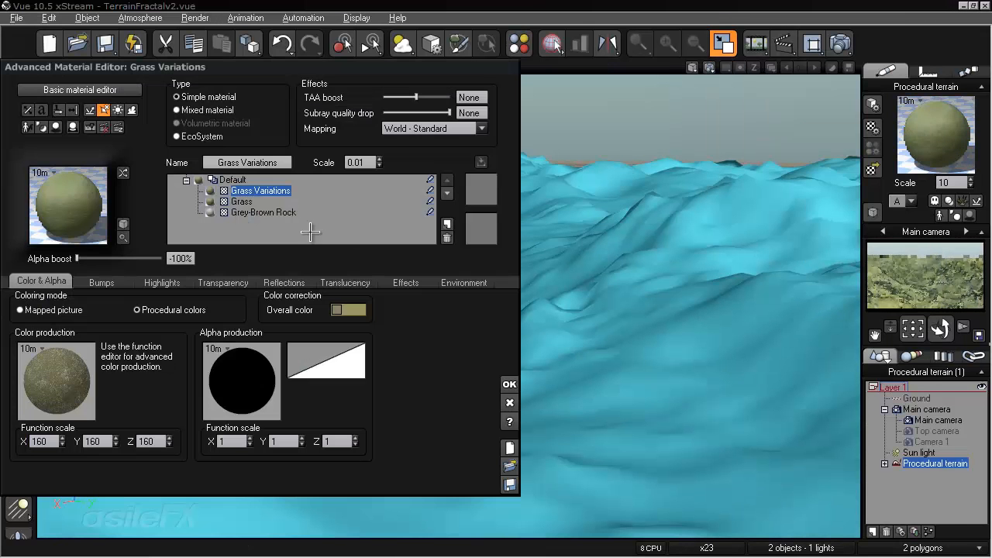
pyautogui.click(240, 201)
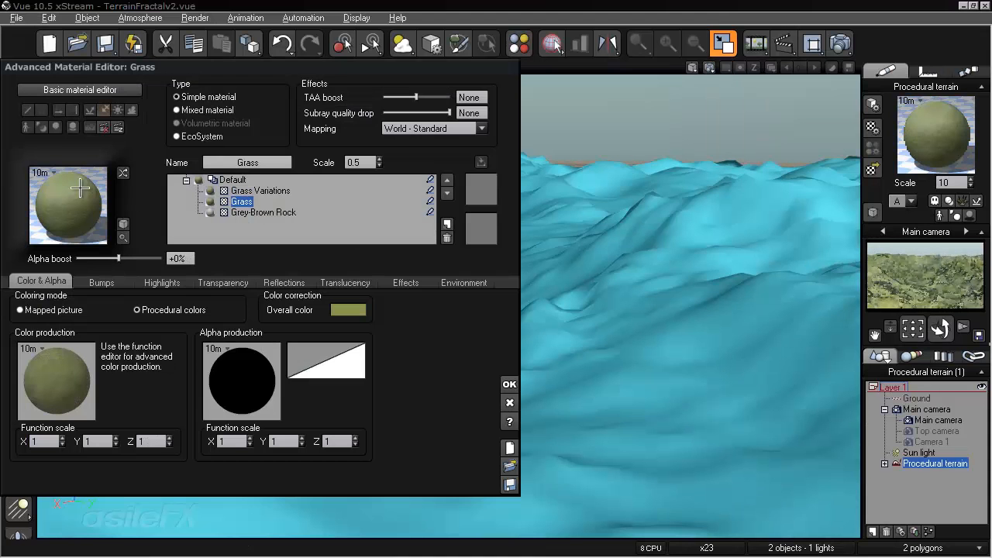
pyautogui.rightClick(230, 383)
pyautogui.click(241, 391)
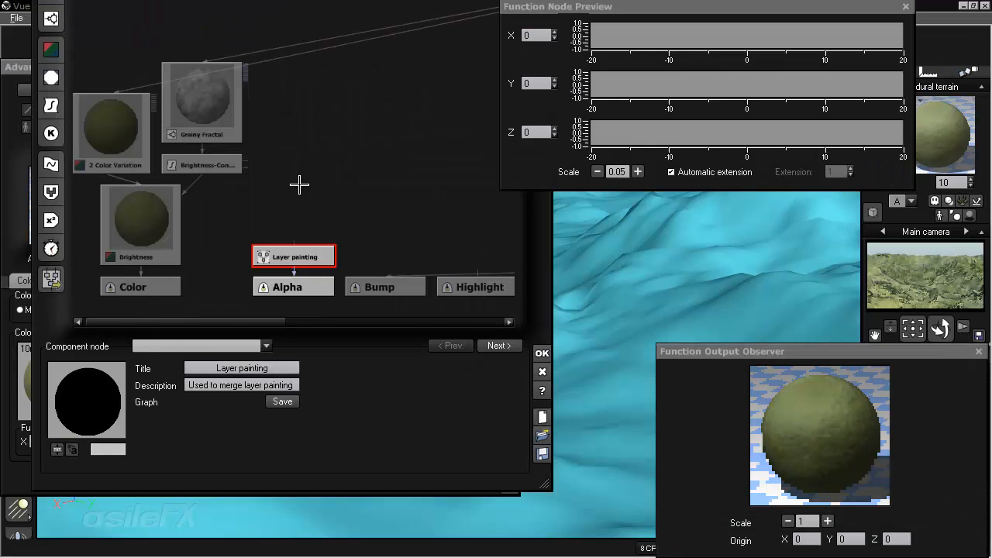
pyautogui.rightClick(303, 186)
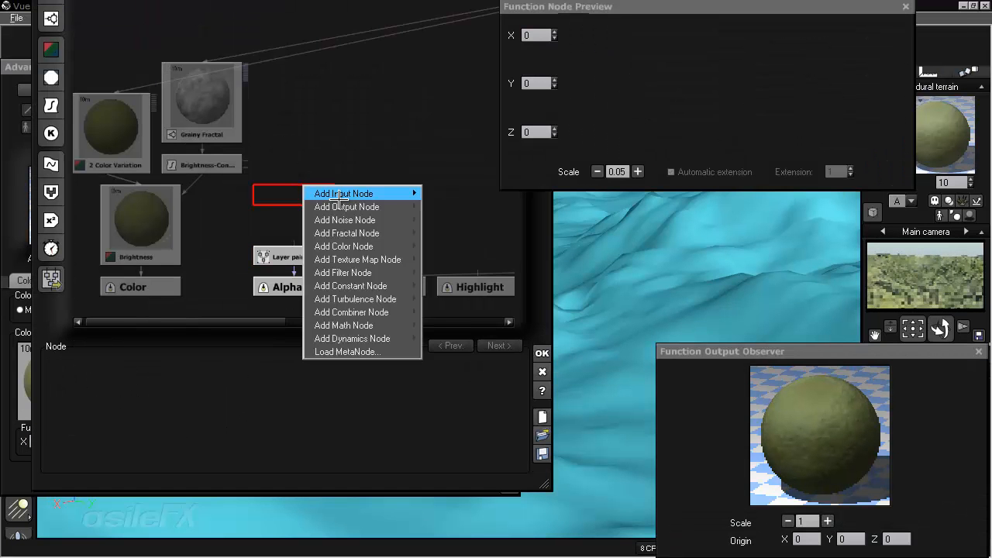
pyautogui.moveTo(379, 194)
pyautogui.click(500, 109)
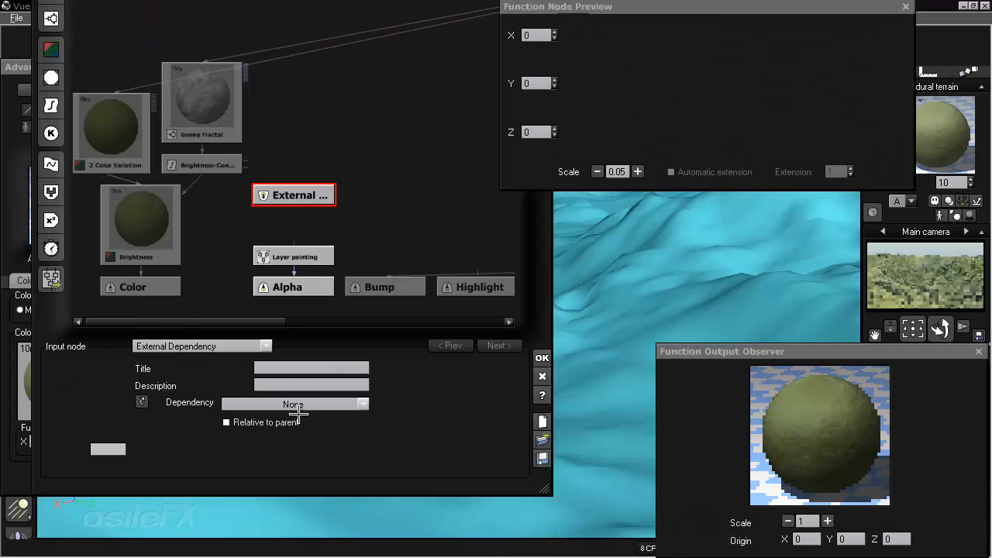
# Set the node's dependency to the procedural terrain's Contrast output, connect it to Layer painting above Alpha, and accept the changes.
pyautogui.click(298, 405)
pyautogui.moveTo(315, 505)
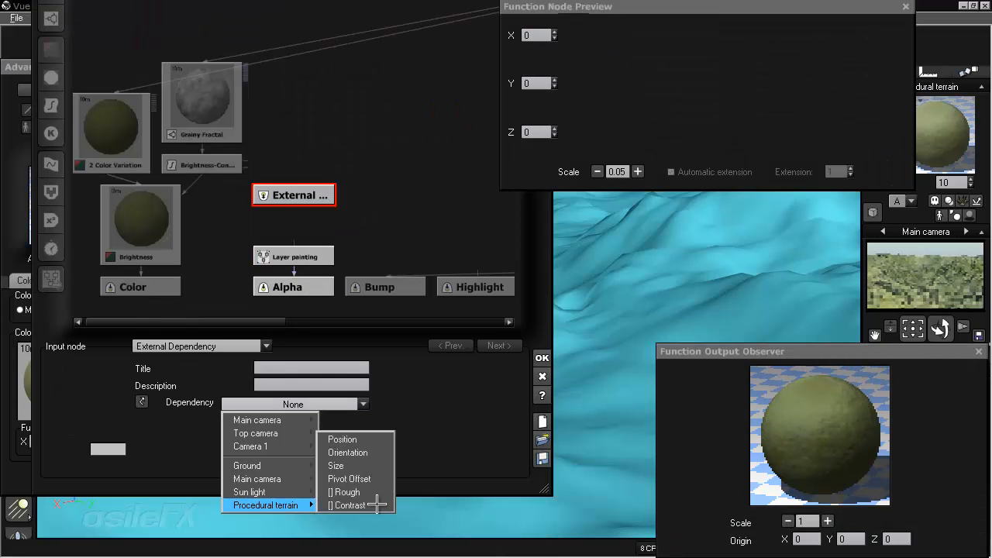
pyautogui.click(347, 505)
pyautogui.moveTo(295, 246); pyautogui.dragTo(293, 200)
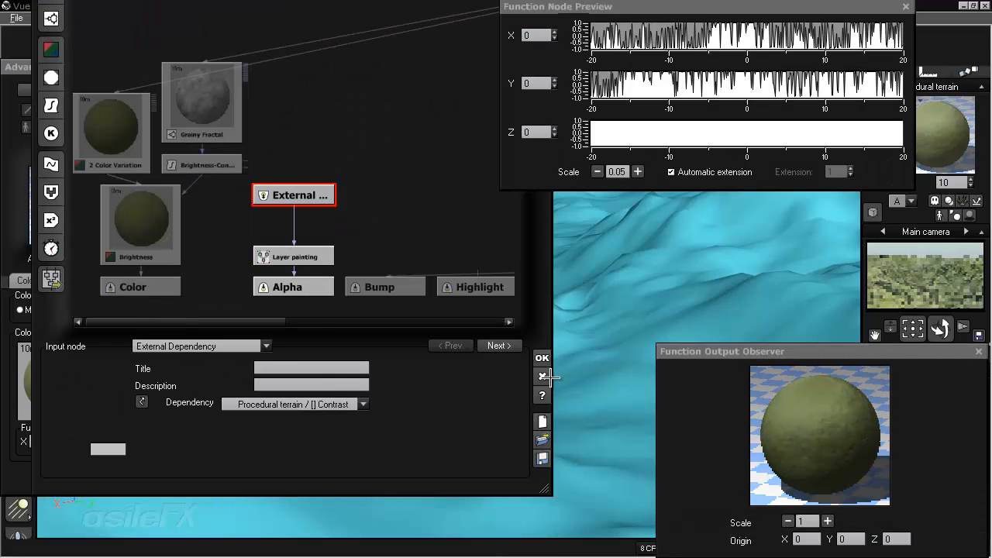
pyautogui.click(542, 358)
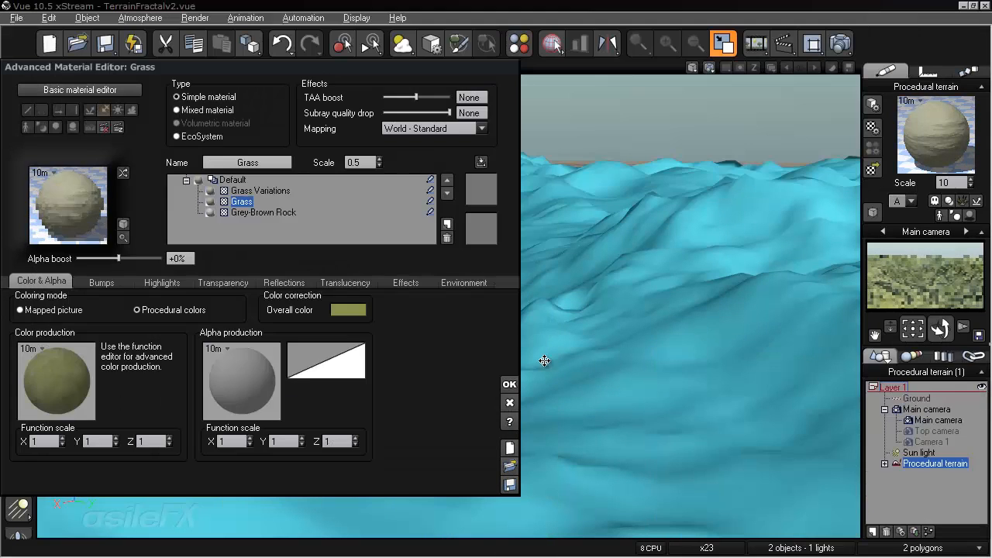
pyautogui.click(509, 384)
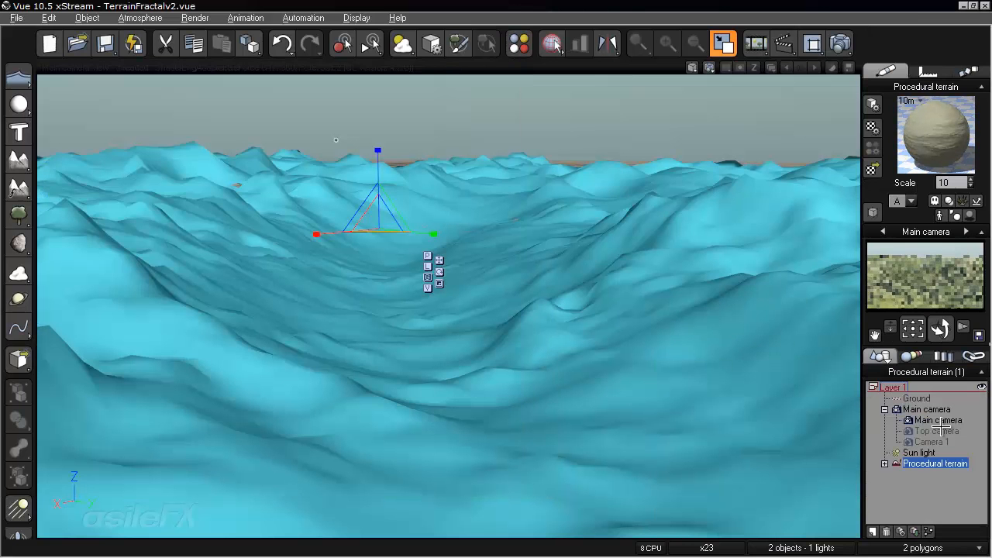
# Set the Grass layer's overall color to a dark green of RGB 31, 47, 16 in the terrain's material.
pyautogui.click(930, 494)
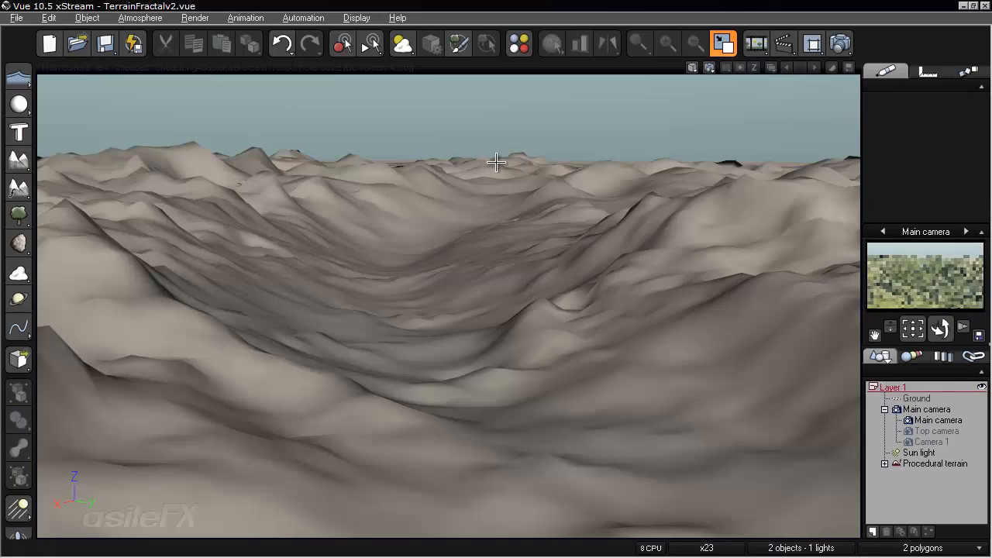
pyautogui.moveTo(642, 226)
pyautogui.mouseDown(button='right')
pyautogui.moveTo(602, 226)
pyautogui.moveTo(625, 228)
pyautogui.mouseUp(button='right')
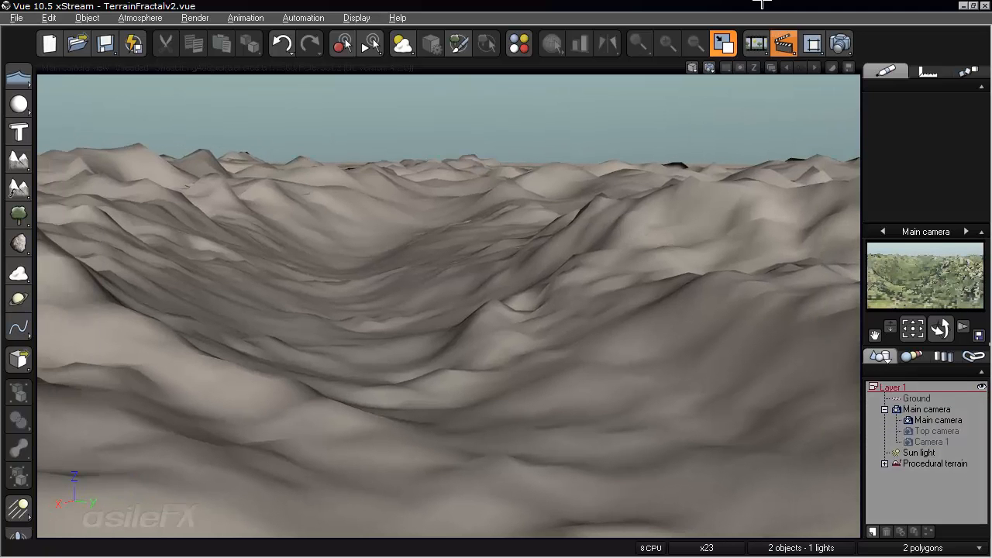
pyautogui.click(934, 463)
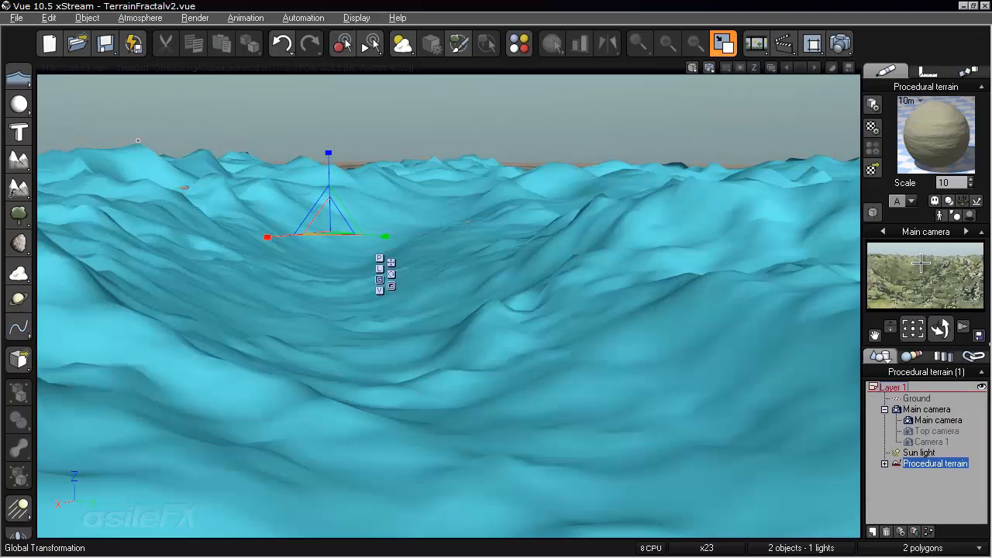
pyautogui.rightClick(930, 126)
pyautogui.click(891, 135)
pyautogui.click(241, 201)
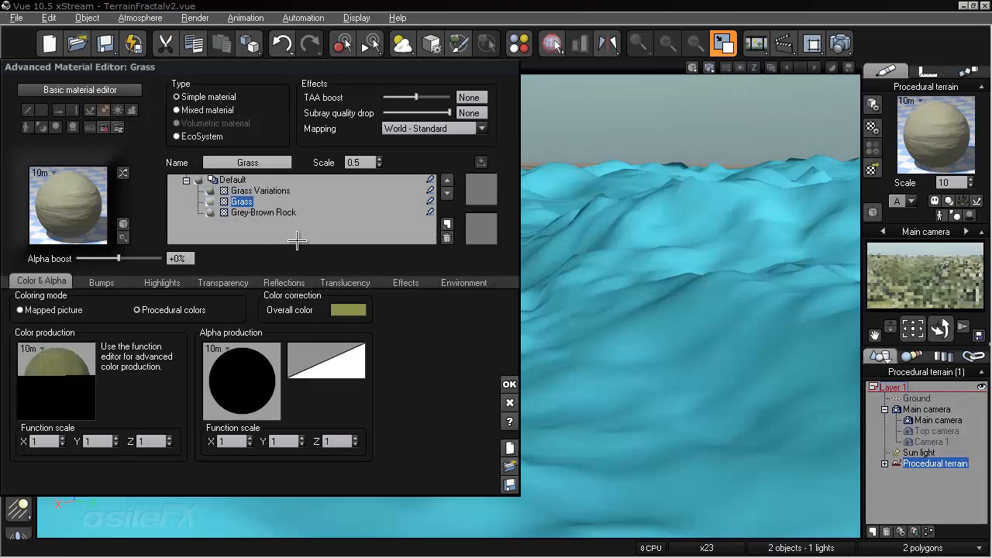
pyautogui.click(356, 310)
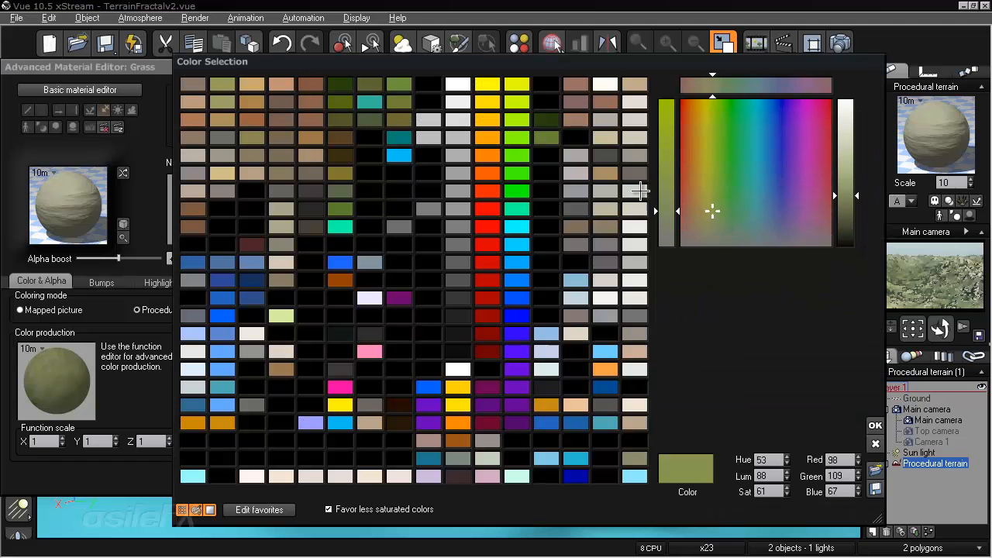
pyautogui.click(342, 85)
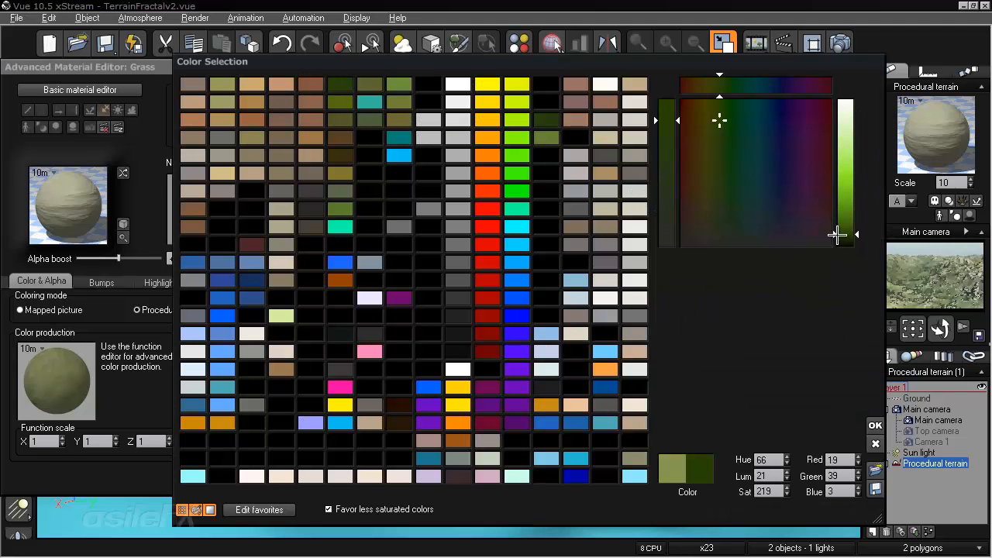
pyautogui.click(664, 180)
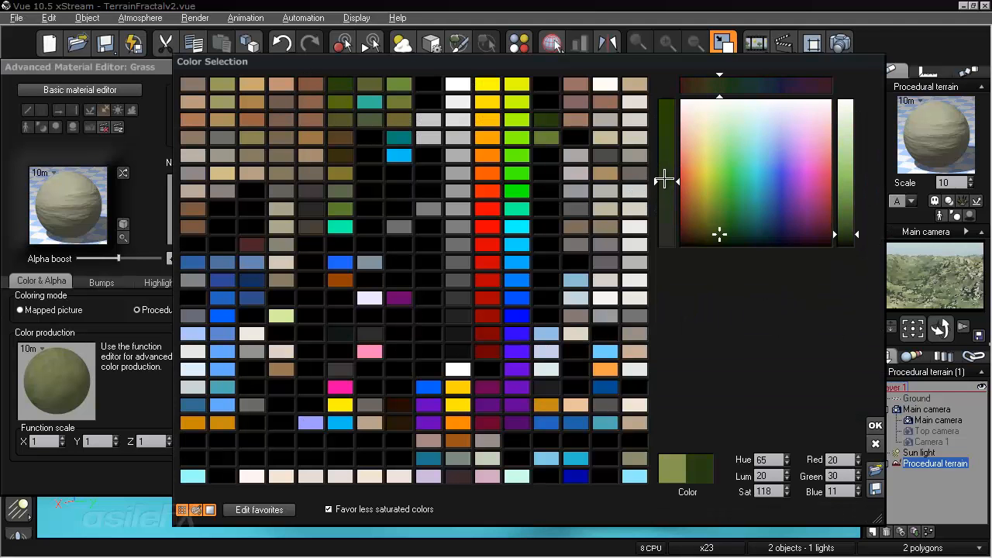
pyautogui.click(846, 231)
pyautogui.click(876, 425)
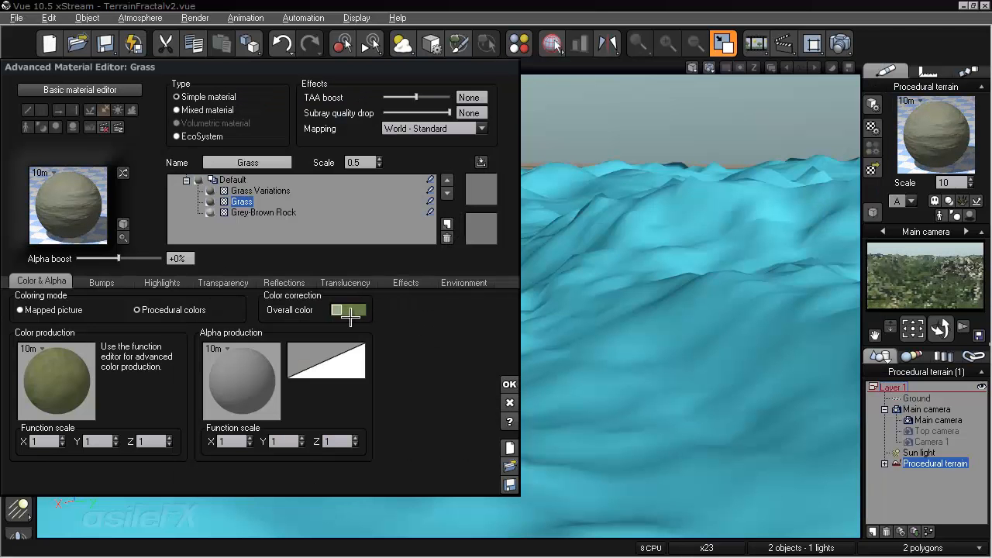
# Brighten the Grass layer's overall color to RGB 40, 62, 21 and accept the material.
pyautogui.rightClick(350, 314)
pyautogui.click(372, 315)
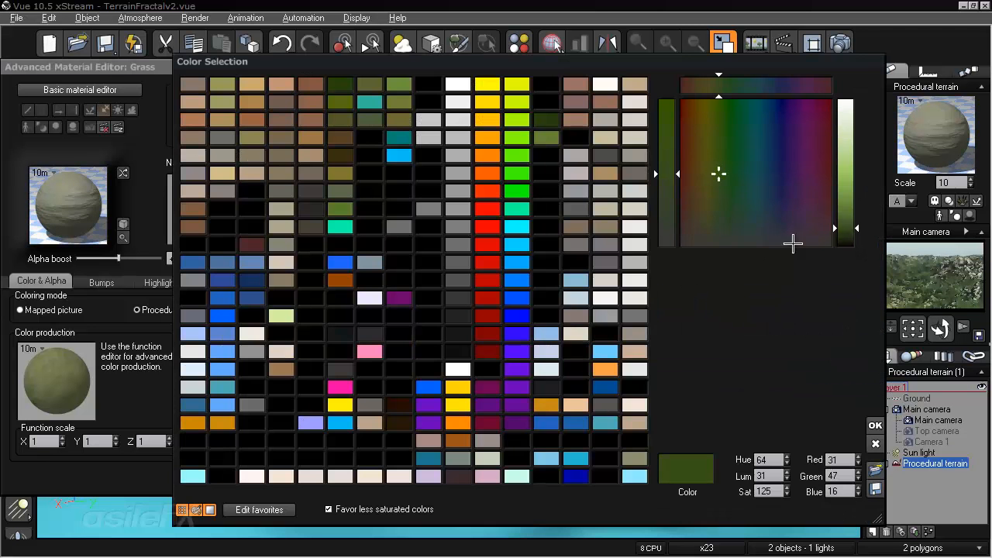
pyautogui.click(844, 223)
pyautogui.press('Return')
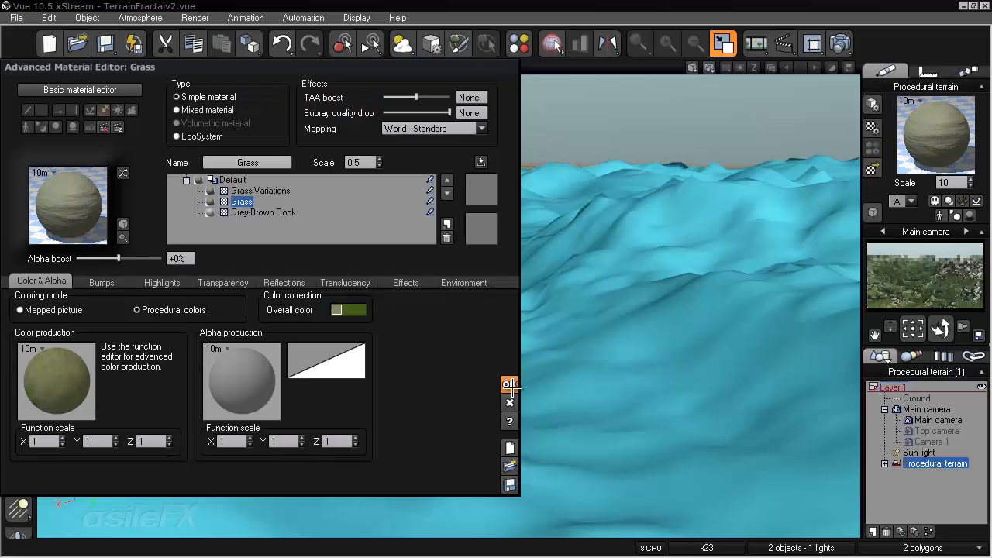
pyautogui.click(509, 385)
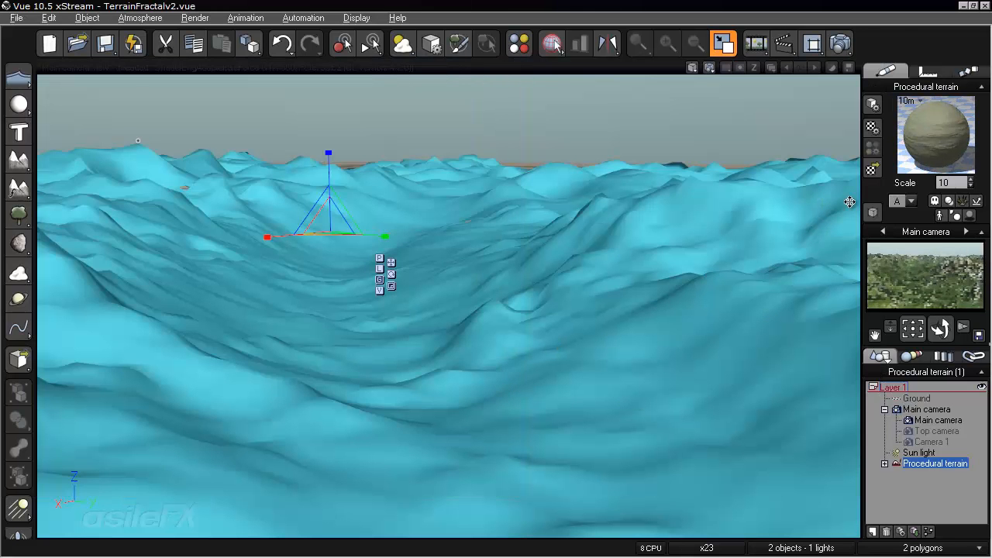
# Lower the saturation of the Grass layer's overall color to 93, giving RGB 41, 56, 26, and accept the material.
pyautogui.rightClick(942, 141)
pyautogui.click(837, 150)
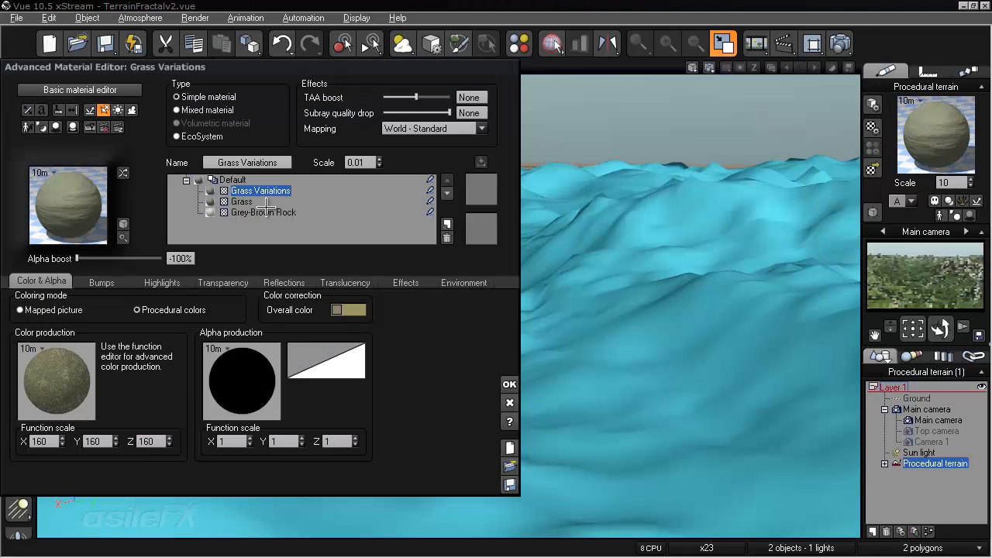
pyautogui.click(242, 201)
pyautogui.click(348, 309)
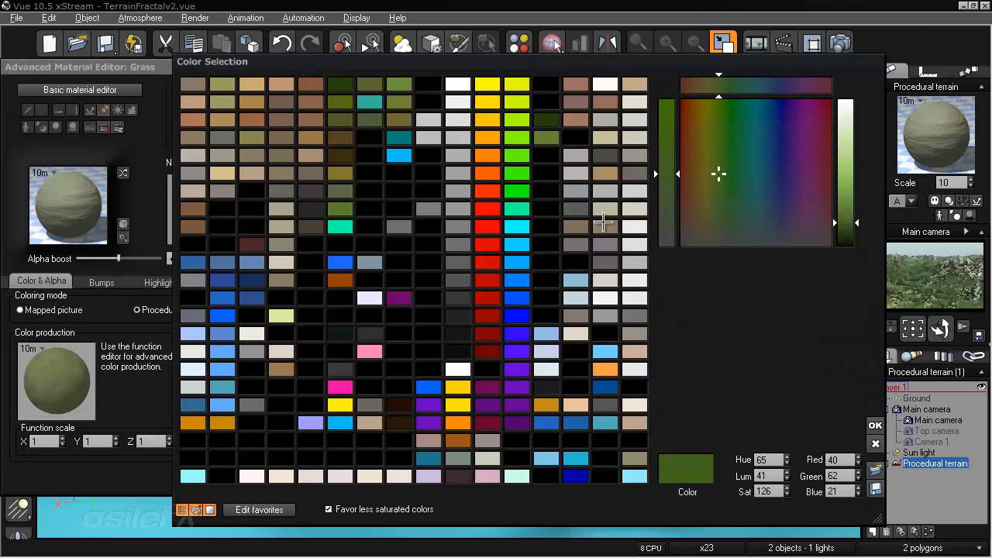
pyautogui.moveTo(658, 179); pyautogui.dragTo(669, 199)
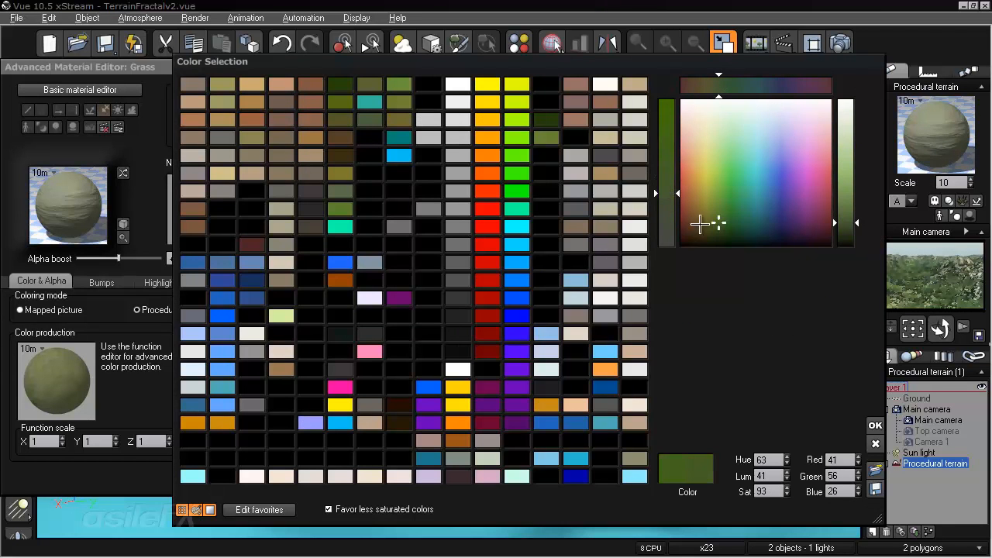
pyautogui.click(875, 426)
pyautogui.click(509, 384)
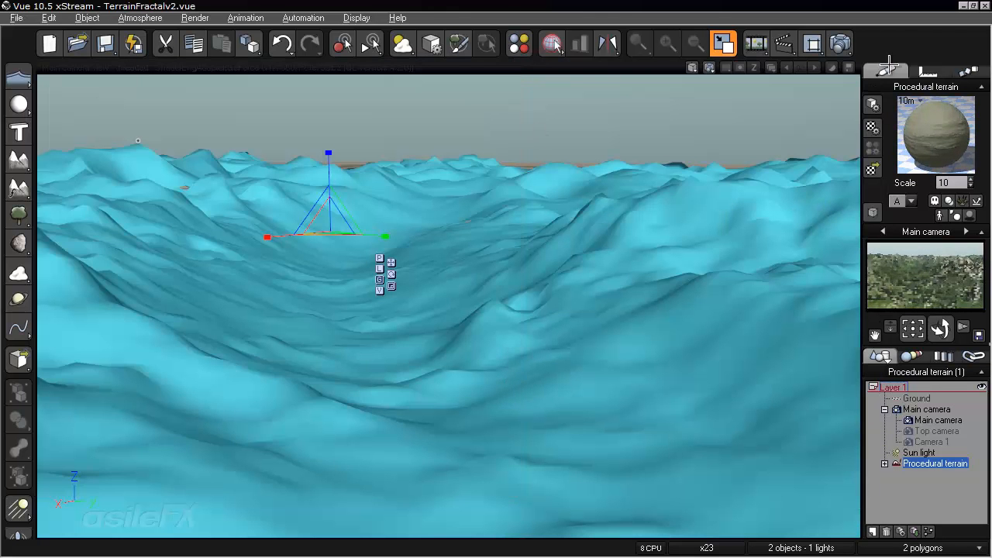
# Render the terrain from the main camera, examine the grass and rock distribution, and close the render display.
pyautogui.click(841, 43)
pyautogui.click(351, 150)
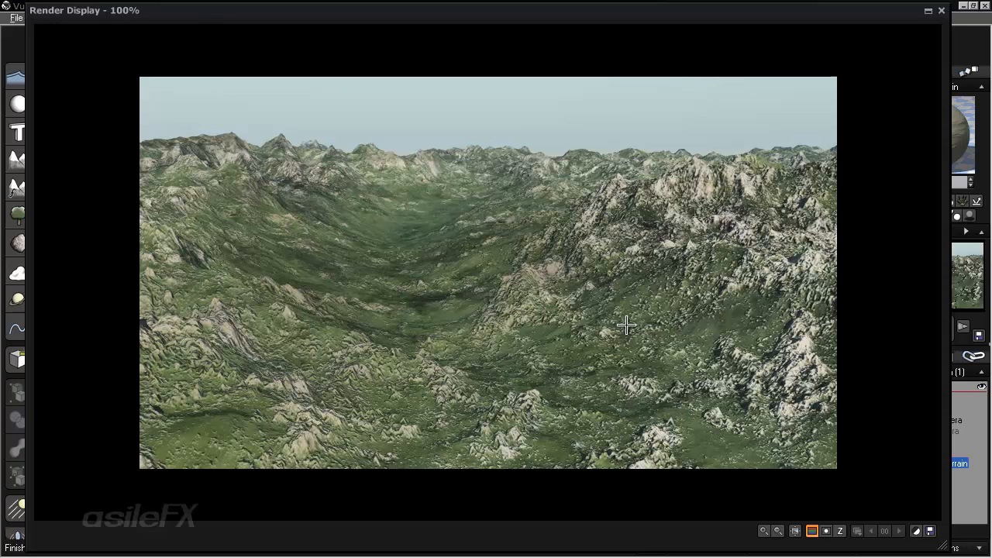
pyautogui.click(940, 9)
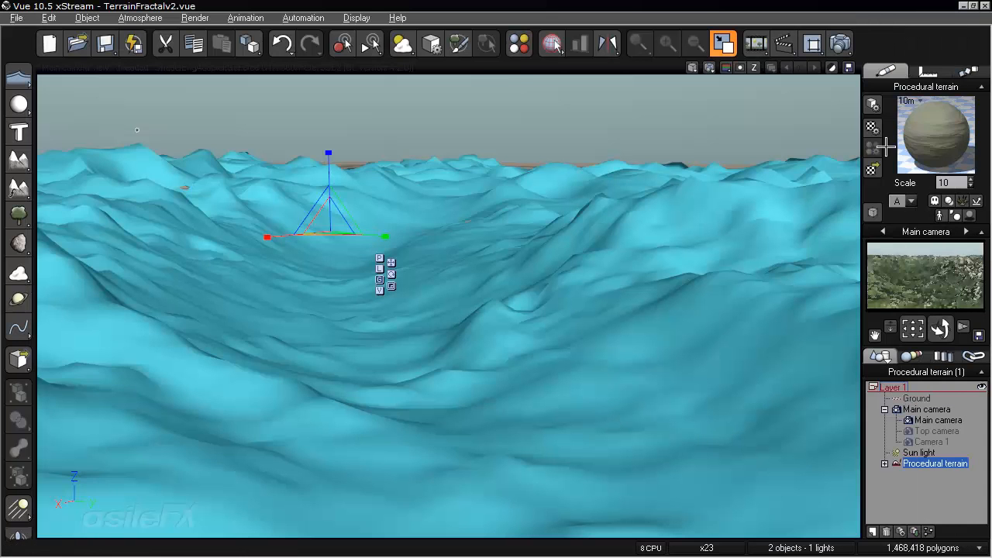
# Open the procedural terrain's material and set the Grass Variations layer's alpha boost to 0%.
pyautogui.rightClick(897, 139)
pyautogui.click(897, 140)
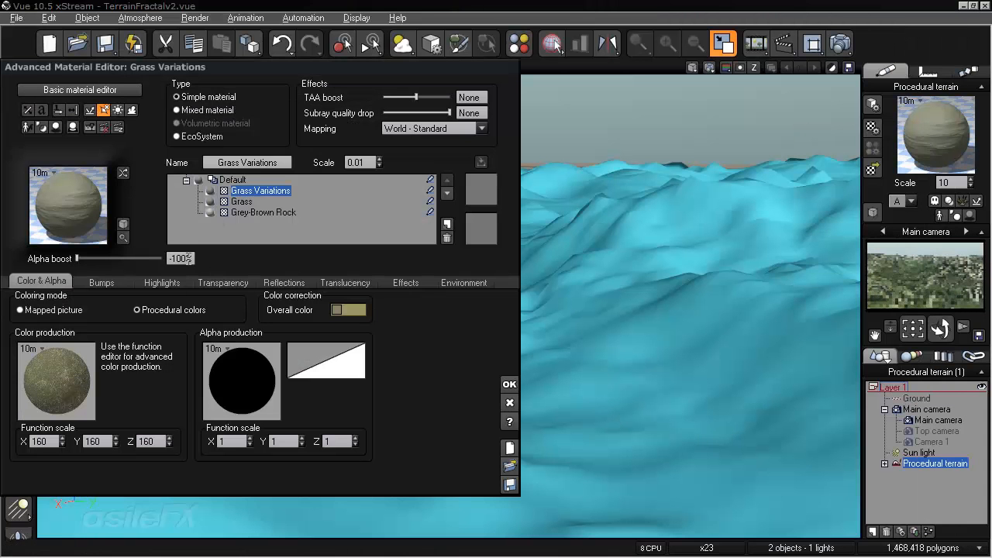
pyautogui.click(194, 259)
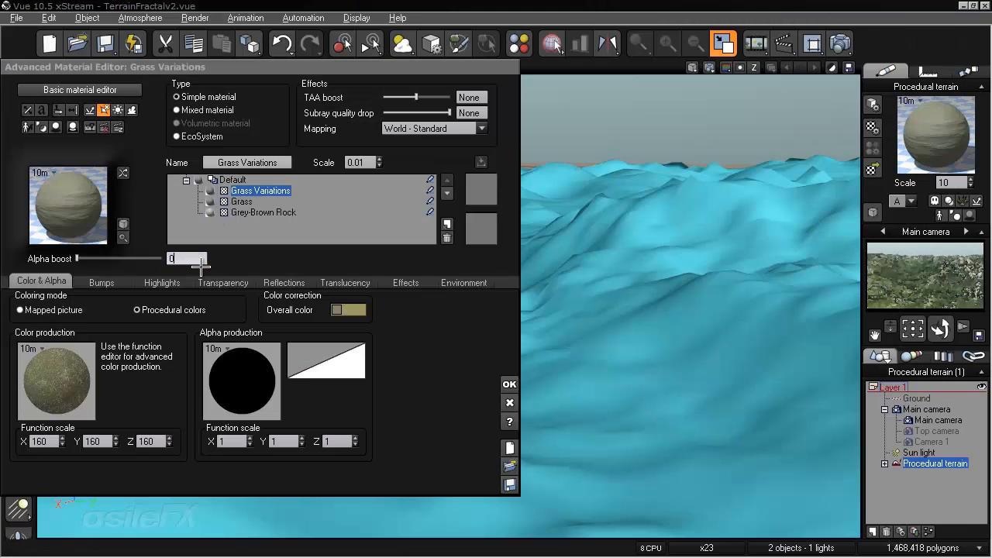
pyautogui.press('Return')
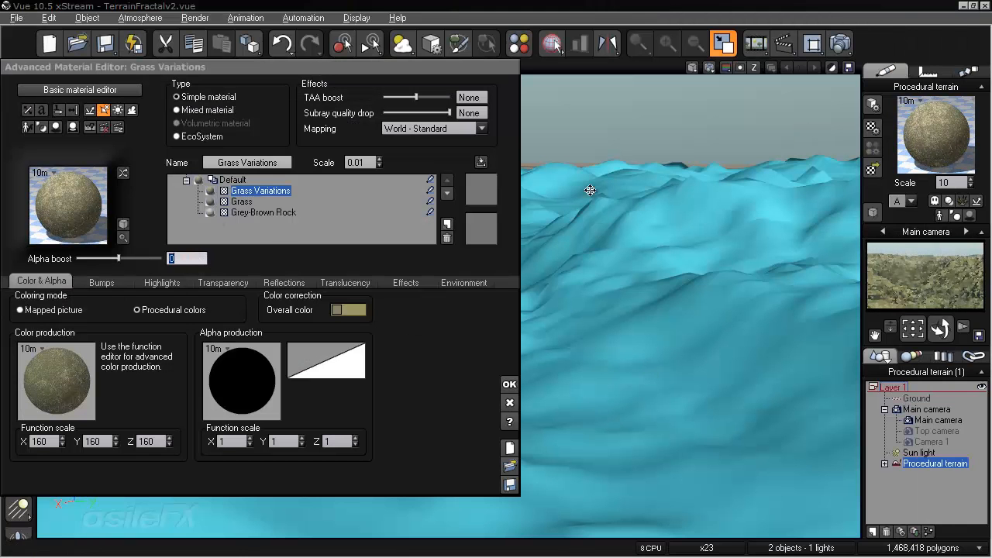
# Set the Grass Variations layer's overall color to an orange-brown of about RGB 131, 94, 66.
pyautogui.rightClick(348, 310)
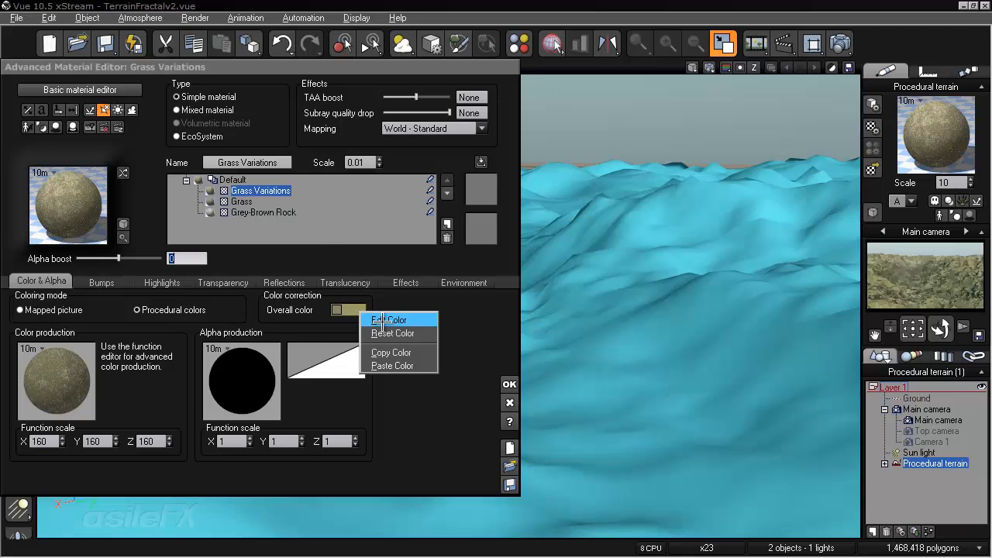
pyautogui.click(384, 322)
pyautogui.moveTo(703, 222); pyautogui.dragTo(691, 232)
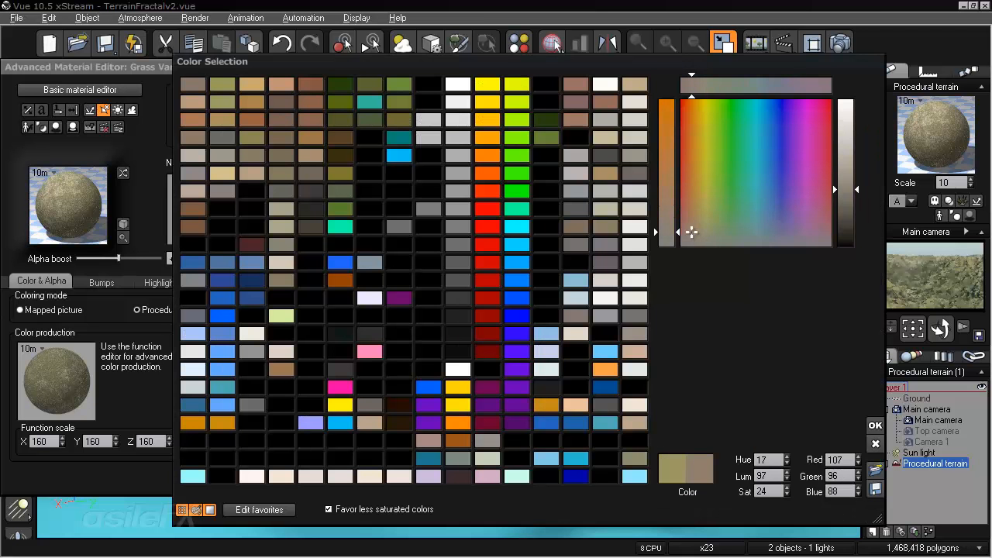
pyautogui.click(676, 219)
pyautogui.moveTo(669, 190); pyautogui.dragTo(670, 200)
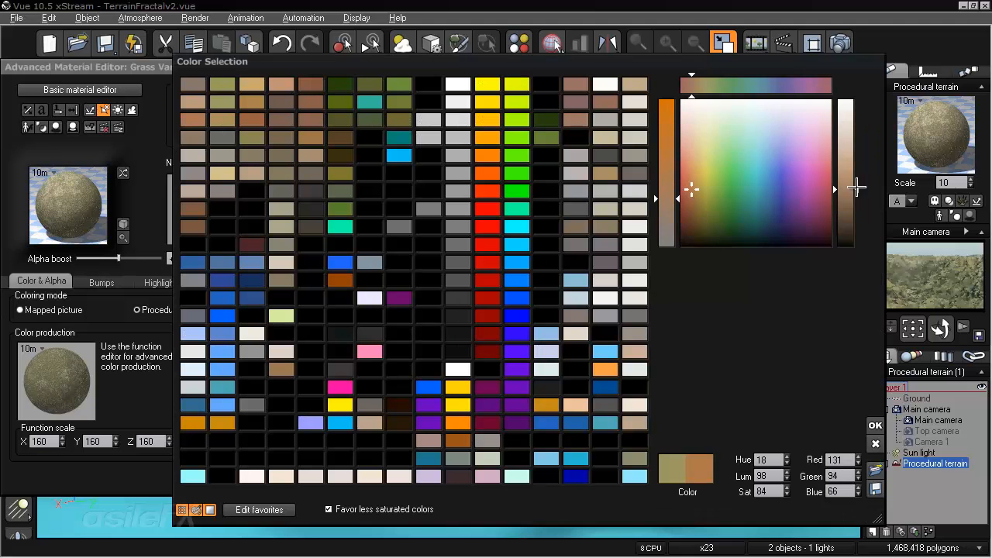
pyautogui.click(875, 425)
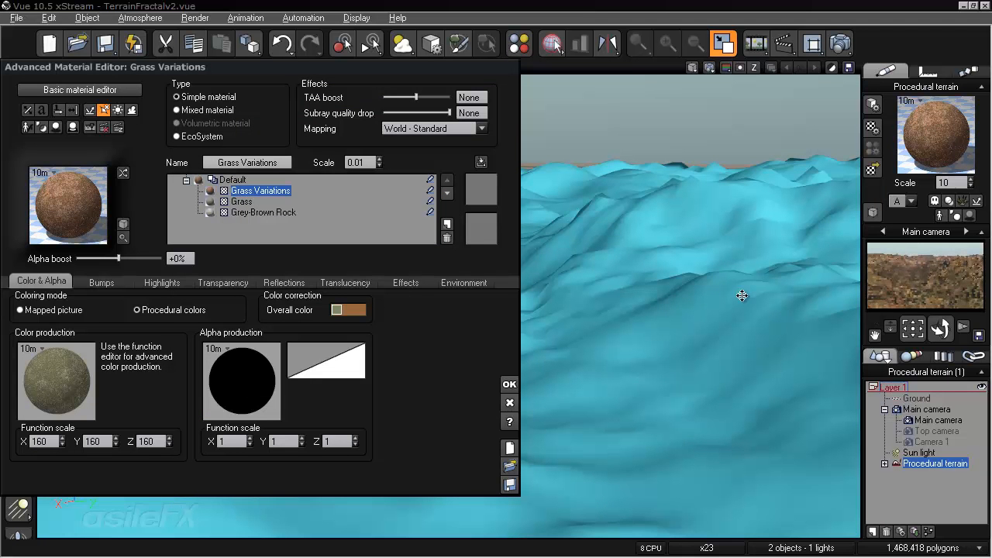
# Open the Grass Variations alpha function and add an External Dependency input node above the Layer painting node.
pyautogui.rightClick(248, 372)
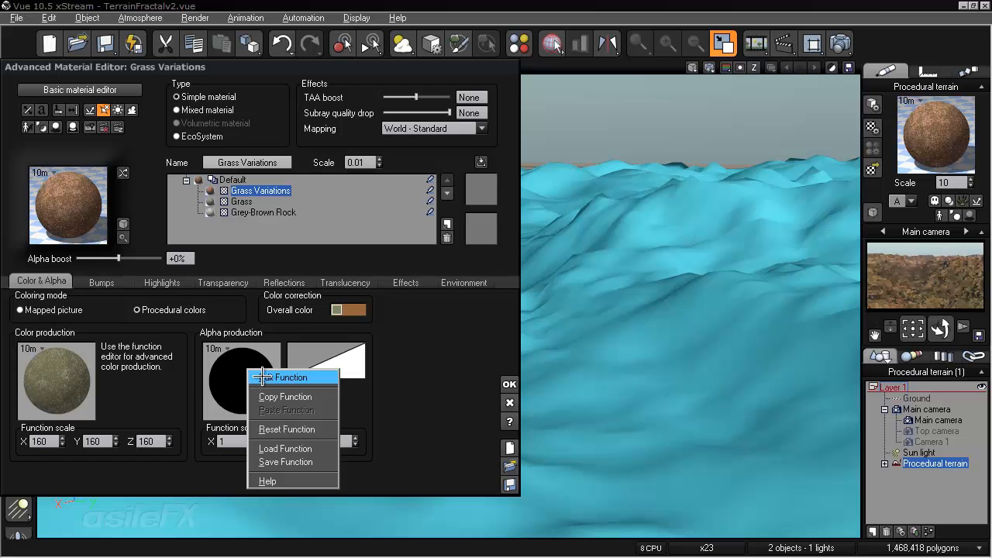
pyautogui.click(427, 366)
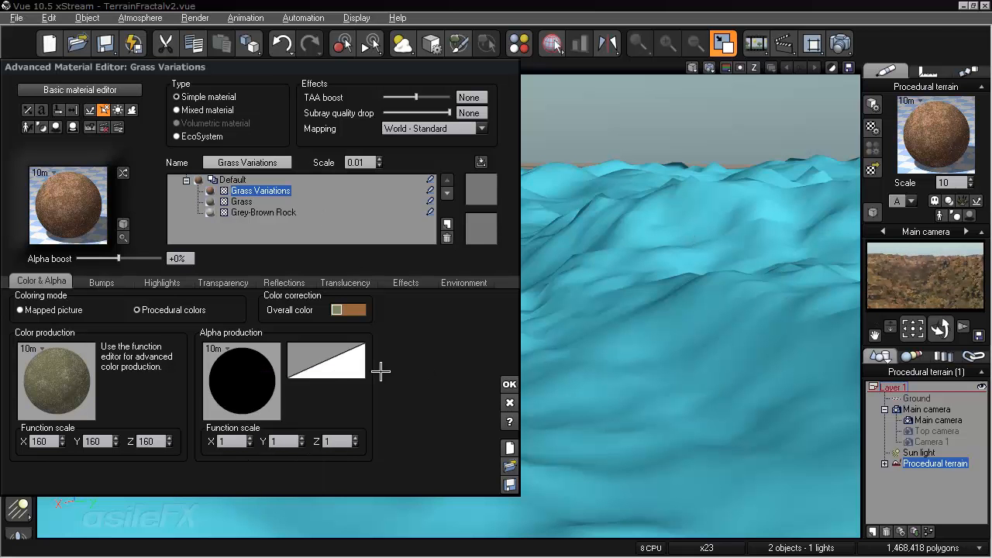
pyautogui.rightClick(234, 372)
pyautogui.click(263, 380)
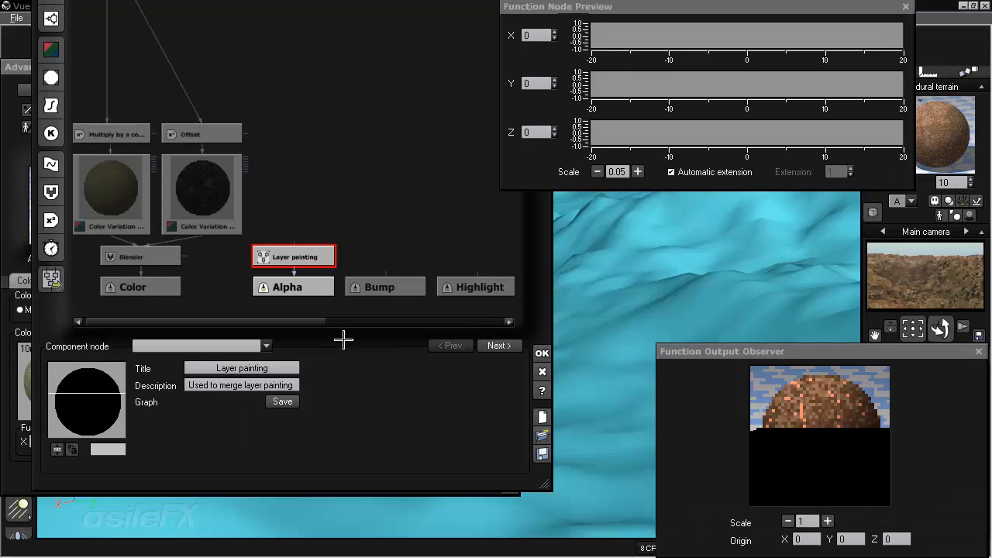
pyautogui.click(309, 212)
pyautogui.click(310, 211)
pyautogui.moveTo(345, 217)
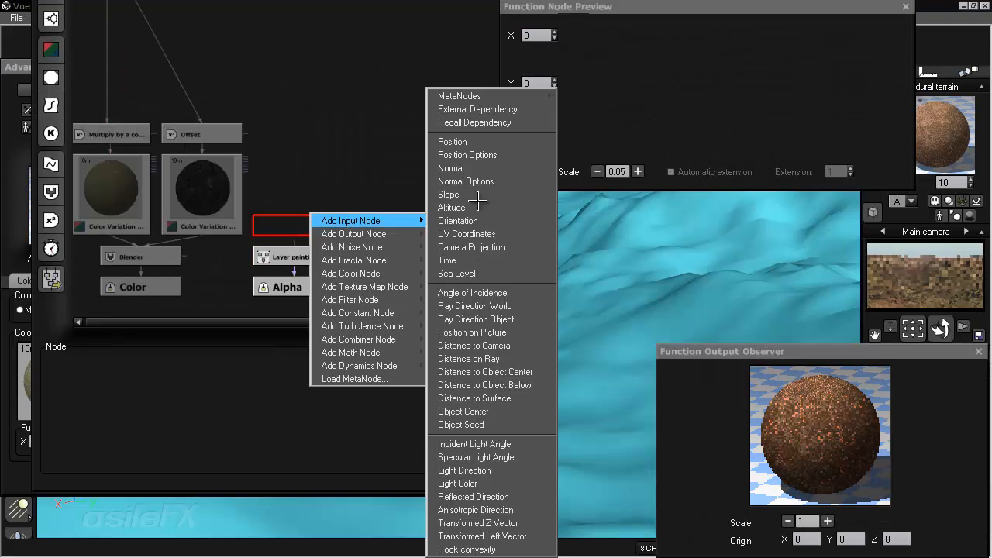
pyautogui.click(489, 104)
# Set the External Dependency to the procedural terrain's Rough output, then accept the function and the material.
pyautogui.click(310, 404)
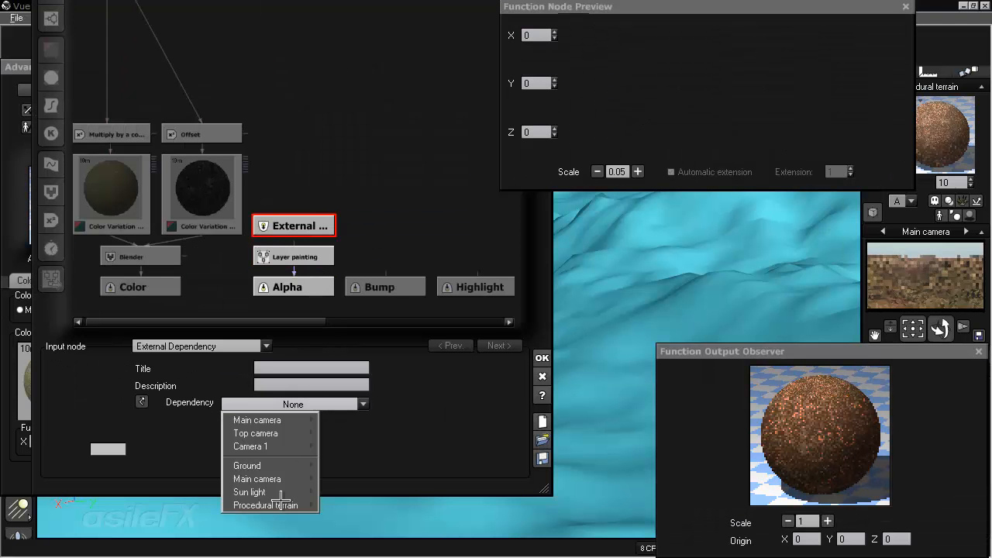
pyautogui.moveTo(288, 506)
pyautogui.click(341, 493)
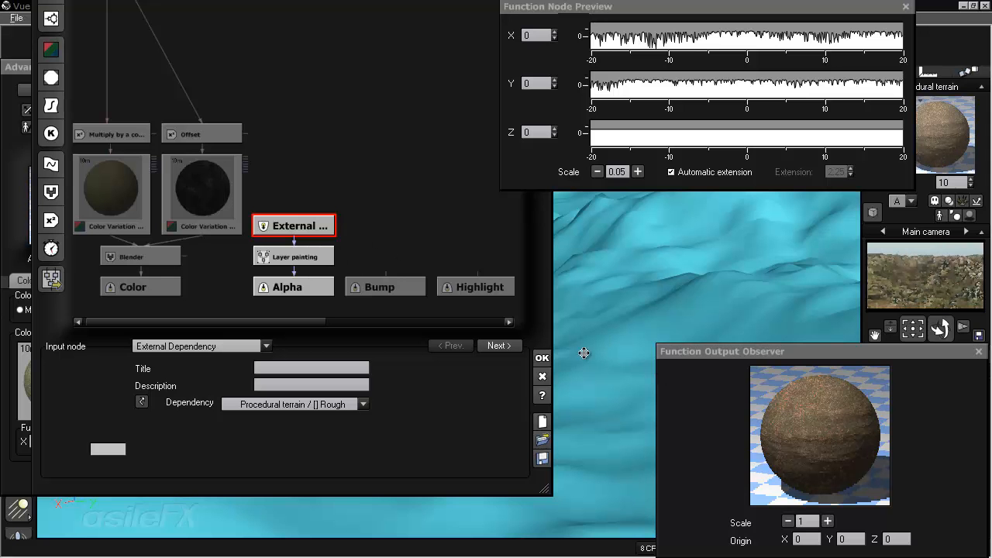
pyautogui.click(543, 357)
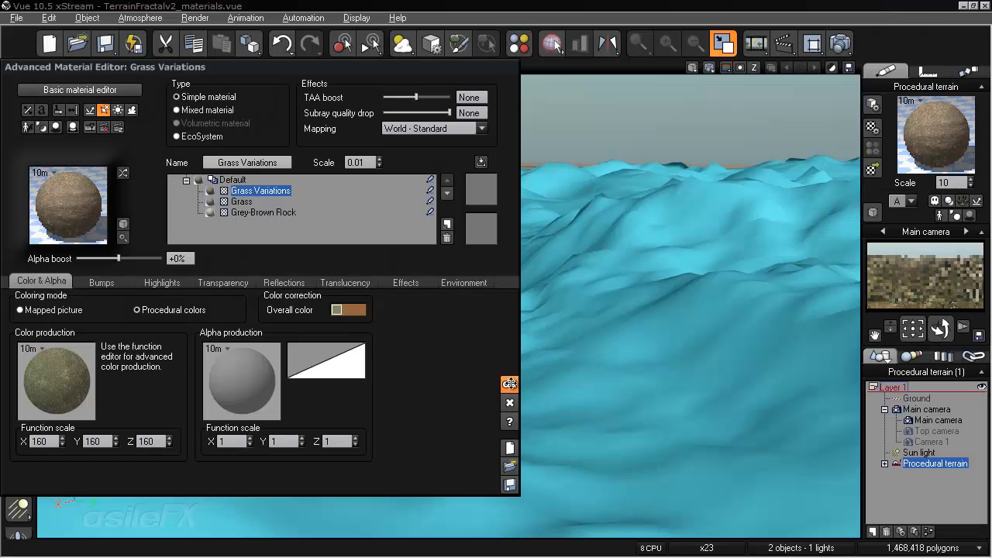
pyautogui.click(509, 384)
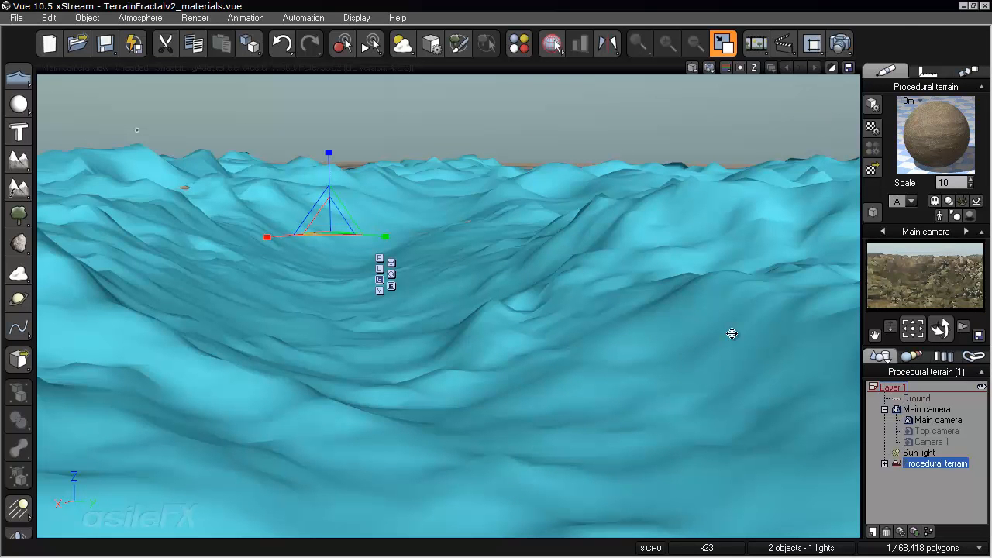
# Store the current camera position, deselect the terrain, and turn the main camera toward the steep hillside.
pyautogui.click(978, 335)
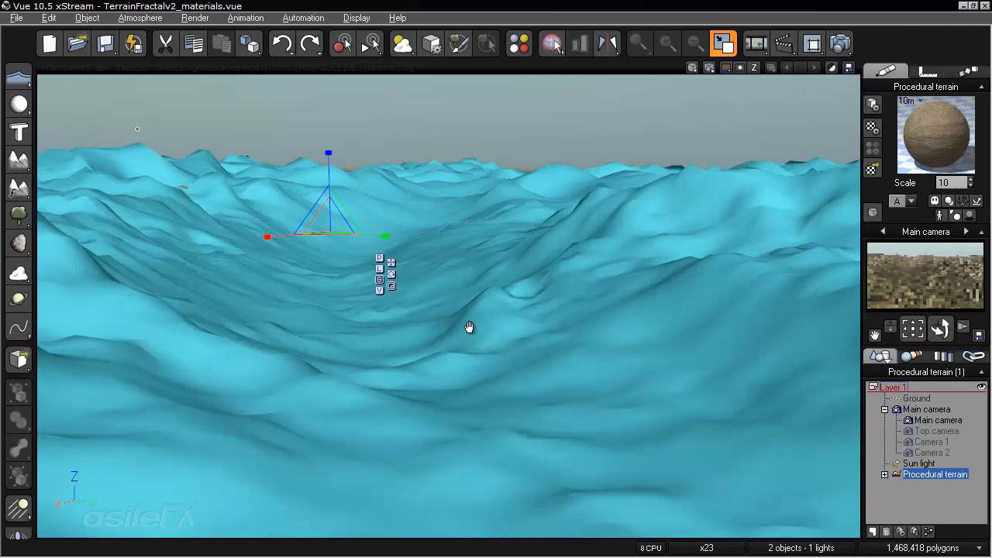
pyautogui.moveTo(469, 328); pyautogui.dragTo(454, 310, button='right')
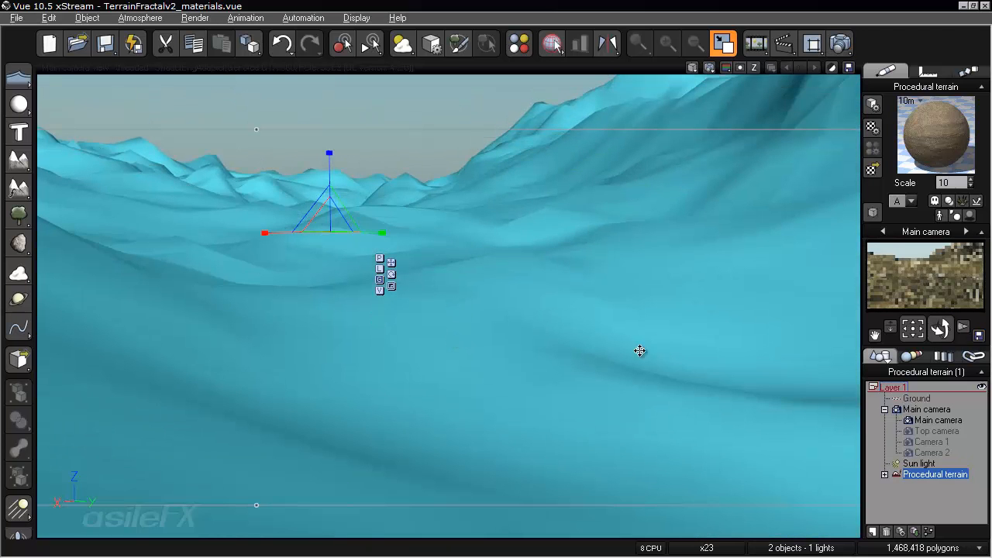
pyautogui.click(917, 496)
pyautogui.scroll(-5, 634, 295)
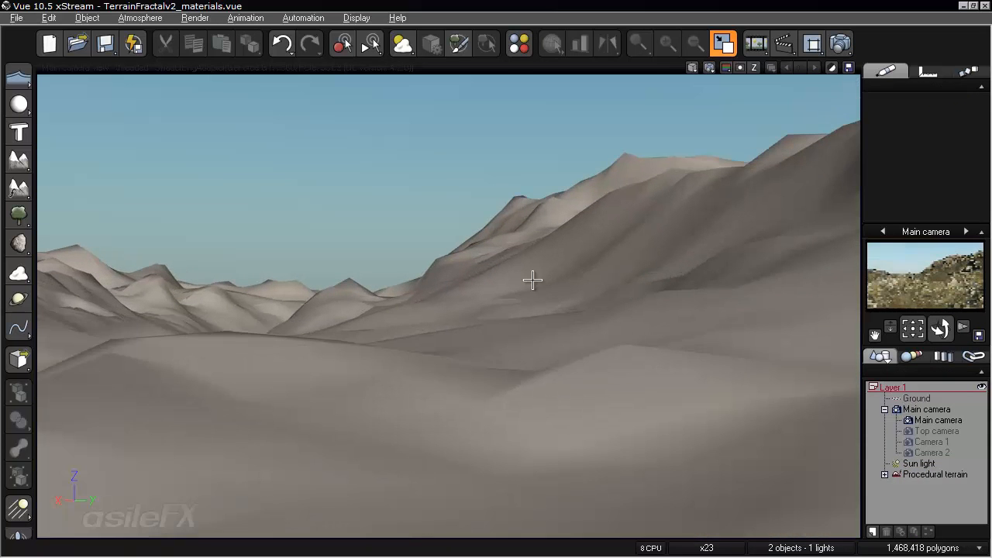
pyautogui.moveTo(531, 279); pyautogui.dragTo(547, 289, button='right')
pyautogui.moveTo(721, 353); pyautogui.dragTo(511, 343, button='right')
pyautogui.moveTo(619, 351); pyautogui.dragTo(467, 364, button='right')
pyautogui.scroll(4, 543, 354)
pyautogui.moveTo(543, 354); pyautogui.dragTo(654, 319, button='right')
pyautogui.scroll(-1, 654, 320)
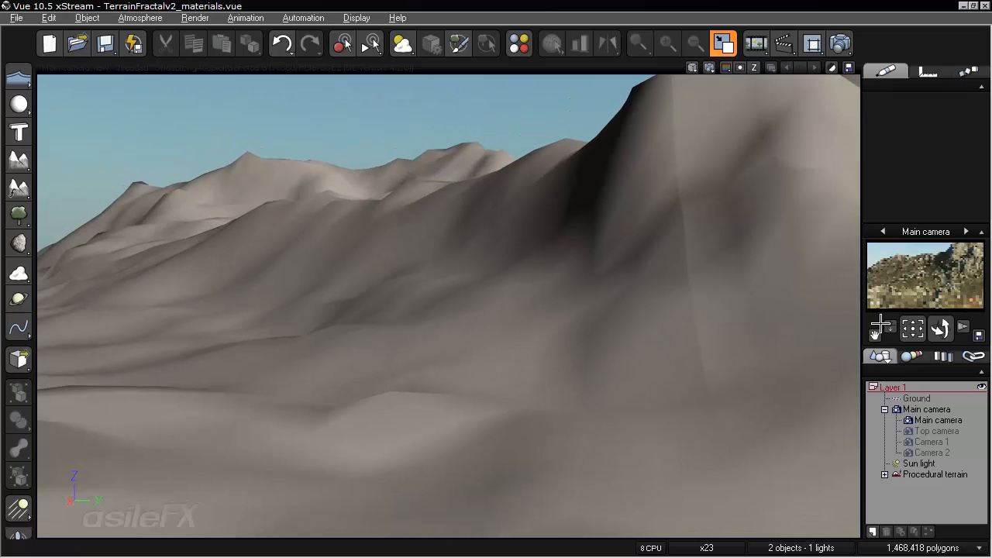
# Reframe the main camera along the valley, render the terrain to examine the layer distribution, and close the render display.
pyautogui.moveTo(963, 327); pyautogui.dragTo(963, 343)
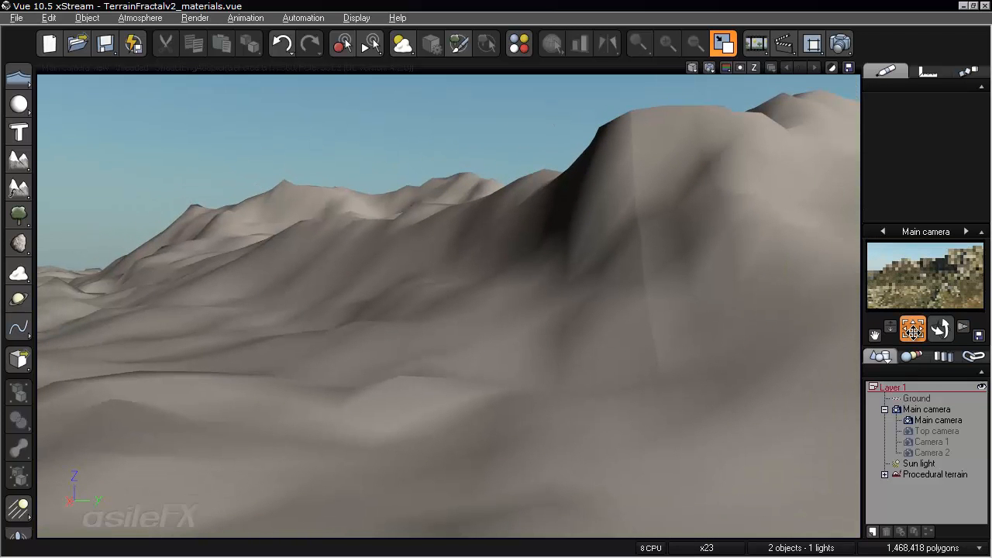
pyautogui.moveTo(688, 189); pyautogui.dragTo(731, 185, button='right')
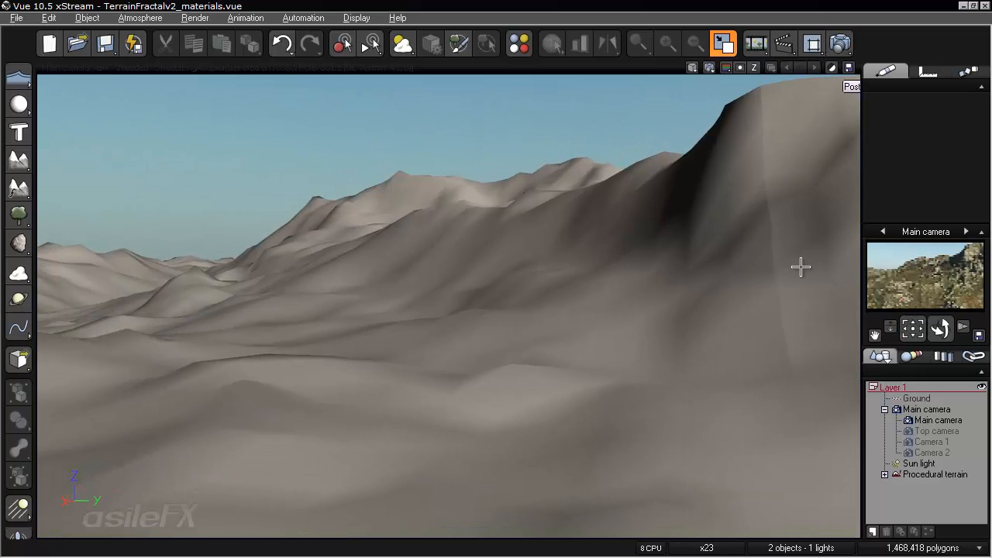
pyautogui.scroll(-3, 794, 268)
pyautogui.moveTo(777, 196); pyautogui.dragTo(628, 257, button='right')
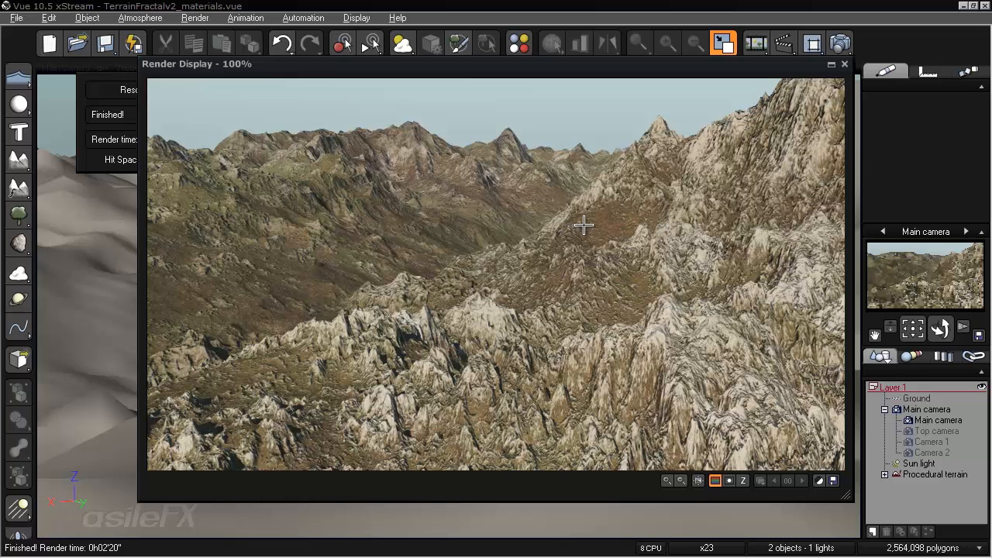
pyautogui.click(845, 64)
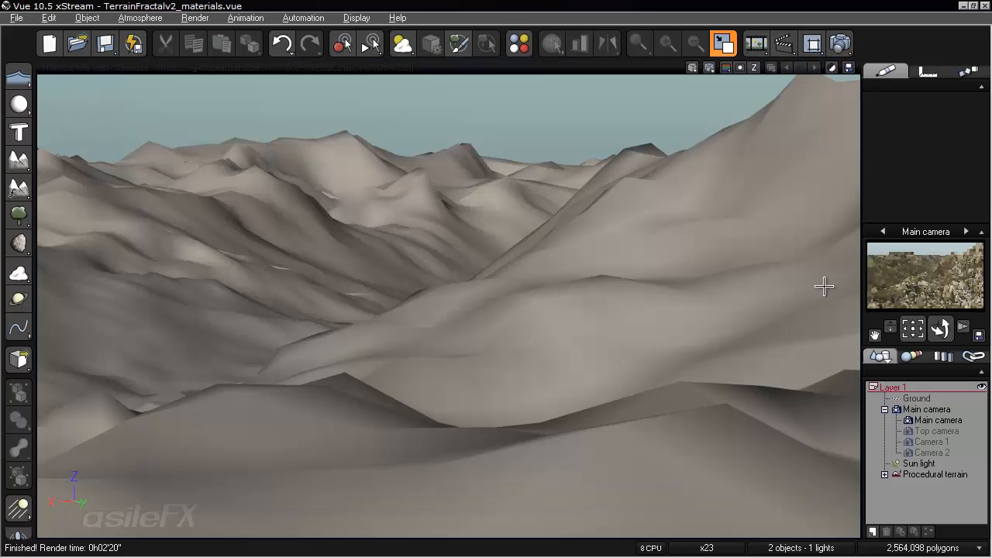
# Reopen the terrain's Grass Variations alpha function and move the External Dependency node up, away from the Layer painting node.
pyautogui.click(934, 473)
pyautogui.doubleClick(937, 133)
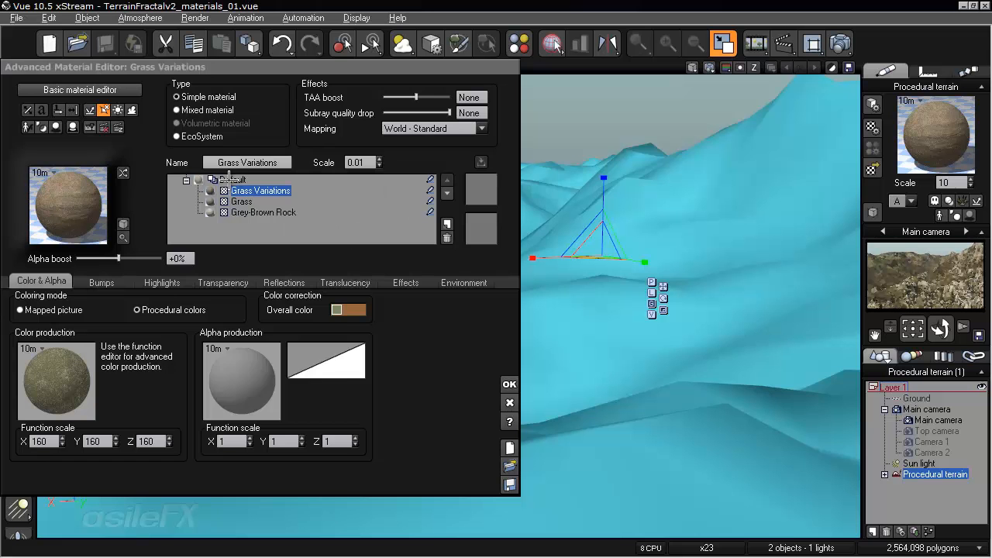
pyautogui.rightClick(256, 366)
pyautogui.click(288, 371)
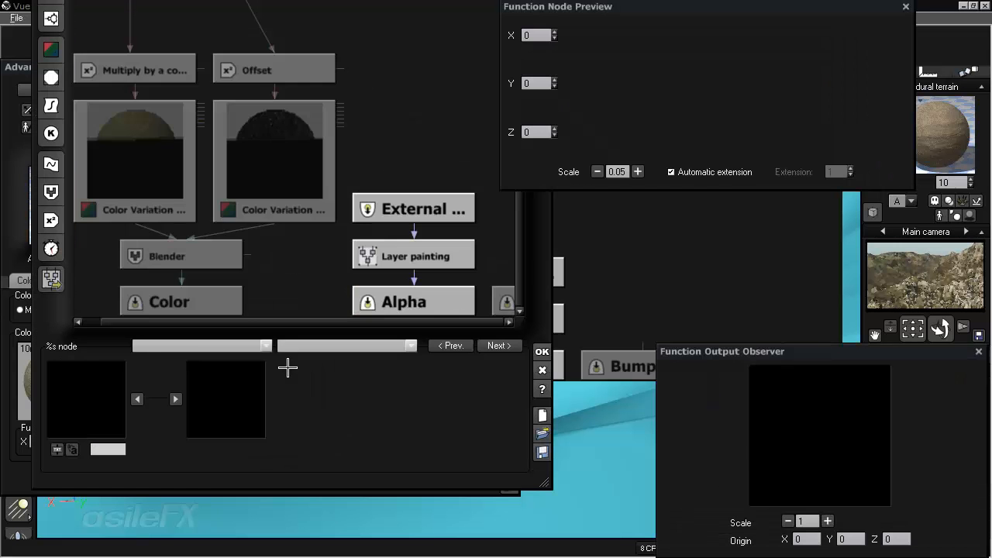
pyautogui.click(298, 223)
pyautogui.moveTo(307, 223); pyautogui.dragTo(323, 134)
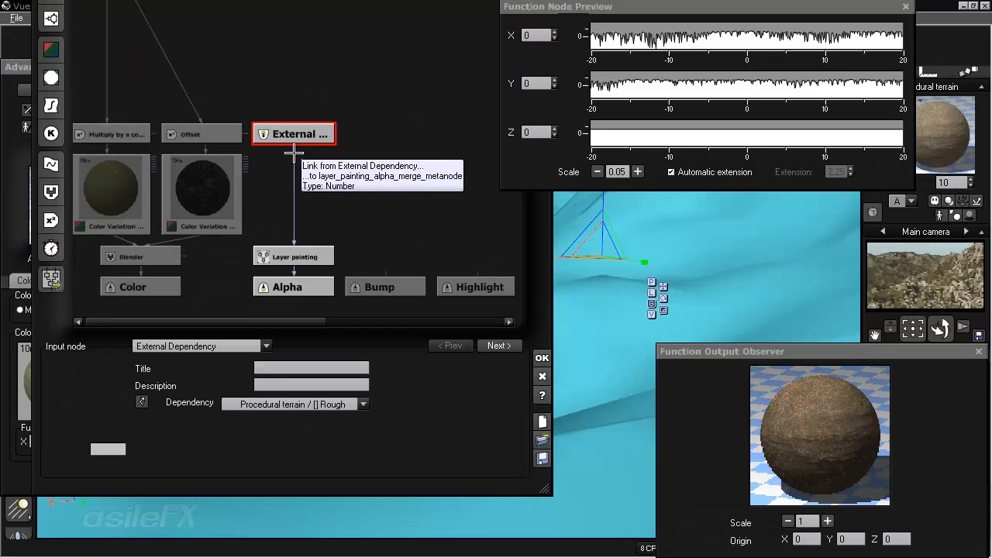
# Insert a Filter node on the link between External Dependency and Layer painting, and line the nodes up in columns.
pyautogui.click(294, 153)
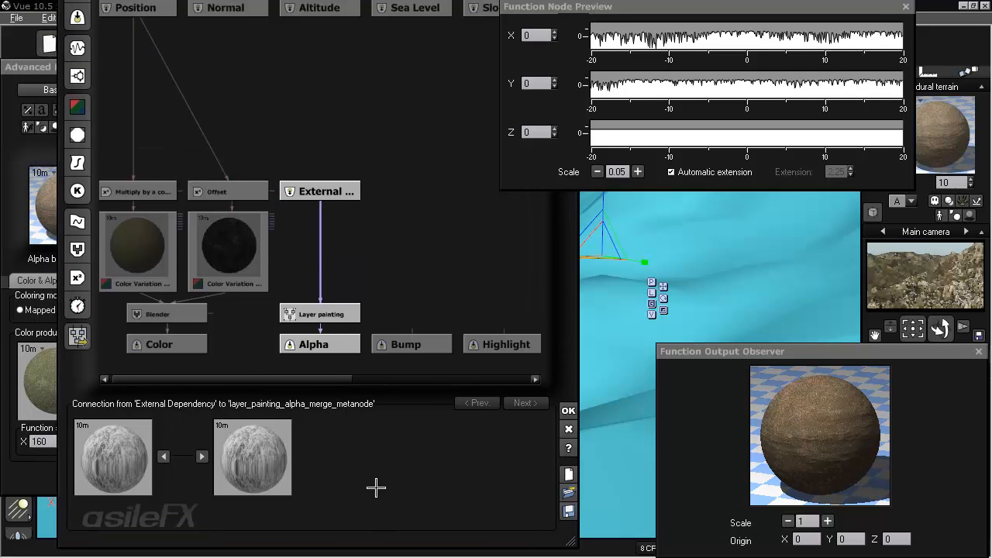
pyautogui.click(80, 163)
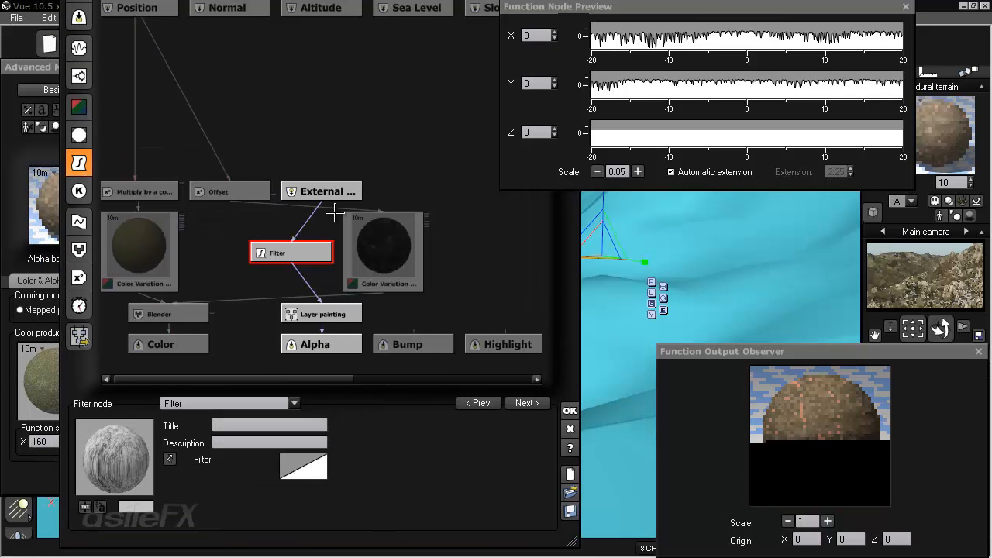
pyautogui.moveTo(316, 249); pyautogui.dragTo(351, 183)
pyautogui.moveTo(386, 232); pyautogui.dragTo(232, 250)
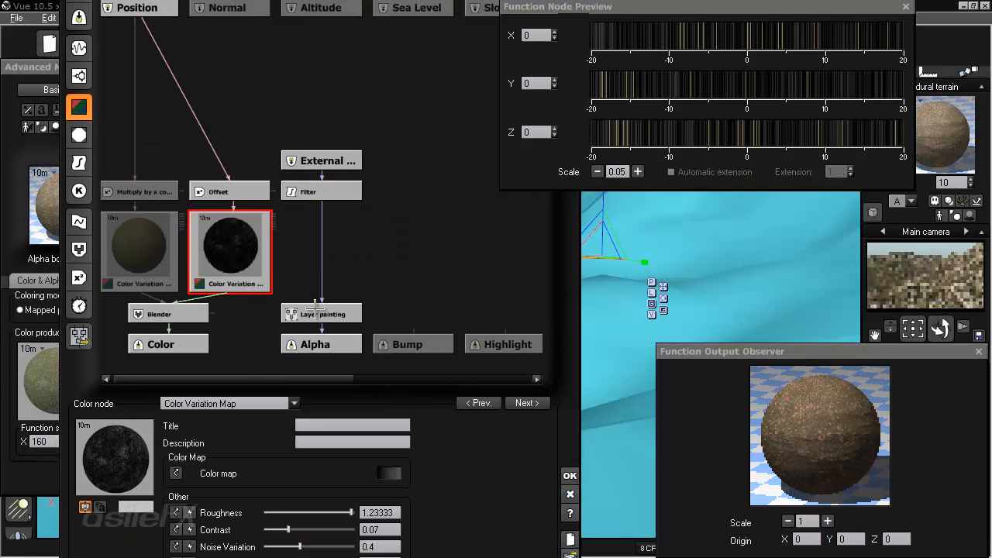
pyautogui.moveTo(321, 314); pyautogui.dragTo(321, 253)
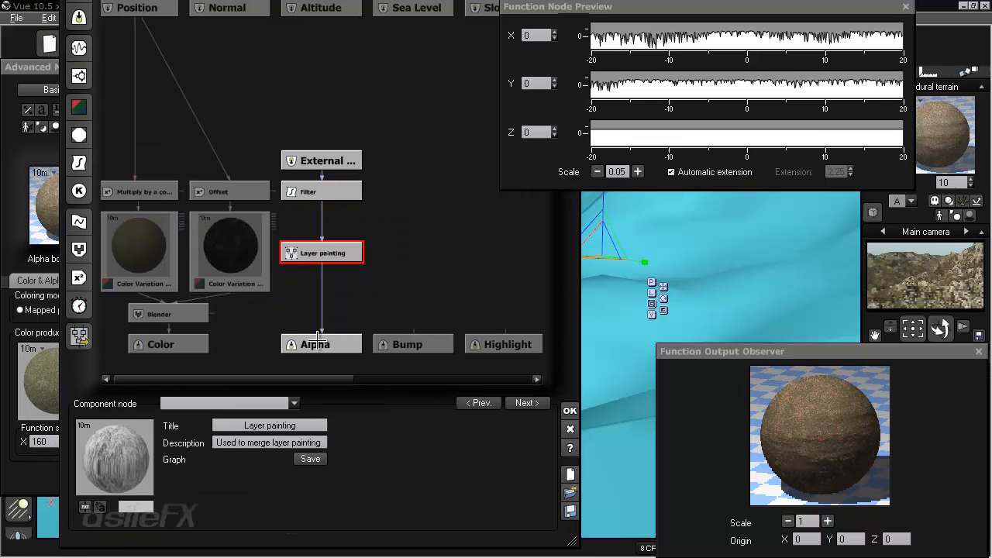
pyautogui.moveTo(319, 333)
pyautogui.mouseDown()
pyautogui.moveTo(323, 242)
pyautogui.moveTo(334, 343)
pyautogui.mouseUp()
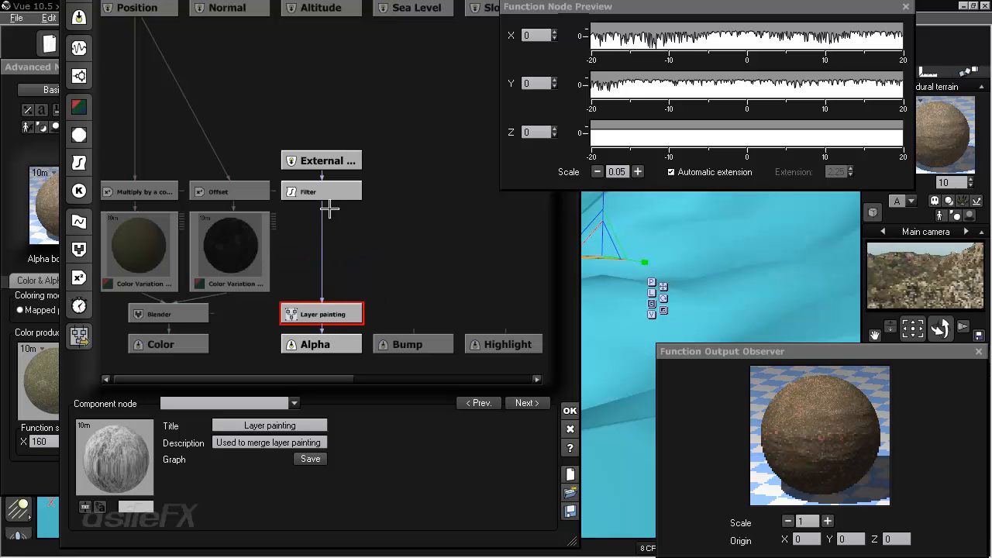
# Place the Filter node midway between External Dependency and Layer painting and change its type to Map.
pyautogui.moveTo(326, 192); pyautogui.dragTo(326, 222)
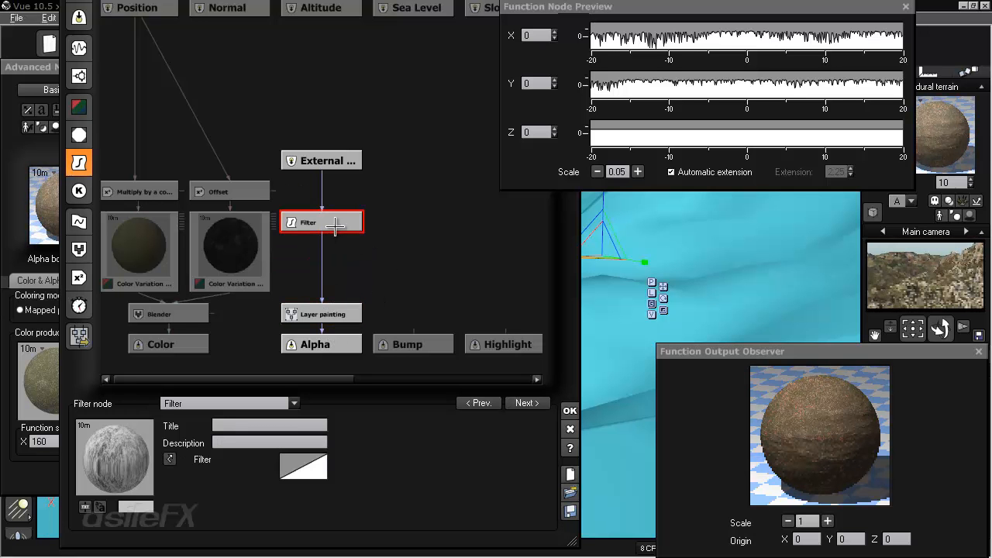
pyautogui.click(268, 404)
pyautogui.click(245, 448)
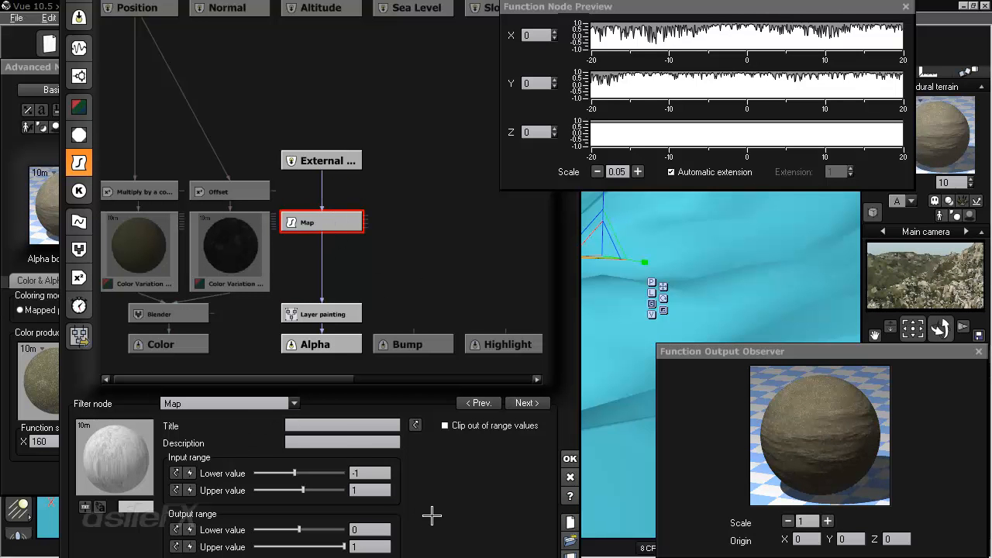
# Show the External Dependency node's output in the function preview at a scale of 10.
pyautogui.moveTo(432, 515); pyautogui.dragTo(432, 457)
pyautogui.click(331, 101)
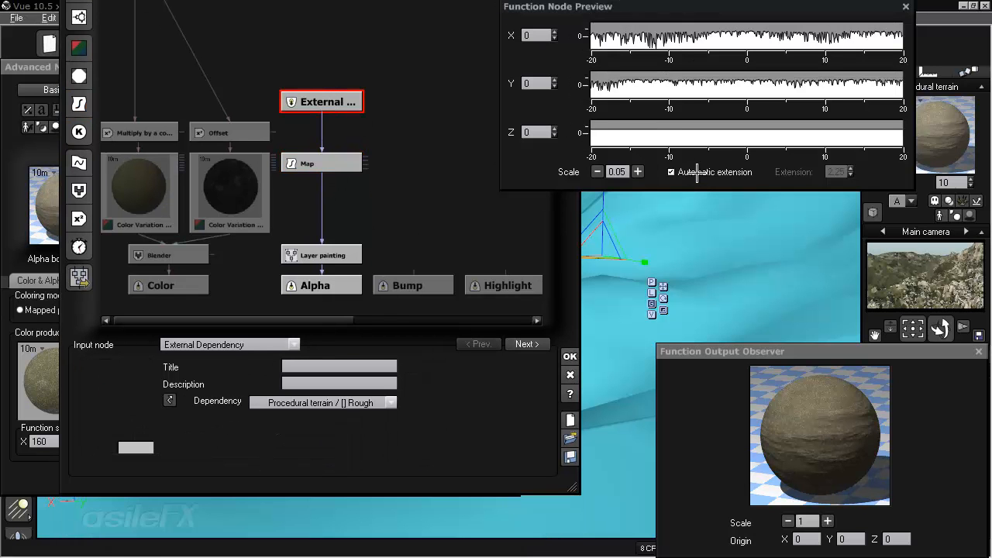
pyautogui.click(616, 172)
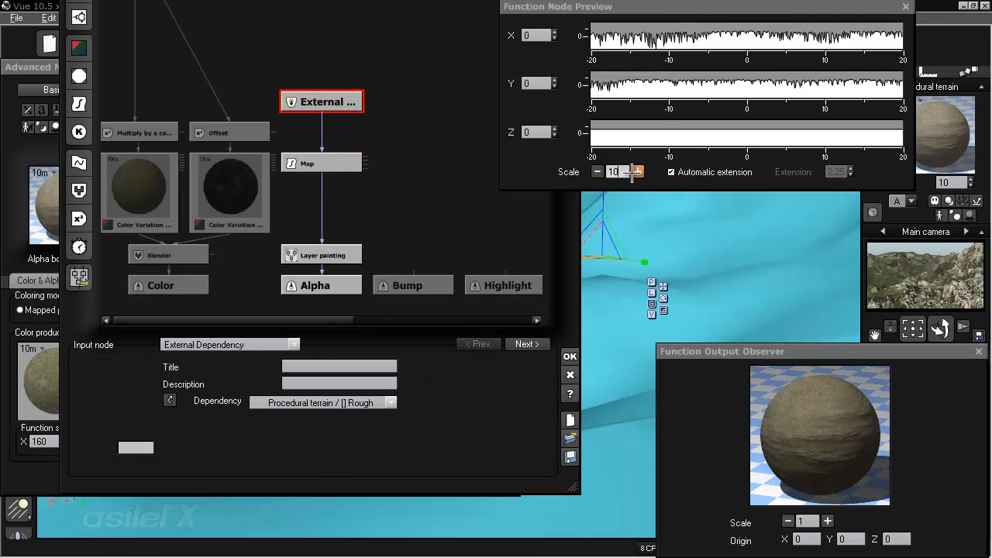
pyautogui.press('Return')
pyautogui.click(717, 169)
pyautogui.click(717, 170)
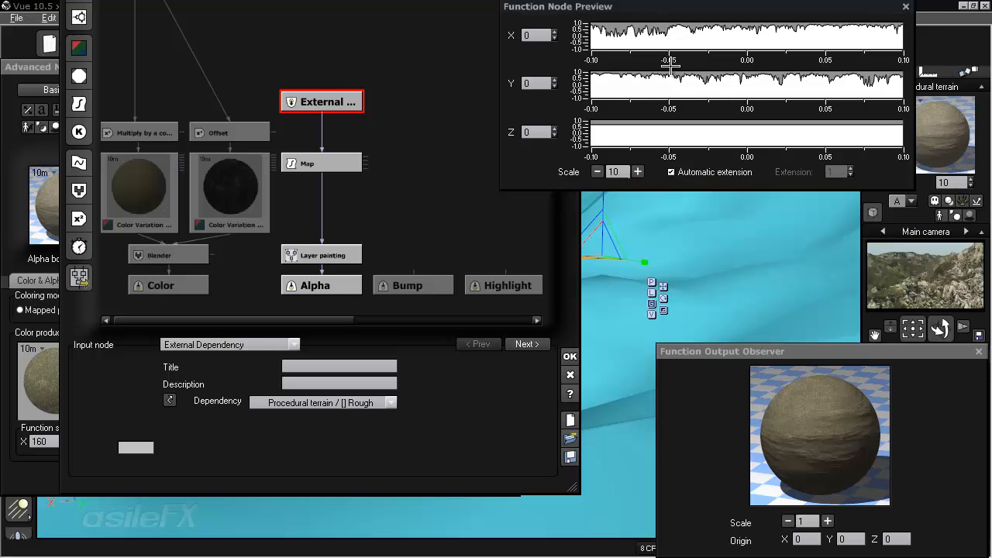
# Set the Map node's input lower value to 0 and its output lower value to -1.
pyautogui.click(335, 161)
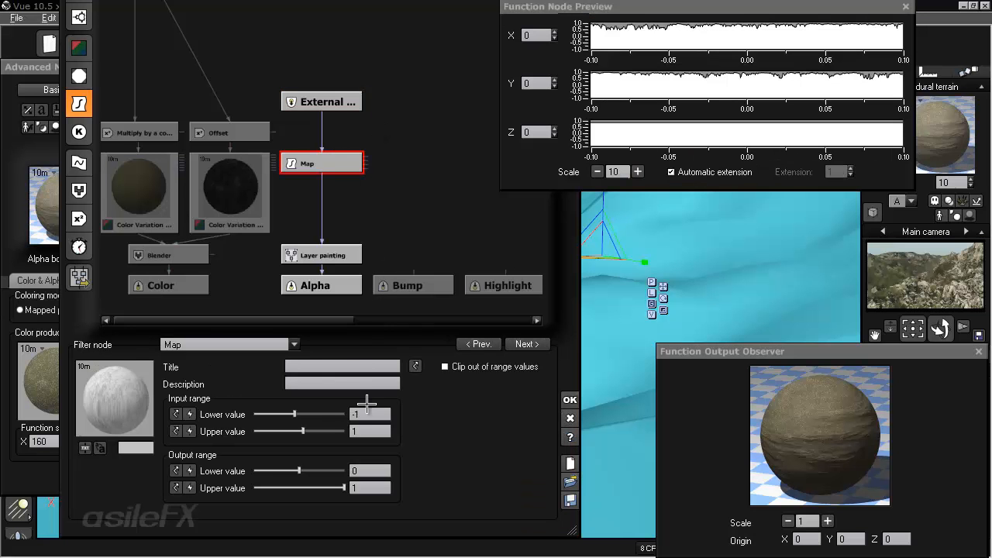
pyautogui.doubleClick(372, 416)
pyautogui.write('0')
pyautogui.press('Return')
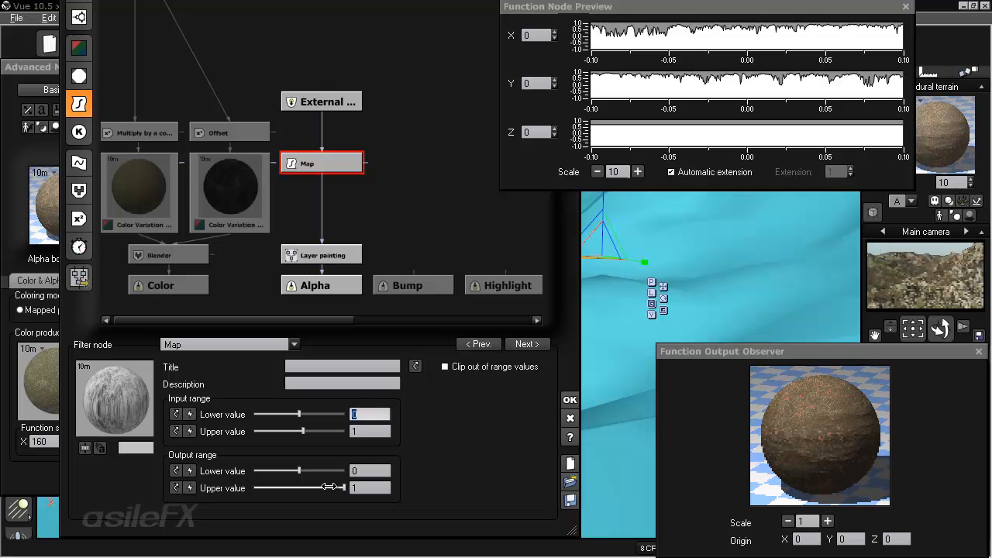
pyautogui.moveTo(299, 470); pyautogui.dragTo(256, 470)
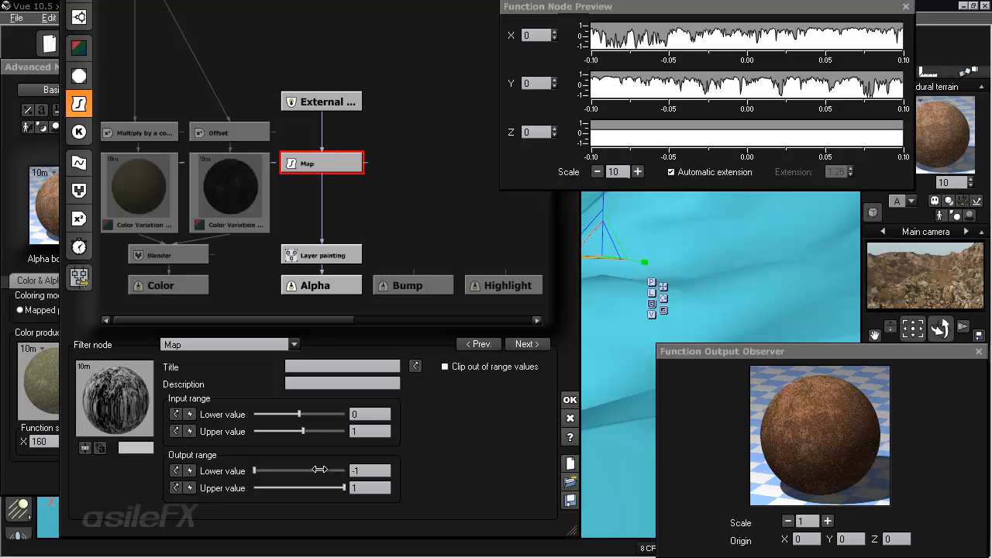
# Try inverting the Map node's output range to 1 and -1, with input upper values of 0.5 and 0.6.
pyautogui.moveTo(344, 488); pyautogui.dragTo(199, 450)
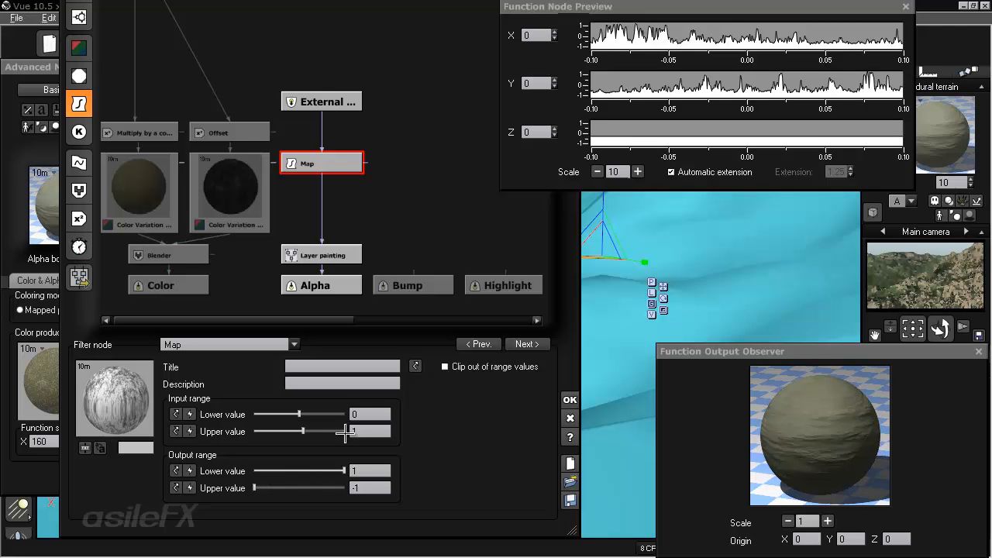
pyautogui.doubleClick(379, 413)
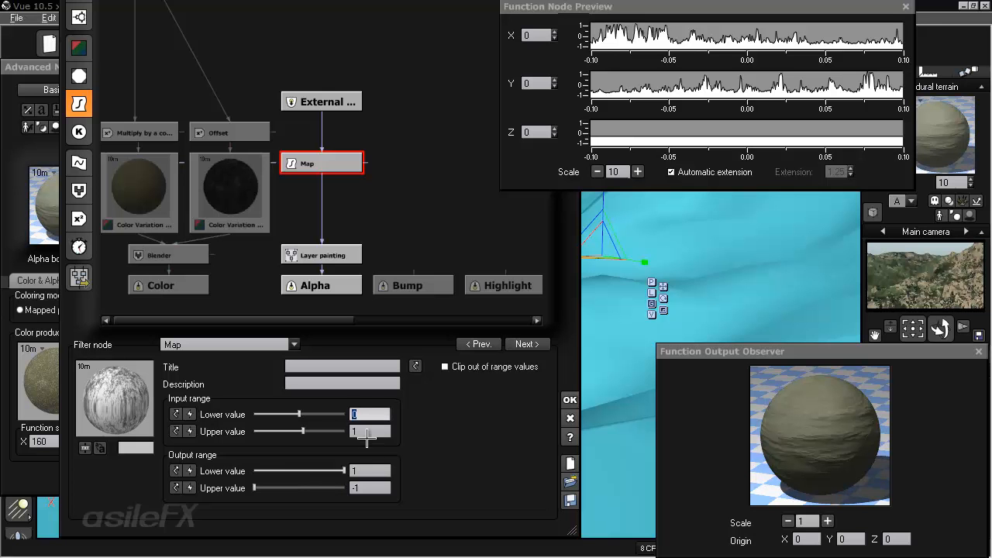
pyautogui.doubleClick(367, 431)
pyautogui.write('5')
pyautogui.press('Return')
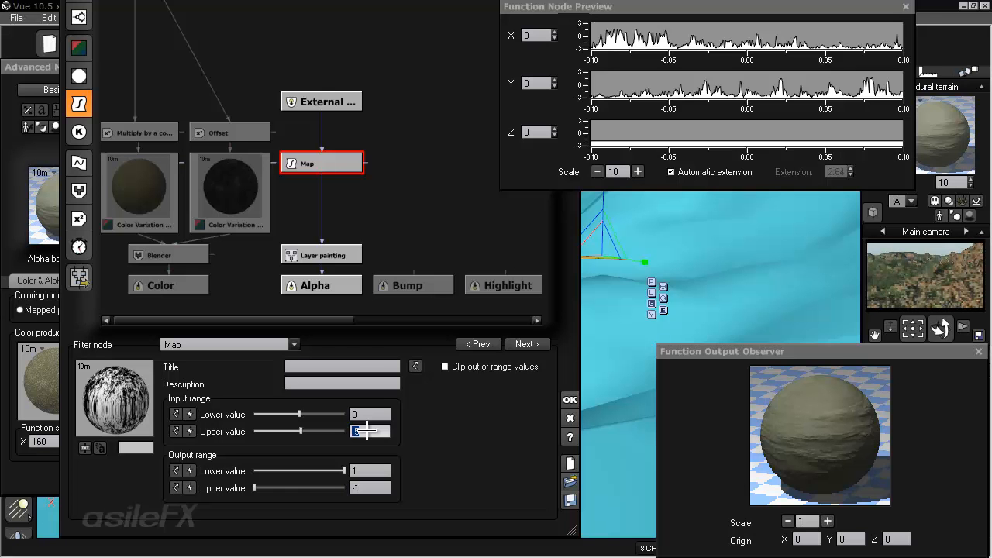
pyautogui.write('6')
pyautogui.press('Return')
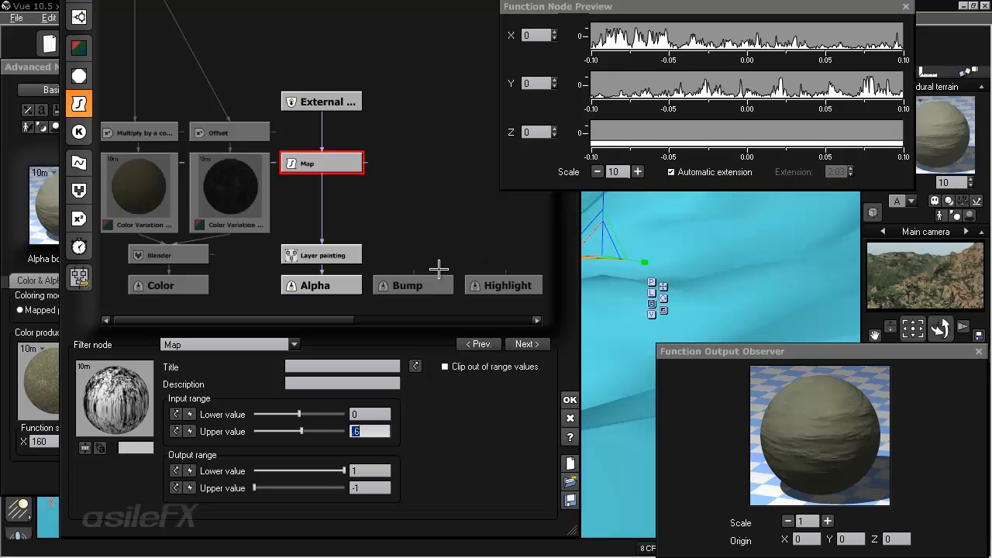
# Set the Map node's output range back to -1 through 1 and its input upper value to 1.2.
pyautogui.moveTo(342, 471)
pyautogui.mouseDown()
pyautogui.moveTo(254, 472)
pyautogui.moveTo(344, 488)
pyautogui.mouseUp()
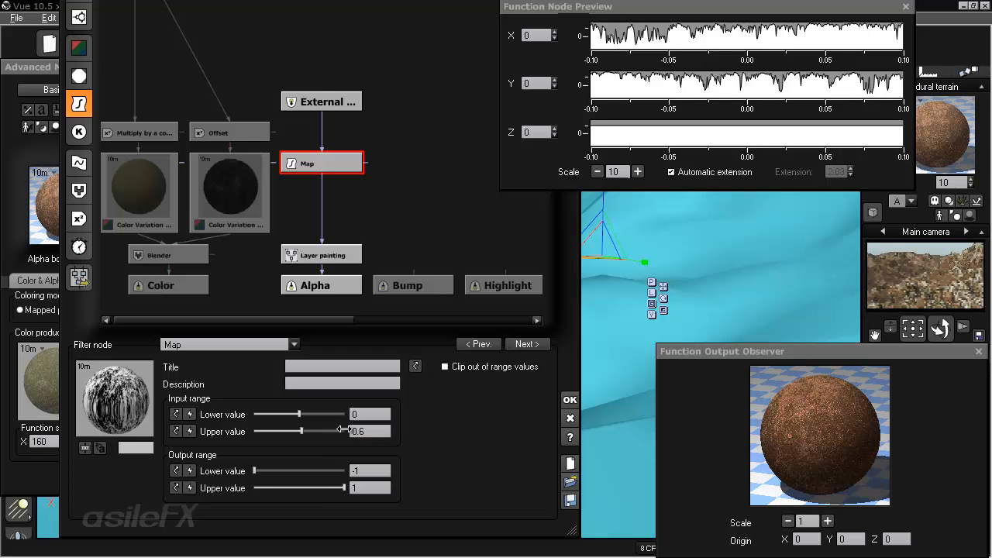
pyautogui.doubleClick(361, 434)
pyautogui.write('1')
pyautogui.press('Return')
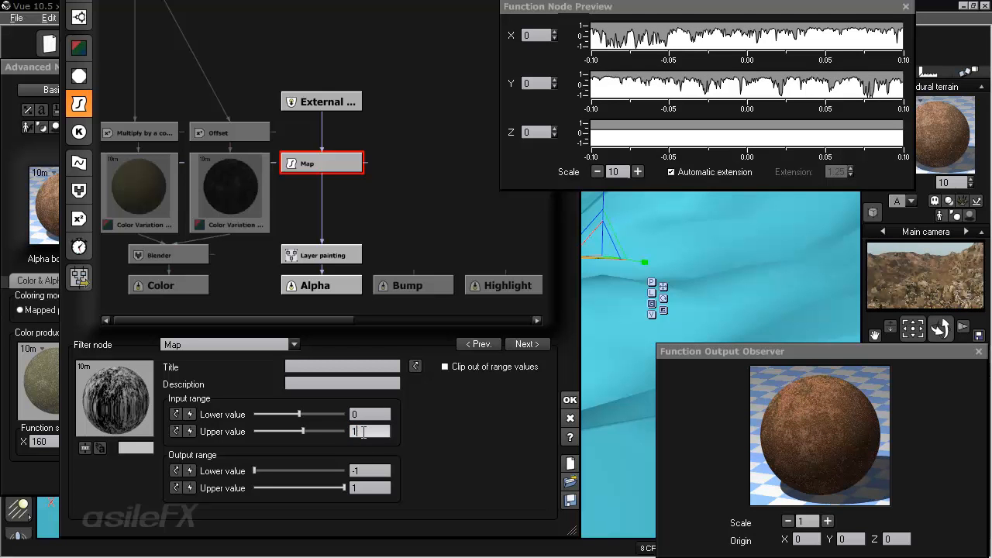
pyautogui.write('2')
pyautogui.press('Return')
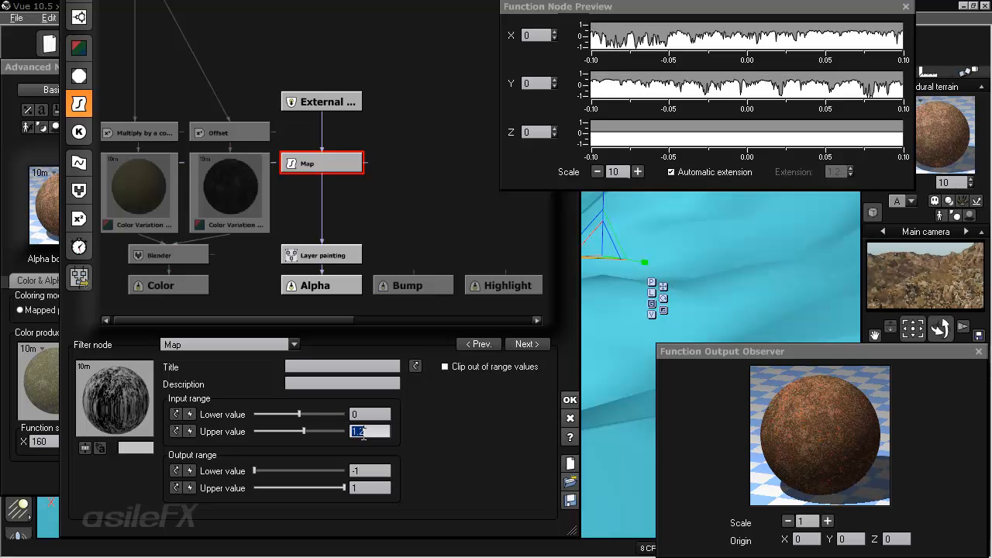
# Set the Map node's input lower value to -0.3 and accept the alpha function.
pyautogui.click(379, 415)
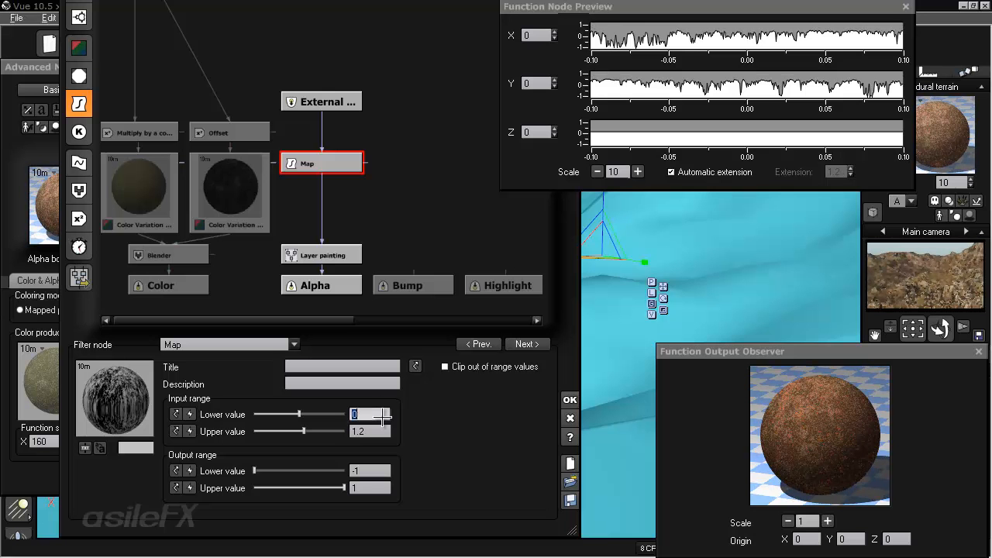
pyautogui.write('-.')
pyautogui.write('2')
pyautogui.press('Return')
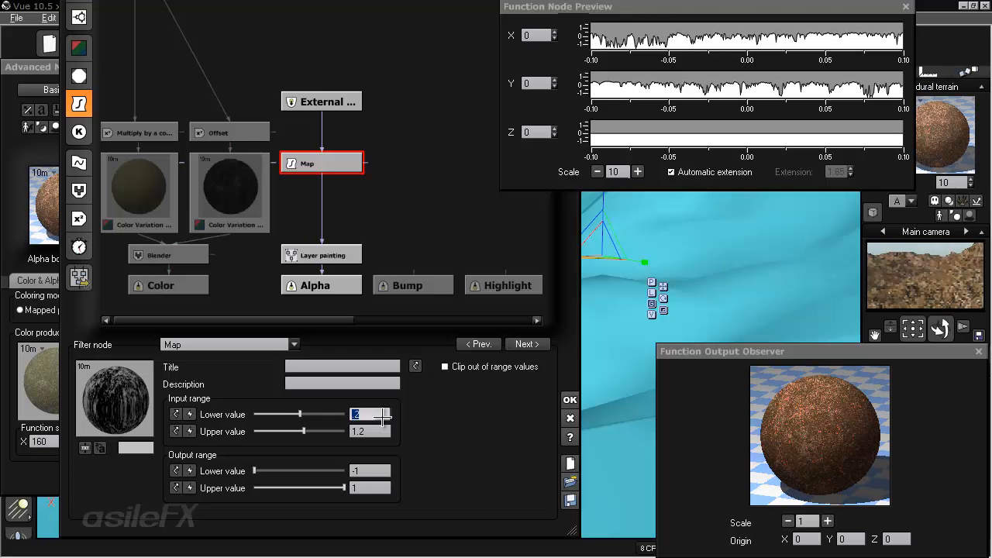
pyautogui.write('-.2')
pyautogui.press('Return')
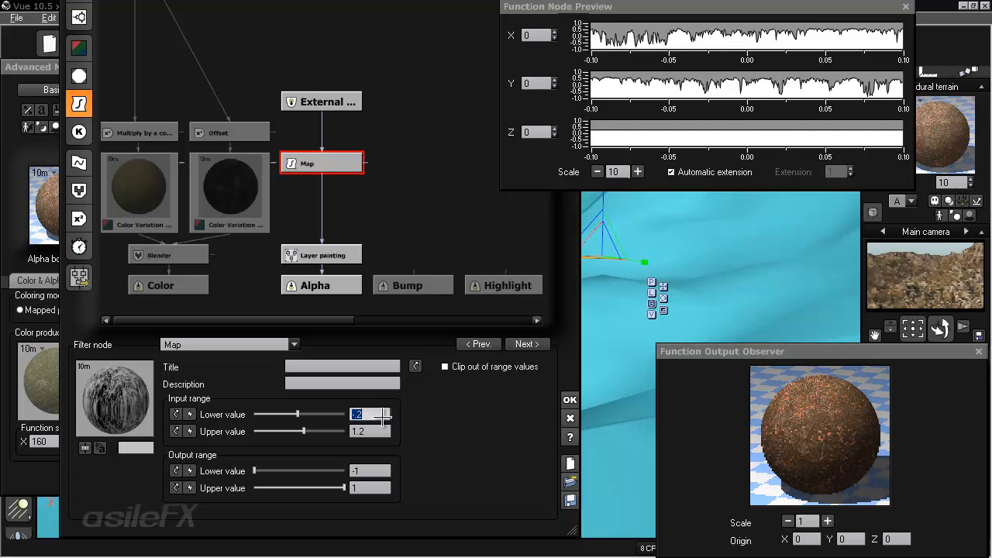
pyautogui.write('-3')
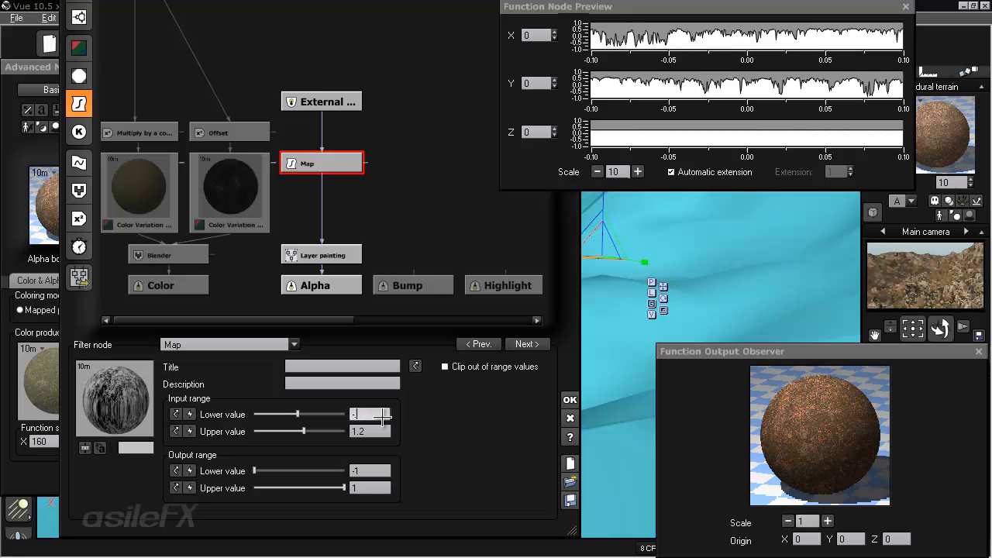
pyautogui.press('Return')
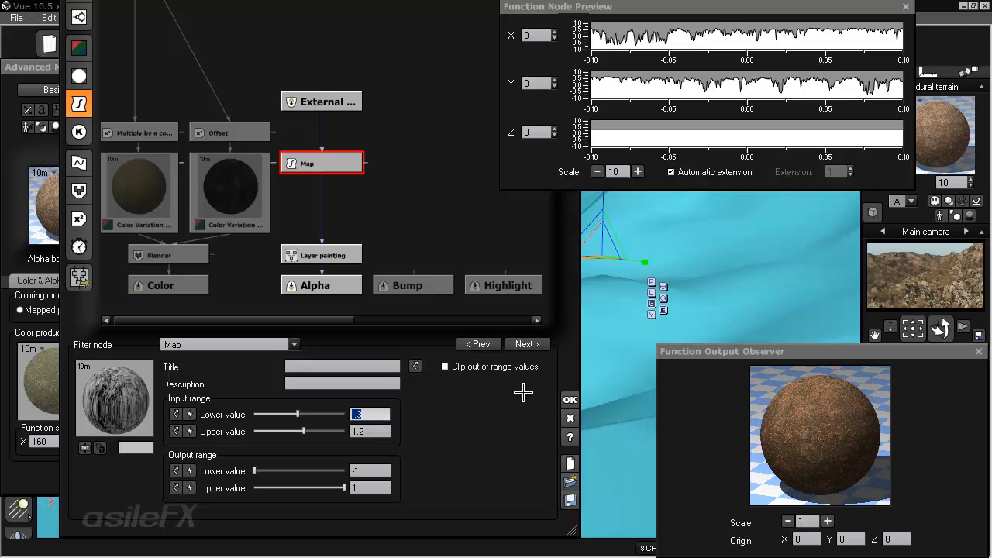
pyautogui.click(570, 400)
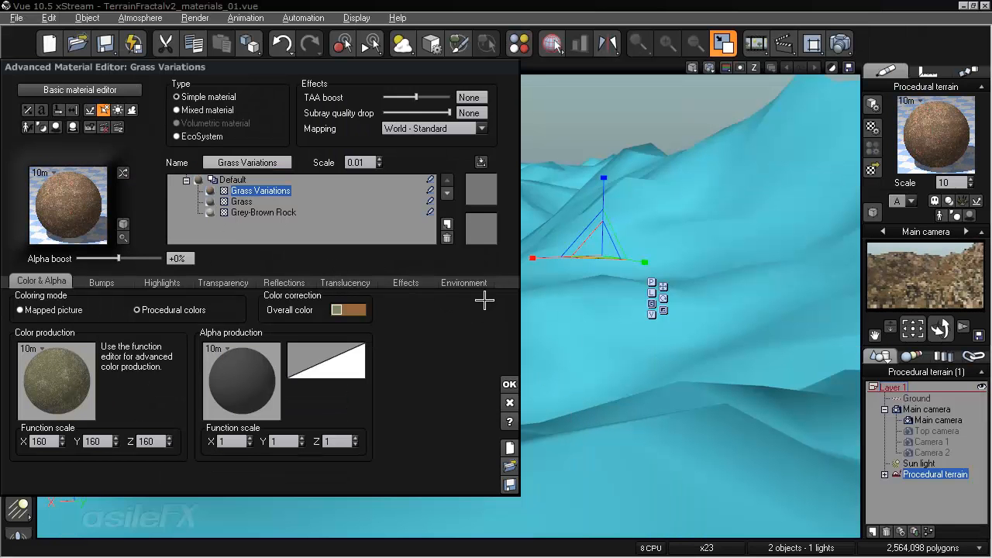
# Set the lower limit of the Grass Variations layer's slope range to 35° in its environment constraints.
pyautogui.click(462, 281)
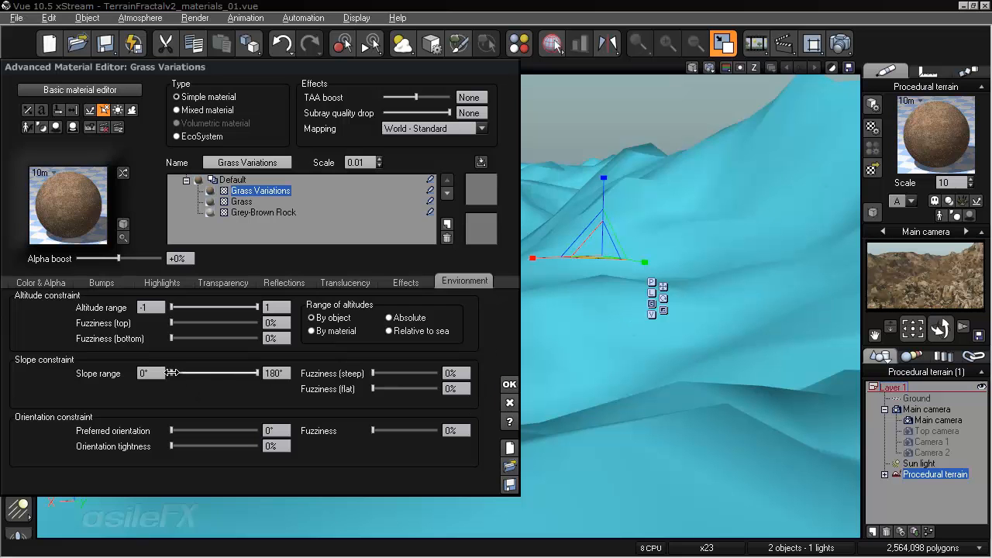
pyautogui.moveTo(180, 373); pyautogui.dragTo(185, 374)
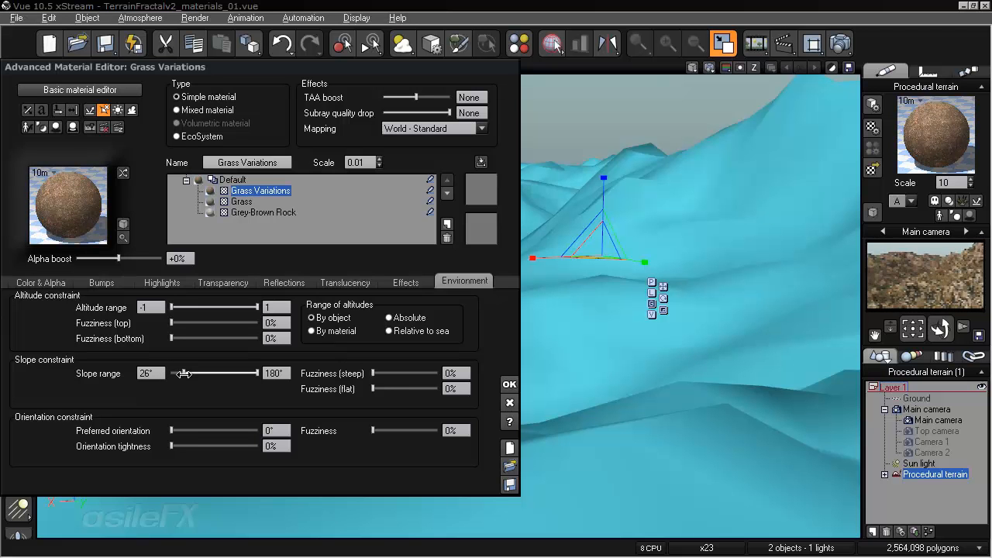
pyautogui.moveTo(185, 374); pyautogui.dragTo(192, 374)
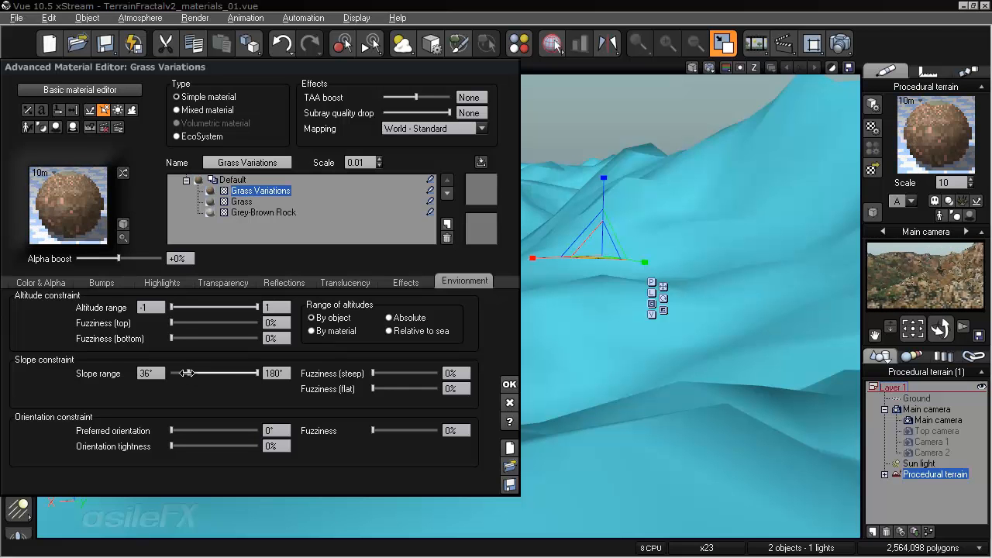
pyautogui.doubleClick(152, 374)
pyautogui.write('35')
pyautogui.press('Return')
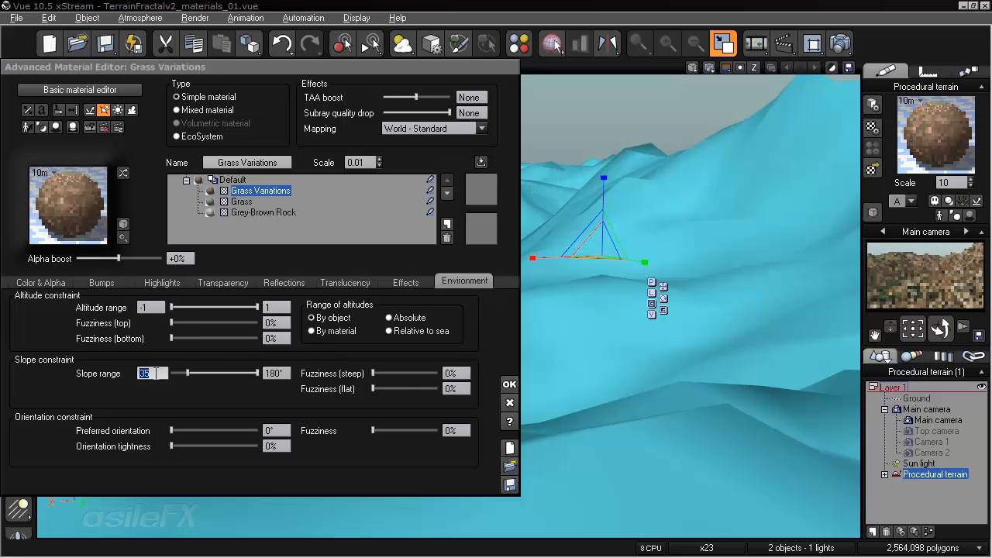
pyautogui.click(282, 372)
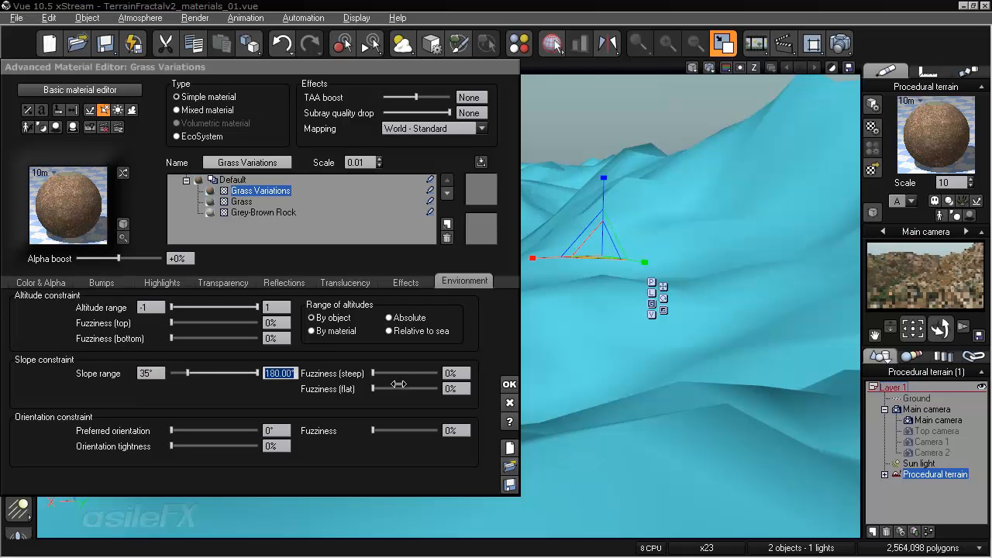
# Set both the steep and flat slope fuzziness of the Grass Variations layer to 6%.
pyautogui.moveTo(374, 389); pyautogui.dragTo(400, 375)
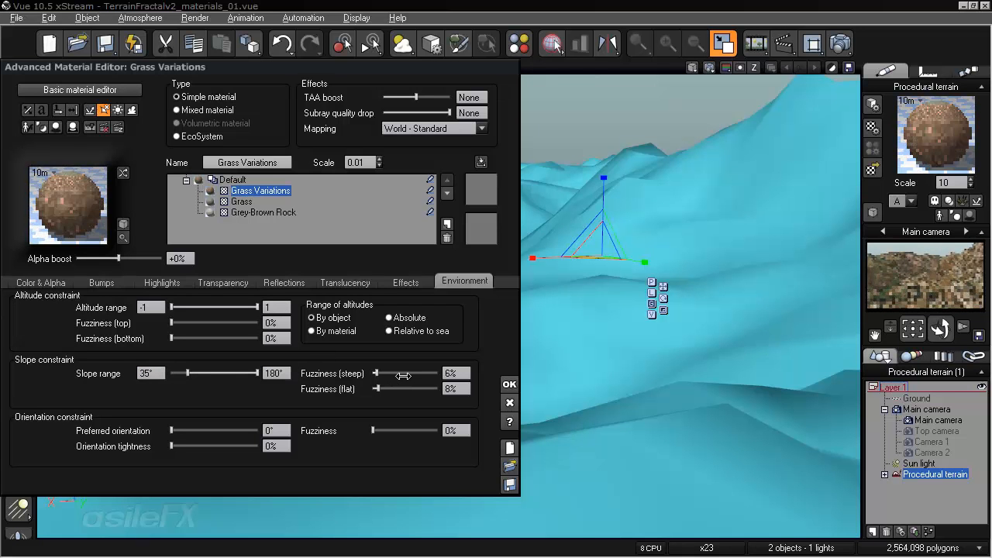
pyautogui.click(458, 392)
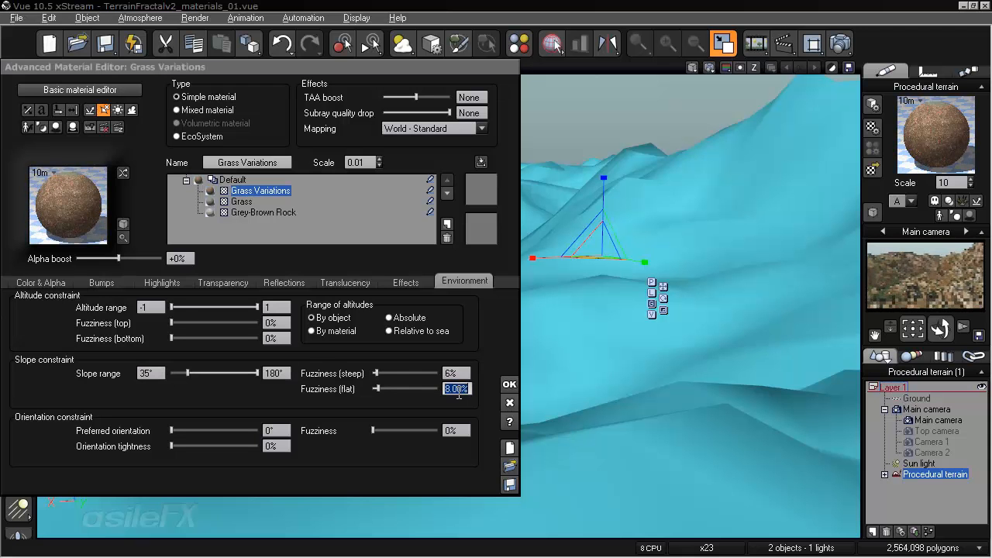
pyautogui.write('6')
pyautogui.press('Return')
pyautogui.click(459, 374)
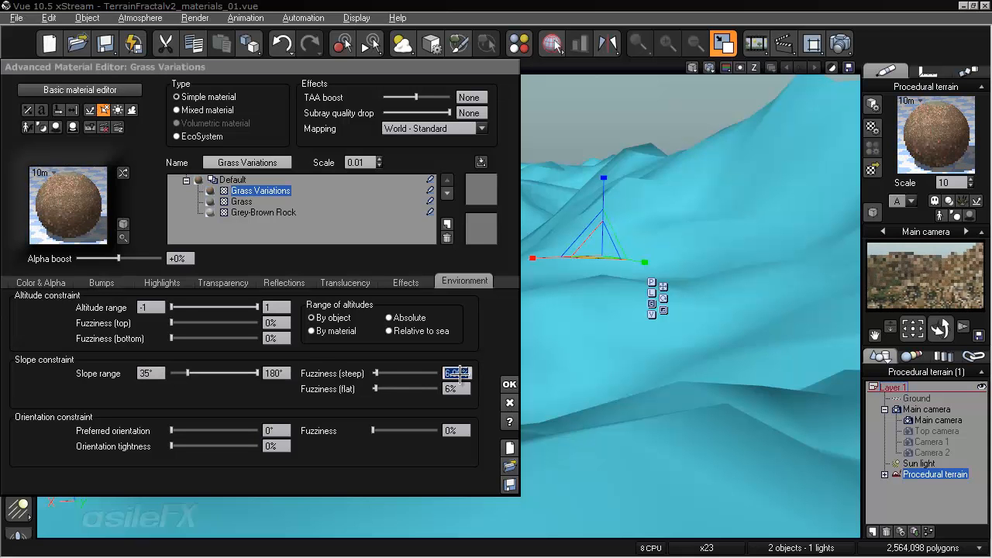
# Accept the material changes, render the terrain from the main camera and close the render display.
pyautogui.click(509, 384)
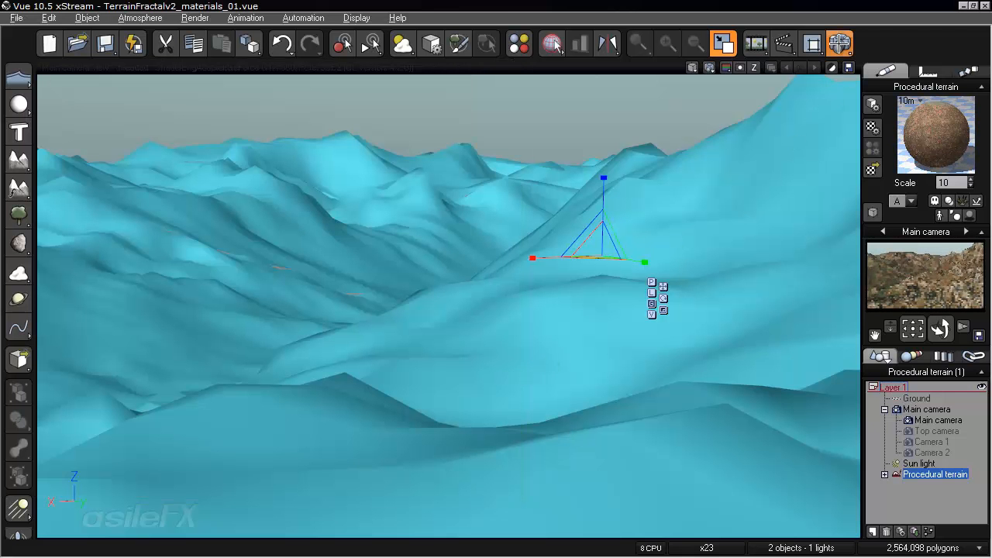
pyautogui.click(840, 43)
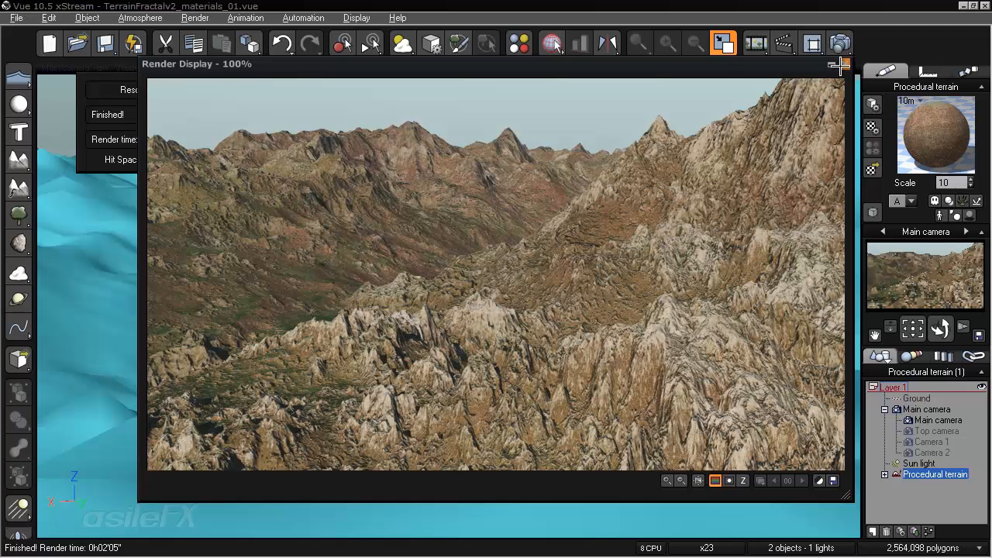
pyautogui.click(843, 66)
# Reopen the terrain's material and move the Grass layer above Grass Variations.
pyautogui.doubleClick(927, 145)
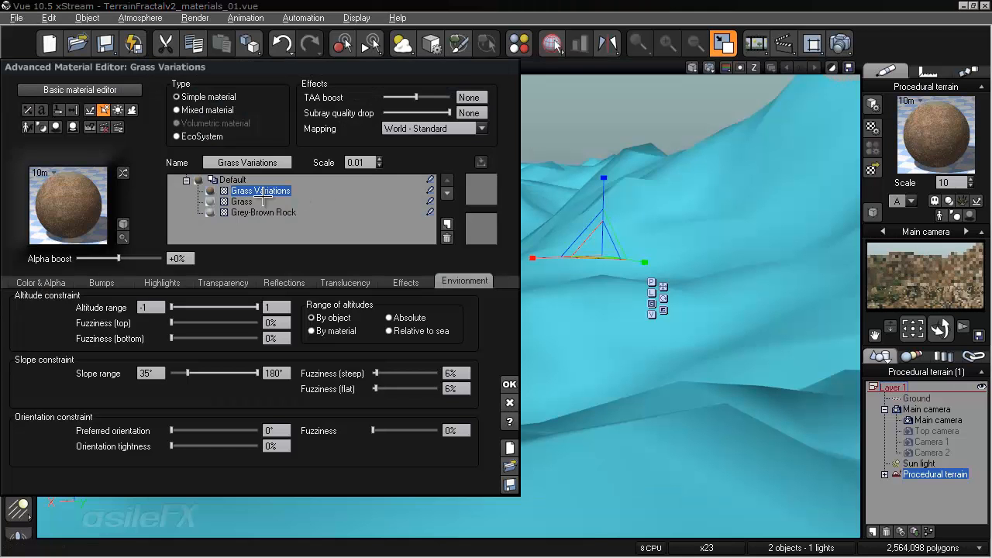
pyautogui.click(242, 201)
pyautogui.click(447, 180)
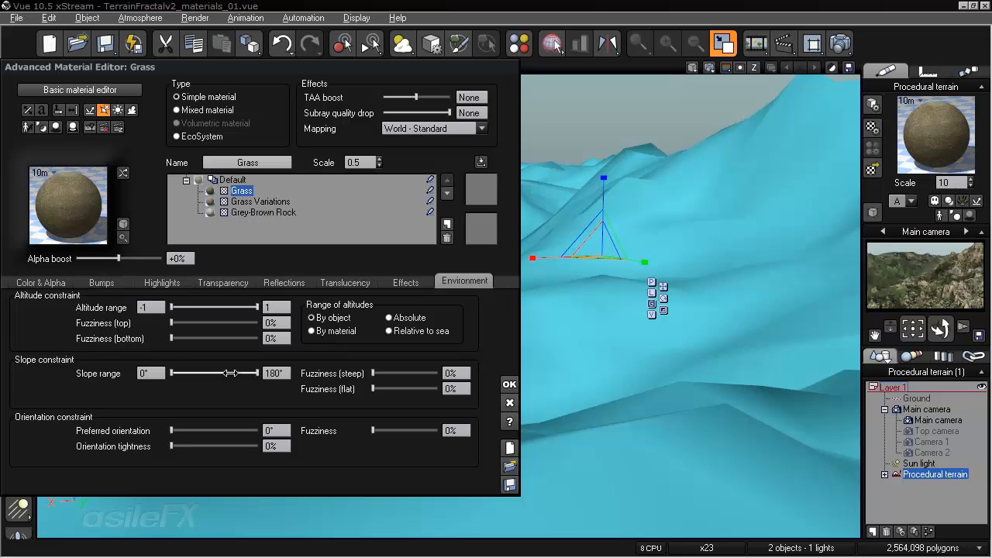
# Set the upper limit of the Grass layer's slope range to 55°.
pyautogui.moveTo(260, 375); pyautogui.dragTo(207, 375)
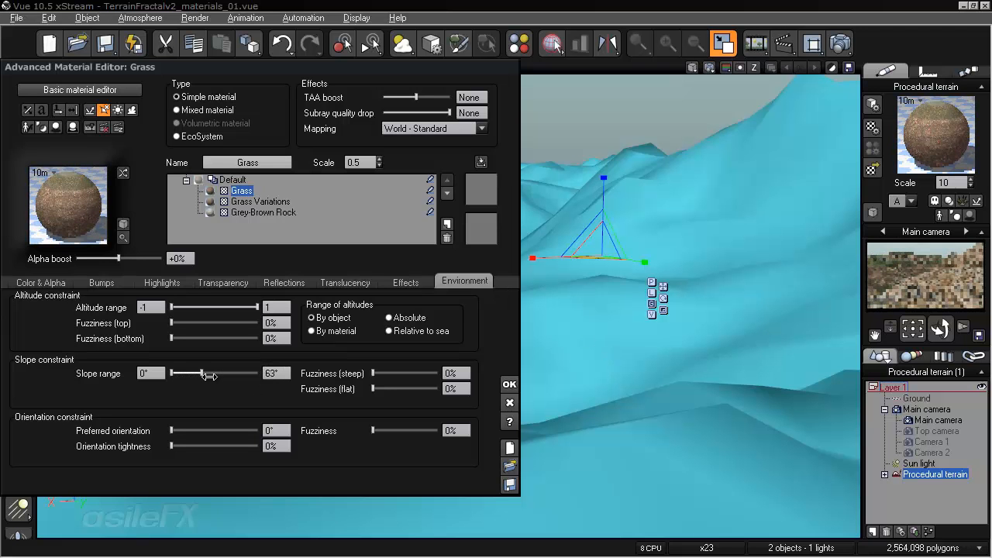
pyautogui.moveTo(210, 375); pyautogui.dragTo(204, 377)
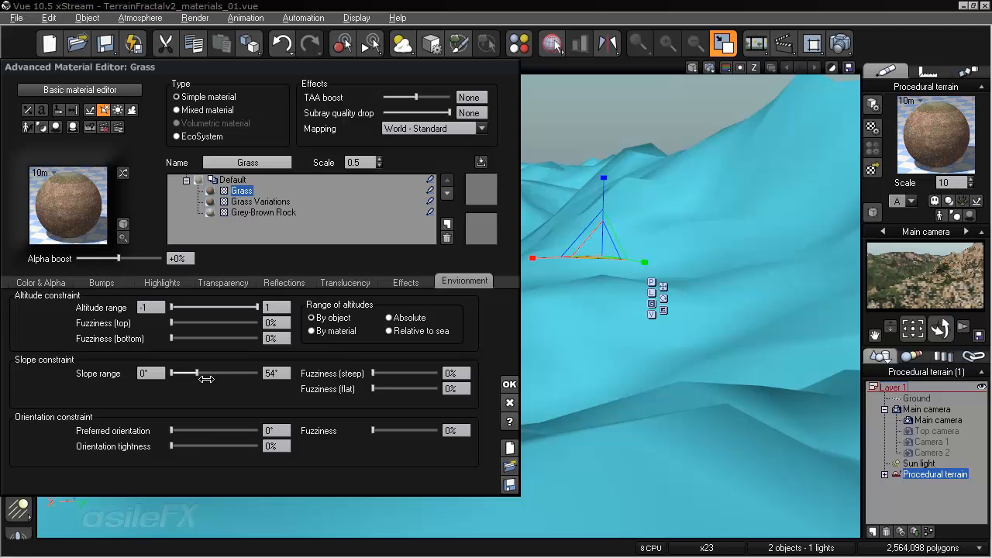
pyautogui.click(288, 373)
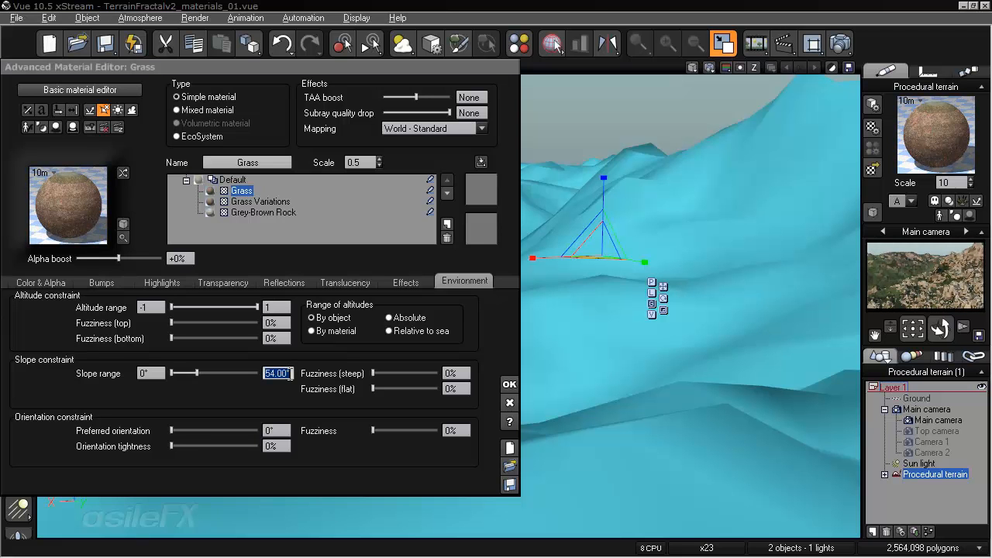
pyautogui.write('55')
pyautogui.press('Return')
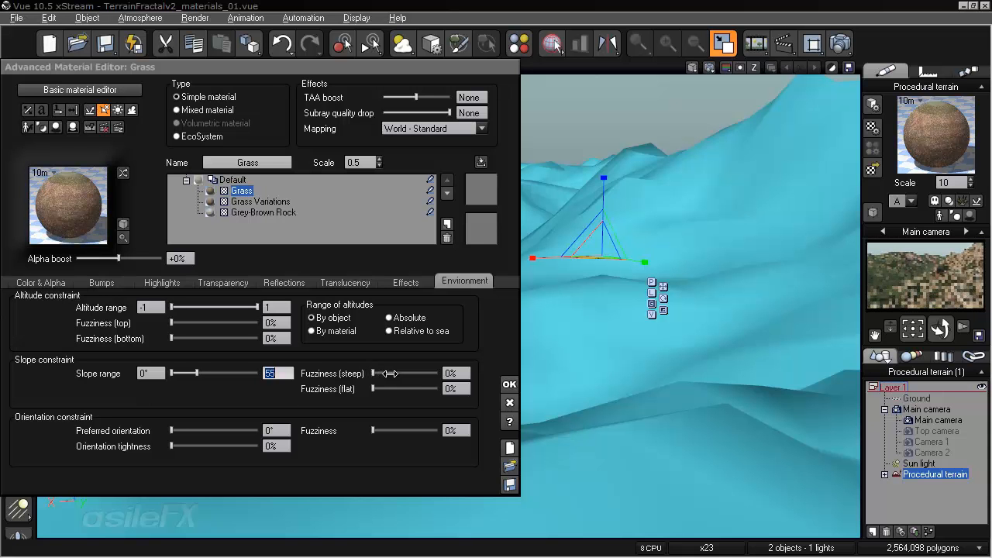
# Set the Grass layer's steep and flat slope fuzziness to 8% and check the accepted material in a main camera render.
pyautogui.moveTo(386, 374); pyautogui.dragTo(398, 388)
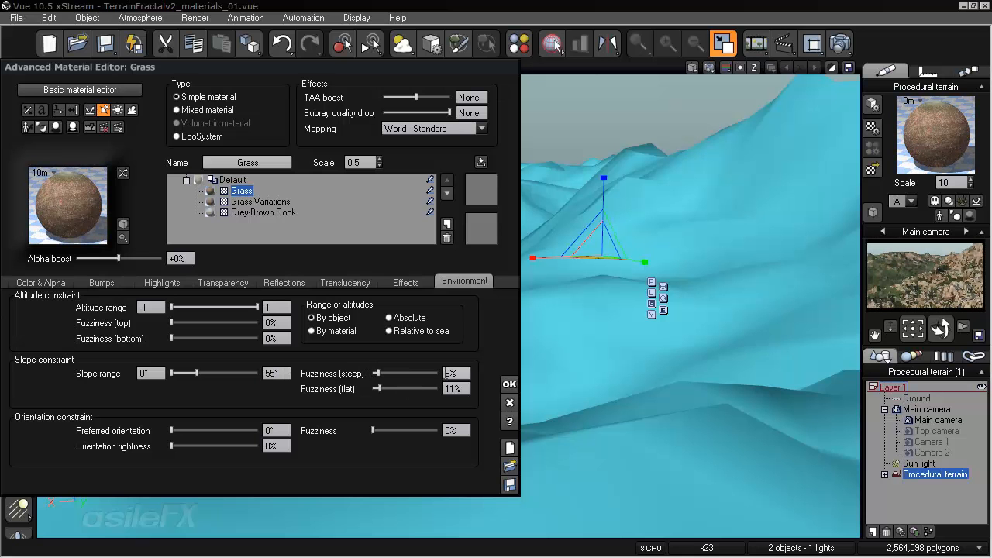
pyautogui.click(449, 373)
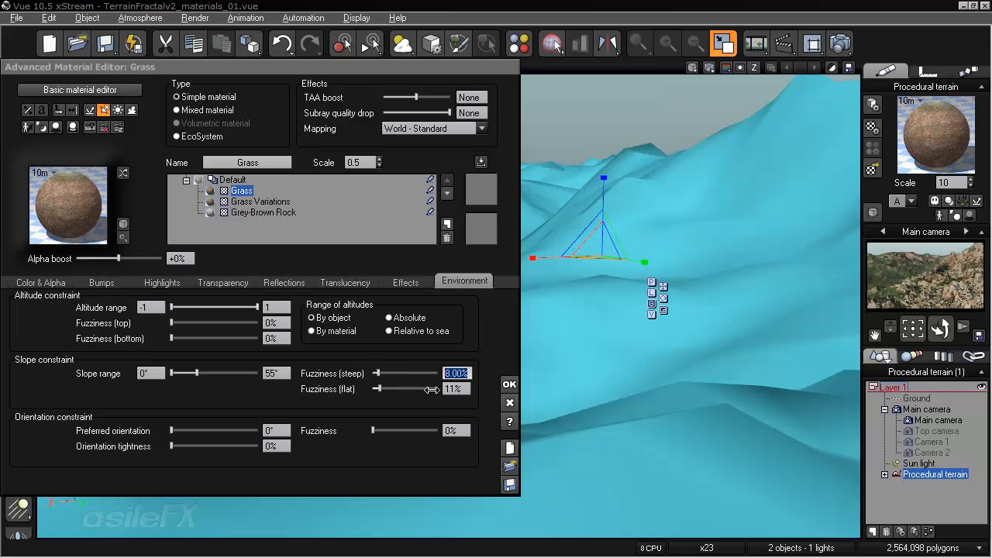
pyautogui.click(448, 389)
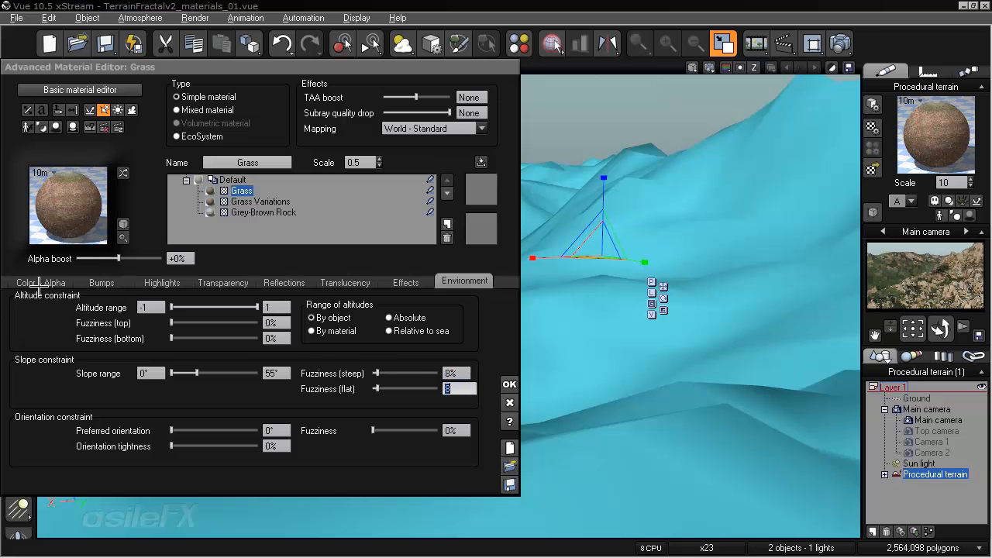
pyautogui.click(510, 384)
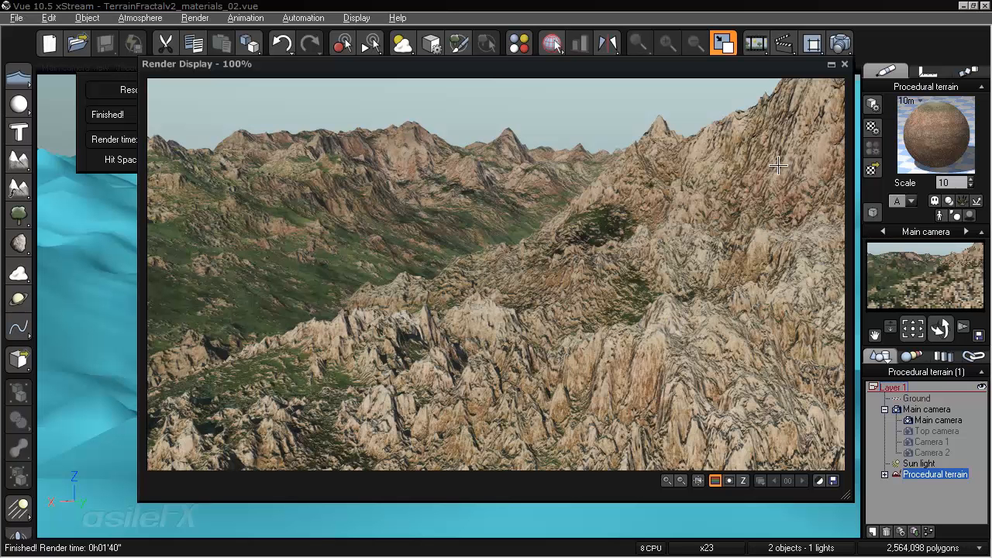
pyautogui.click(840, 65)
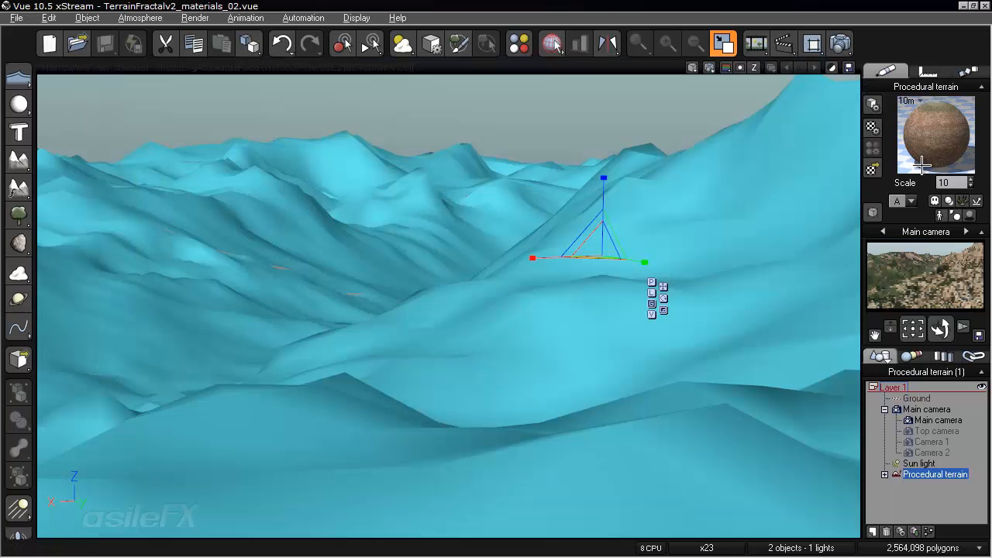
# Reopen the terrain's material and open the alpha production function of the Grass Variations layer for editing.
pyautogui.rightClick(897, 135)
pyautogui.click(897, 135)
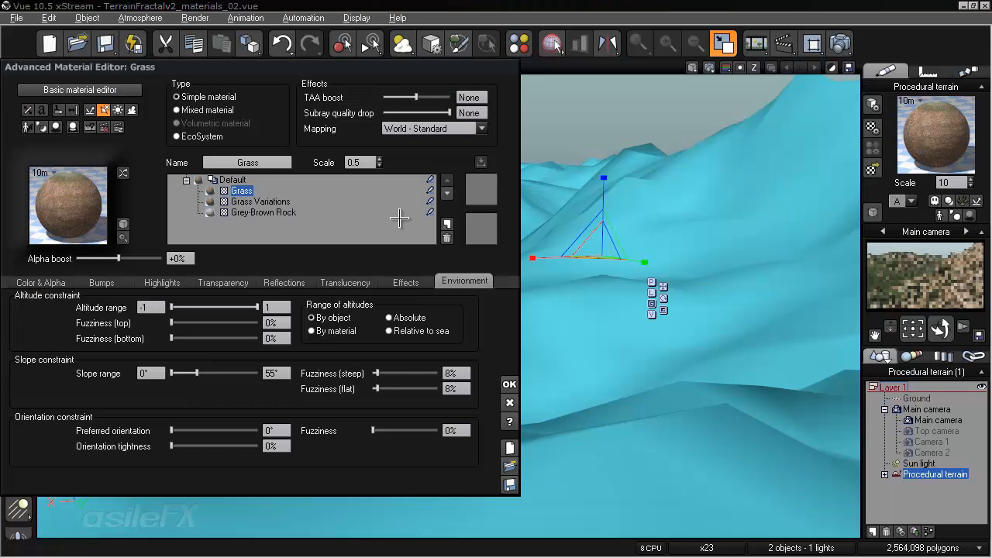
pyautogui.click(260, 201)
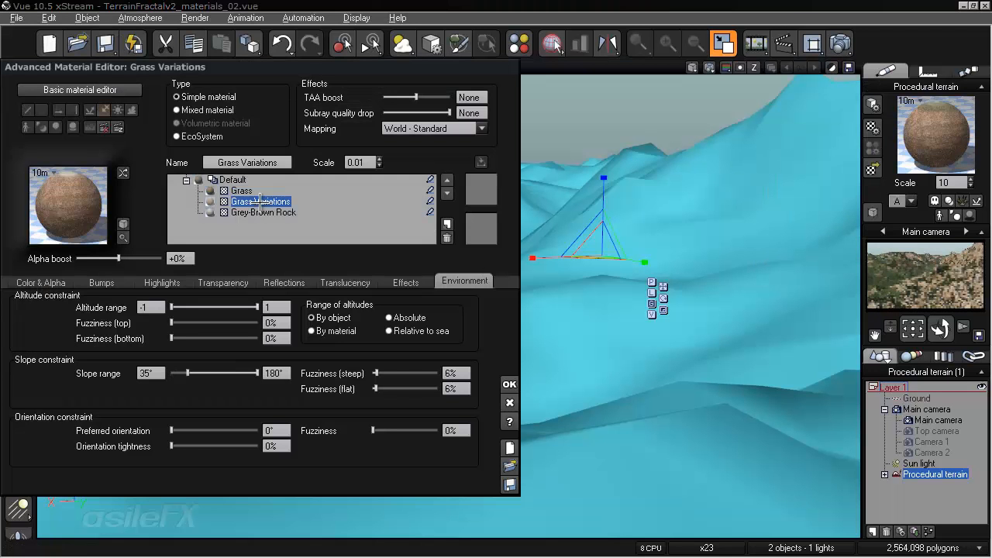
pyautogui.click(41, 283)
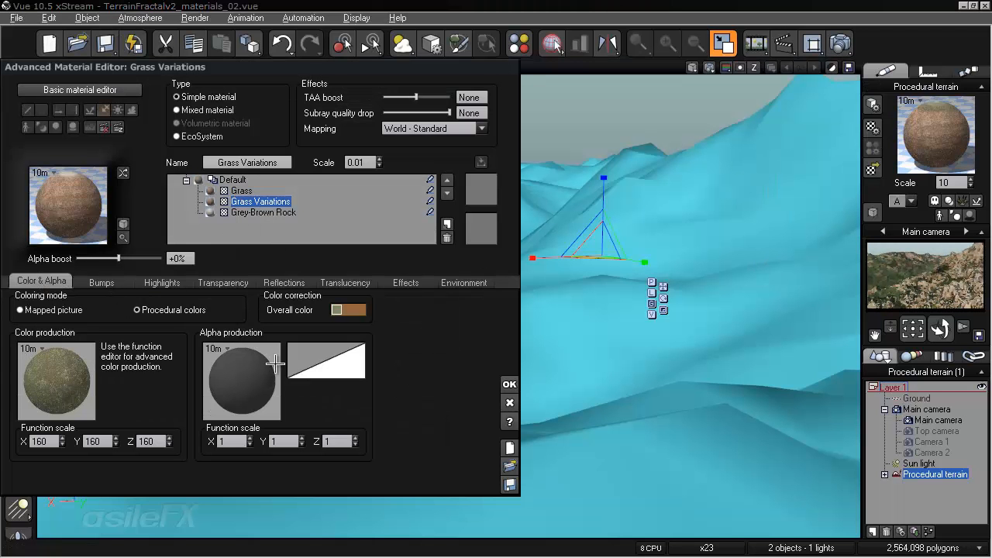
pyautogui.rightClick(247, 371)
pyautogui.click(276, 378)
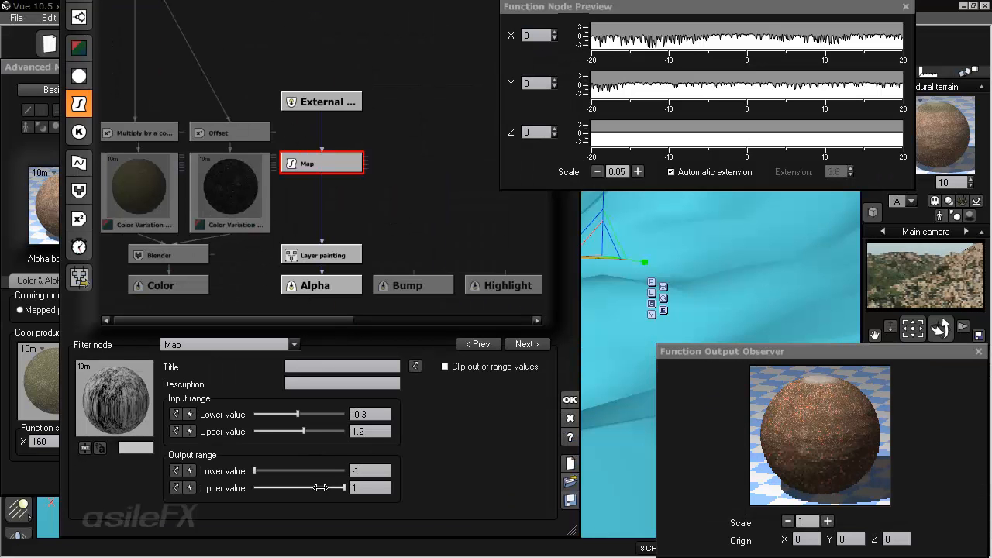
# Try the Map filter's output upper value at -1 and return it to 1.
pyautogui.moveTo(344, 487); pyautogui.dragTo(268, 484)
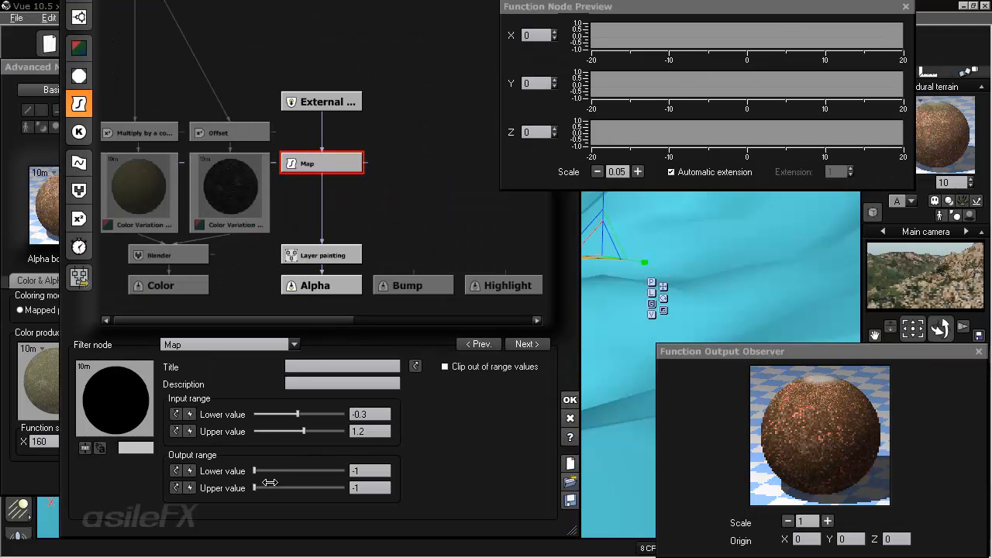
pyautogui.moveTo(275, 483); pyautogui.dragTo(345, 487)
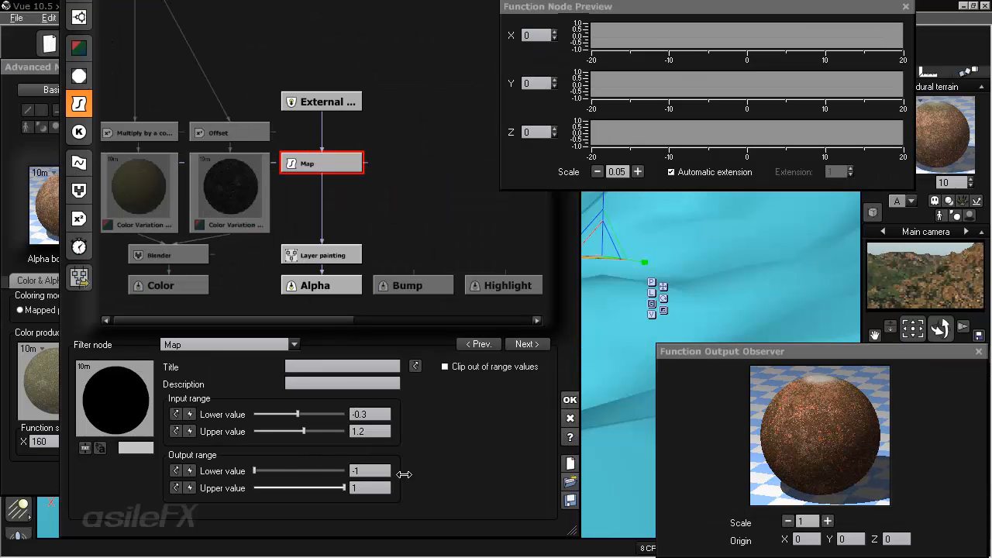
pyautogui.moveTo(254, 471)
pyautogui.mouseDown()
pyautogui.moveTo(330, 468)
pyautogui.moveTo(257, 467)
pyautogui.mouseUp()
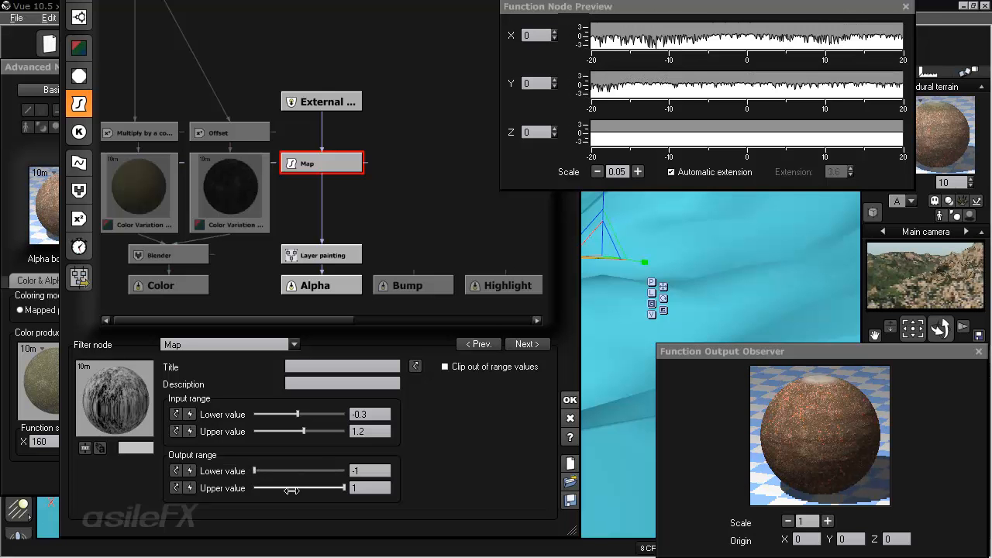
pyautogui.moveTo(303, 488); pyautogui.dragTo(349, 488)
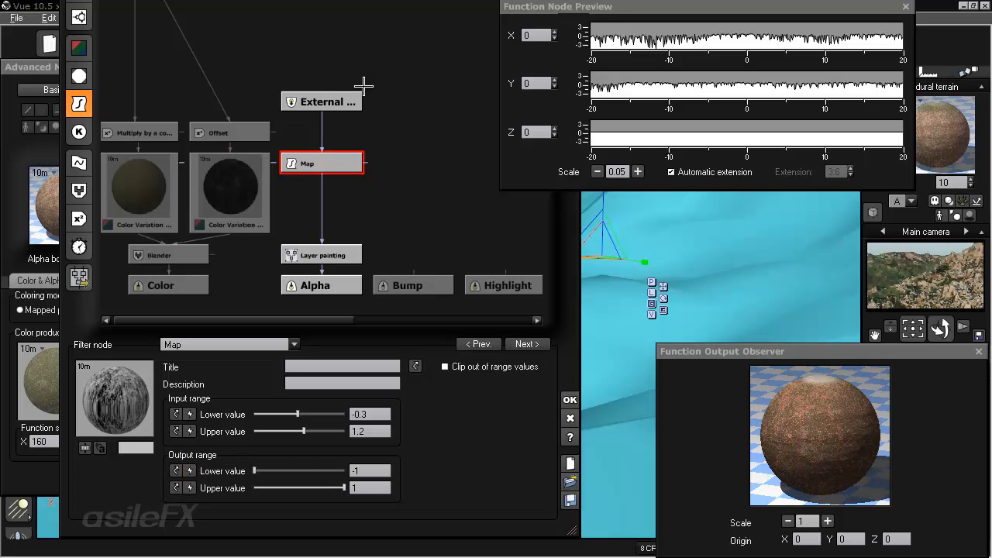
# Drive the Map filter's output lower value with a Terrain Color Patterns color node placed beside the External node.
pyautogui.click(189, 470)
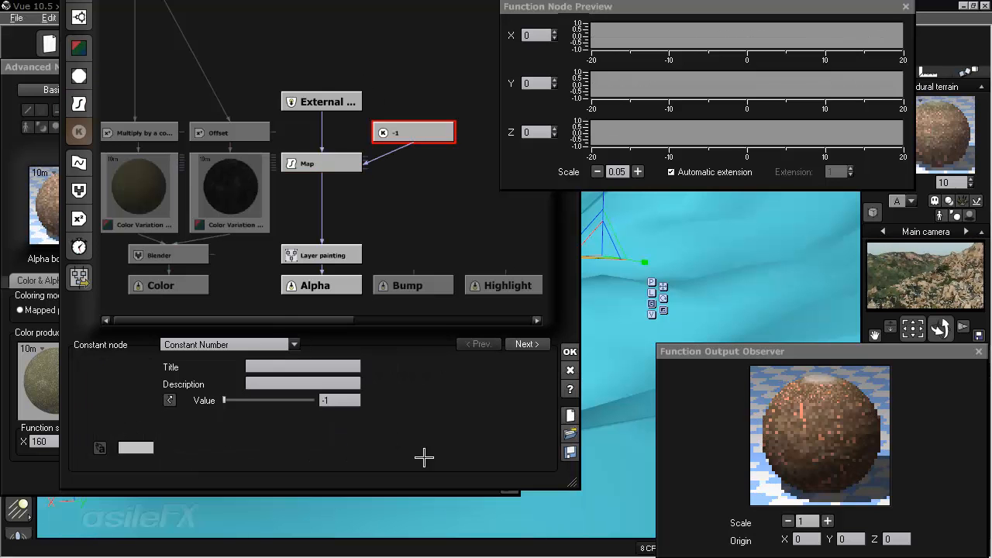
pyautogui.moveTo(470, 448); pyautogui.dragTo(473, 496)
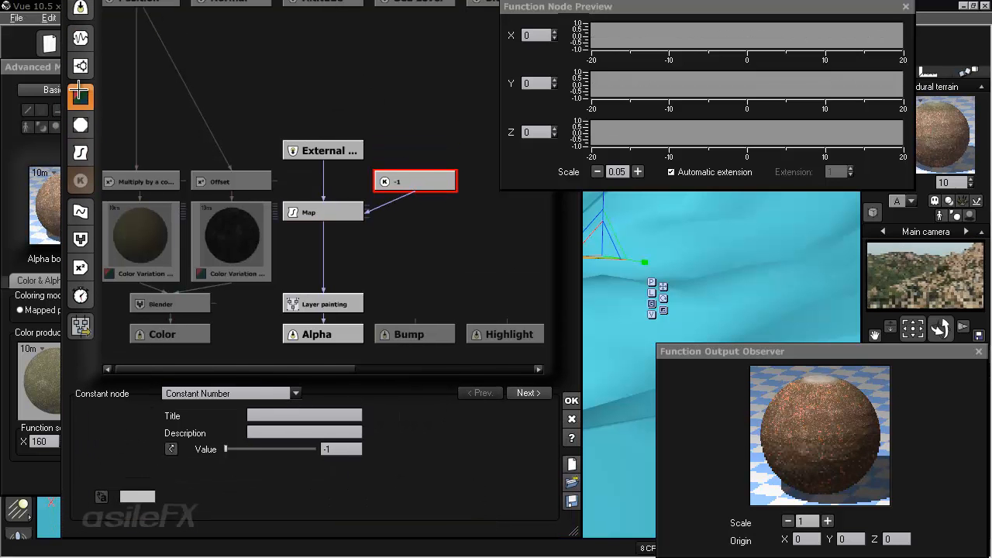
pyautogui.moveTo(453, 171); pyautogui.dragTo(454, 139)
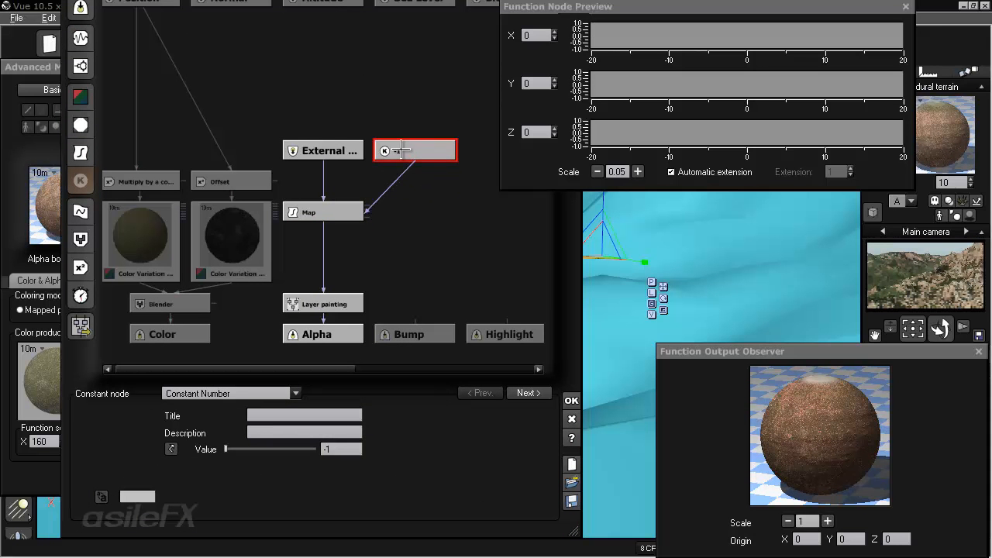
pyautogui.click(80, 94)
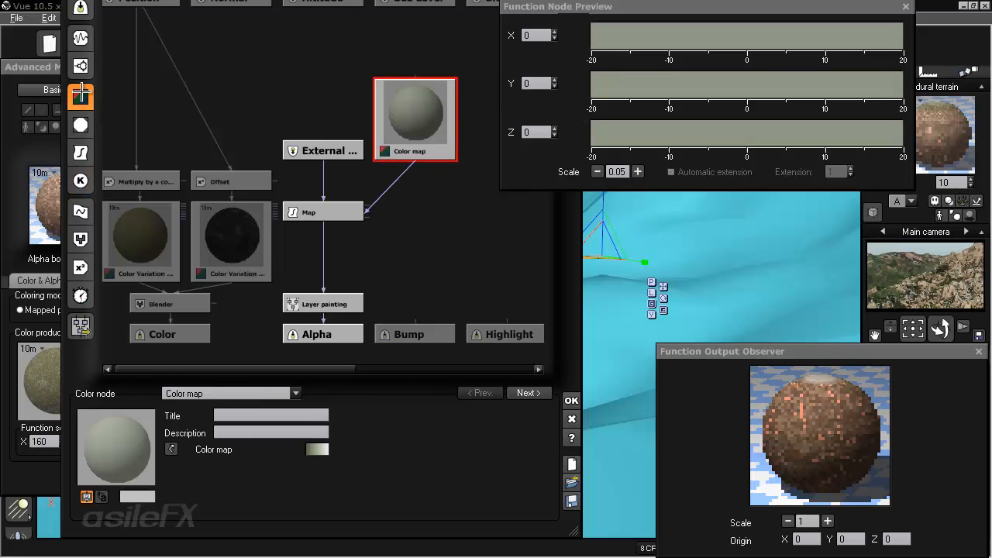
pyautogui.click(195, 393)
pyautogui.click(218, 391)
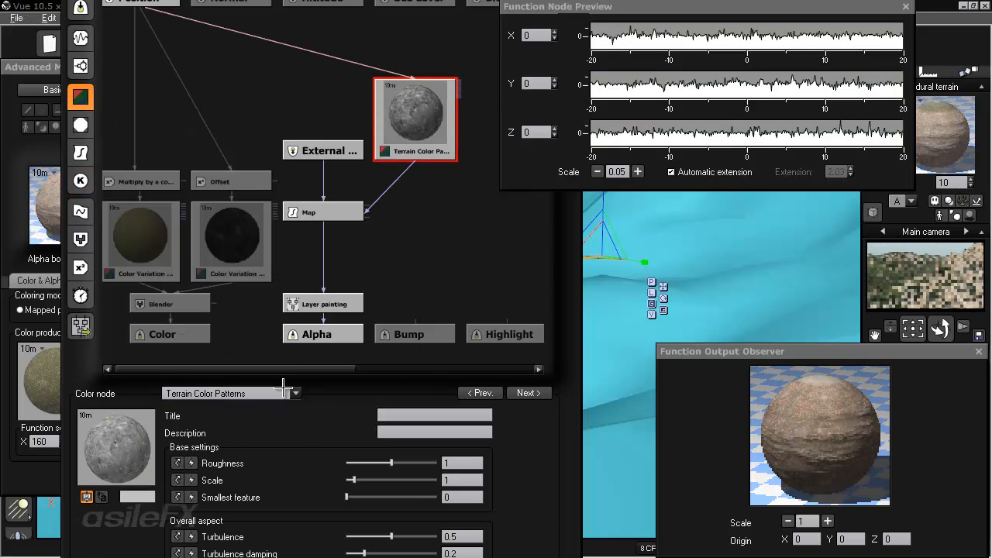
# Set the Terrain Color Patterns node's scale to about 14.38 and its buoyancy to about -0.97.
pyautogui.moveTo(526, 490); pyautogui.dragTo(508, 259)
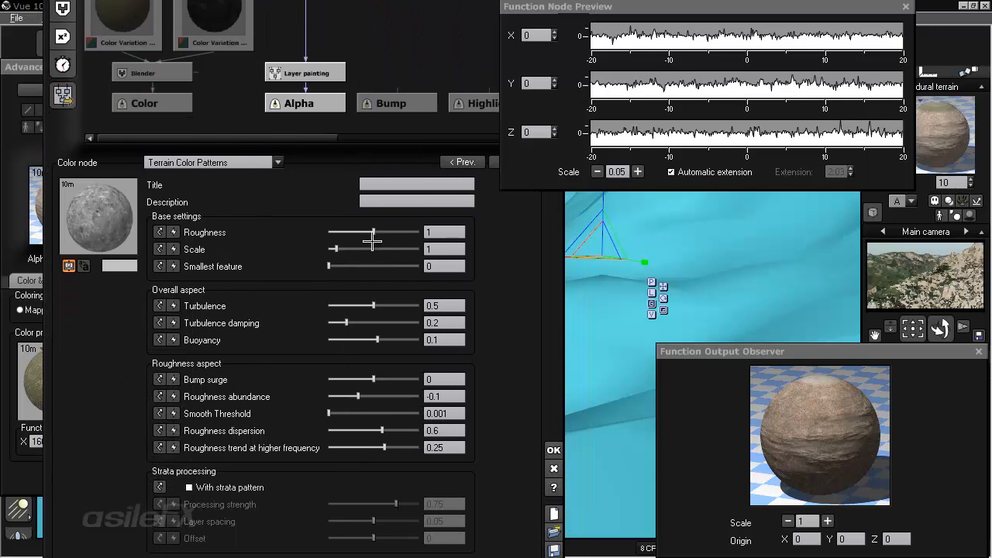
pyautogui.moveTo(365, 249); pyautogui.dragTo(389, 249)
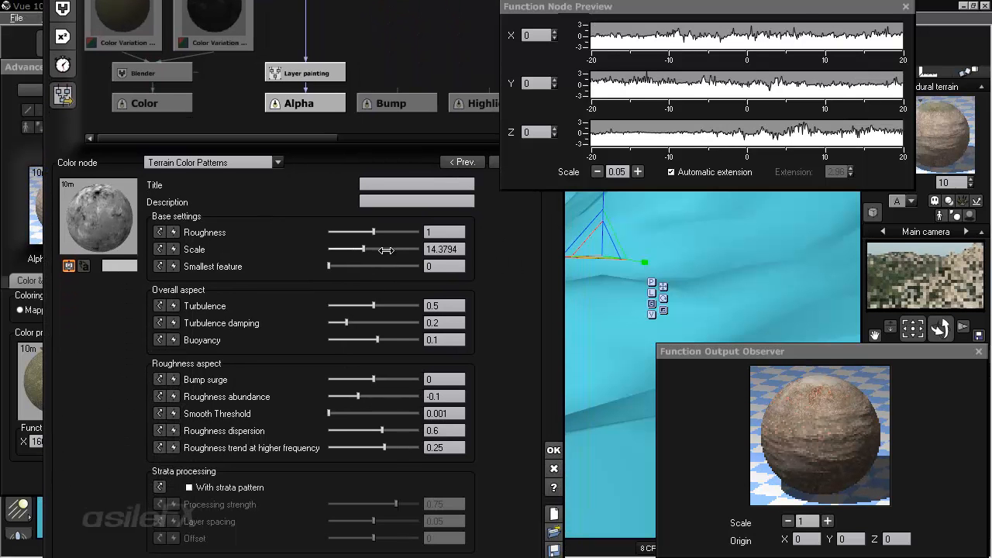
pyautogui.moveTo(344, 339); pyautogui.dragTo(353, 331)
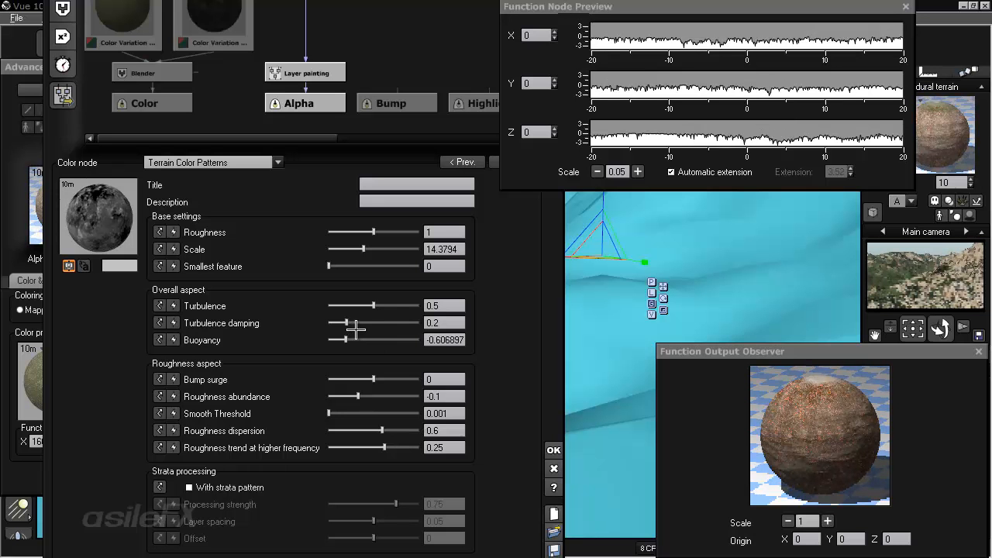
pyautogui.moveTo(354, 338); pyautogui.dragTo(355, 339)
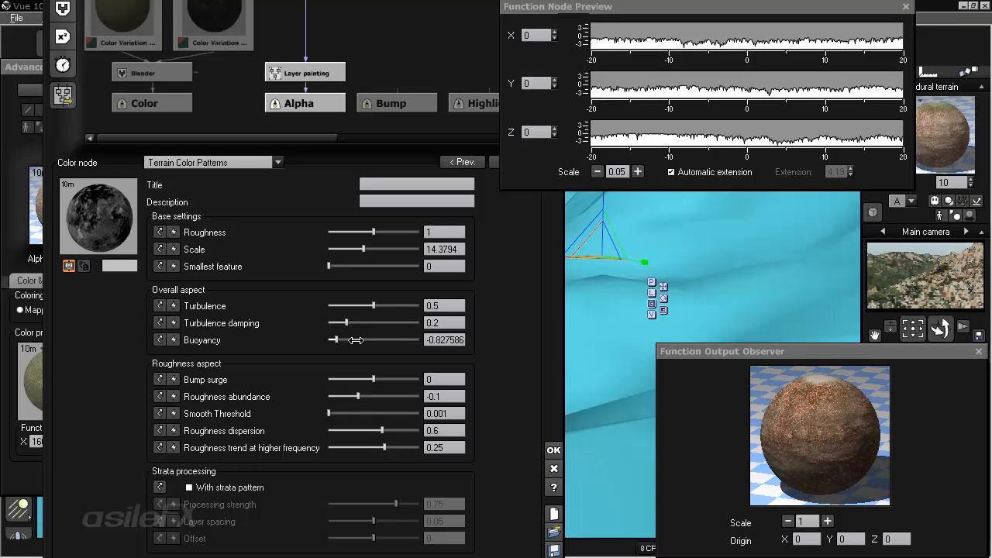
pyautogui.moveTo(356, 339); pyautogui.dragTo(352, 339)
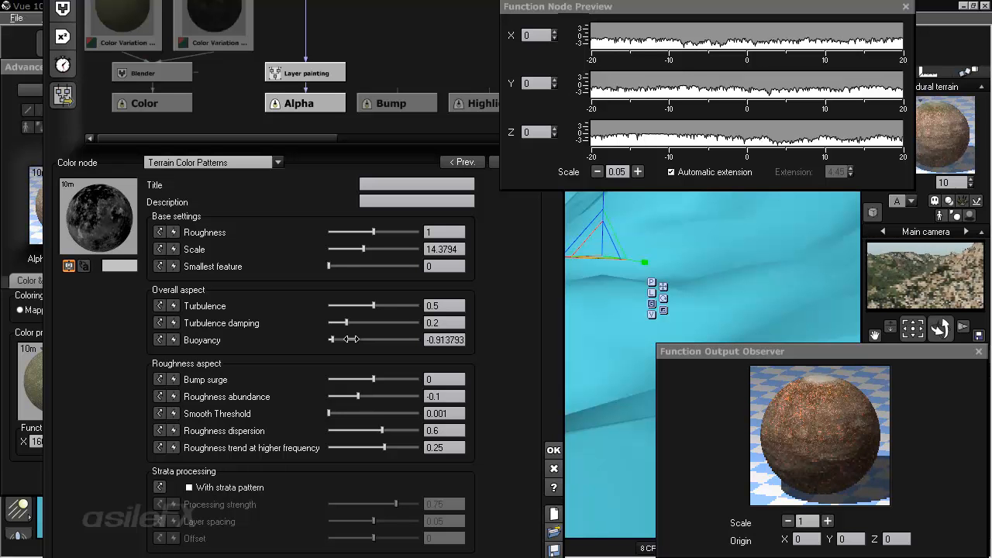
pyautogui.moveTo(351, 339); pyautogui.dragTo(350, 339)
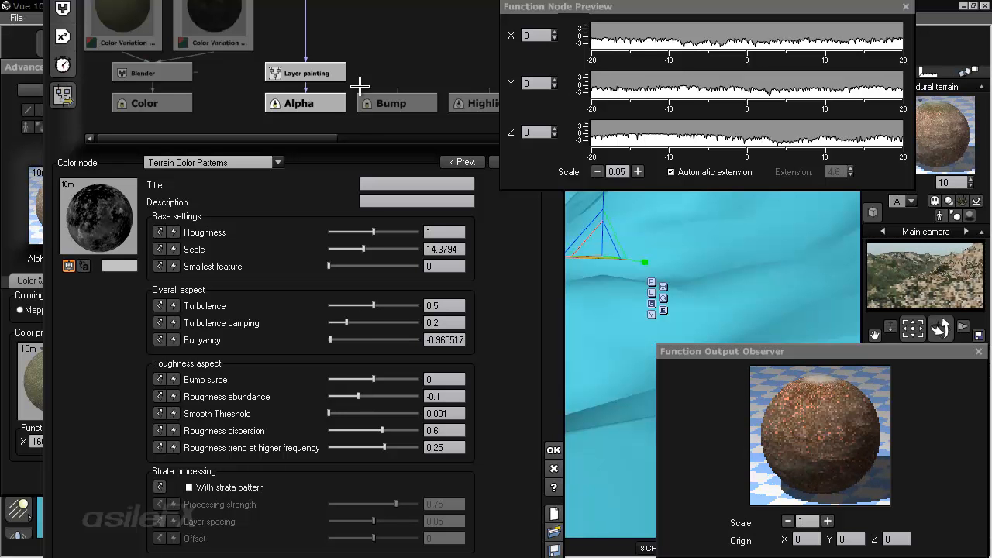
# Set the pattern's roughness to about 1.1, roughness trend at higher frequency to 0.78, bump surge to 0.62 and roughness abundance to 0.003.
pyautogui.scroll(3, 345, 127)
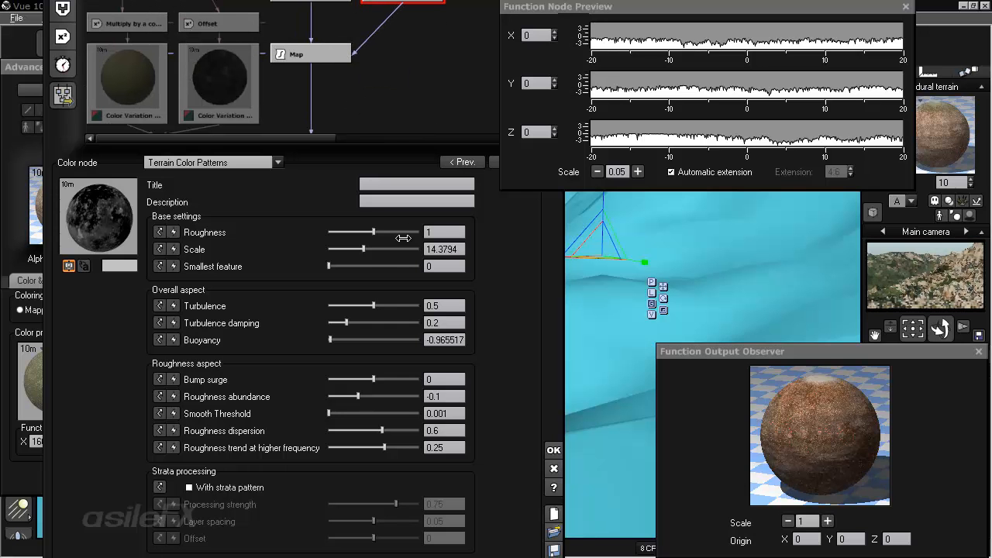
pyautogui.moveTo(382, 236); pyautogui.dragTo(386, 233)
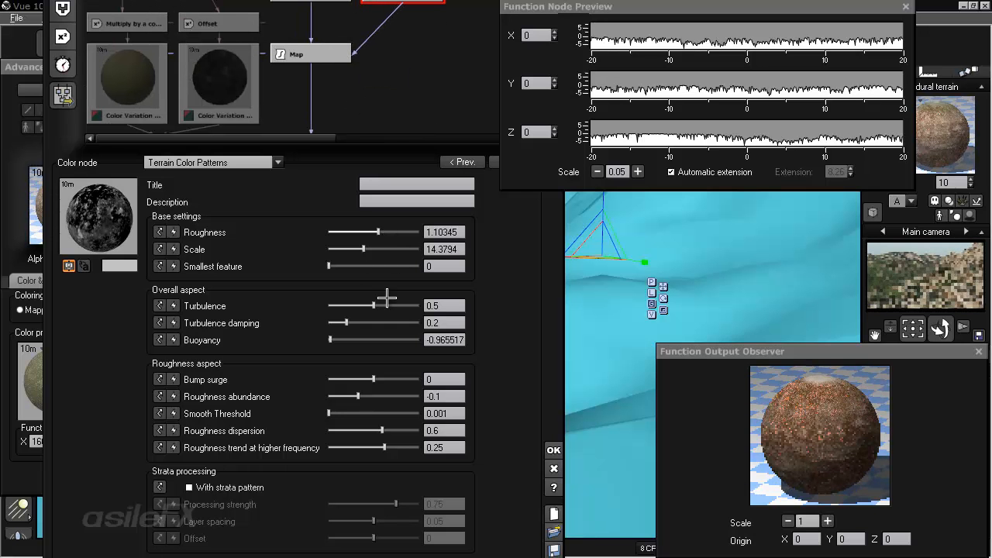
pyautogui.moveTo(389, 447); pyautogui.dragTo(409, 449)
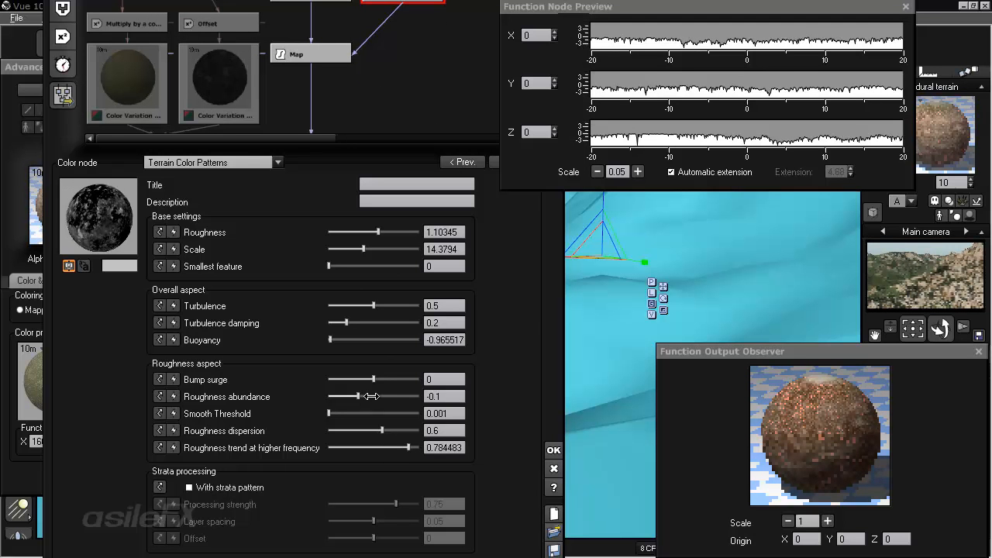
pyautogui.moveTo(374, 379); pyautogui.dragTo(410, 379)
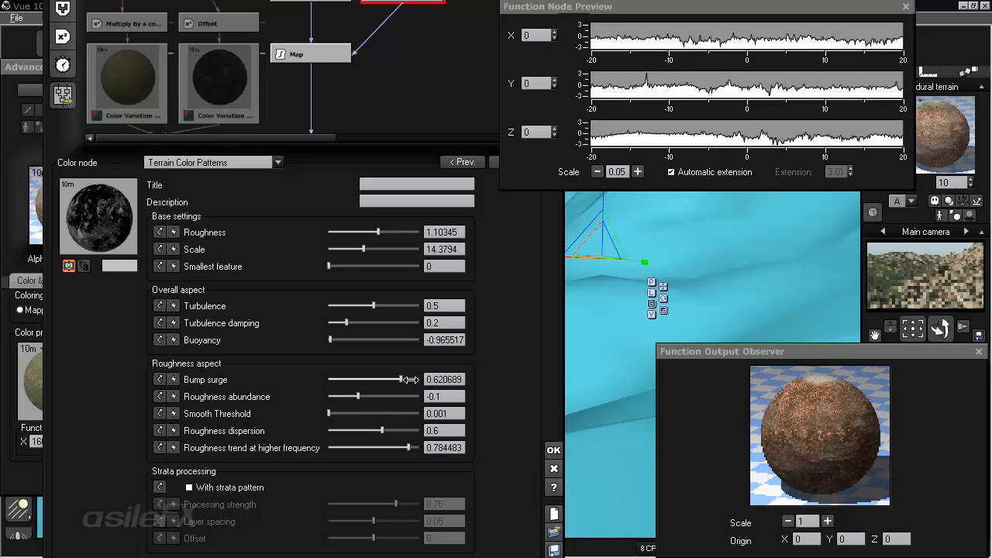
pyautogui.moveTo(382, 396); pyautogui.dragTo(397, 396)
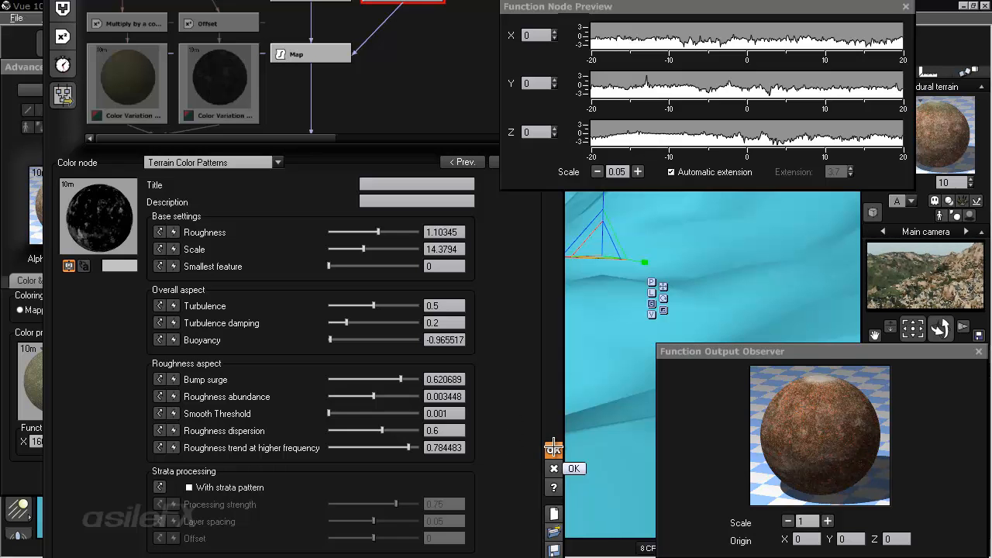
# Accept the function and material changes and render the terrain from the main camera.
pyautogui.click(554, 448)
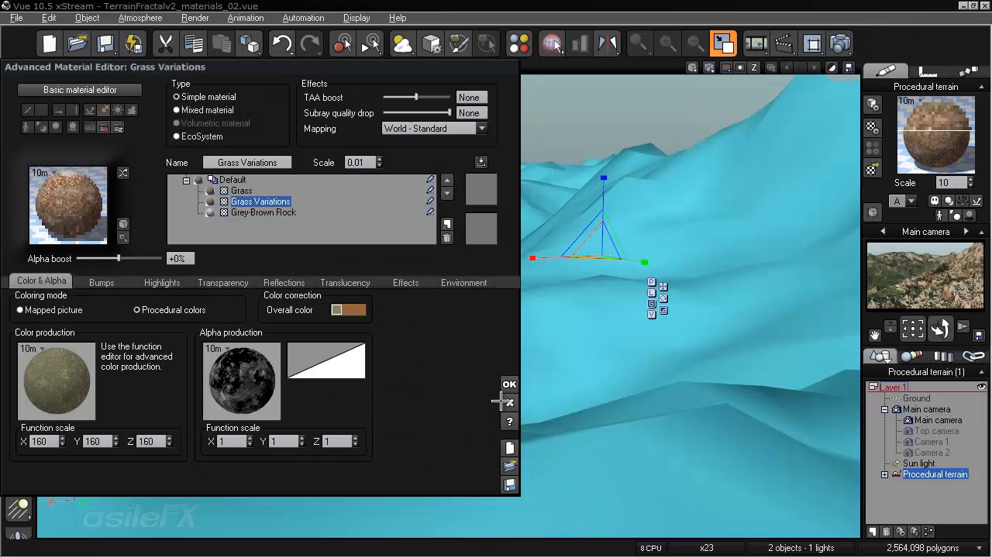
pyautogui.click(509, 385)
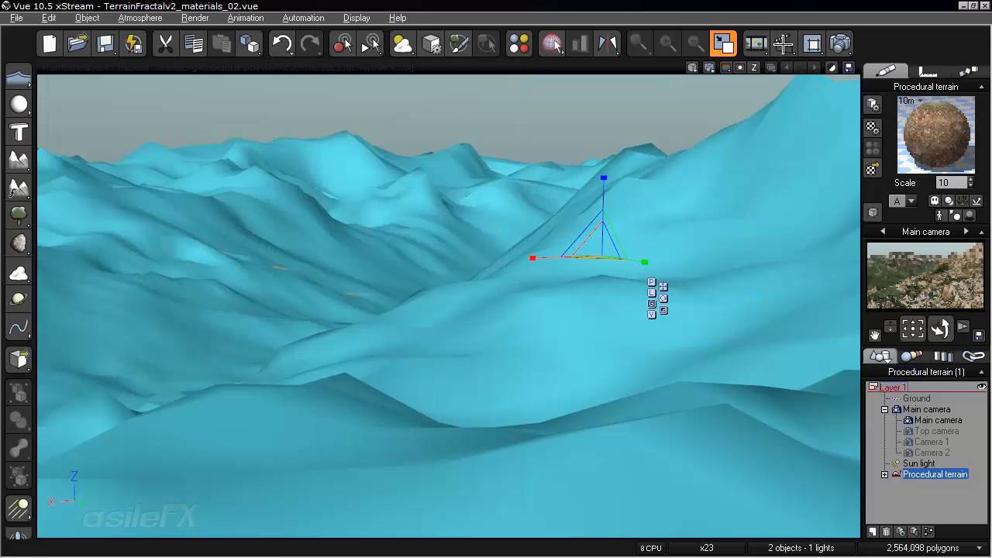
pyautogui.click(839, 42)
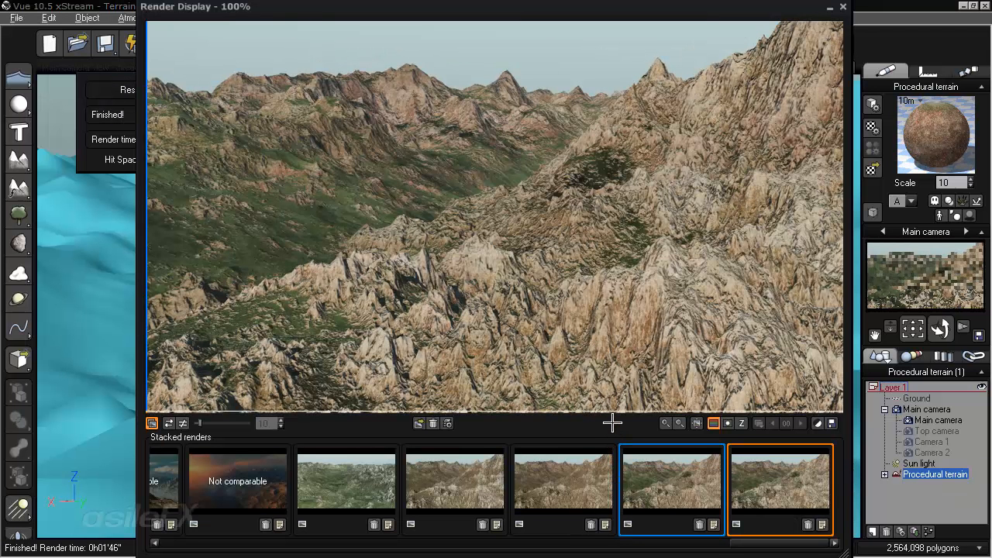
# Compare the new render with the previous one in the stacked renders and collapse the stack.
pyautogui.click(153, 423)
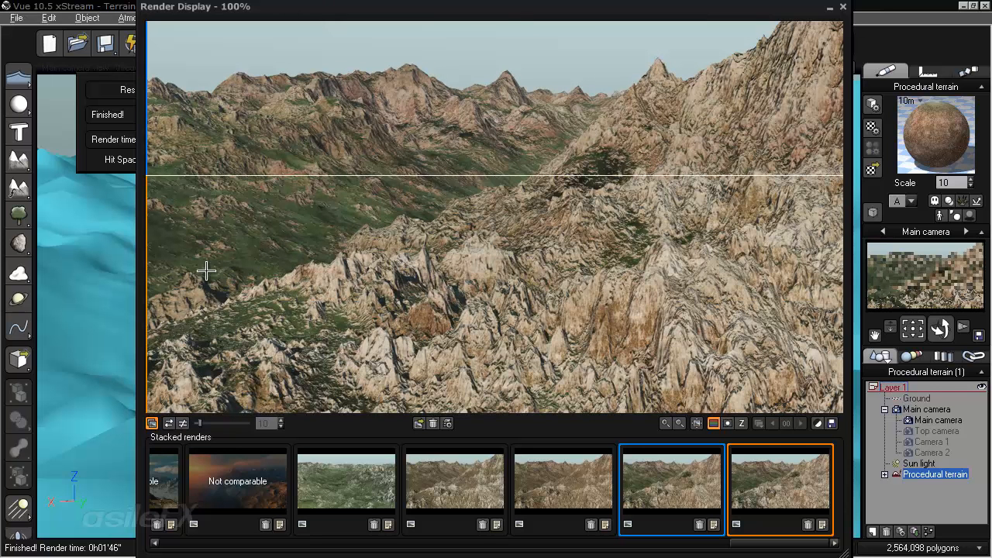
pyautogui.click(152, 423)
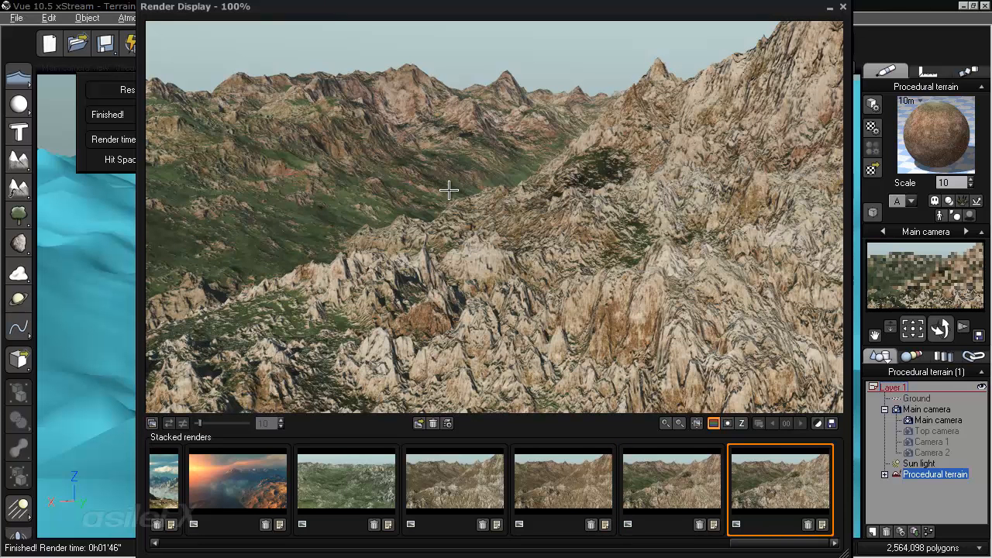
pyautogui.click(828, 7)
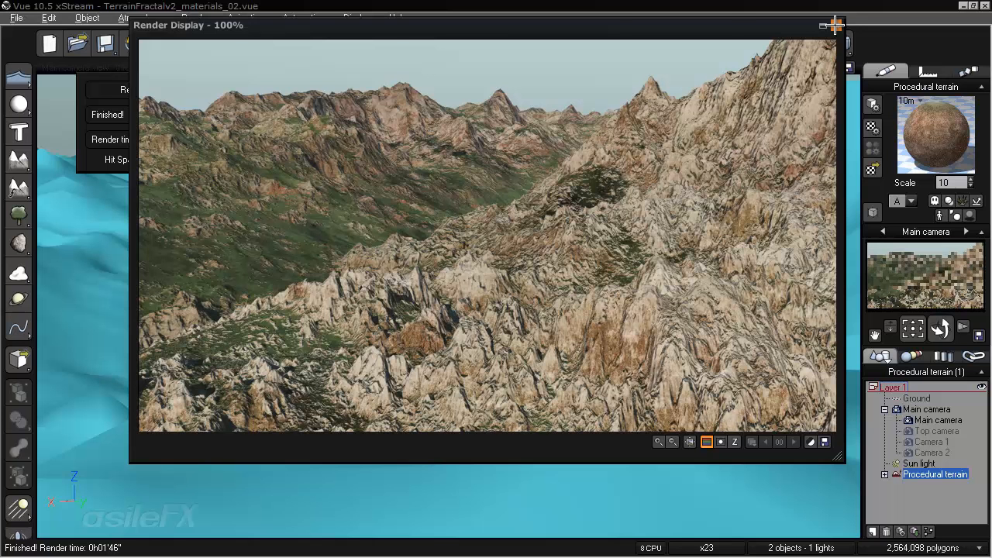
# Close the render display and save the scene as TerrainFractalv2_materials_03.vue.
pyautogui.click(834, 24)
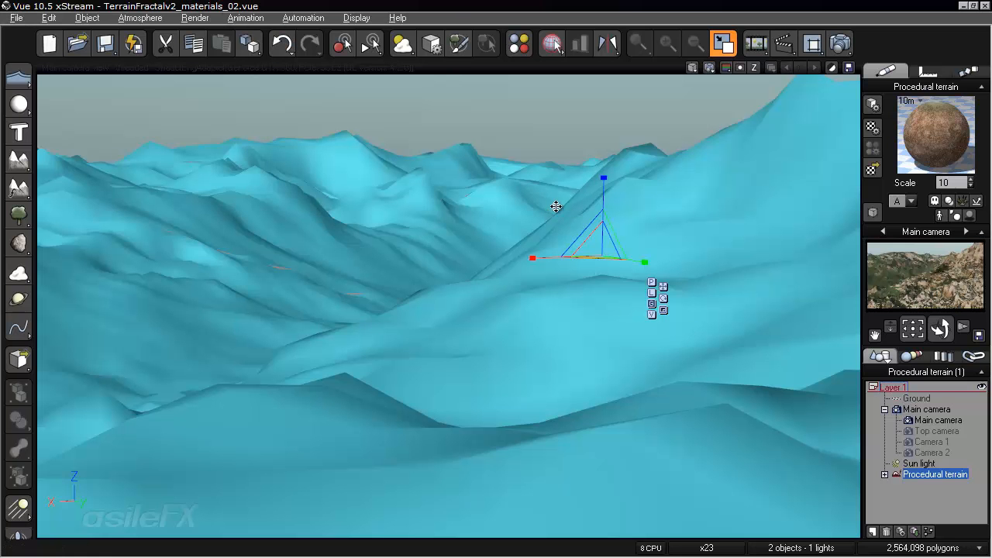
pyautogui.hotkey('ctrl', 's')
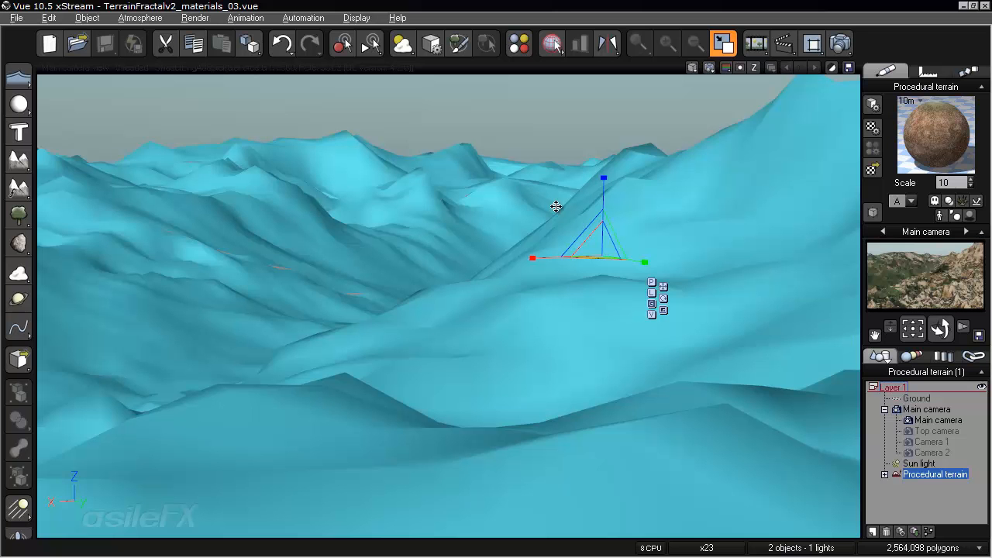